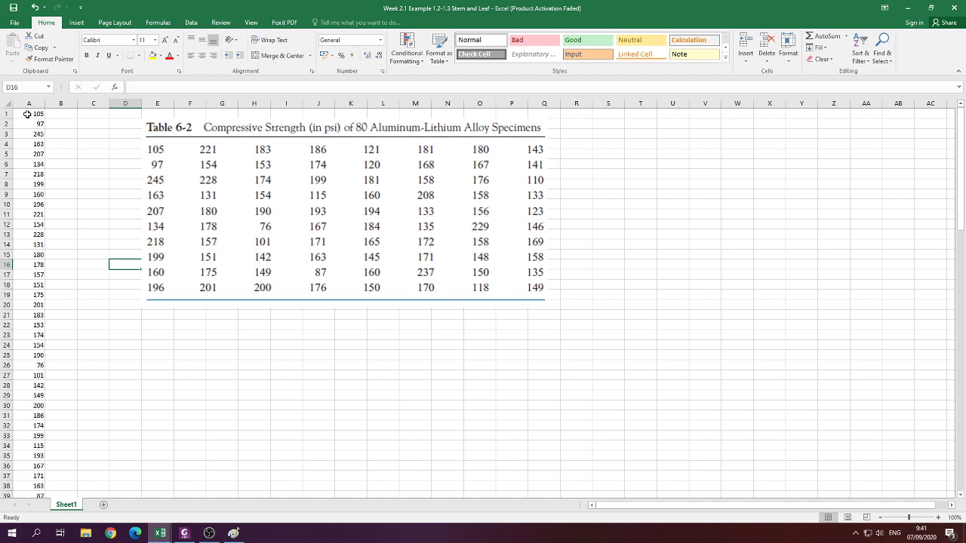
Copy the data in A1:A80 of the stem-and-leaf workbook and paste it into cell A1 of the blank Book2 workbook.
{"action": "left_click", "coordinate": [27, 114]}
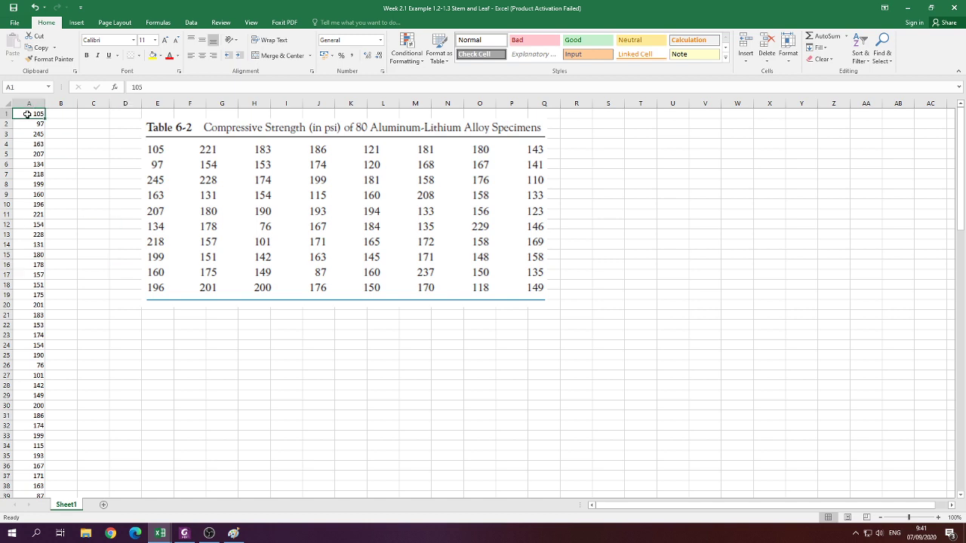
{"action": "key", "text": "ctrl+shift+Down"}
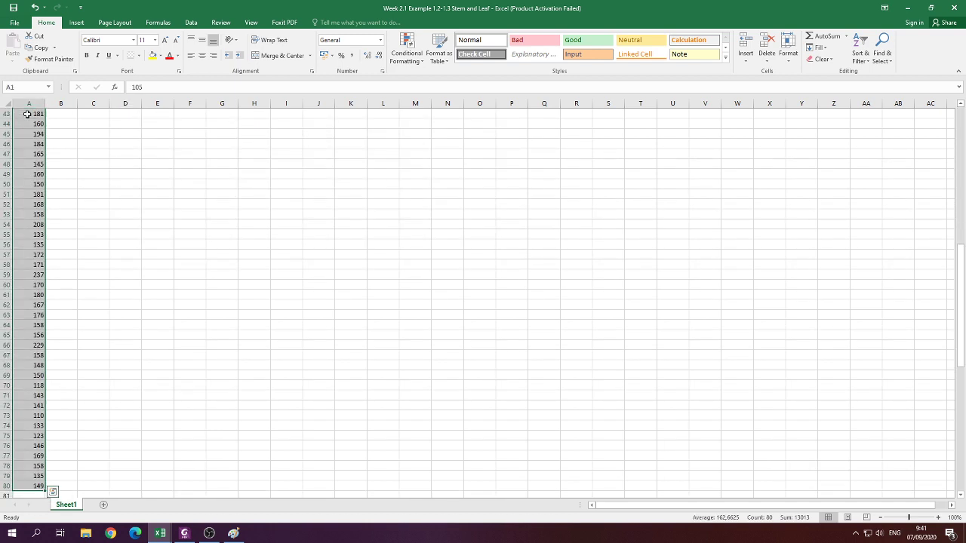
{"action": "key", "text": "ctrl+c"}
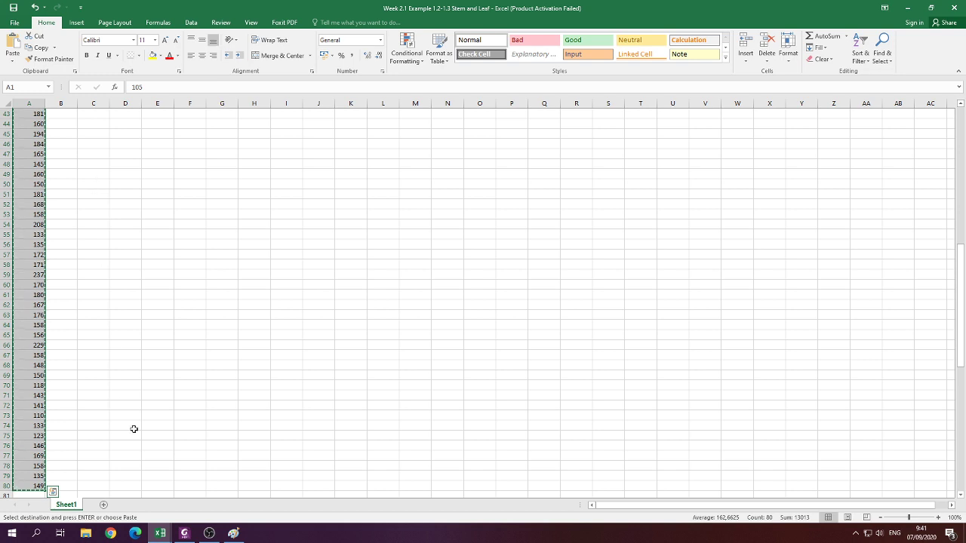
{"action": "mouse_move", "coordinate": [156, 535]}
{"action": "left_click", "coordinate": [209, 509]}
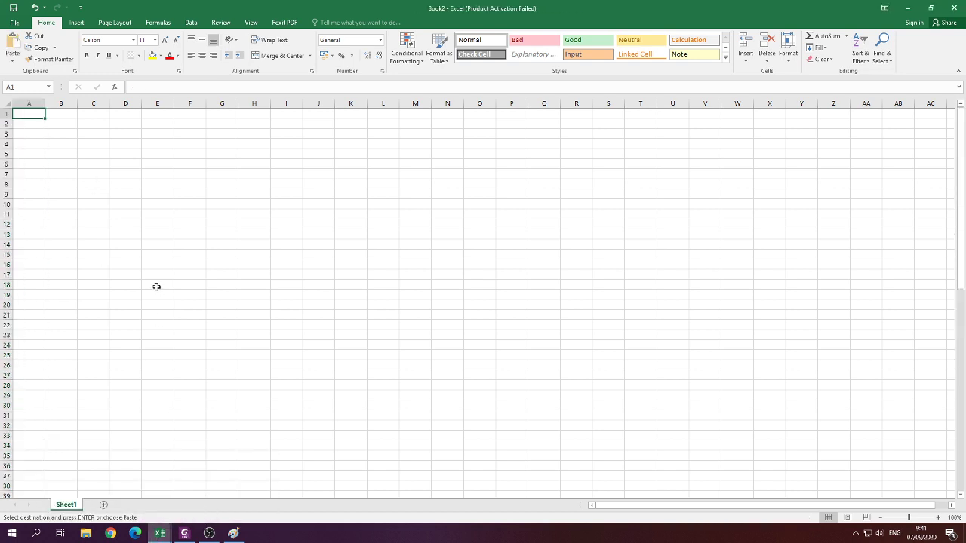
{"action": "left_click", "coordinate": [24, 115]}
{"action": "key", "text": "ctrl+v"}
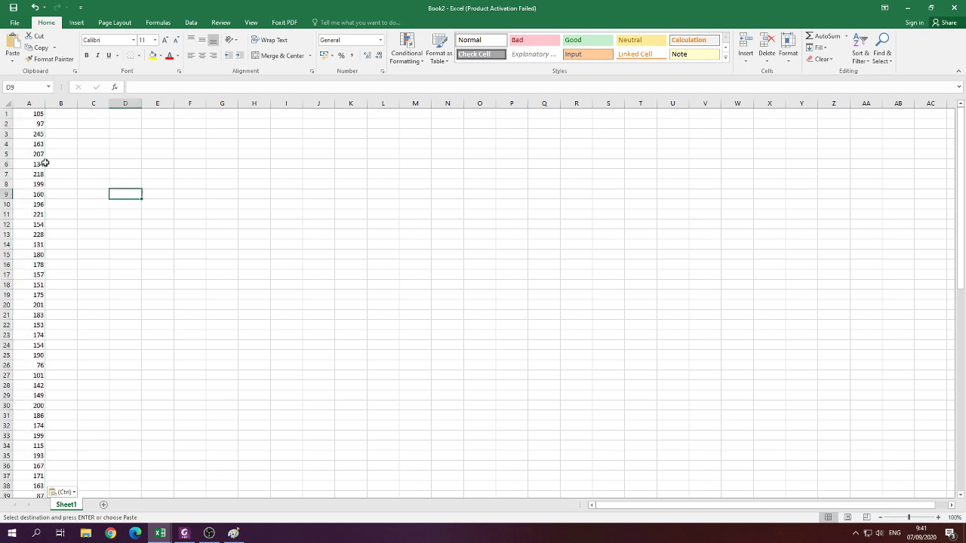
Look over the pasted data in column A from the first to the last row and return to cell A1.
{"action": "left_click", "coordinate": [35, 172]}
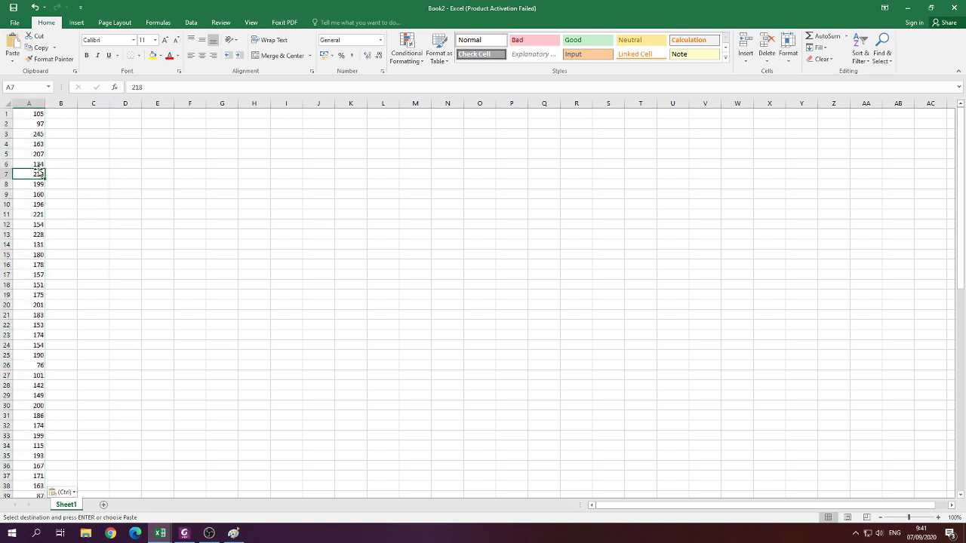
{"action": "left_click", "coordinate": [41, 114]}
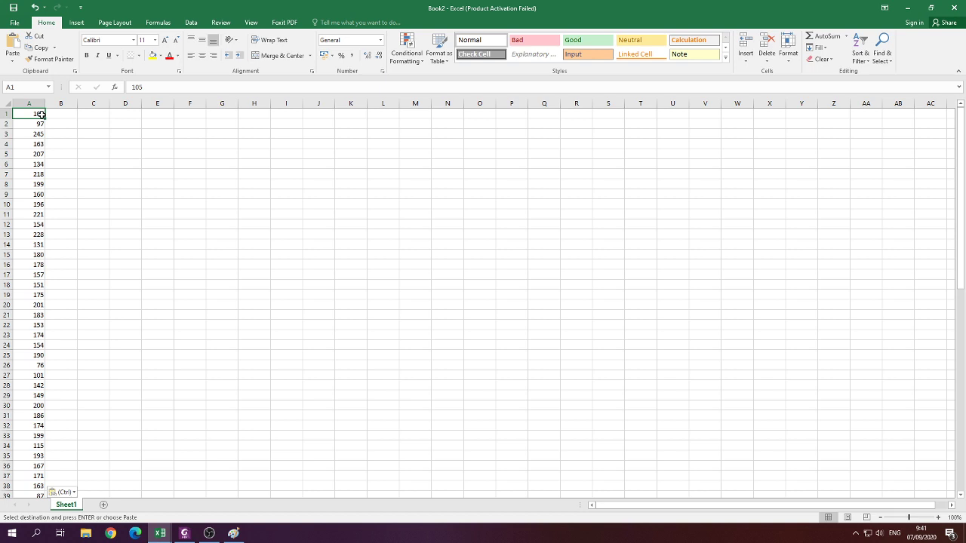
{"action": "key", "text": "ctrl+shift+Down"}
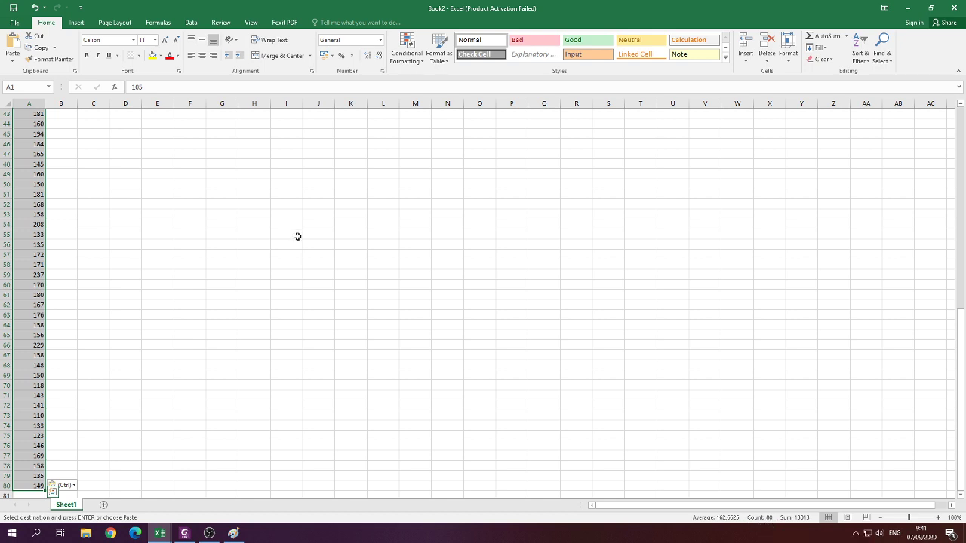
{"action": "scroll", "coordinate": [298, 236], "scroll_direction": "up", "scroll_amount": 14}
{"action": "left_click", "coordinate": [102, 183]}
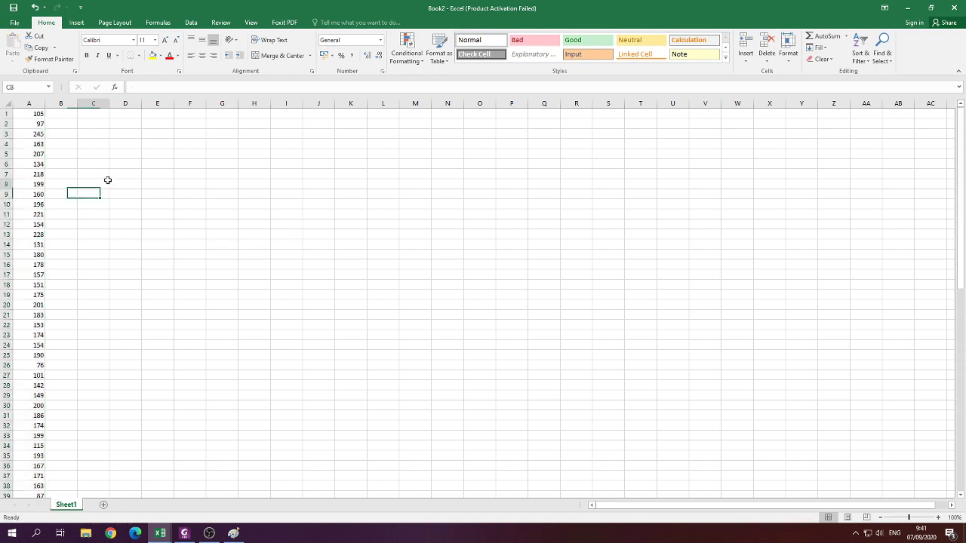
{"action": "left_click", "coordinate": [32, 113]}
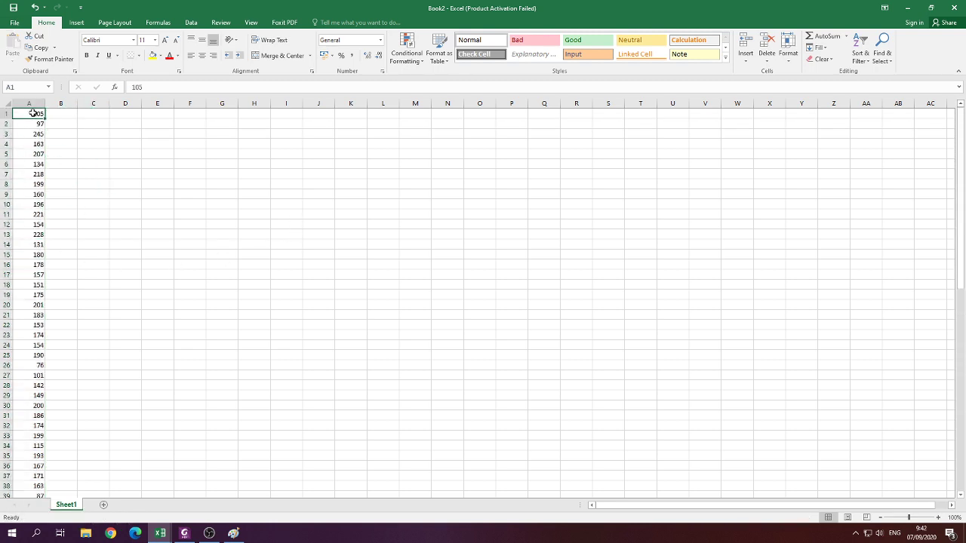
Switch to Paint and add the text note "Sort the data from smallest to largest." beside the Stem and Leaf table.
{"action": "left_click", "coordinate": [233, 532]}
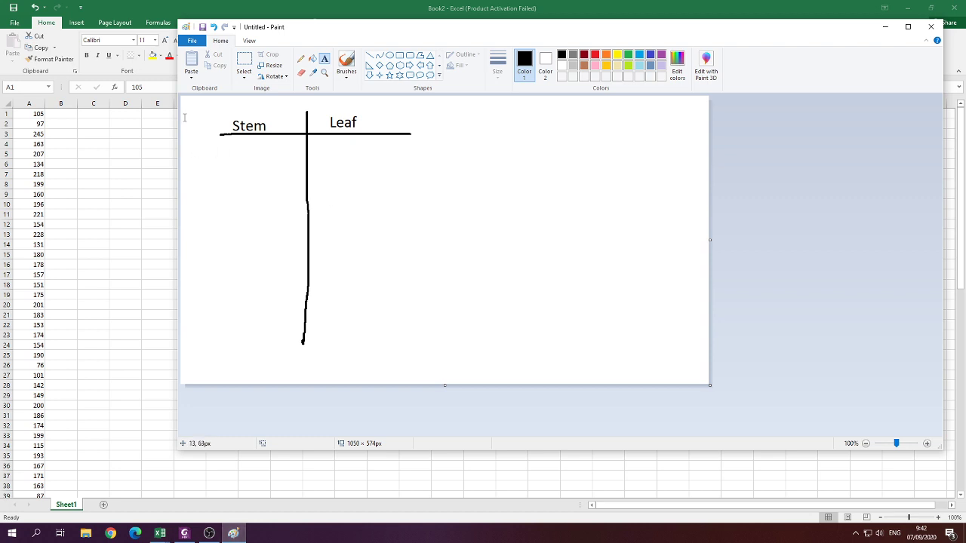
{"action": "left_click", "coordinate": [479, 129]}
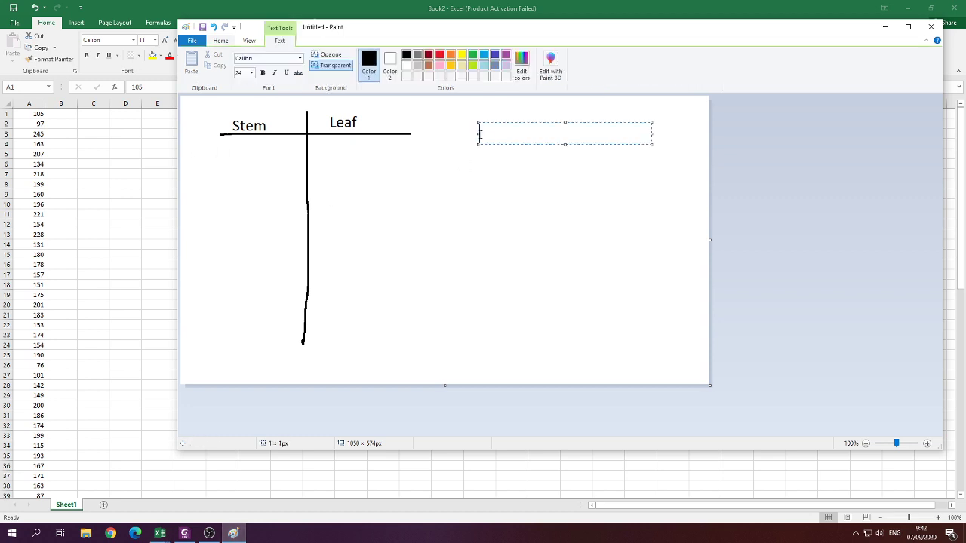
{"action": "type", "text": "Sort the data f"}
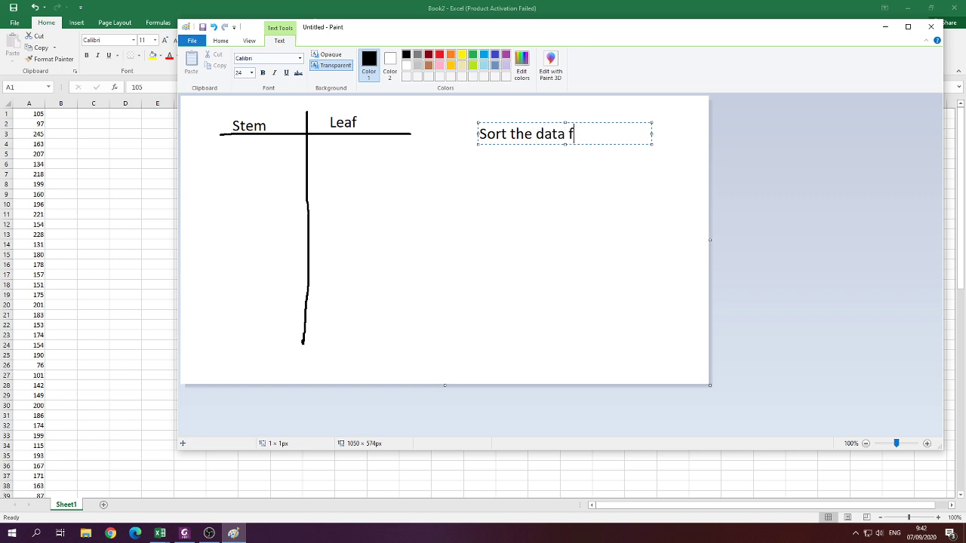
{"action": "type", "text": "rom sam"}
{"action": "key", "text": "BackSpace"}
{"action": "key", "text": "BackSpace"}
{"action": "type", "text": "mallest to la"}
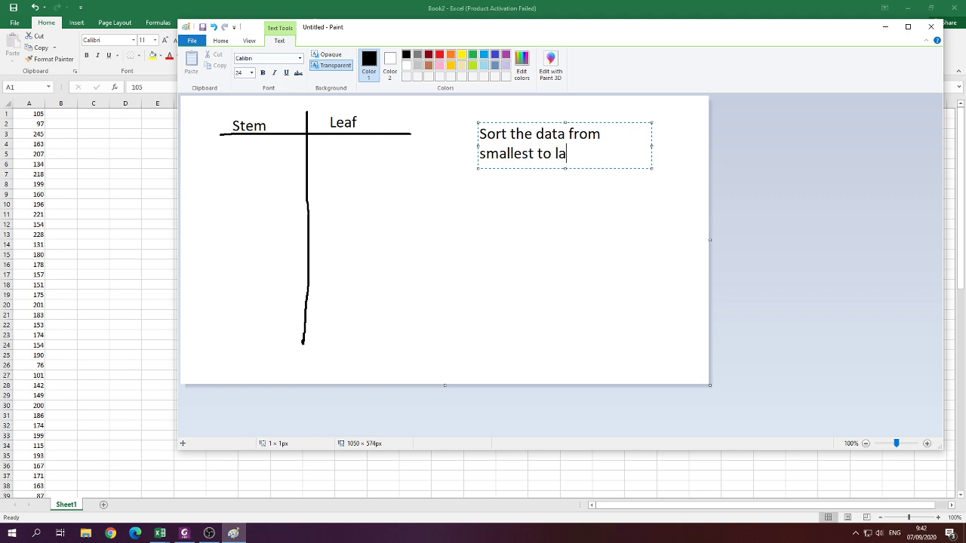
{"action": "type", "text": "rgest."}
{"action": "left_click", "coordinate": [451, 230]}
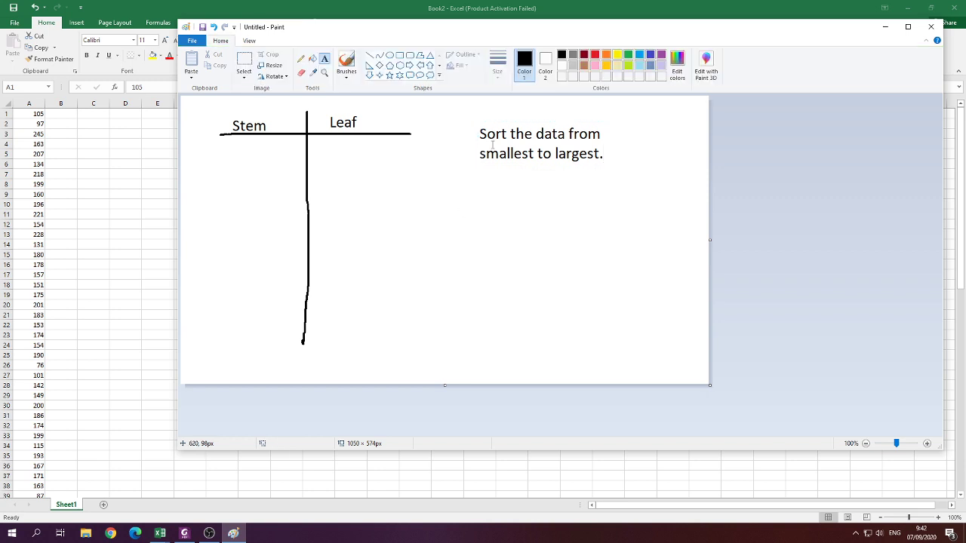
Switch back to the Book2 workbook in Excel and sort the data in column A from smallest to largest.
{"action": "key", "text": "alt+Tab"}
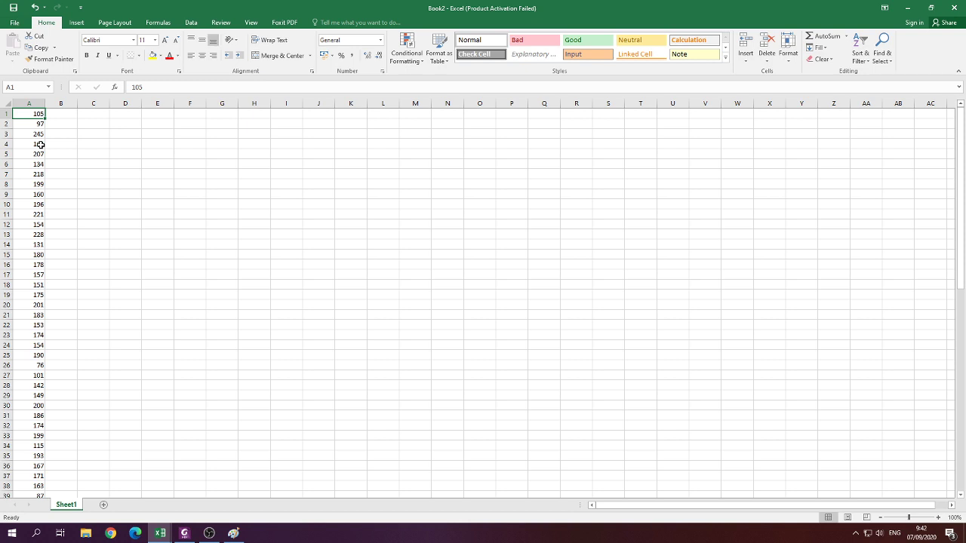
{"action": "key", "text": "ctrl+shift+Down"}
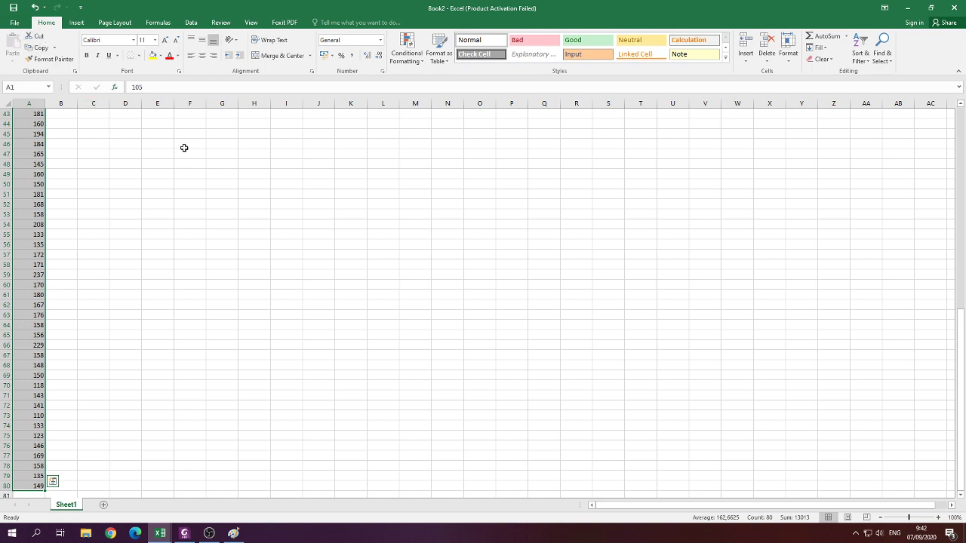
{"action": "left_click", "coordinate": [865, 62]}
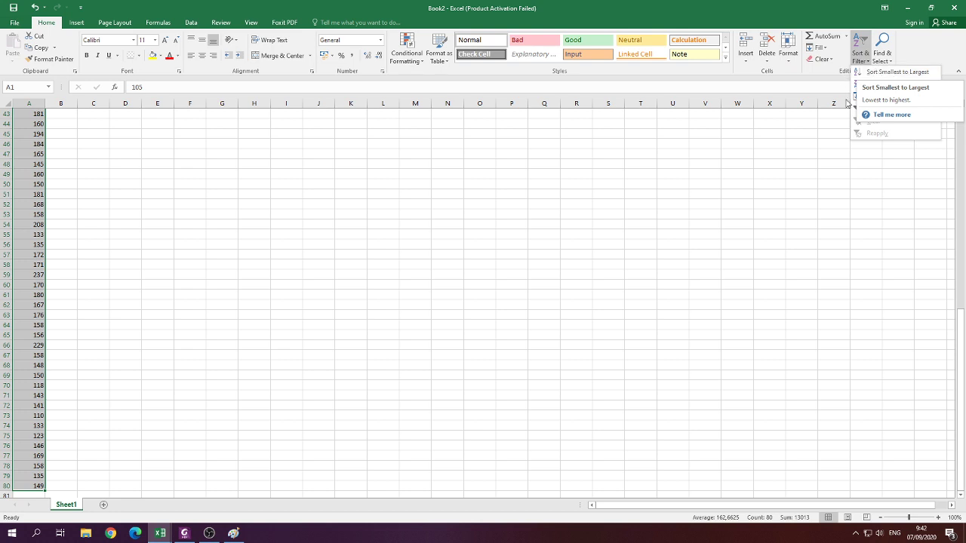
{"action": "left_click", "coordinate": [883, 72]}
{"action": "scroll", "coordinate": [300, 211], "scroll_direction": "up", "scroll_amount": 14}
{"action": "left_click", "coordinate": [261, 214]}
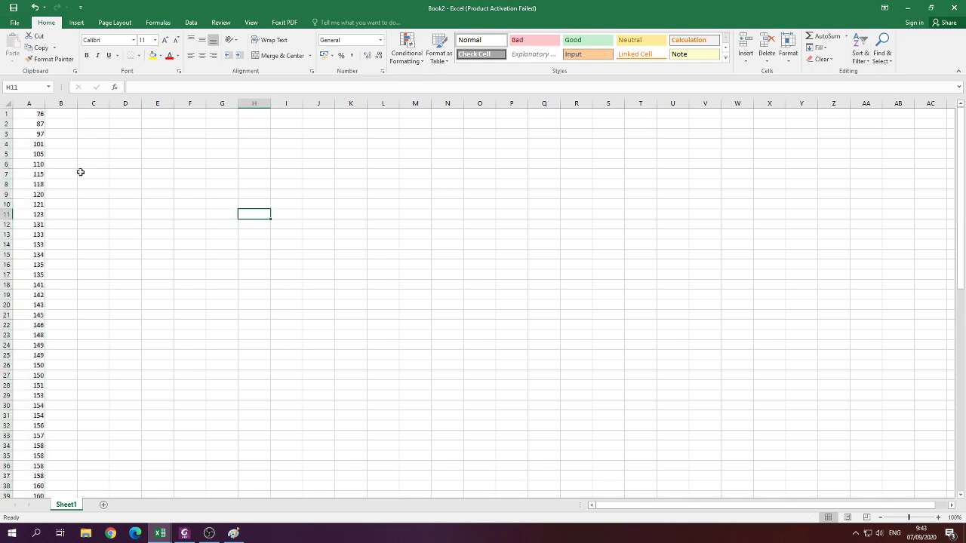
Examine the sorted column, checking the two-digit values in A1:A3 and the three-digit values from A4 down.
{"action": "left_click", "coordinate": [35, 113]}
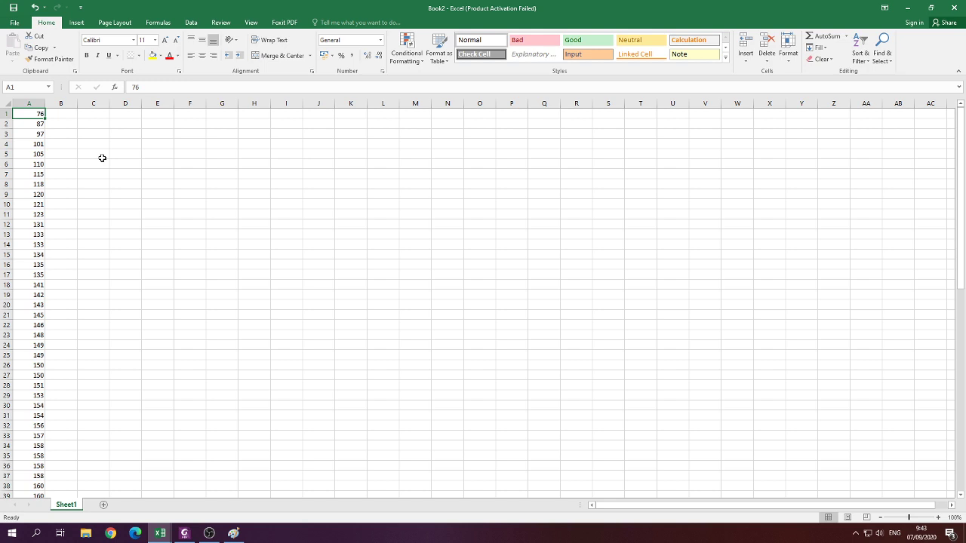
{"action": "key", "text": "ctrl+shift+Down"}
{"action": "key", "text": "ctrl+Home"}
{"action": "key", "text": "Right"}
{"action": "key", "text": "Left"}
{"action": "key", "text": "shift+Down"}
{"action": "key", "text": "shift+Down"}
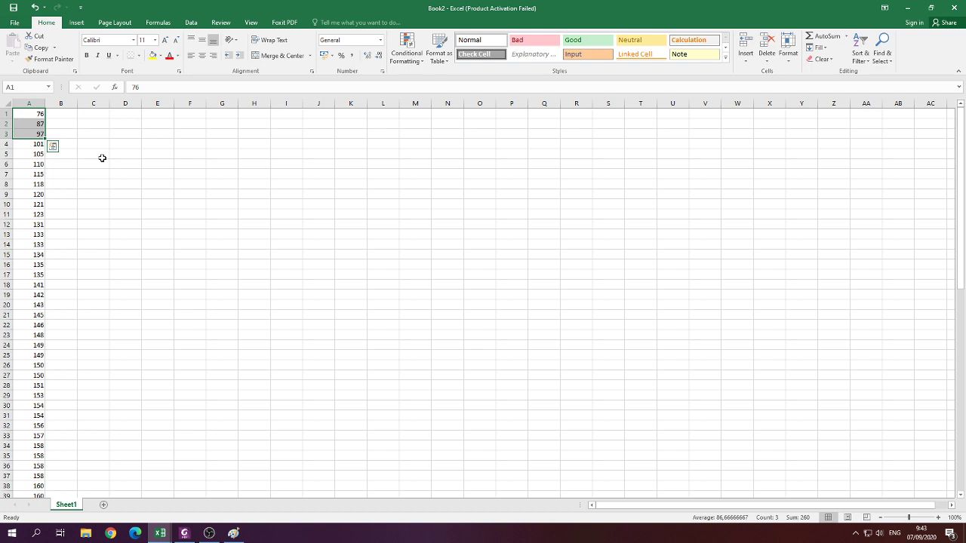
{"action": "key", "text": "Down"}
{"action": "key", "text": "Down"}
{"action": "key", "text": "Down"}
{"action": "key", "text": "ctrl+shift+Down"}
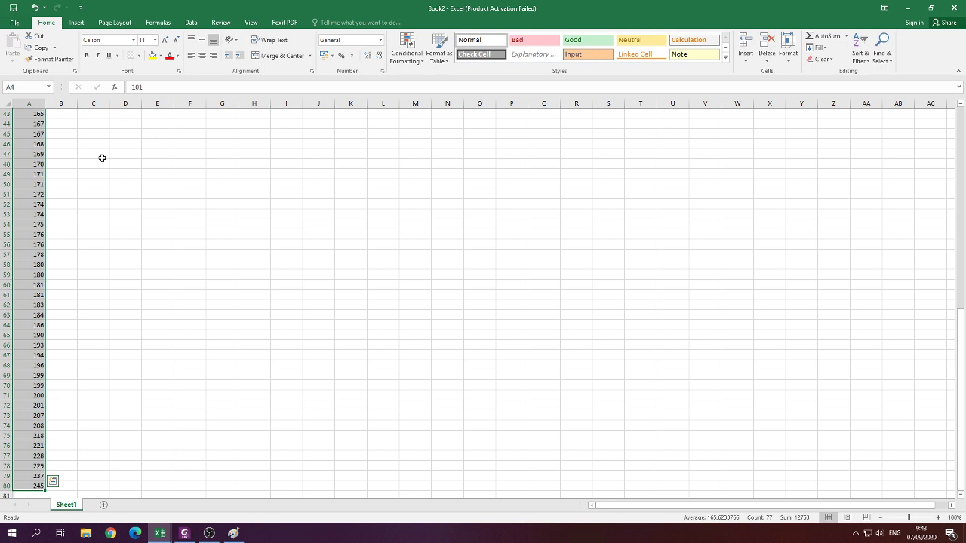
Switch to Paint and add the note "Stem -> the first digit or the first two digits." below the sorting note.
{"action": "key", "text": "alt+Tab"}
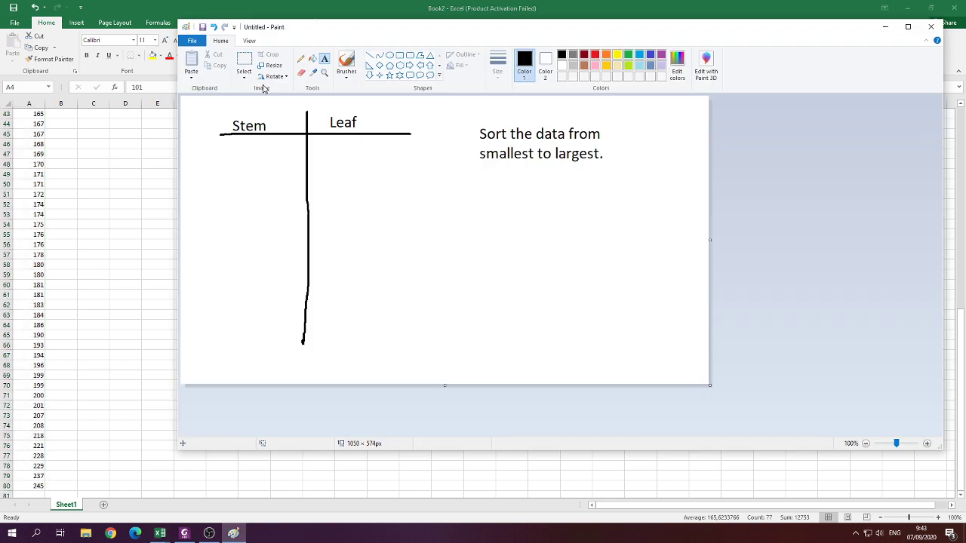
{"action": "left_click", "coordinate": [484, 190]}
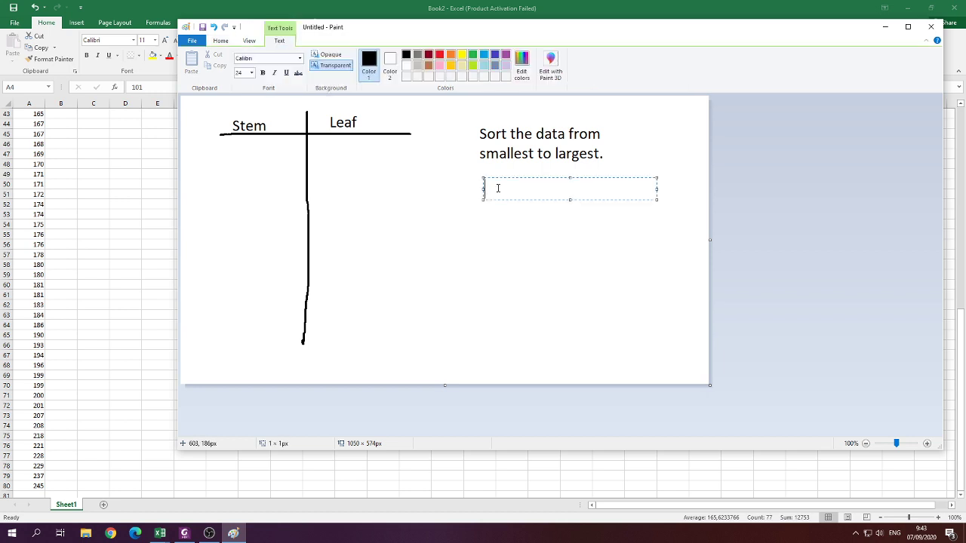
{"action": "type", "text": "Stem -> the first di"}
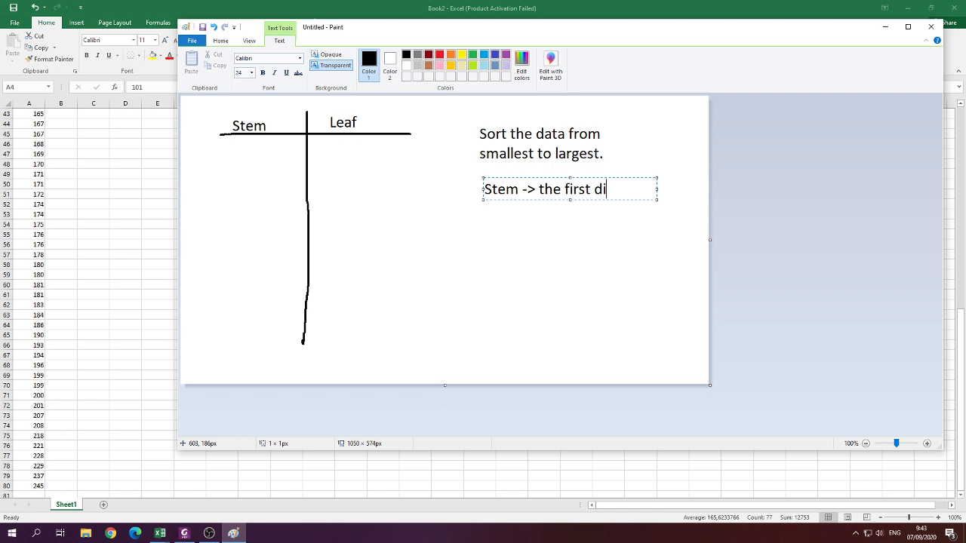
{"action": "type", "text": "git or the first "}
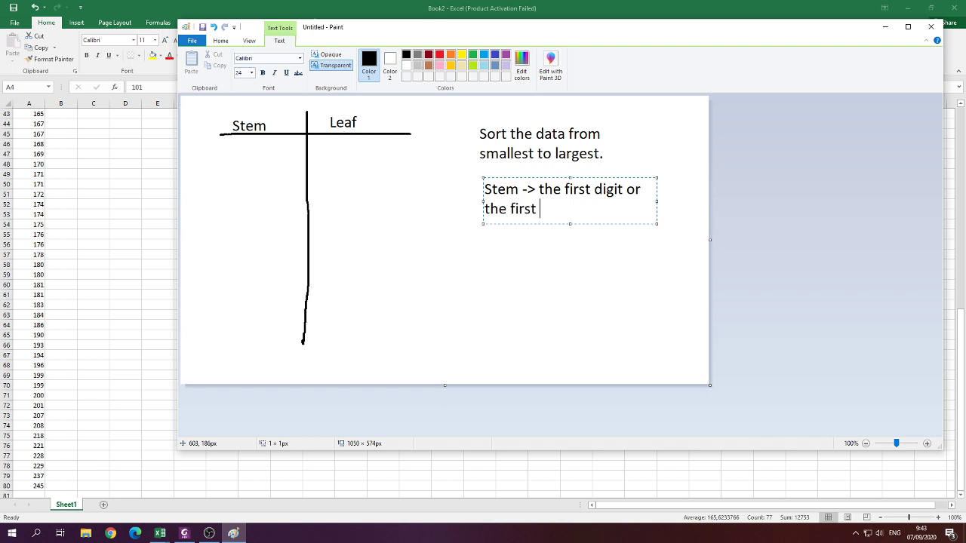
{"action": "type", "text": "two digits."}
{"action": "key", "text": "Return"}
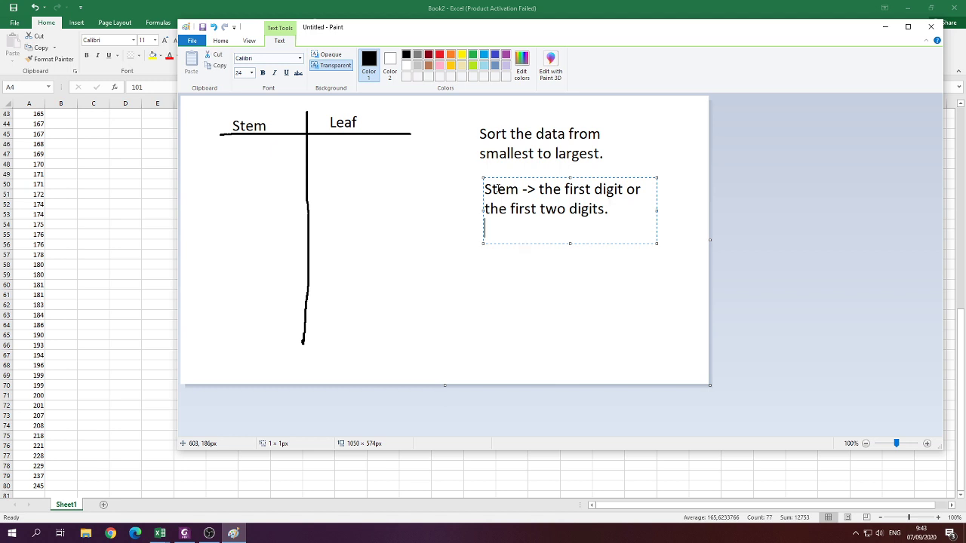
Add the line "Leaf-> The last or the third digit." under the stem definition and finish the text.
{"action": "type", "text": "Leaf-> The ;ast"}
{"action": "key", "text": "BackSpace"}
{"action": "key", "text": "BackSpace"}
{"action": "key", "text": "BackSpace"}
{"action": "key", "text": "BackSpace"}
{"action": "type", "text": "las"}
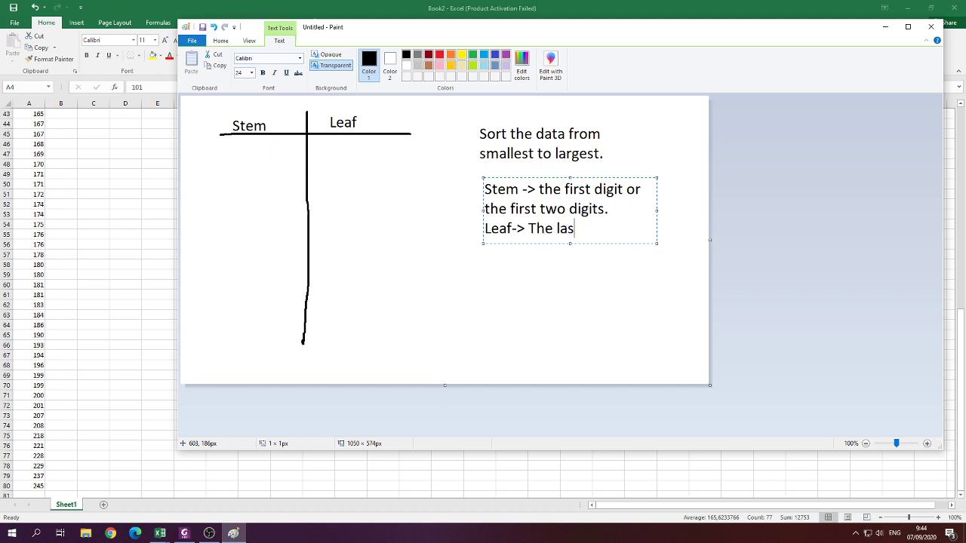
{"action": "type", "text": "t or the third digit."}
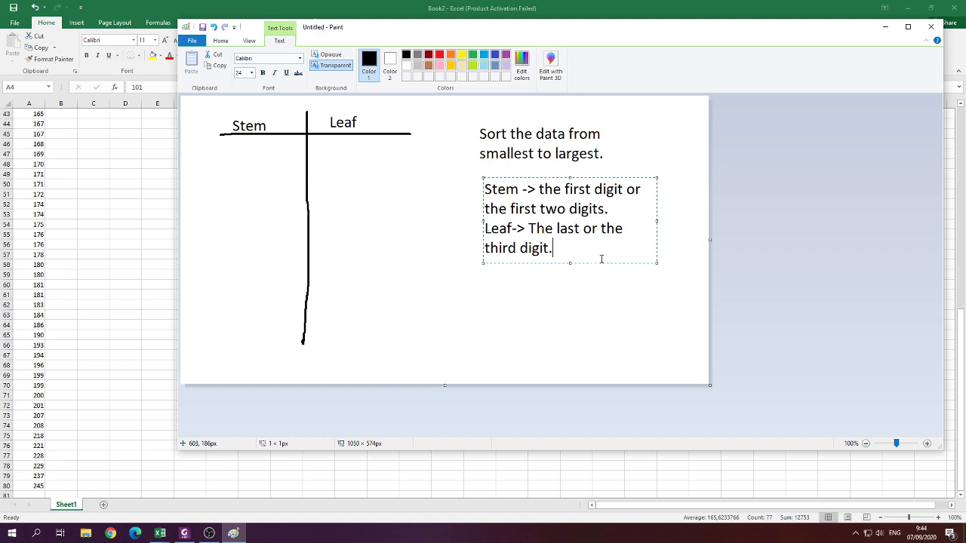
{"action": "left_click", "coordinate": [599, 298]}
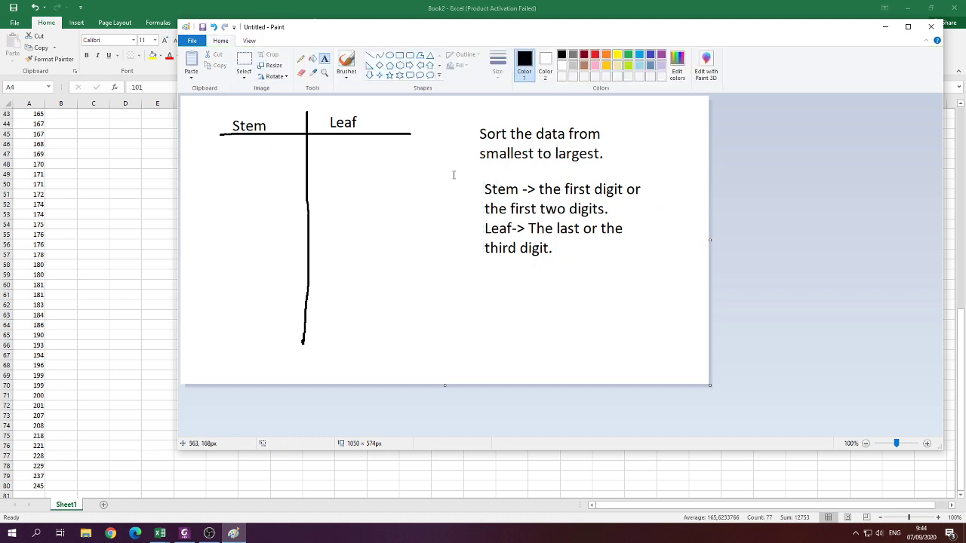
Return to the Book2 workbook in Excel, select cell A1 and restore the maximized window to a smaller size.
{"action": "left_click", "coordinate": [34, 205]}
{"action": "scroll", "coordinate": [34, 206], "scroll_direction": "up", "scroll_amount": 4}
{"action": "scroll", "coordinate": [34, 200], "scroll_direction": "up", "scroll_amount": 10}
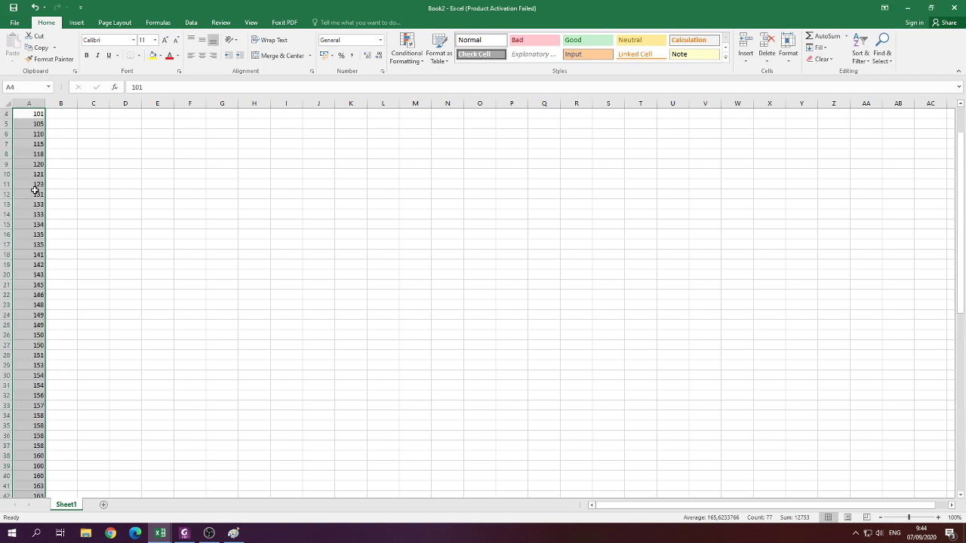
{"action": "left_click", "coordinate": [33, 113]}
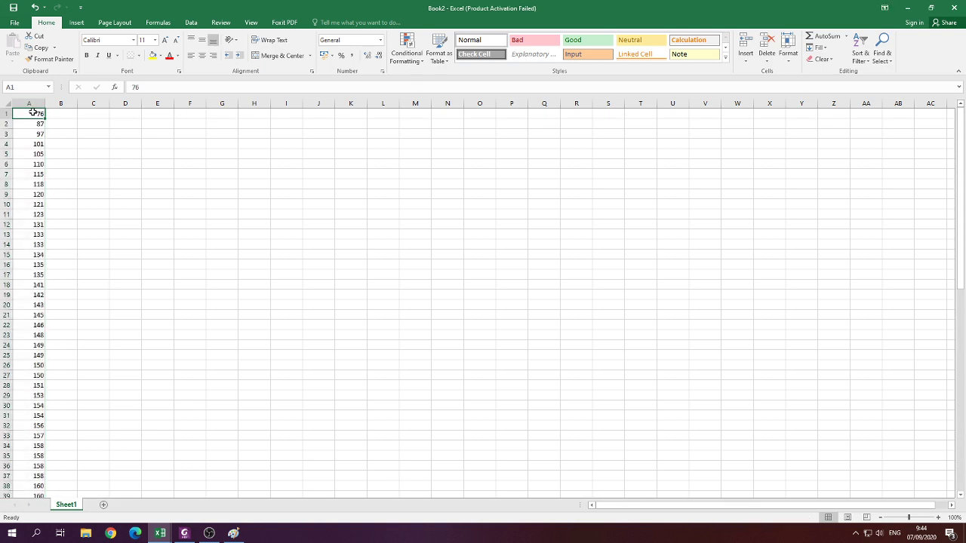
{"action": "key", "text": "alt+Tab"}
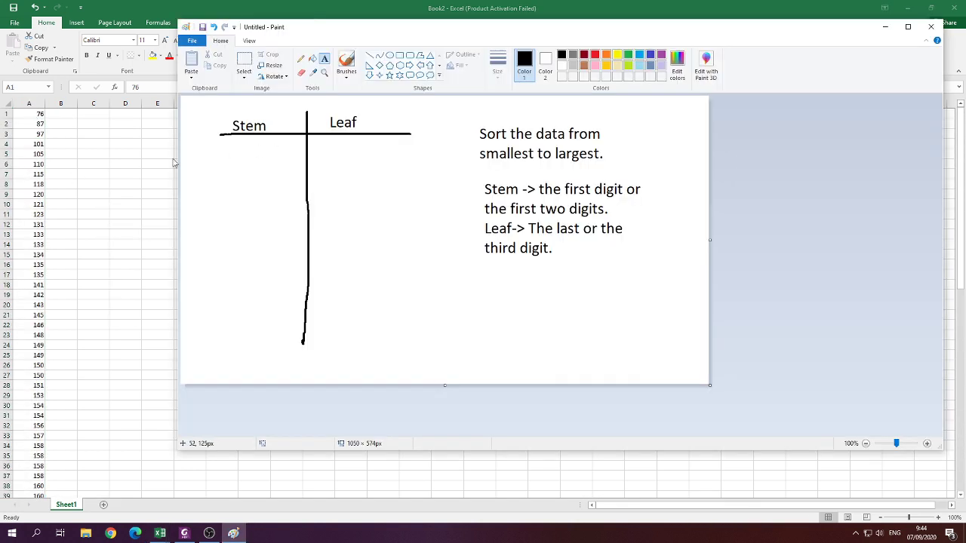
{"action": "left_click", "coordinate": [40, 115]}
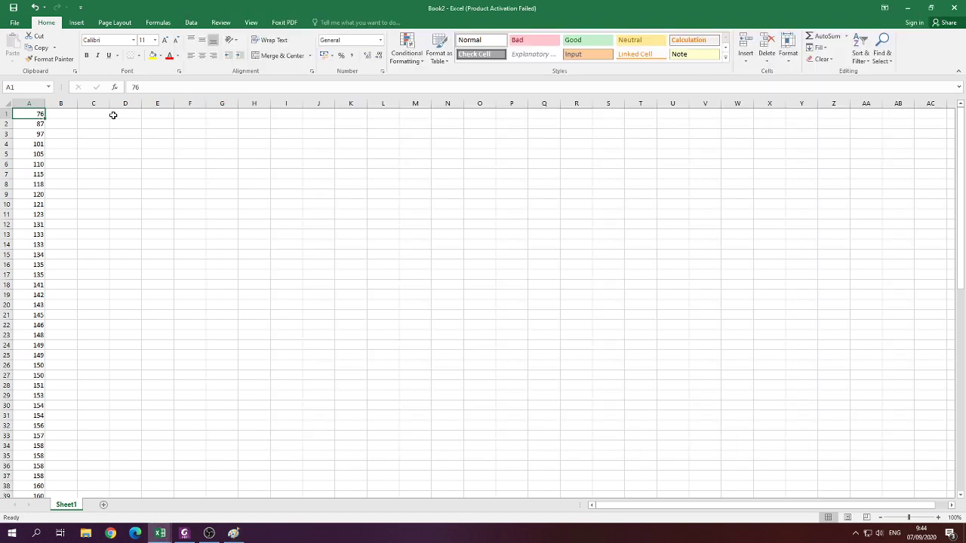
{"action": "left_click", "coordinate": [931, 8]}
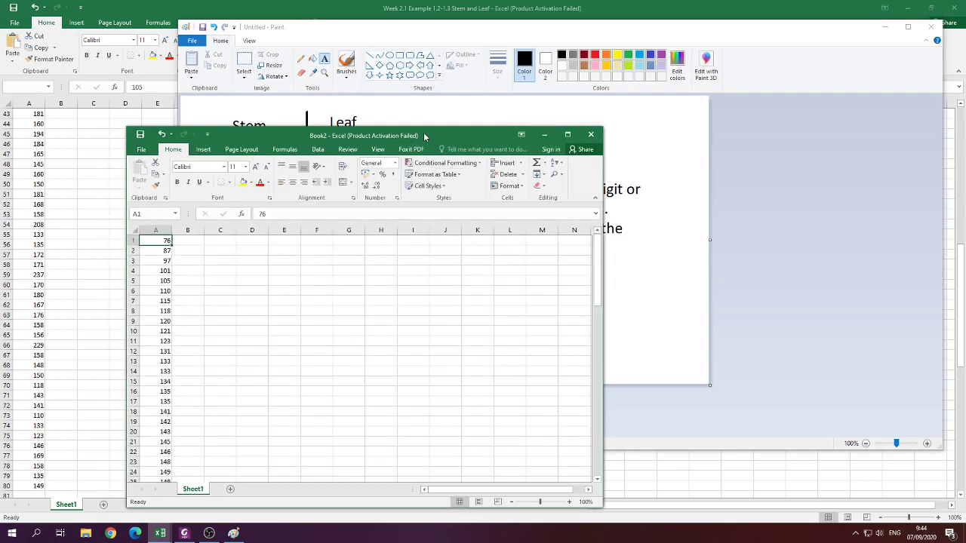
Arrange the Book2 workbook and the Paint window side by side so column A and the Stem/Leaf table are both visible.
{"action": "mouse_move", "coordinate": [425, 136]}
{"action": "left_mouse_down"}
{"action": "mouse_move", "coordinate": [295, 129]}
{"action": "mouse_move", "coordinate": [280, 114]}
{"action": "left_mouse_up"}
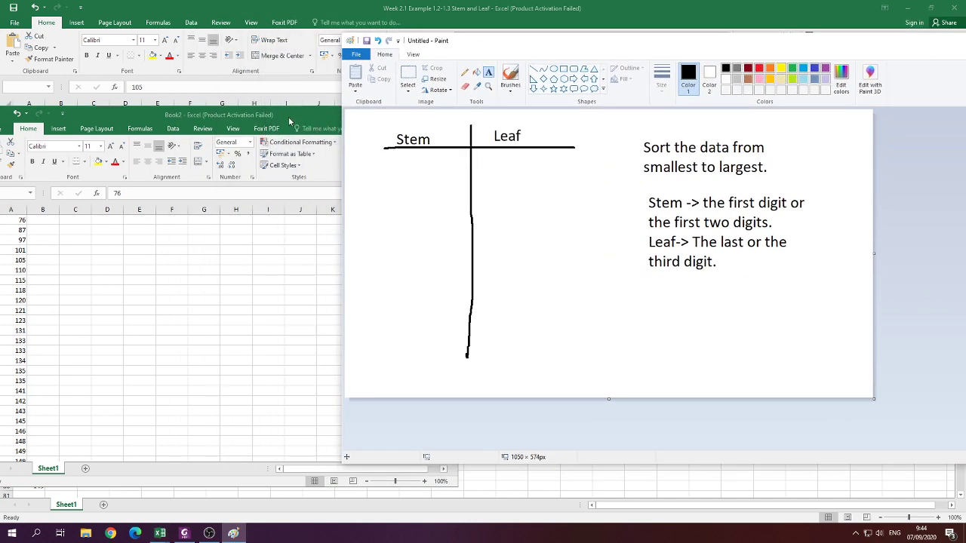
{"action": "mouse_move", "coordinate": [289, 121]}
{"action": "left_mouse_down"}
{"action": "mouse_move", "coordinate": [274, 82]}
{"action": "mouse_move", "coordinate": [244, 66]}
{"action": "left_mouse_up"}
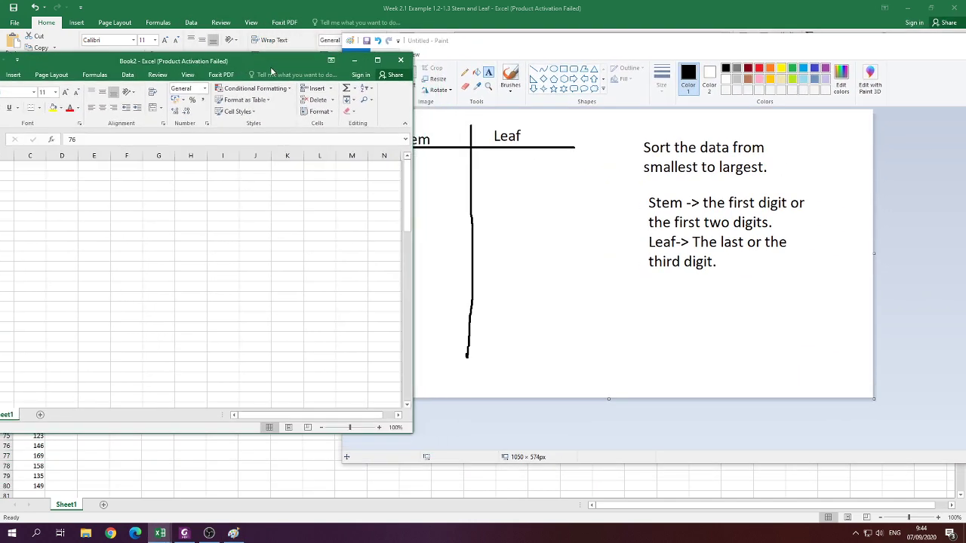
{"action": "mouse_move", "coordinate": [519, 50]}
{"action": "left_mouse_down"}
{"action": "mouse_move", "coordinate": [595, 56]}
{"action": "mouse_move", "coordinate": [616, 47]}
{"action": "left_mouse_up"}
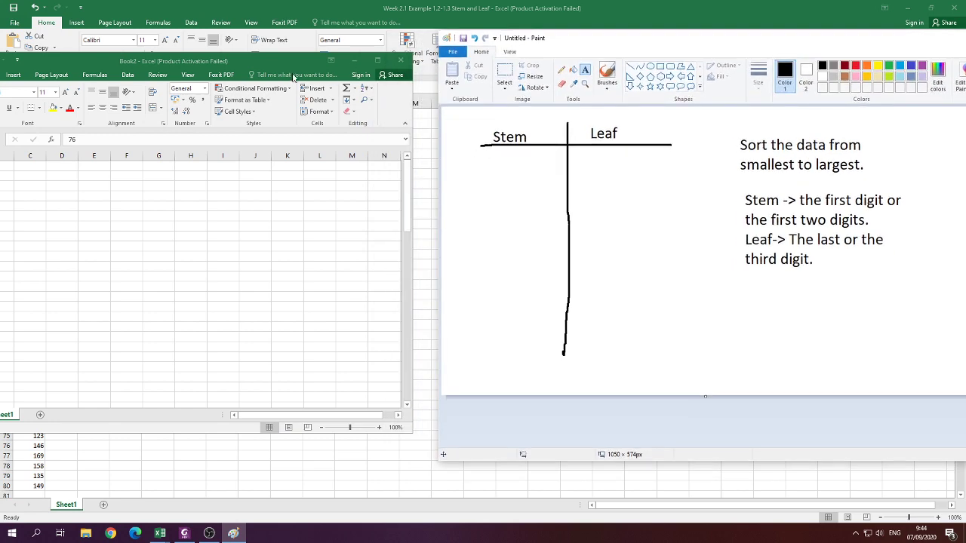
{"action": "mouse_move", "coordinate": [288, 63]}
{"action": "left_mouse_down"}
{"action": "mouse_move", "coordinate": [319, 43]}
{"action": "mouse_move", "coordinate": [350, 42]}
{"action": "left_mouse_up"}
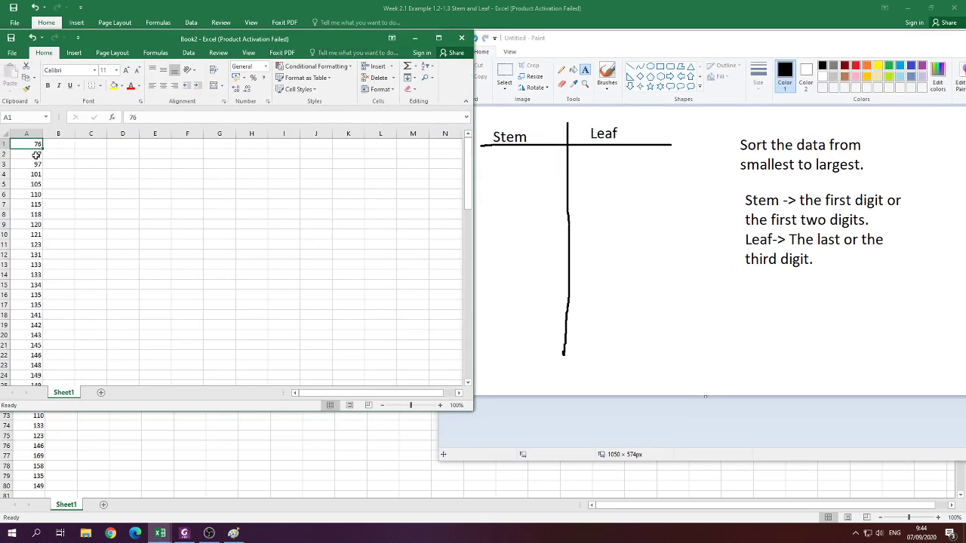
In Paint, add the text 7 under Stem and 6 under Leaf as the first row, and circle that row freehand with the Pencil.
{"action": "left_click", "coordinate": [587, 75]}
{"action": "left_click", "coordinate": [509, 158]}
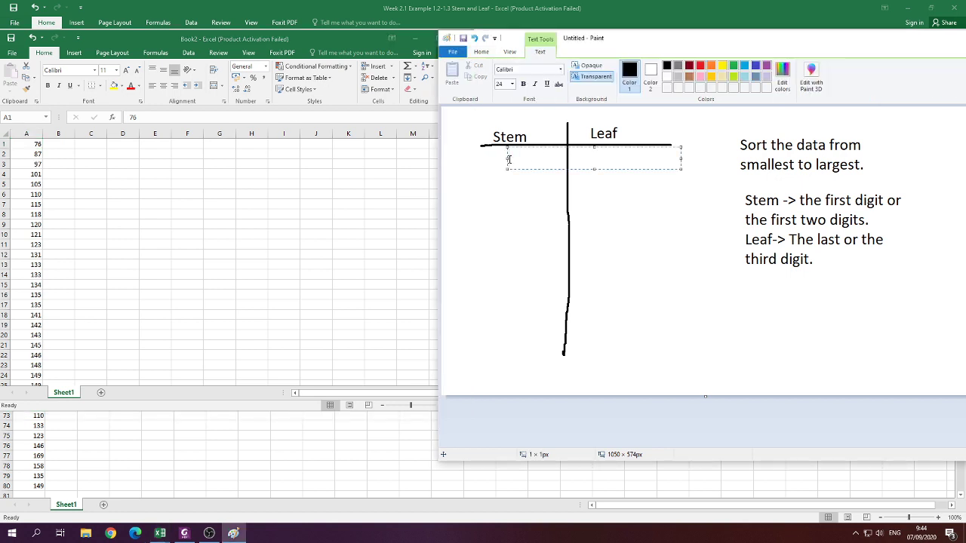
{"action": "type", "text": "7"}
{"action": "left_click", "coordinate": [513, 197]}
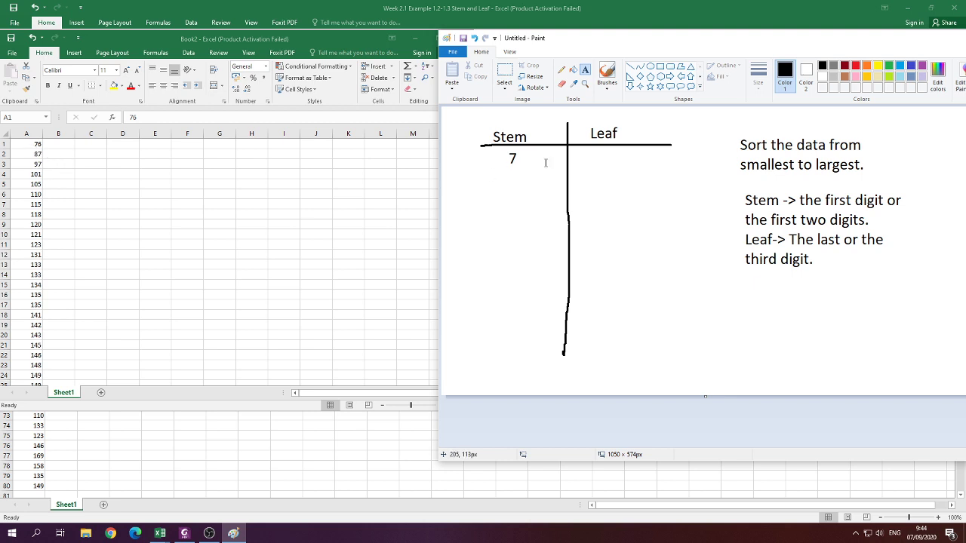
{"action": "left_click", "coordinate": [586, 158]}
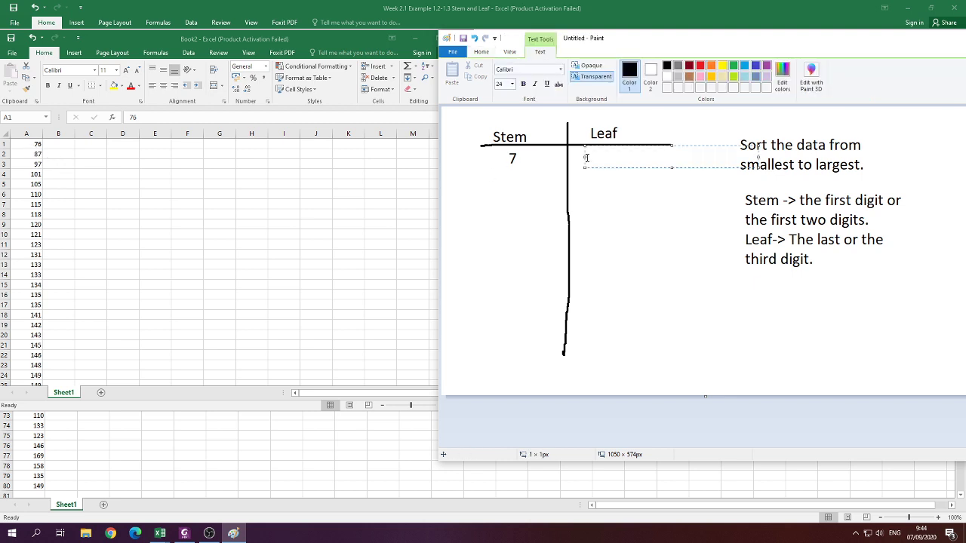
{"action": "type", "text": "6"}
{"action": "left_click", "coordinate": [480, 51]}
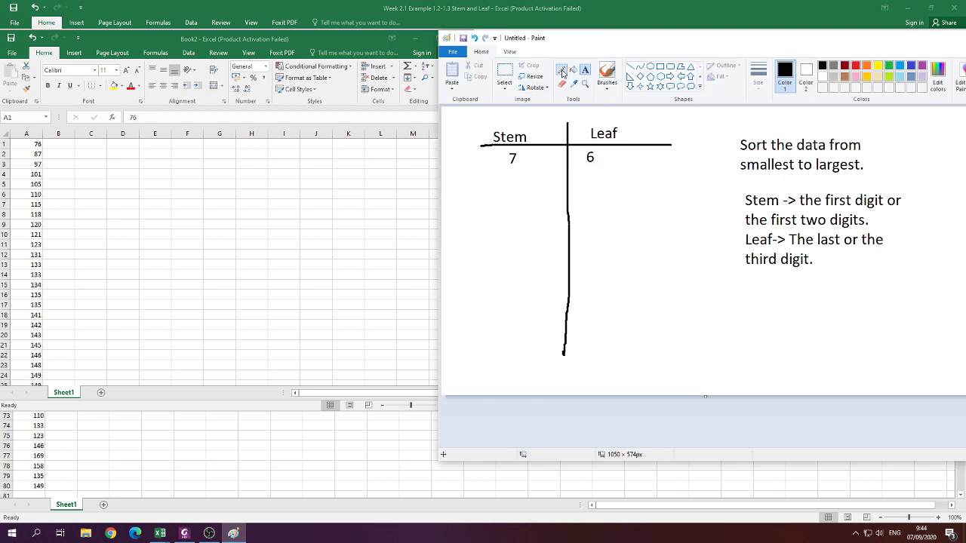
{"action": "left_click", "coordinate": [562, 70]}
{"action": "left_click_drag", "start_coordinate": [544, 138], "coordinate": [540, 185]}
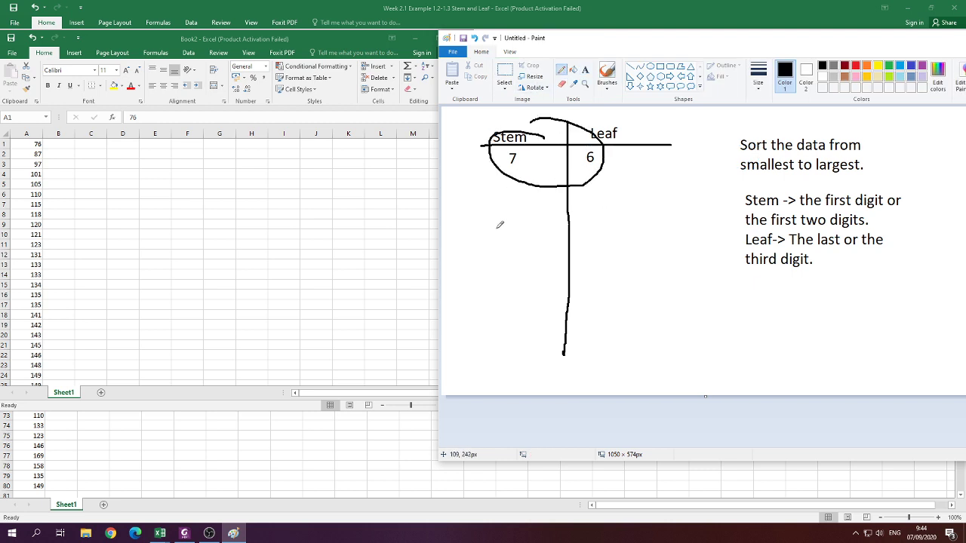
Add the second table row as text, with stem 8 and leaf 7.
{"action": "left_click", "coordinate": [587, 71]}
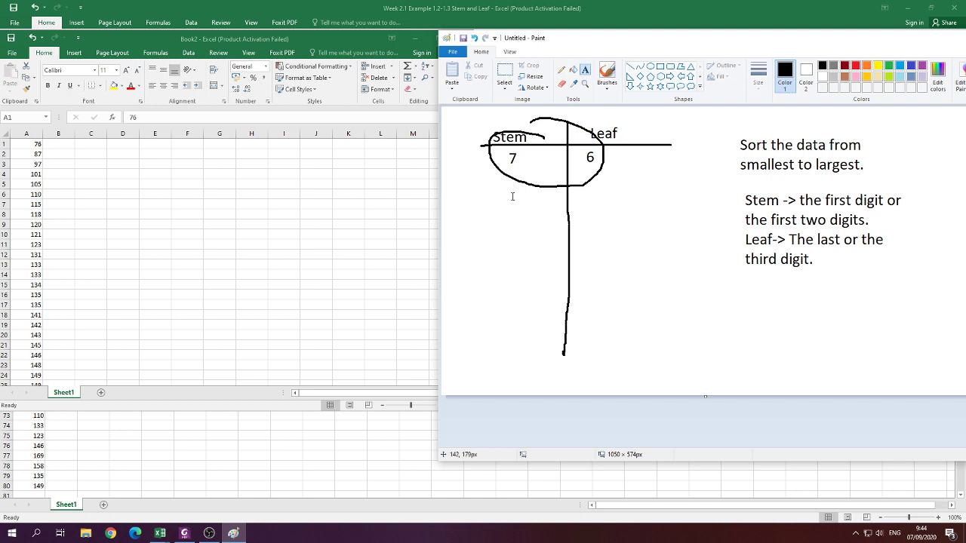
{"action": "left_click", "coordinate": [513, 196]}
{"action": "type", "text": "8"}
{"action": "left_click", "coordinate": [490, 195]}
{"action": "left_click", "coordinate": [588, 196]}
{"action": "type", "text": "7"}
{"action": "left_click", "coordinate": [593, 215]}
Add the third table row as text, with stem 9 and leaf 7.
{"action": "left_click", "coordinate": [515, 218]}
{"action": "type", "text": "9"}
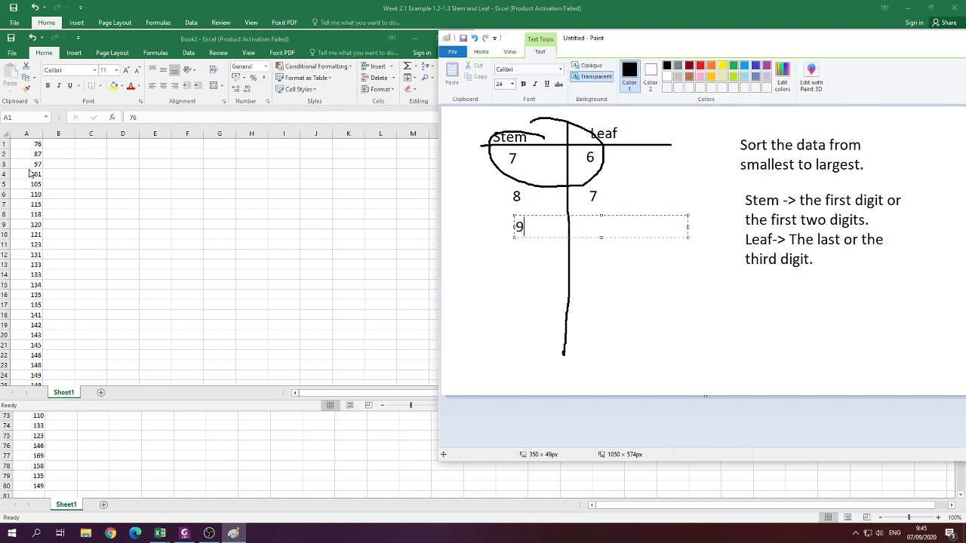
{"action": "left_click", "coordinate": [623, 269]}
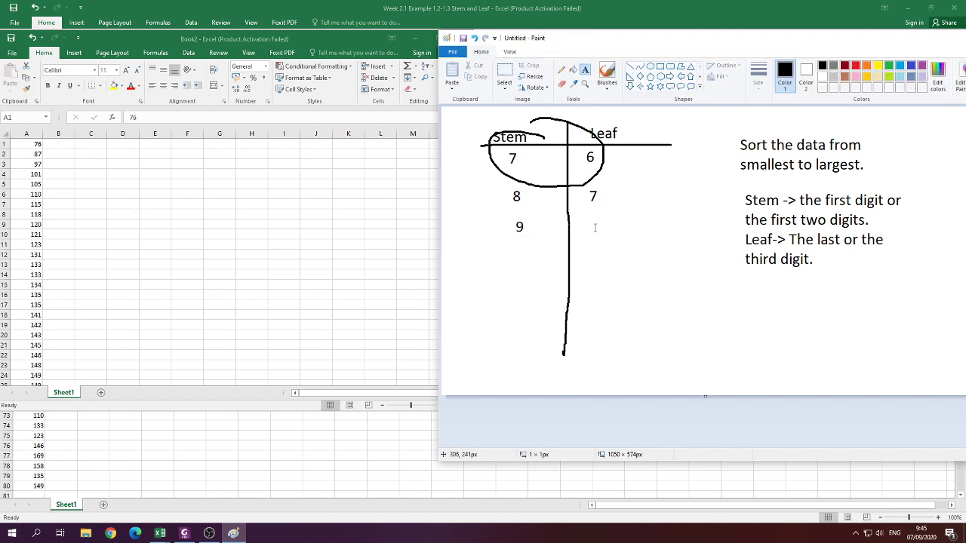
{"action": "left_click", "coordinate": [595, 228]}
{"action": "type", "text": "7"}
{"action": "left_click", "coordinate": [592, 277]}
Add the fourth table row as text, with stem 10 and leaves 1 and 5, and circle it freehand with the Pencil.
{"action": "left_click", "coordinate": [512, 256]}
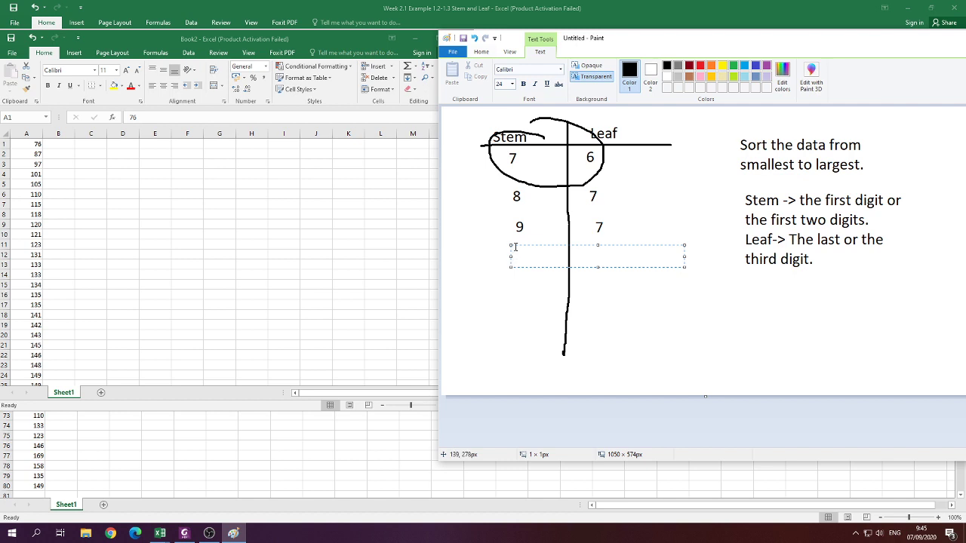
{"action": "type", "text": "10"}
{"action": "left_click", "coordinate": [560, 293]}
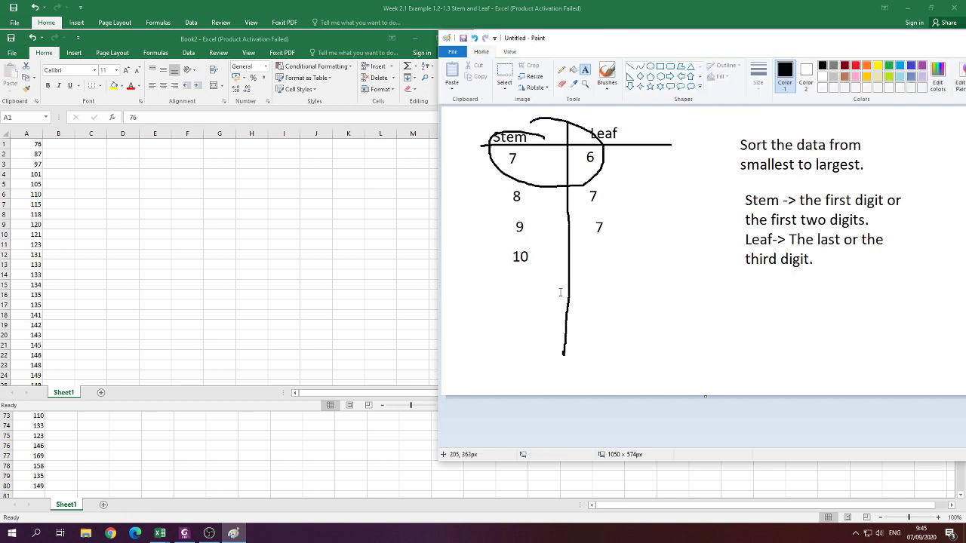
{"action": "left_click", "coordinate": [600, 254]}
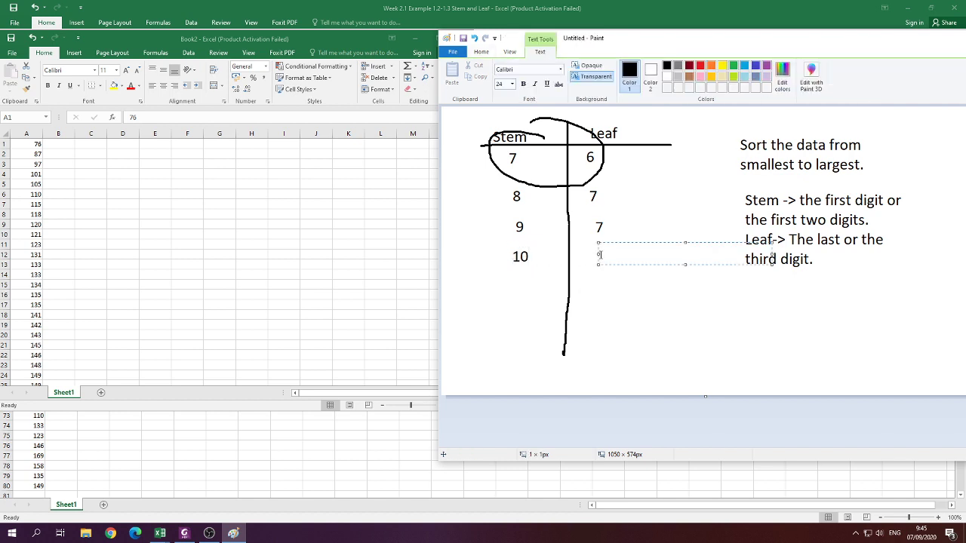
{"action": "type", "text": "1"}
{"action": "left_click", "coordinate": [597, 300]}
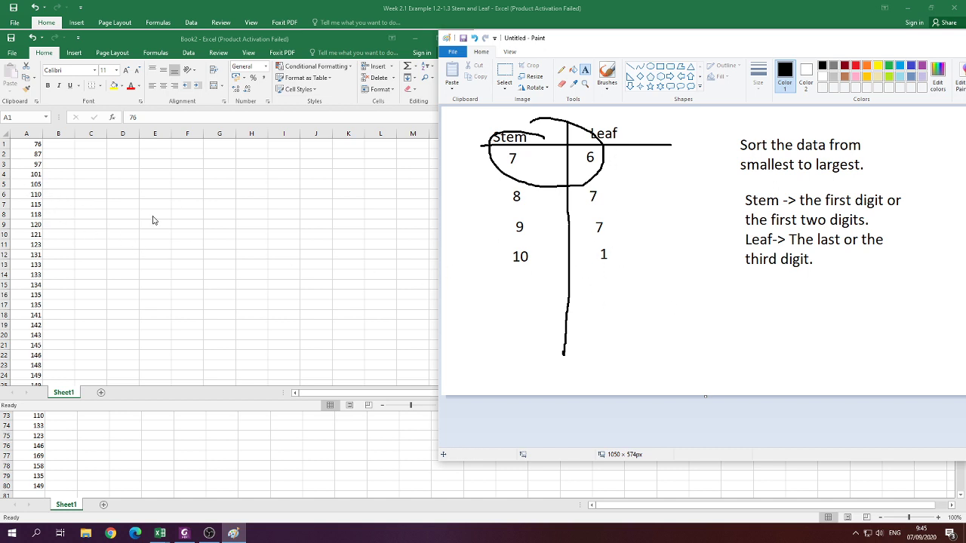
{"action": "left_click", "coordinate": [629, 255]}
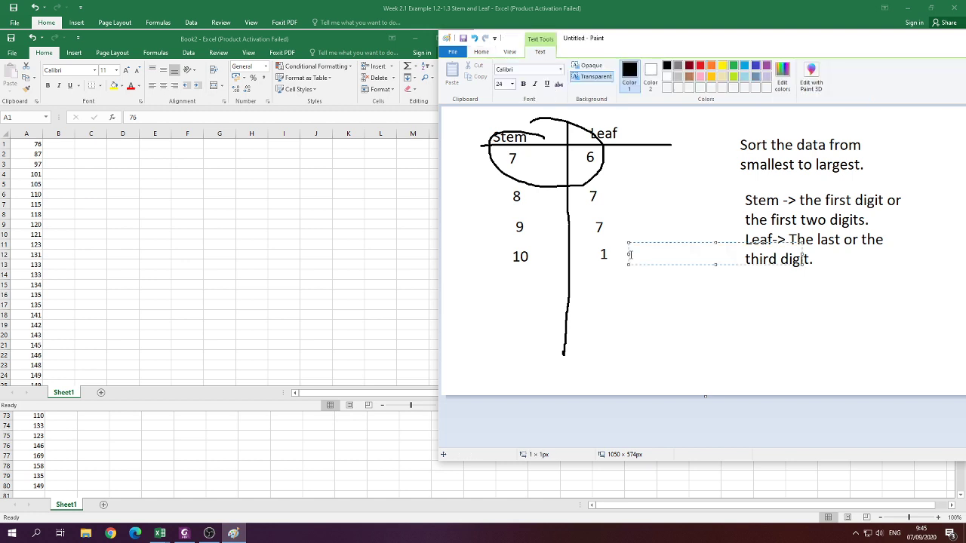
{"action": "type", "text": "5"}
{"action": "left_click", "coordinate": [468, 216]}
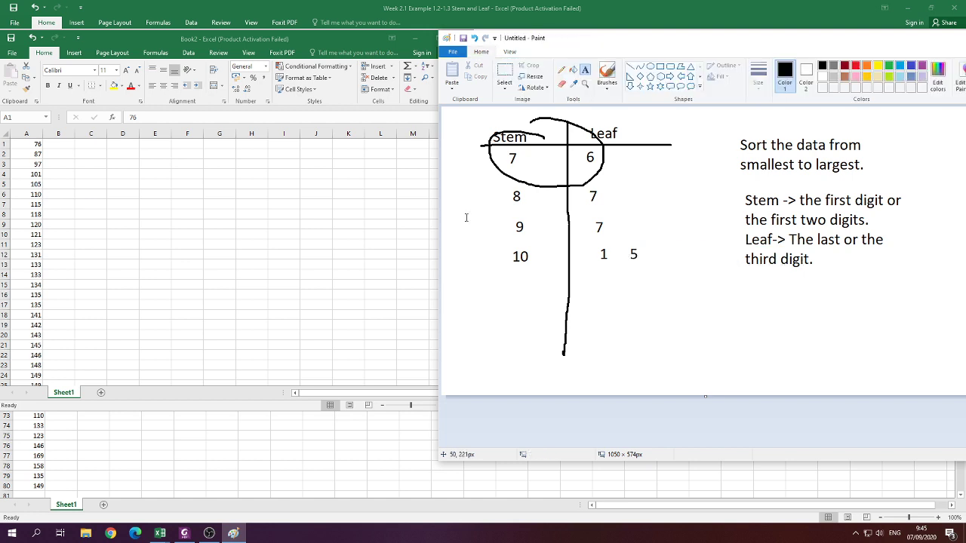
{"action": "left_click", "coordinate": [563, 69]}
{"action": "mouse_move", "coordinate": [629, 239]}
{"action": "left_mouse_down"}
{"action": "mouse_move", "coordinate": [523, 234]}
{"action": "mouse_move", "coordinate": [612, 274]}
{"action": "mouse_move", "coordinate": [630, 241]}
{"action": "left_mouse_up"}
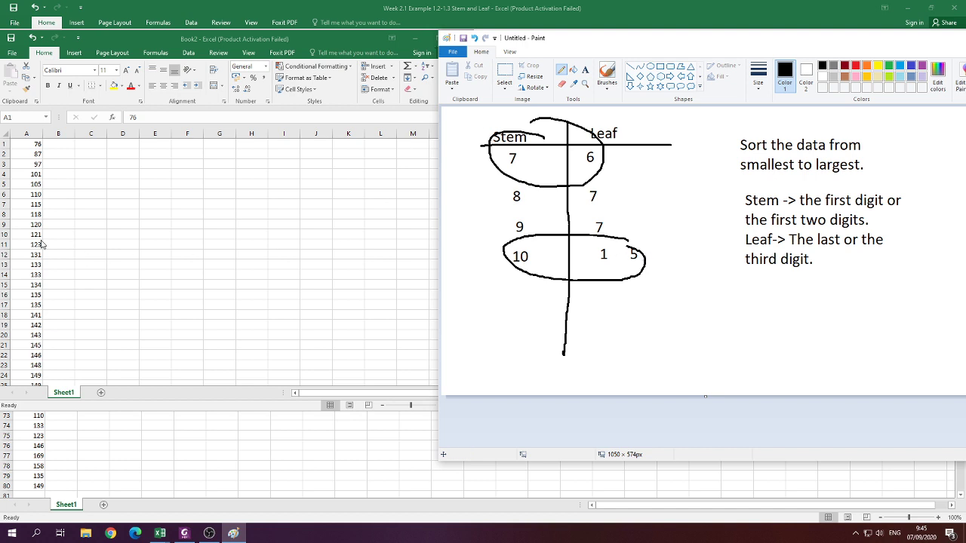
Add the fifth table row as text, with stem 11 and leaves 0, 5 and 8.
{"action": "left_click", "coordinate": [585, 70]}
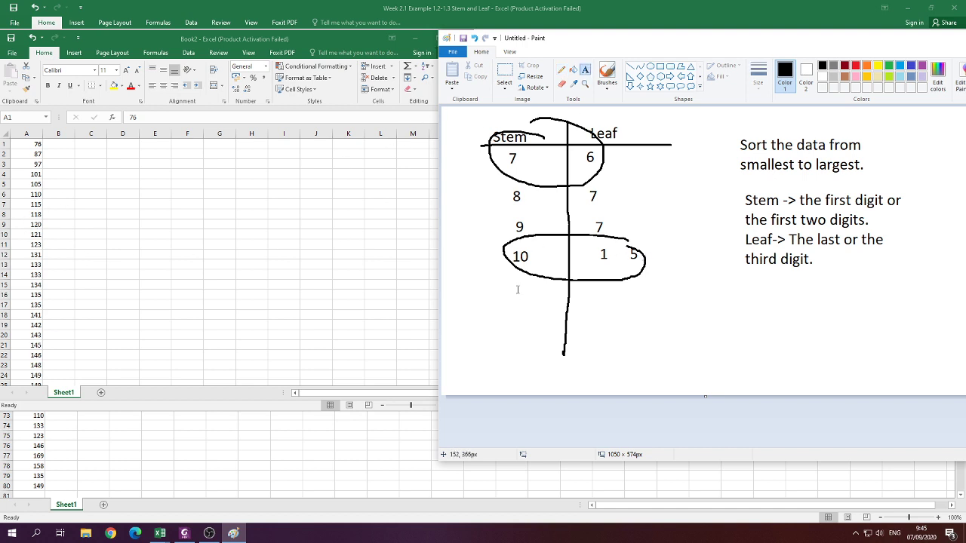
{"action": "left_click", "coordinate": [516, 289]}
{"action": "type", "text": "11"}
{"action": "left_click", "coordinate": [524, 327]}
{"action": "left_click", "coordinate": [596, 293]}
{"action": "type", "text": "0"}
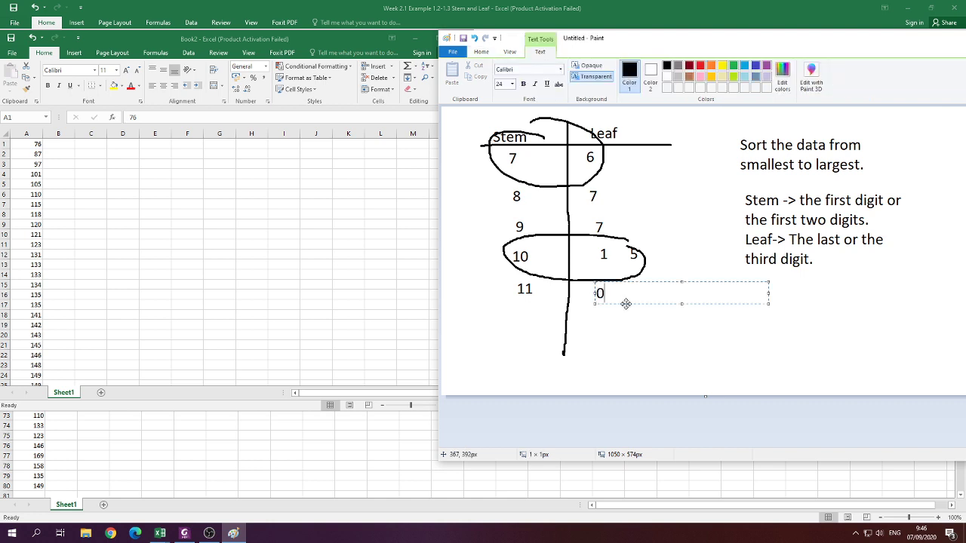
{"action": "type", "text": "     5     8"}
{"action": "left_click", "coordinate": [582, 378]}
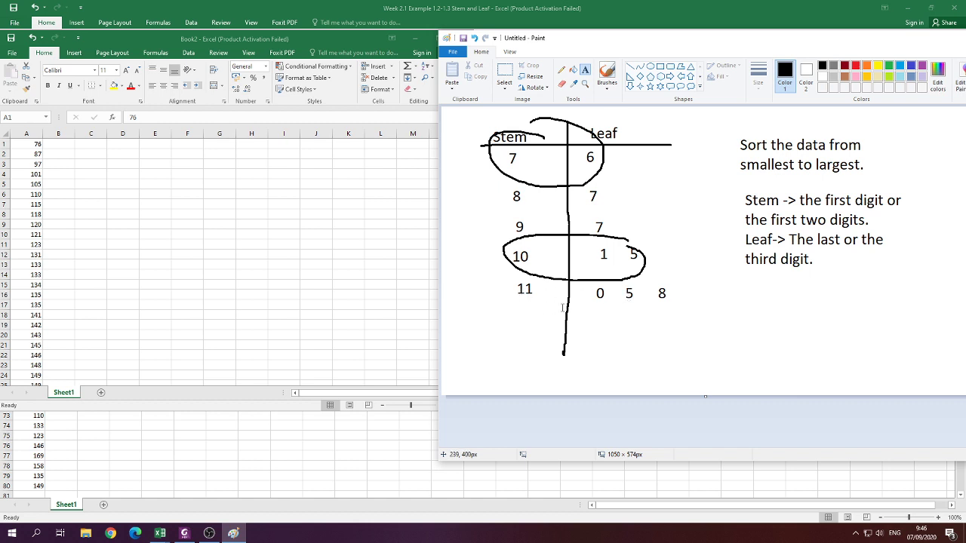
Switch to the Book2 workbook in Excel and examine the sorted values in A6:A8 and down to the last one in A80.
{"action": "left_click", "coordinate": [37, 207]}
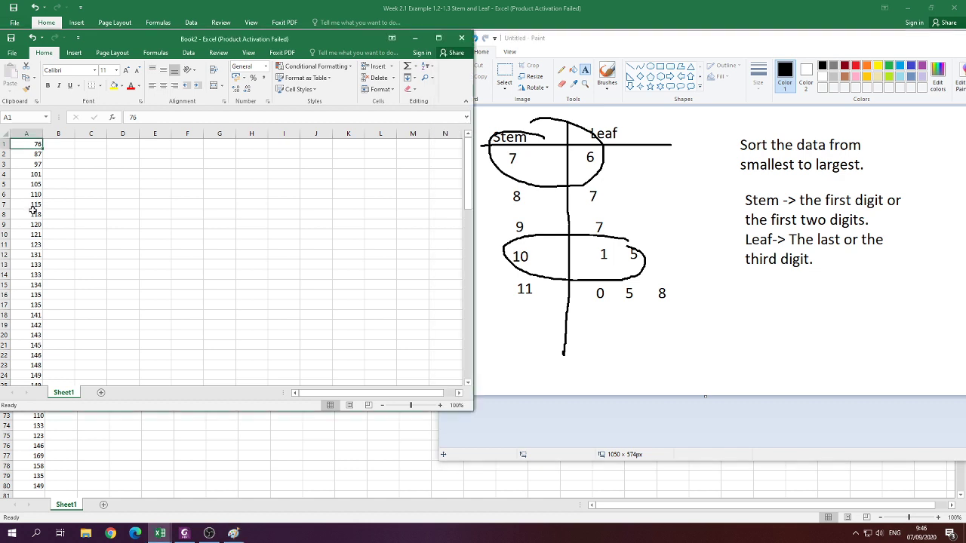
{"action": "left_click", "coordinate": [35, 196]}
{"action": "left_click", "coordinate": [38, 205]}
{"action": "left_click", "coordinate": [34, 216]}
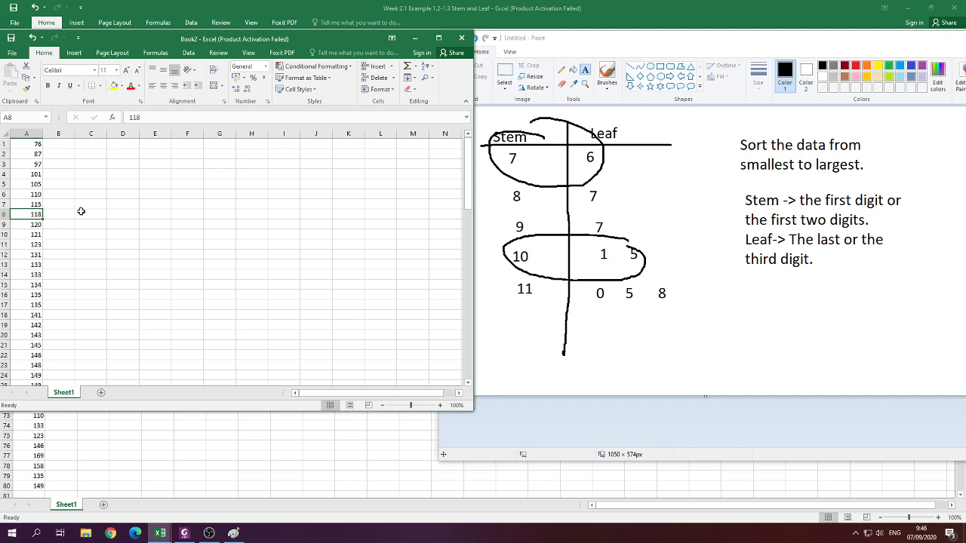
{"action": "left_click", "coordinate": [26, 260]}
{"action": "scroll", "coordinate": [26, 259], "scroll_direction": "down", "scroll_amount": 12}
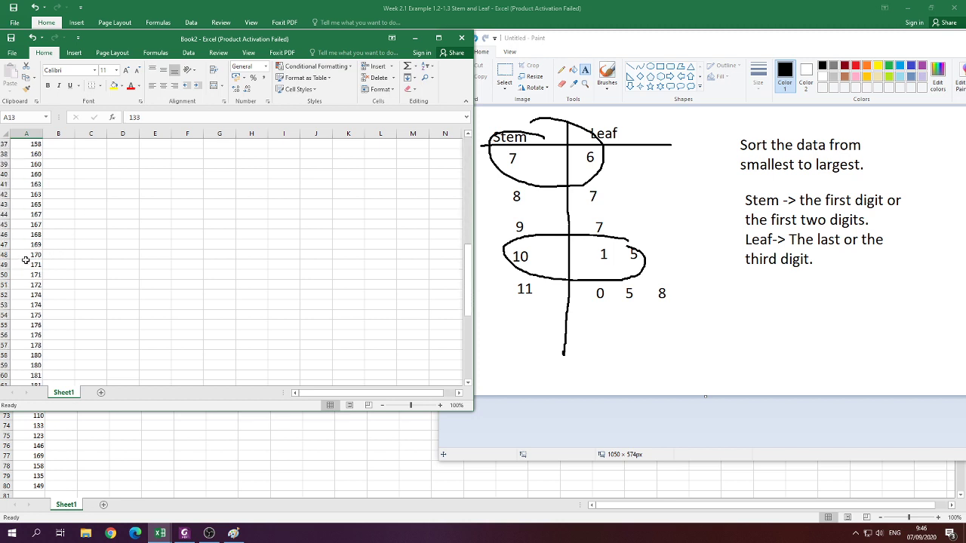
{"action": "scroll", "coordinate": [25, 261], "scroll_direction": "down", "scroll_amount": 10}
{"action": "left_click", "coordinate": [25, 276]}
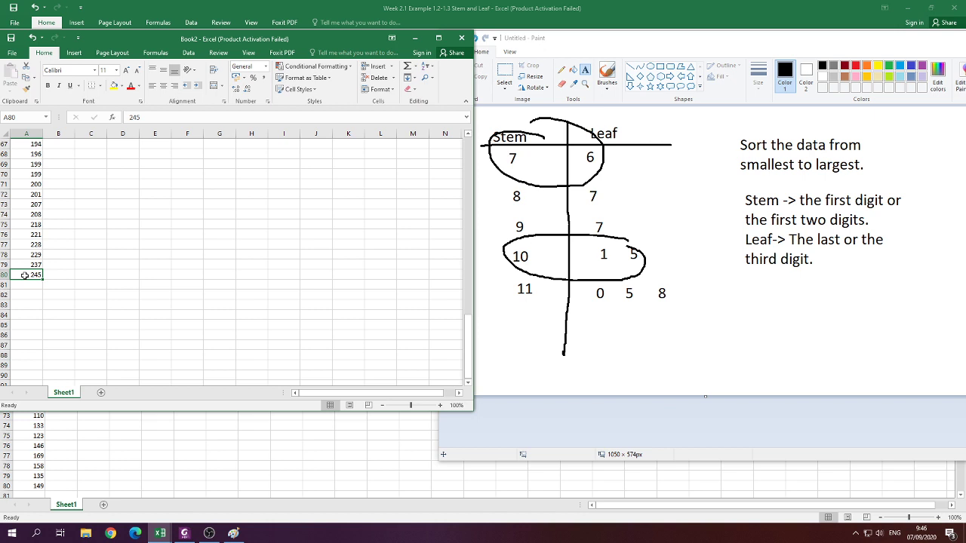
{"action": "key", "text": "ctrl+Home"}
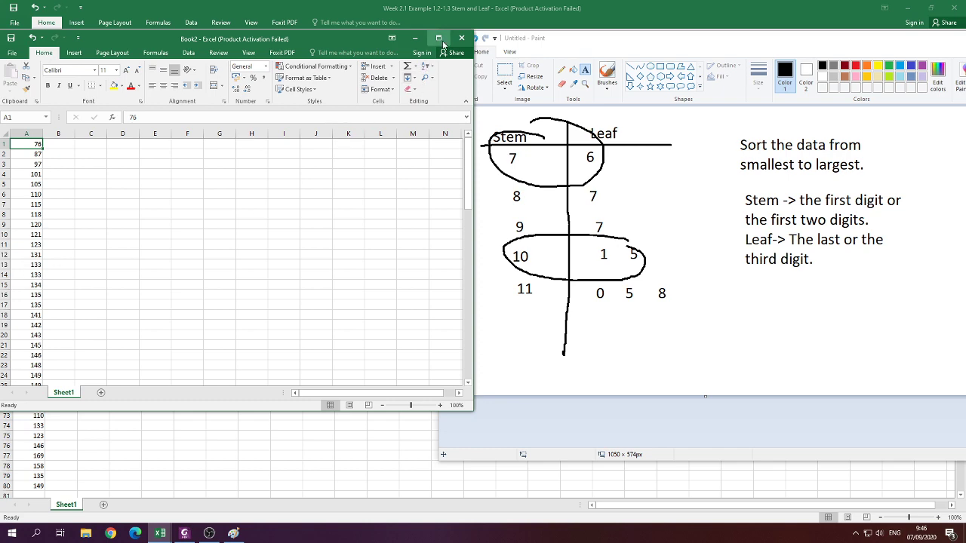
Maximize the Book2 window and postpone the MyASUS update reminder by 10 minutes.
{"action": "left_click", "coordinate": [441, 42]}
{"action": "left_click", "coordinate": [169, 226]}
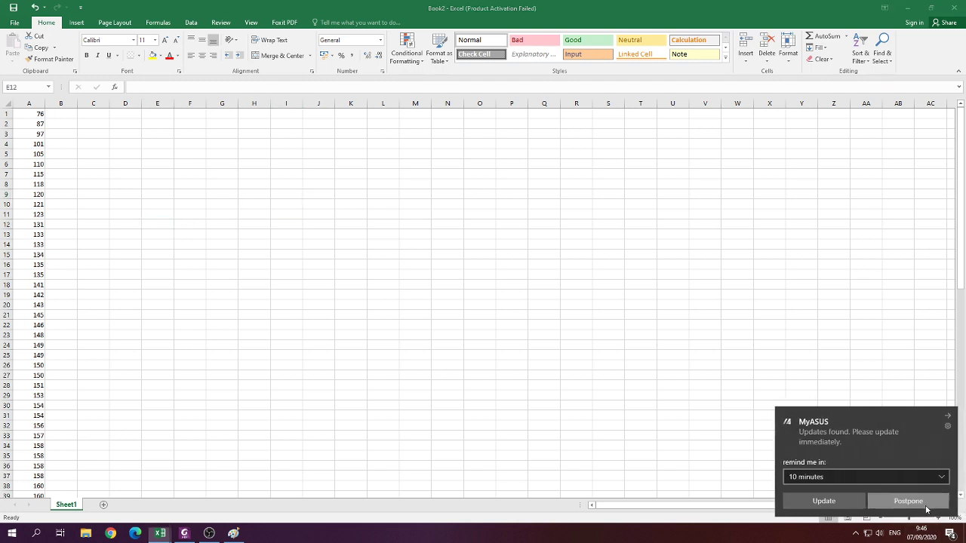
{"action": "left_click", "coordinate": [911, 501]}
{"action": "left_click", "coordinate": [34, 215]}
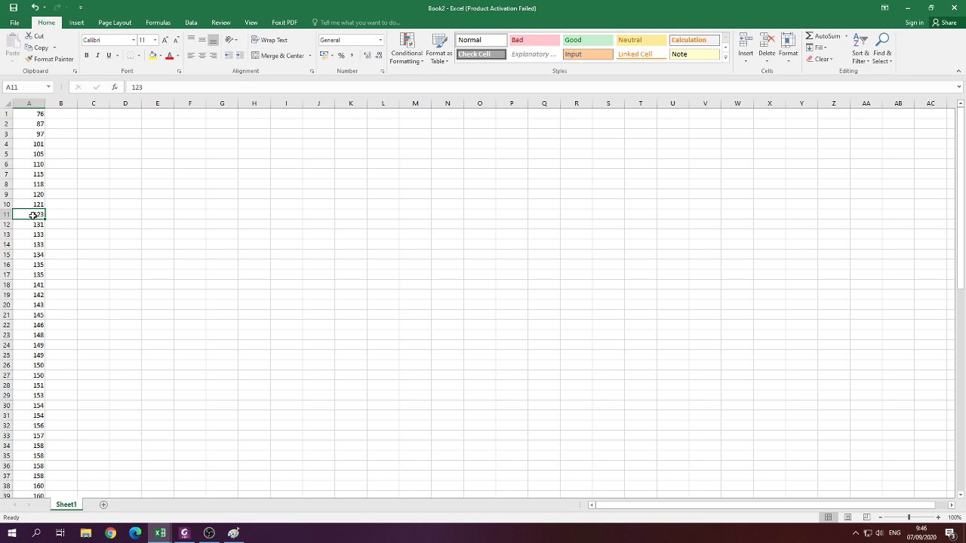
{"action": "key", "text": "Up"}
{"action": "left_click", "coordinate": [125, 213]}
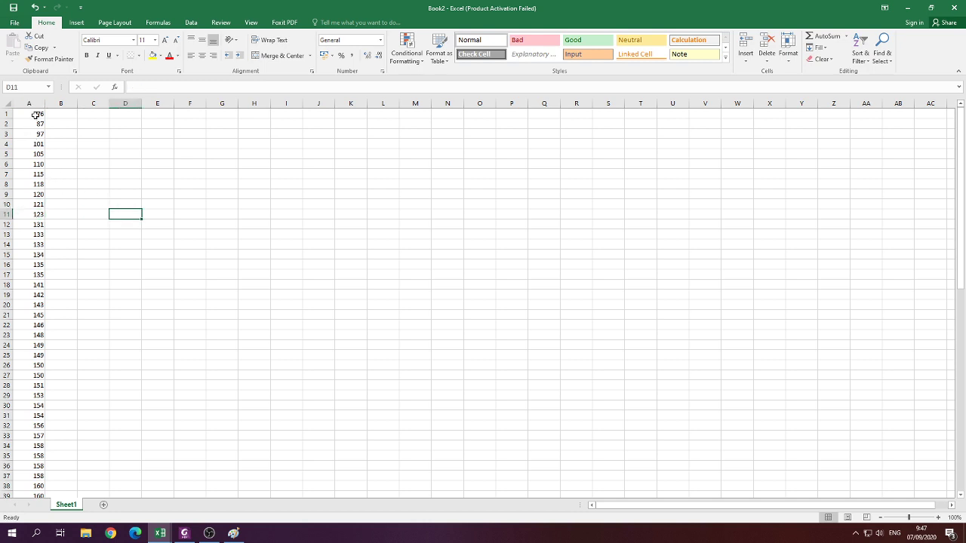
{"action": "left_click", "coordinate": [35, 115]}
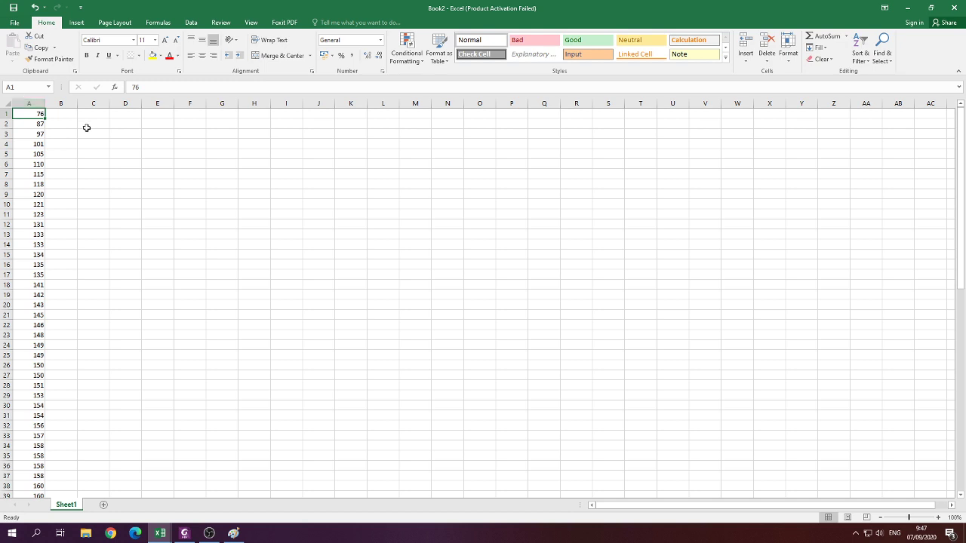
Start Text to Columns on column A with the Fixed width data type and continue to the column break settings.
{"action": "left_click", "coordinate": [30, 103]}
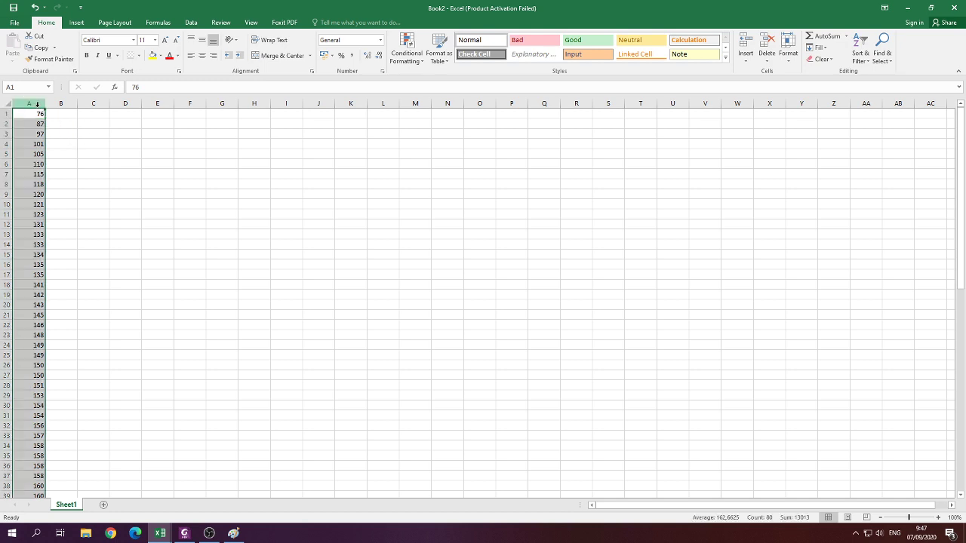
{"action": "left_click", "coordinate": [191, 24]}
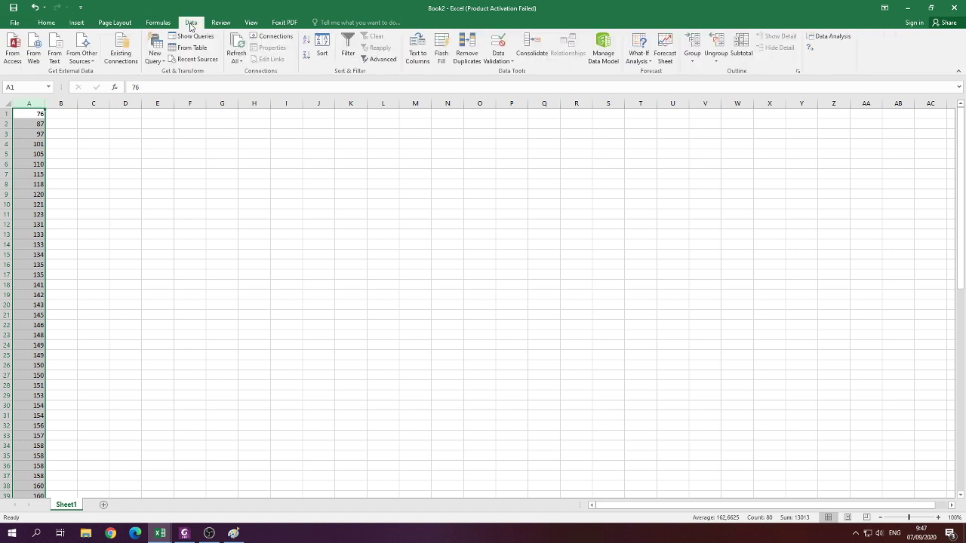
{"action": "left_click", "coordinate": [422, 63]}
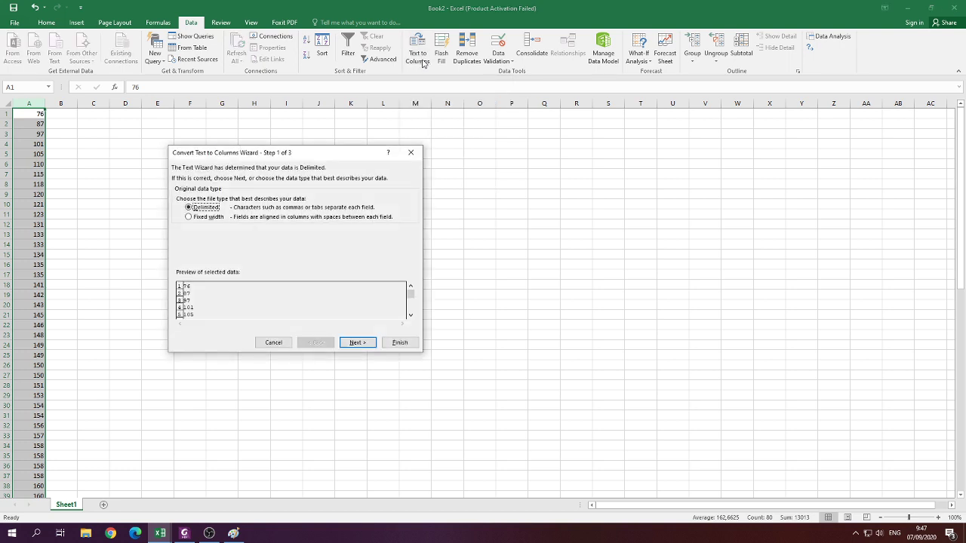
{"action": "left_click", "coordinate": [357, 344]}
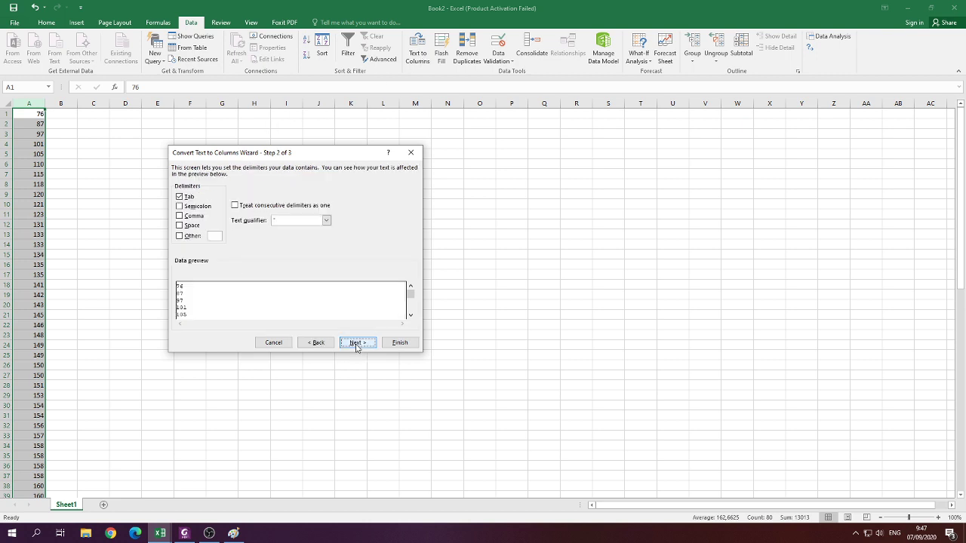
{"action": "left_click", "coordinate": [320, 344]}
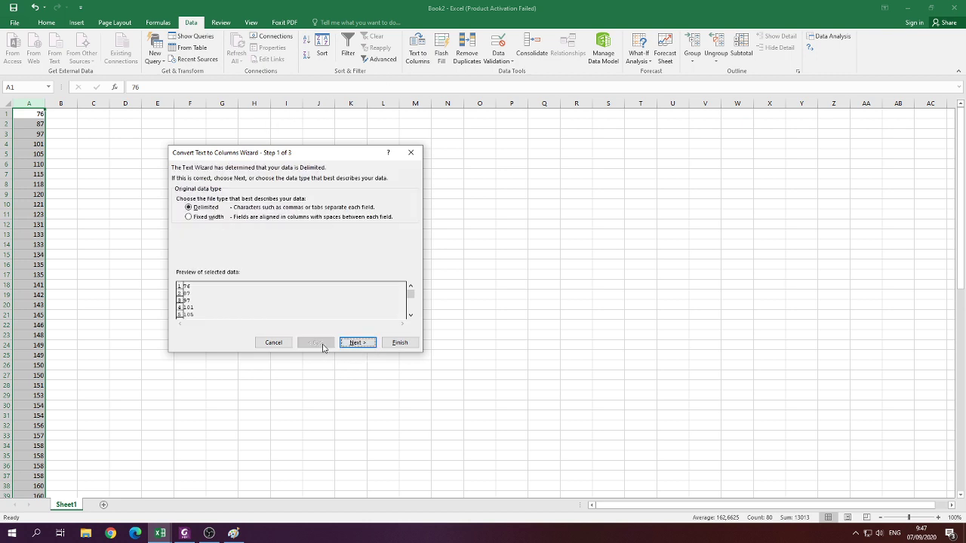
{"action": "left_click", "coordinate": [187, 217]}
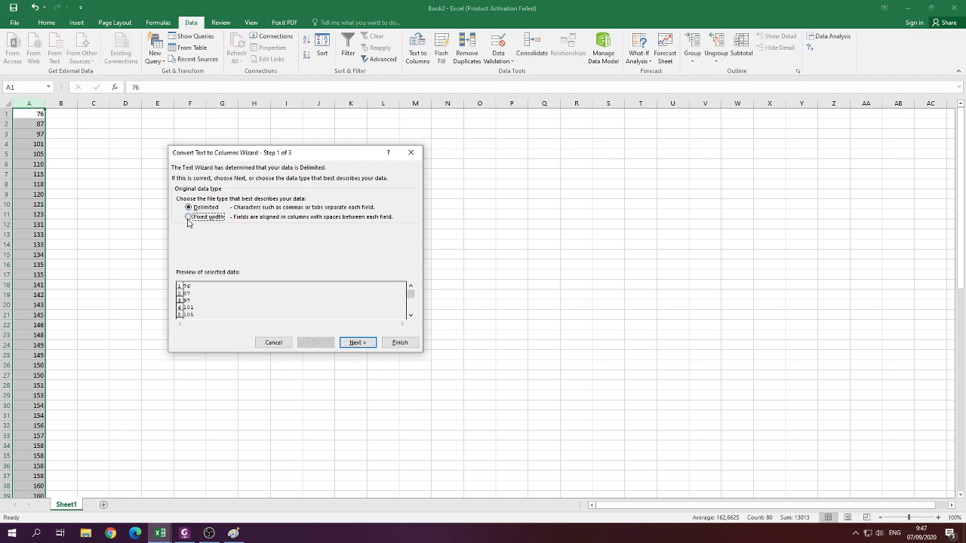
{"action": "left_click", "coordinate": [357, 344]}
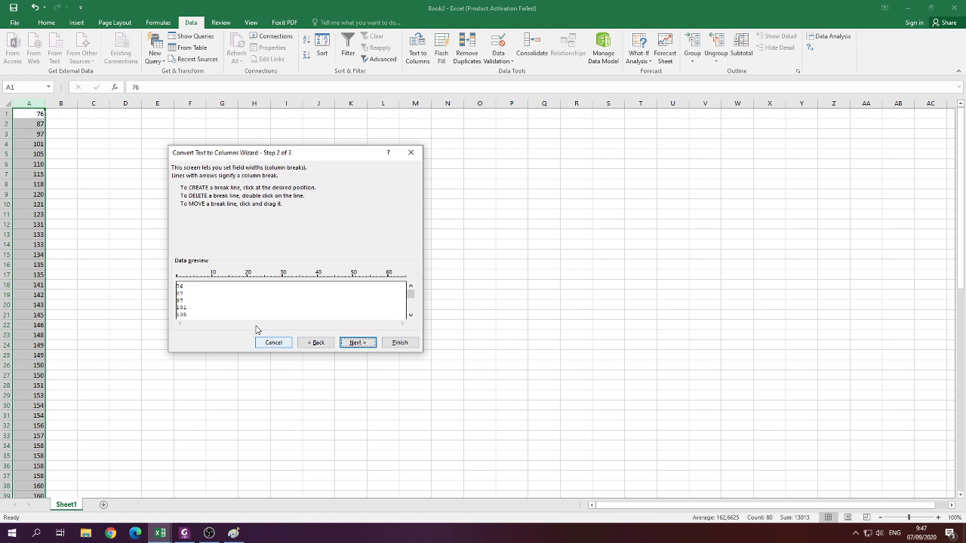
Keep a single column break after the second digit and finish splitting column A, with the output starting at $A$1.
{"action": "left_click", "coordinate": [181, 294]}
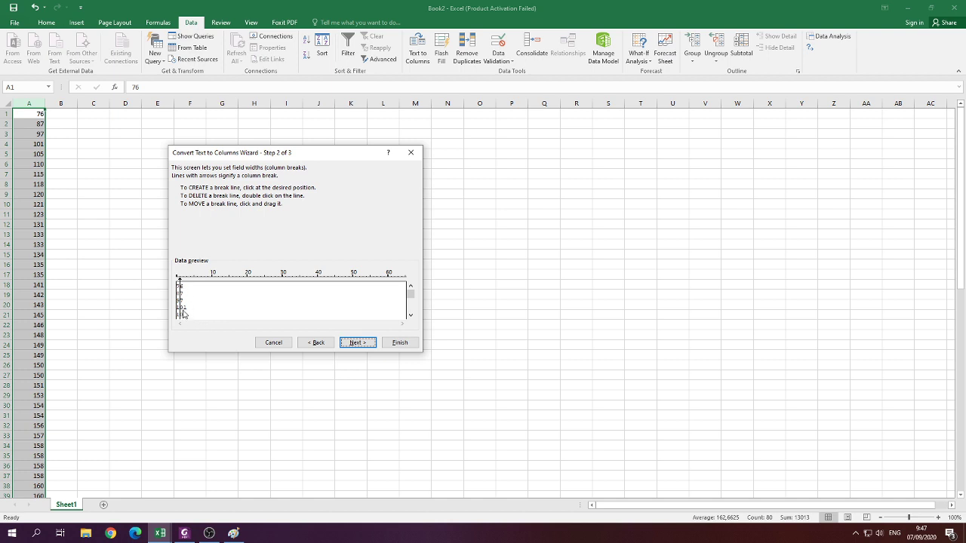
{"action": "left_click", "coordinate": [182, 314]}
{"action": "double_click", "coordinate": [183, 295]}
{"action": "left_click", "coordinate": [183, 312]}
{"action": "left_click", "coordinate": [359, 343]}
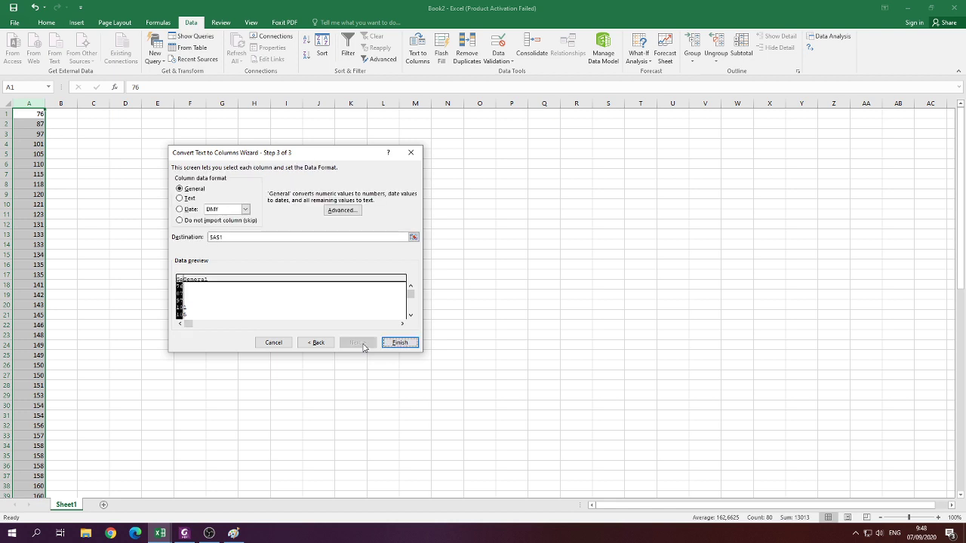
{"action": "left_click", "coordinate": [394, 343]}
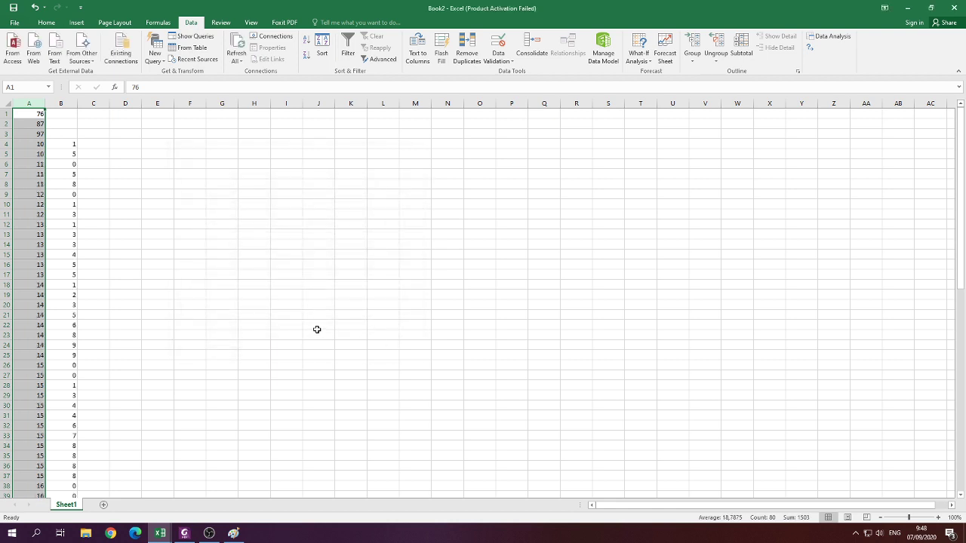
Fill the missing leaf digits for the two-digit values 76, 87 and 97 by entering 6, 7 and 7 in B1:B3.
{"action": "left_click", "coordinate": [317, 330]}
{"action": "left_click", "coordinate": [69, 144]}
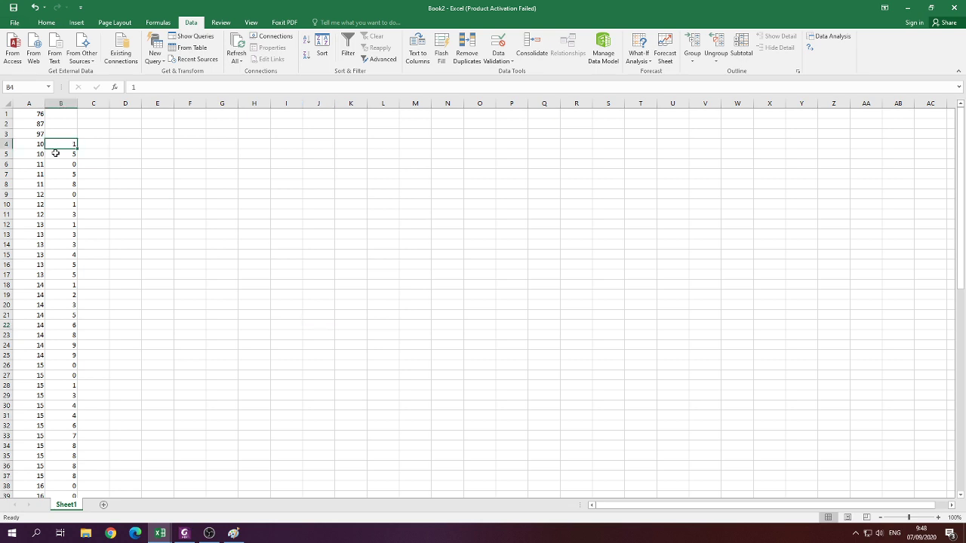
{"action": "left_click", "coordinate": [36, 144]}
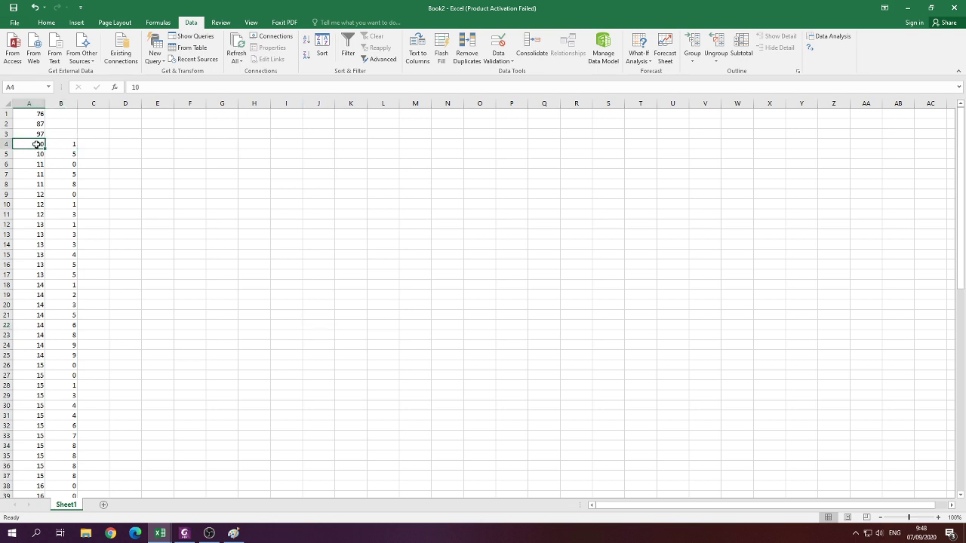
{"action": "key", "text": "Up"}
{"action": "key", "text": "Up"}
{"action": "key", "text": "Up"}
{"action": "key", "text": "shift+Down"}
{"action": "key", "text": "shift+Down"}
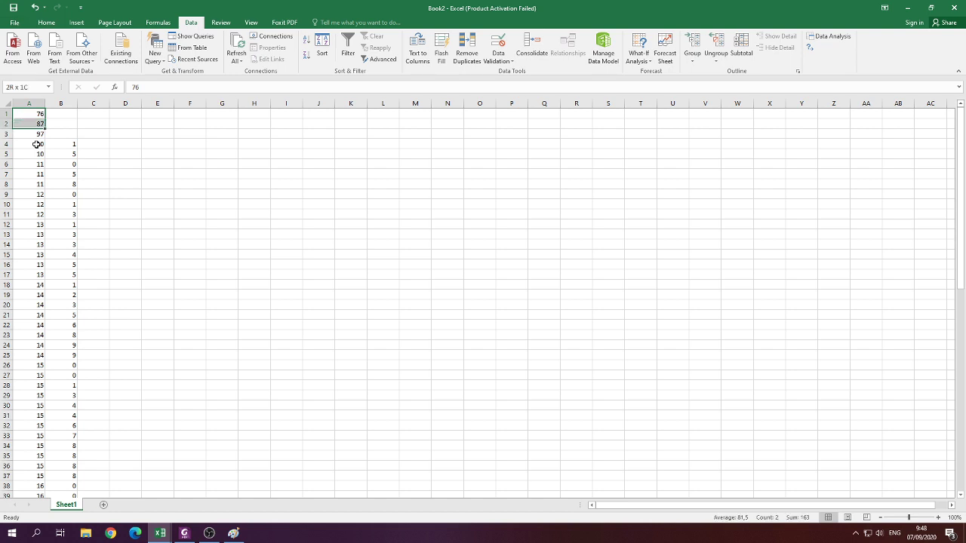
{"action": "key", "text": "Right"}
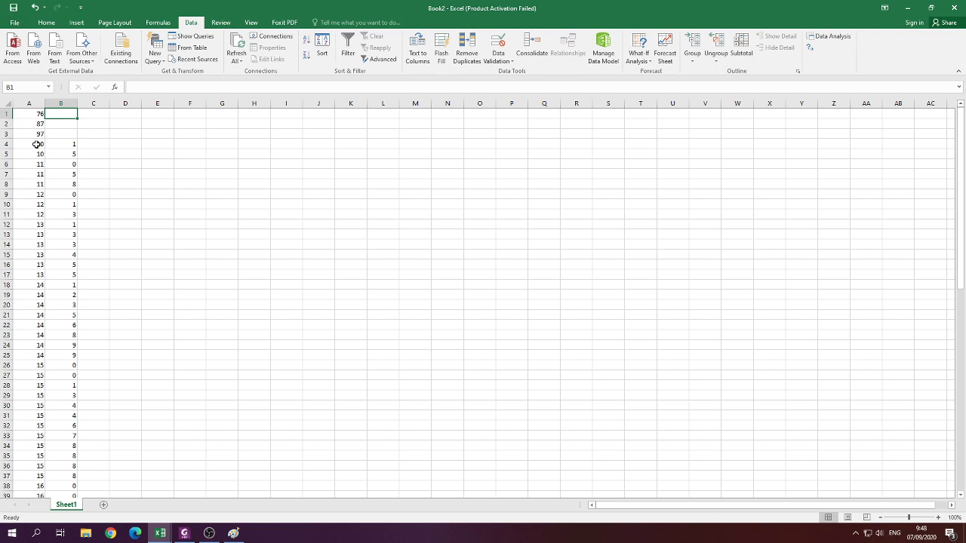
{"action": "type", "text": "6"}
{"action": "key", "text": "Return"}
{"action": "type", "text": "7"}
{"action": "key", "text": "Return"}
{"action": "type", "text": "7"}
{"action": "key", "text": "Return"}
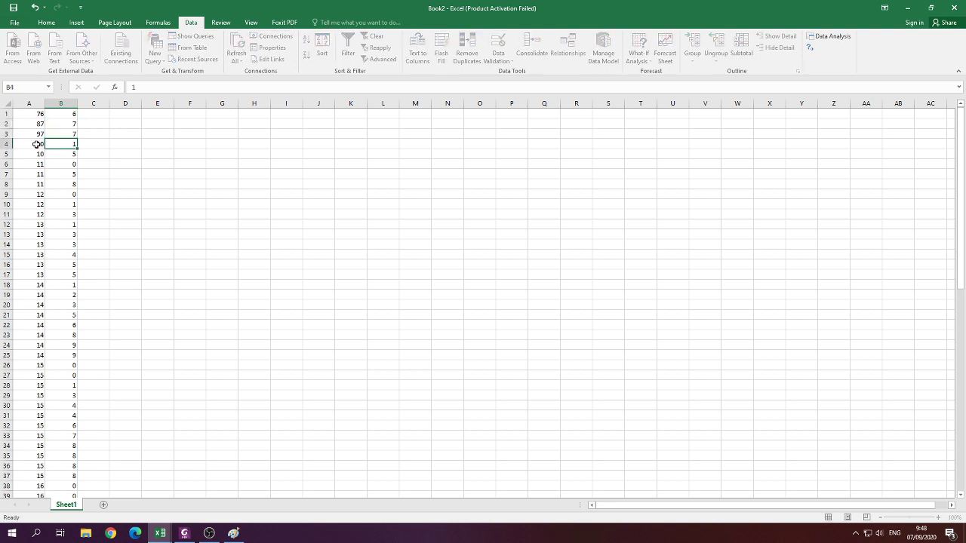
Replace the two-digit values in A1:A3 with their stems 7, 8 and 9.
{"action": "key", "text": "ctrl+Home"}
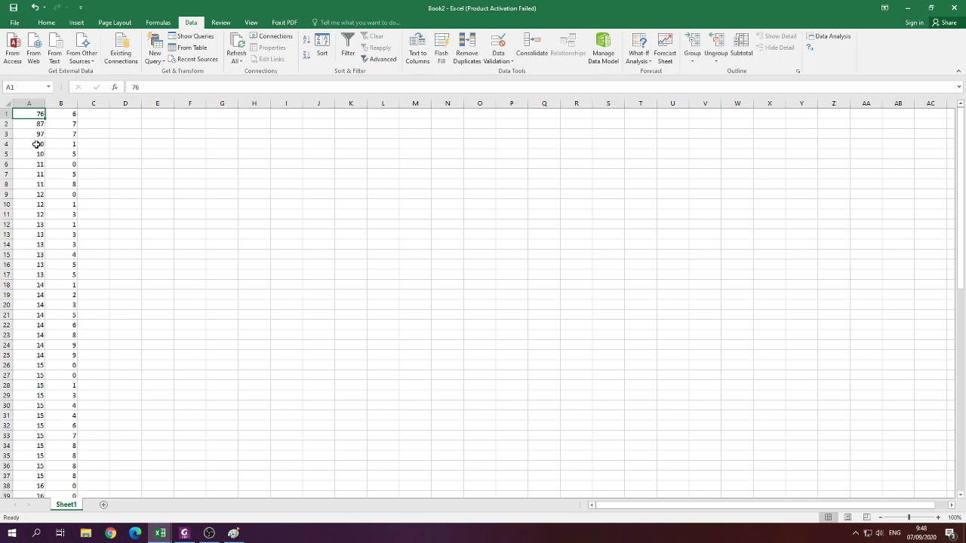
{"action": "type", "text": "7"}
{"action": "key", "text": "Return"}
{"action": "type", "text": "8"}
{"action": "key", "text": "Return"}
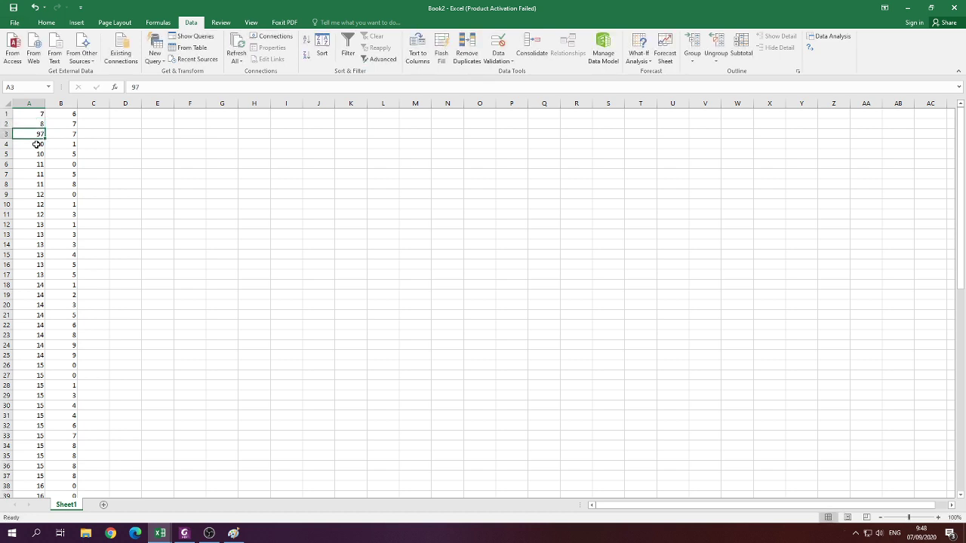
{"action": "type", "text": "9"}
{"action": "key", "text": "Return"}
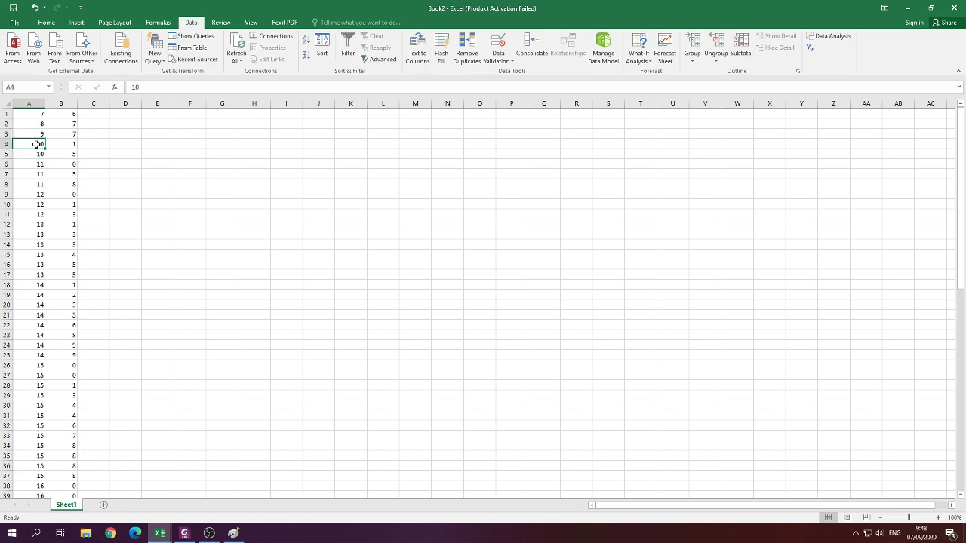
{"action": "left_click", "coordinate": [110, 166]}
{"action": "left_click", "coordinate": [47, 176]}
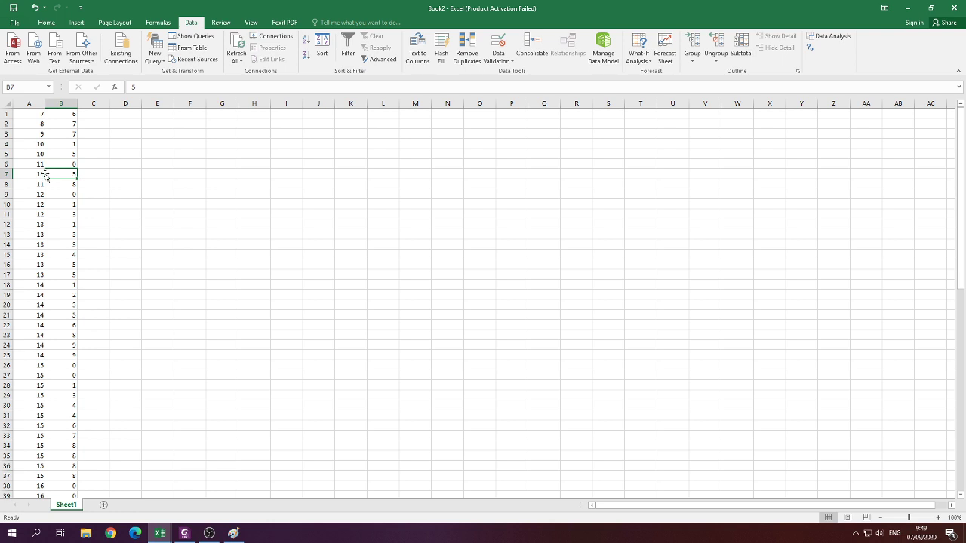
{"action": "left_click", "coordinate": [67, 146]}
{"action": "left_click", "coordinate": [32, 138]}
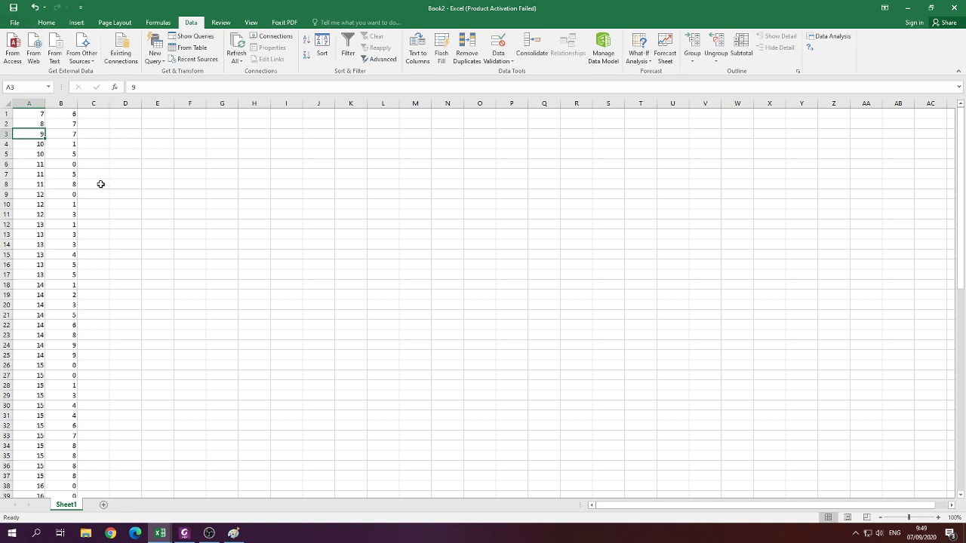
{"action": "left_click", "coordinate": [334, 287]}
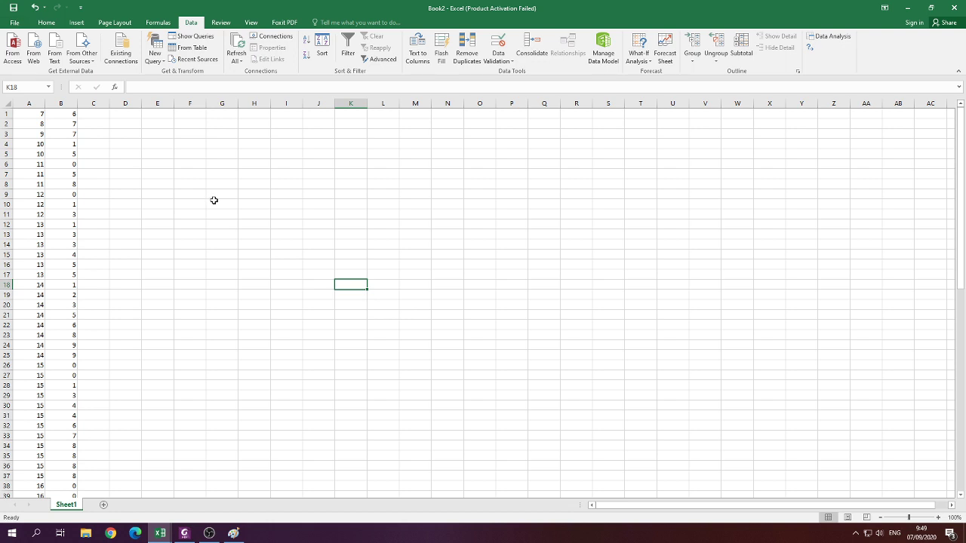
Insert an empty row above the first data row.
{"action": "left_click", "coordinate": [7, 114]}
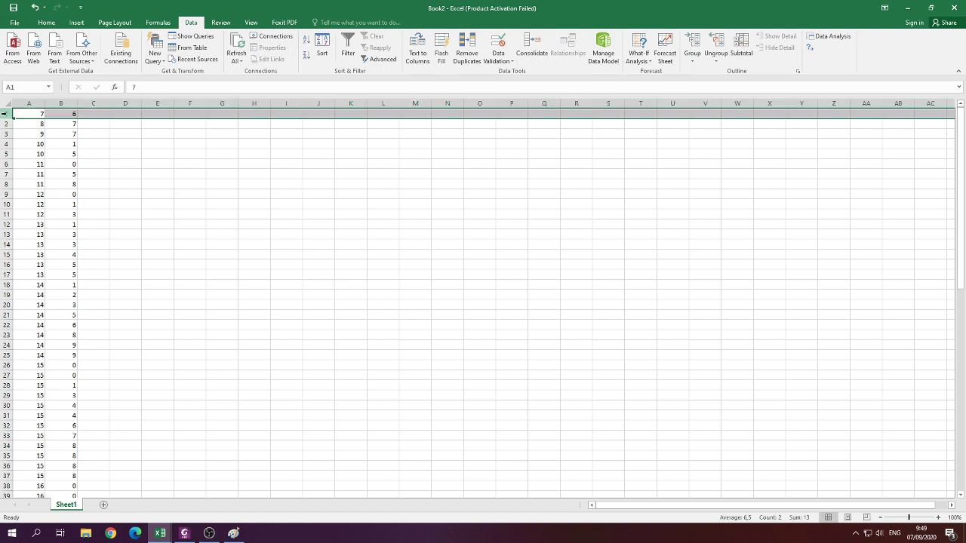
{"action": "right_click", "coordinate": [8, 115]}
{"action": "left_click", "coordinate": [31, 183]}
{"action": "left_click", "coordinate": [189, 214]}
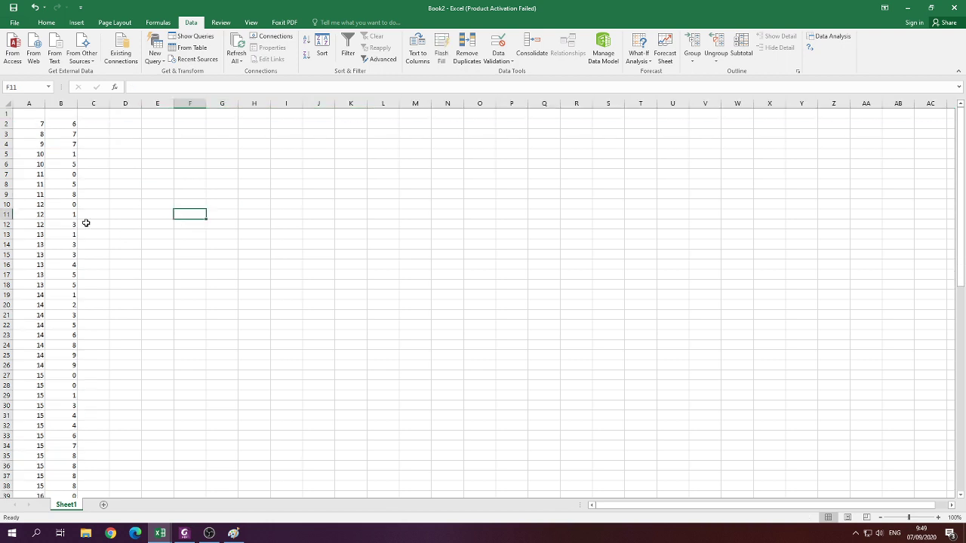
Enter the column headers Stem in A1 and Leaf in B1.
{"action": "left_click", "coordinate": [34, 114]}
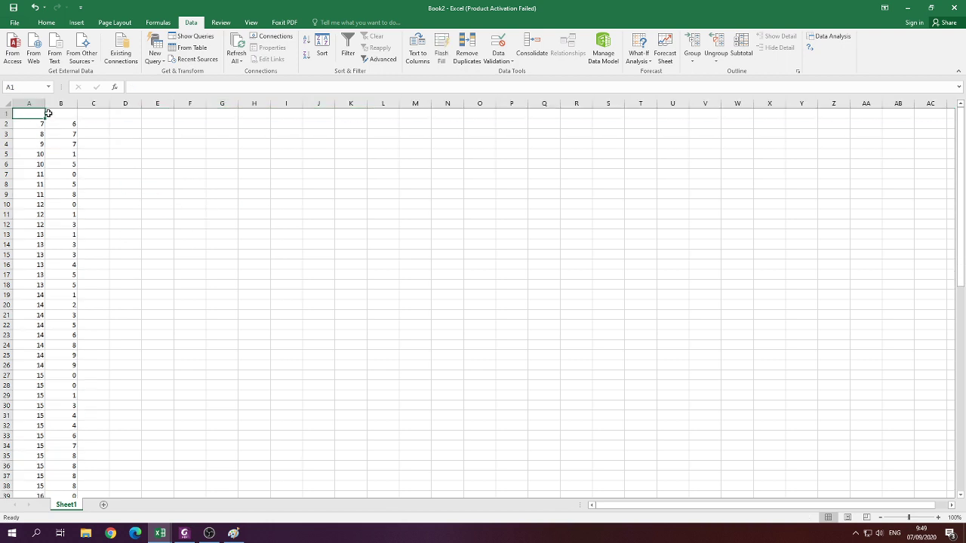
{"action": "type", "text": "Stem"}
{"action": "left_click", "coordinate": [48, 113]}
{"action": "type", "text": "Leaf"}
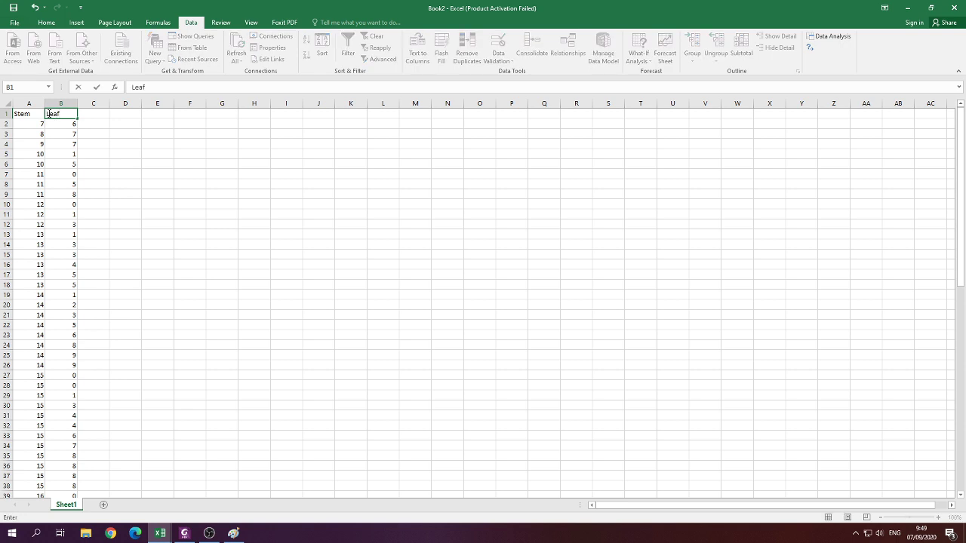
{"action": "key", "text": "Return"}
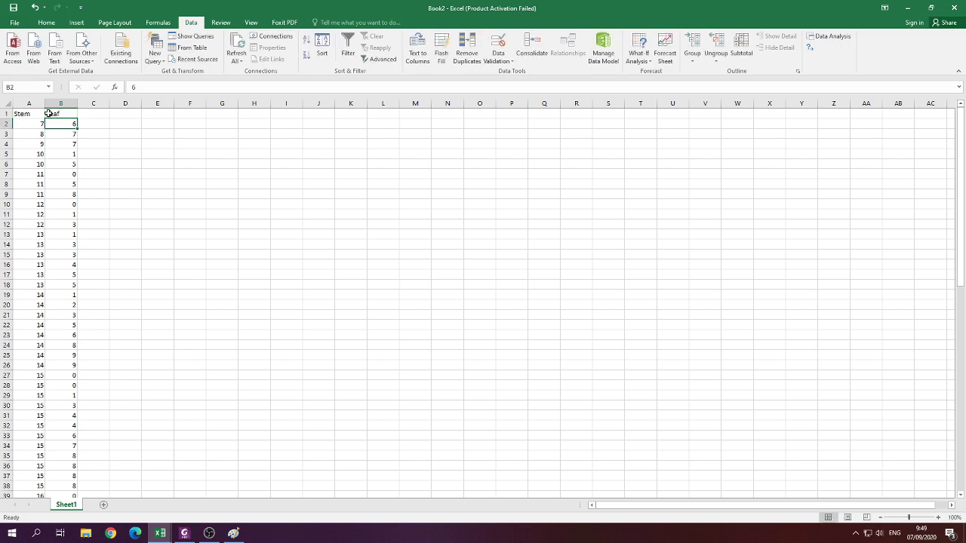
Examine the repeated stem 11 in A7:A9 and the leaves beside it in column B.
{"action": "left_click", "coordinate": [262, 192]}
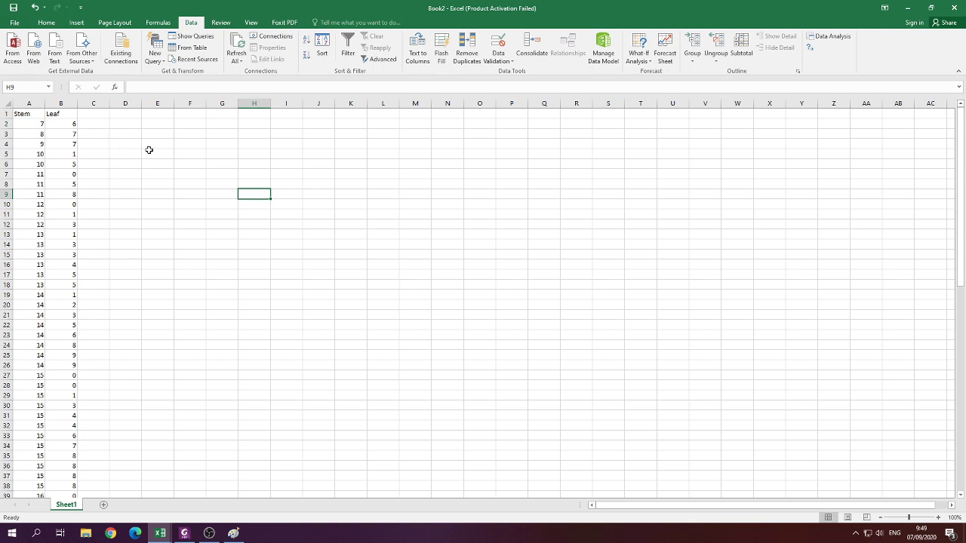
{"action": "left_click", "coordinate": [41, 176]}
{"action": "left_click", "coordinate": [38, 185]}
{"action": "left_click", "coordinate": [36, 195]}
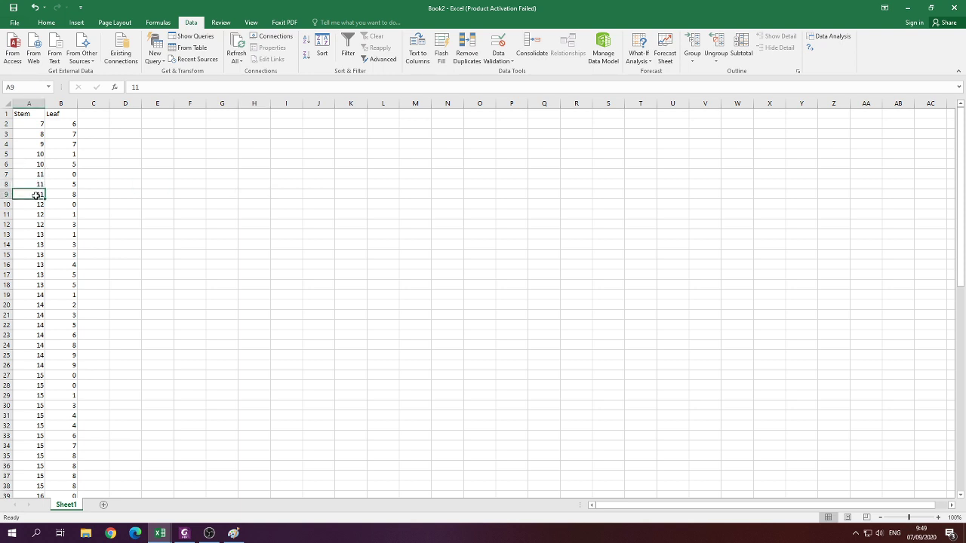
{"action": "left_click", "coordinate": [129, 195]}
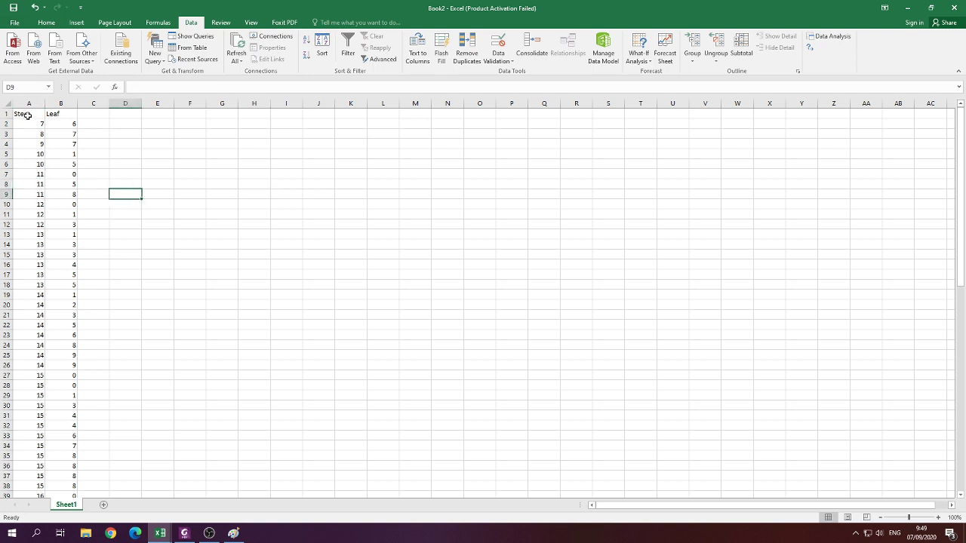
{"action": "left_click", "coordinate": [39, 175]}
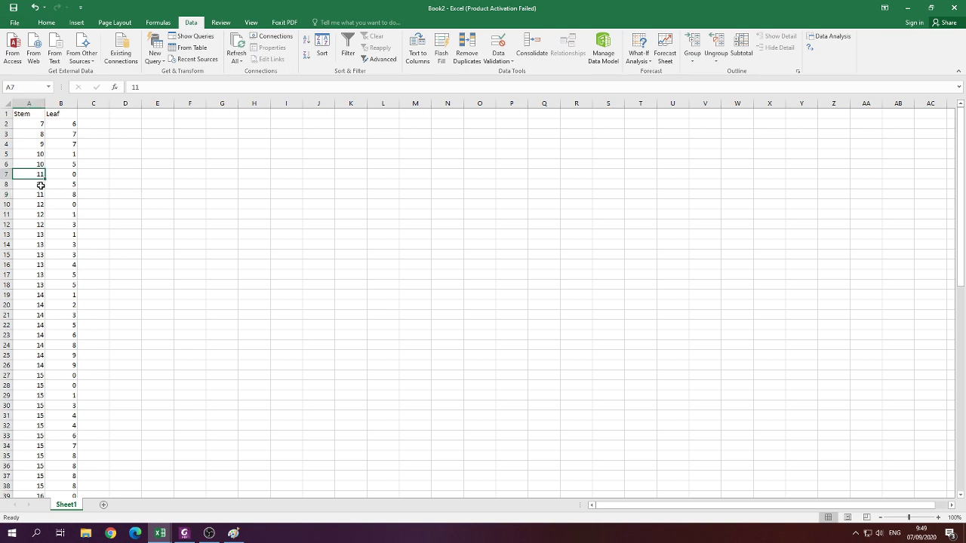
{"action": "left_click", "coordinate": [41, 185]}
{"action": "left_click", "coordinate": [34, 196]}
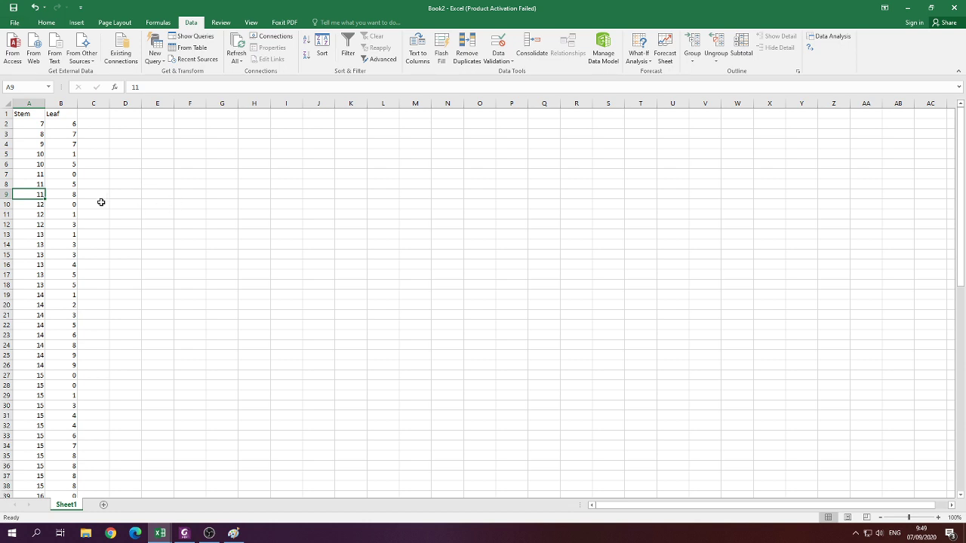
{"action": "left_click", "coordinate": [65, 184]}
{"action": "left_click", "coordinate": [93, 176]}
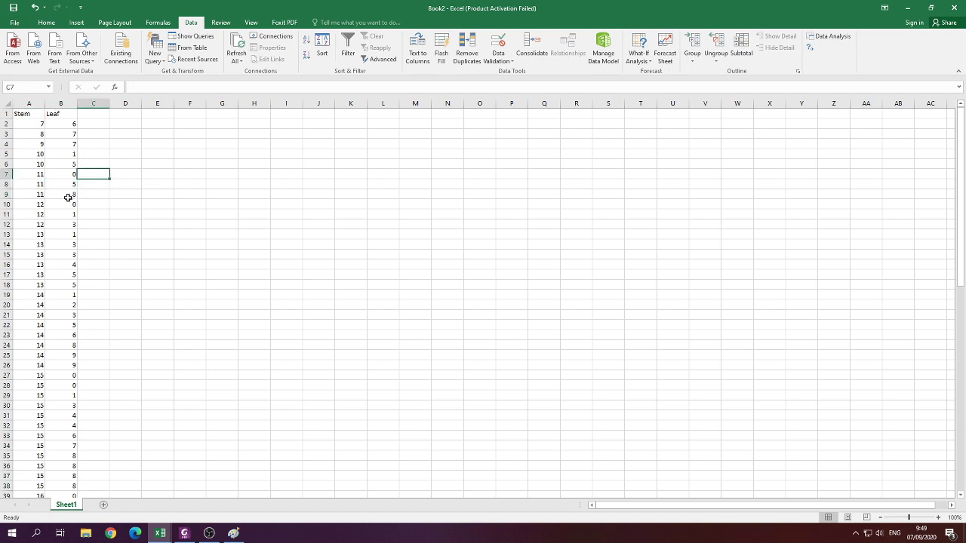
{"action": "left_click", "coordinate": [67, 198]}
{"action": "left_click", "coordinate": [121, 173]}
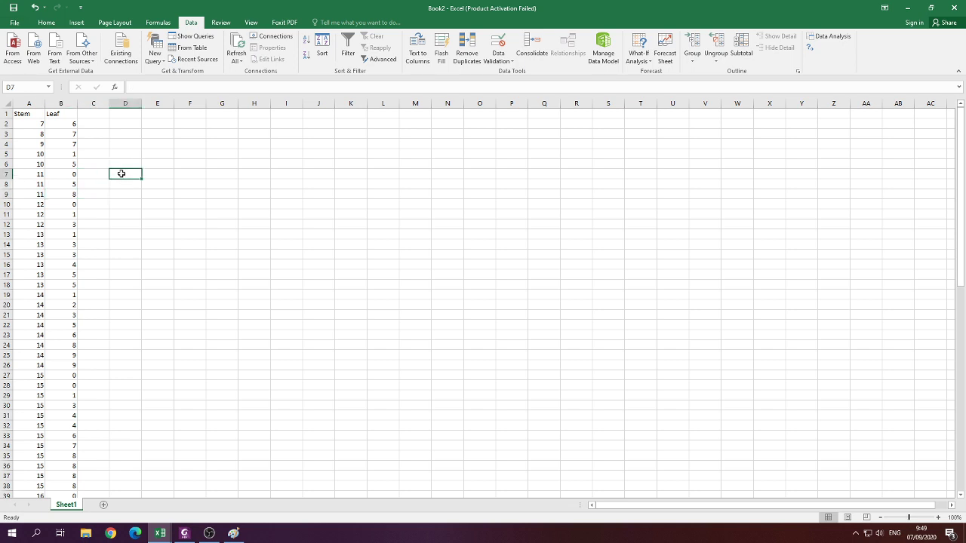
{"action": "left_click", "coordinate": [186, 190]}
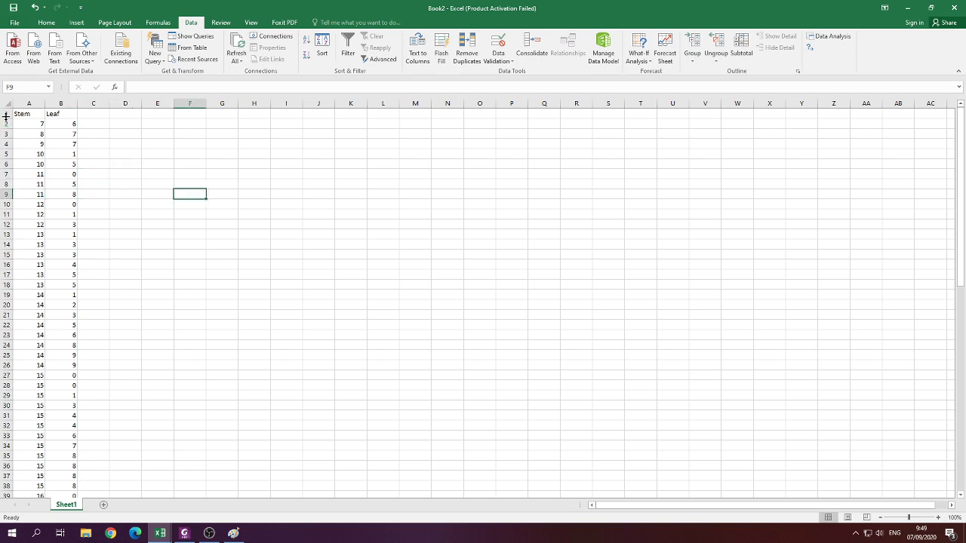
Add filters to the Stem and Leaf headers in A1:B1.
{"action": "left_click_drag", "start_coordinate": [25, 114], "coordinate": [67, 114]}
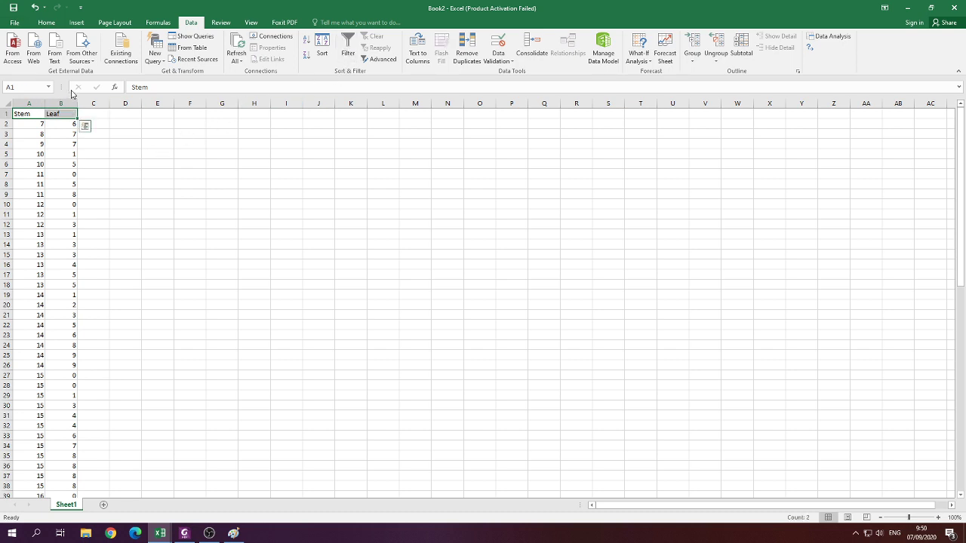
{"action": "left_click", "coordinate": [46, 23]}
{"action": "left_click", "coordinate": [190, 24]}
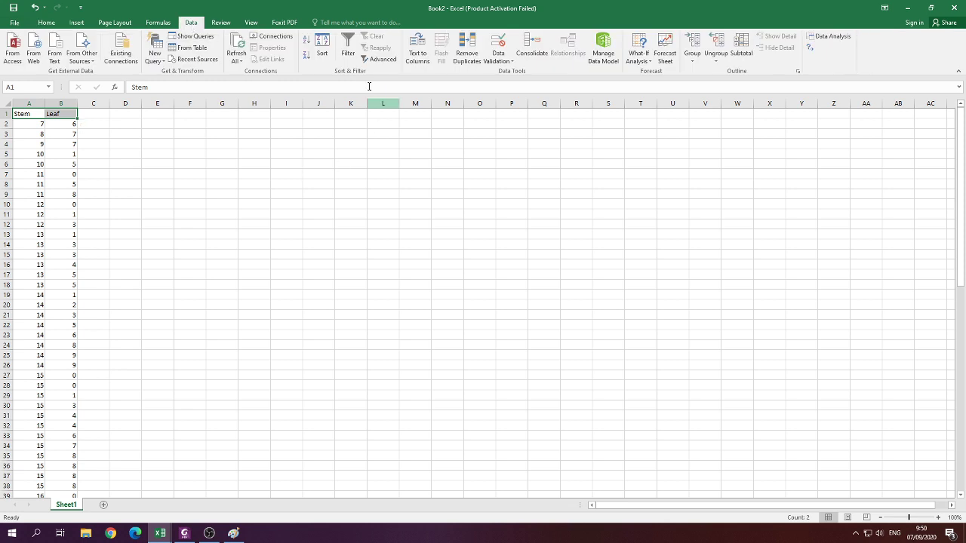
{"action": "left_click", "coordinate": [348, 57]}
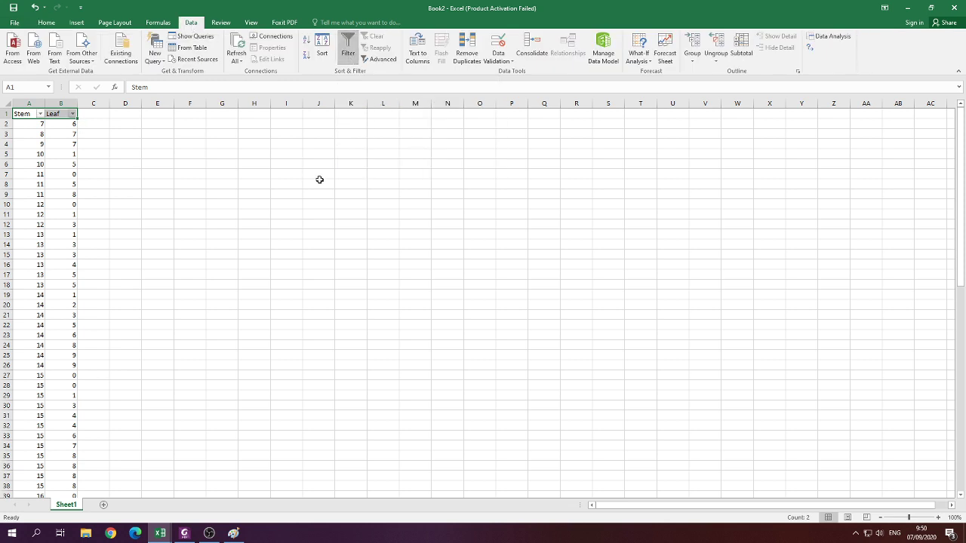
{"action": "left_click", "coordinate": [320, 179]}
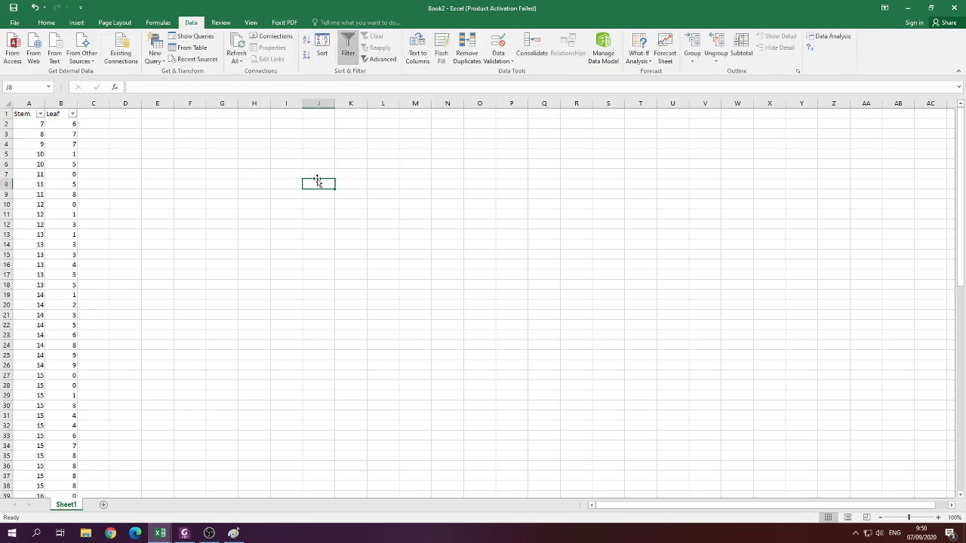
Filter the Stem column to show only stem 7 and check its leaf.
{"action": "left_click", "coordinate": [40, 114]}
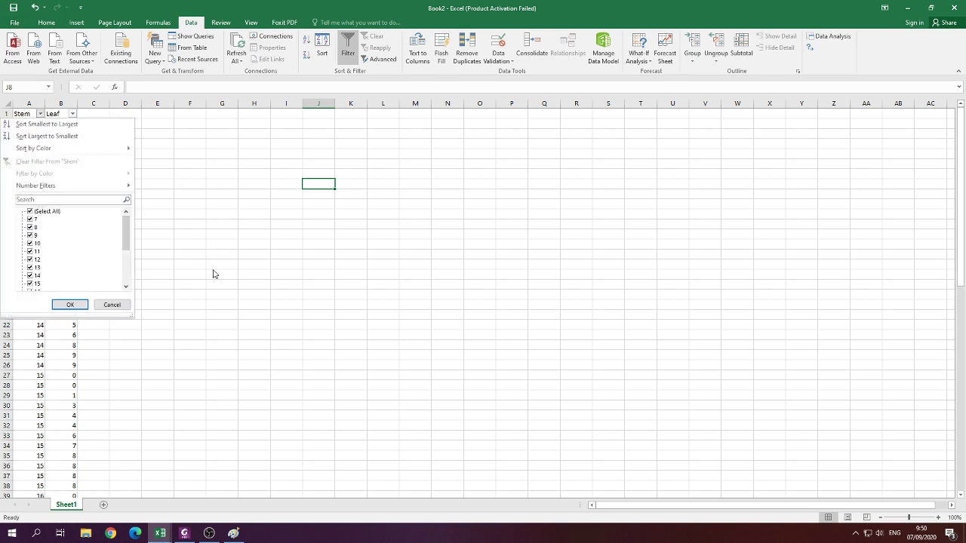
{"action": "left_click", "coordinate": [33, 214]}
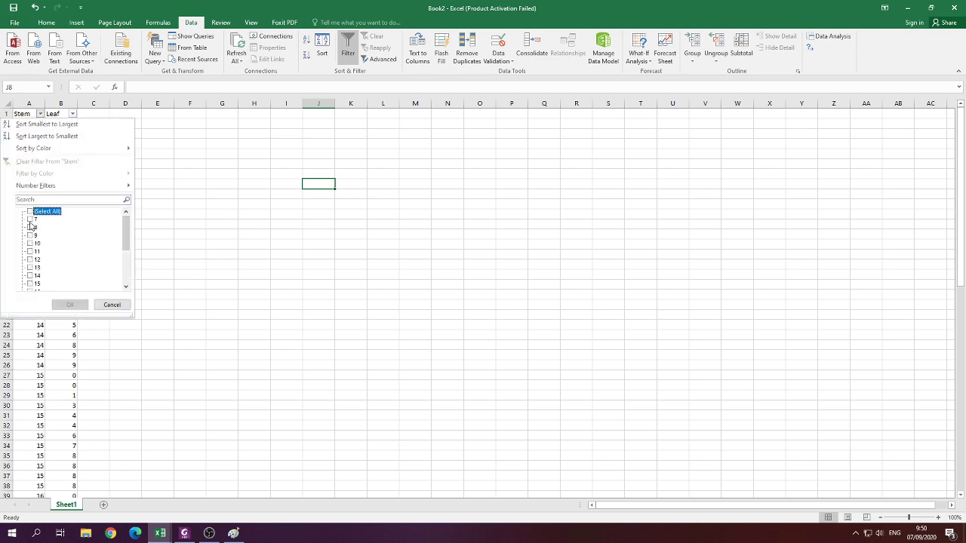
{"action": "left_click", "coordinate": [31, 220]}
{"action": "left_click", "coordinate": [70, 304]}
{"action": "left_click", "coordinate": [151, 232]}
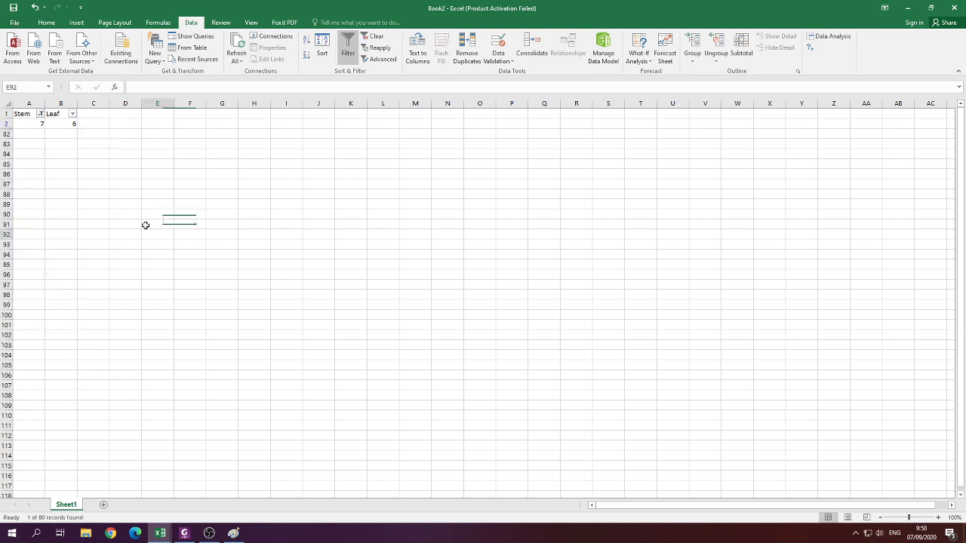
{"action": "left_click", "coordinate": [72, 125]}
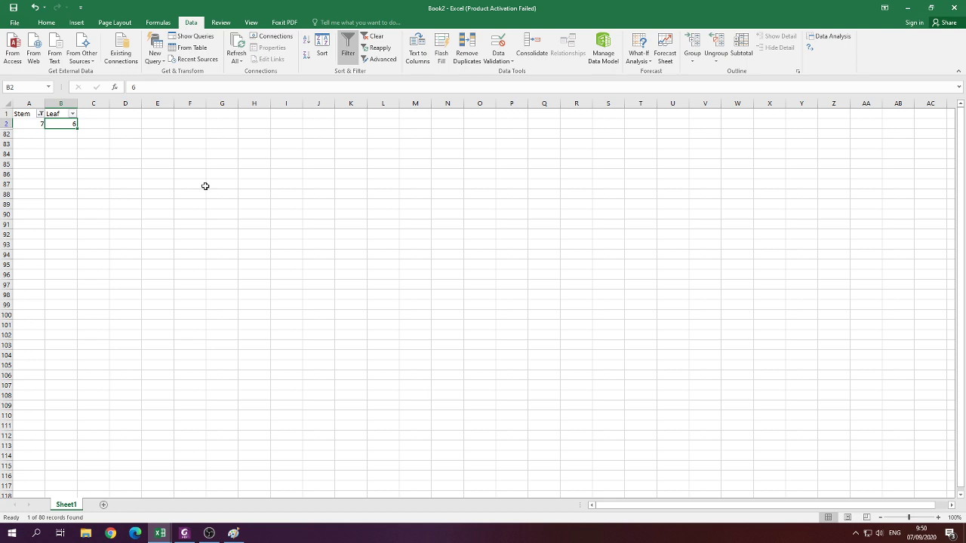
Change the Stem filter to show only stem 8.
{"action": "left_click", "coordinate": [40, 113]}
{"action": "left_click", "coordinate": [31, 220]}
{"action": "left_click", "coordinate": [31, 227]}
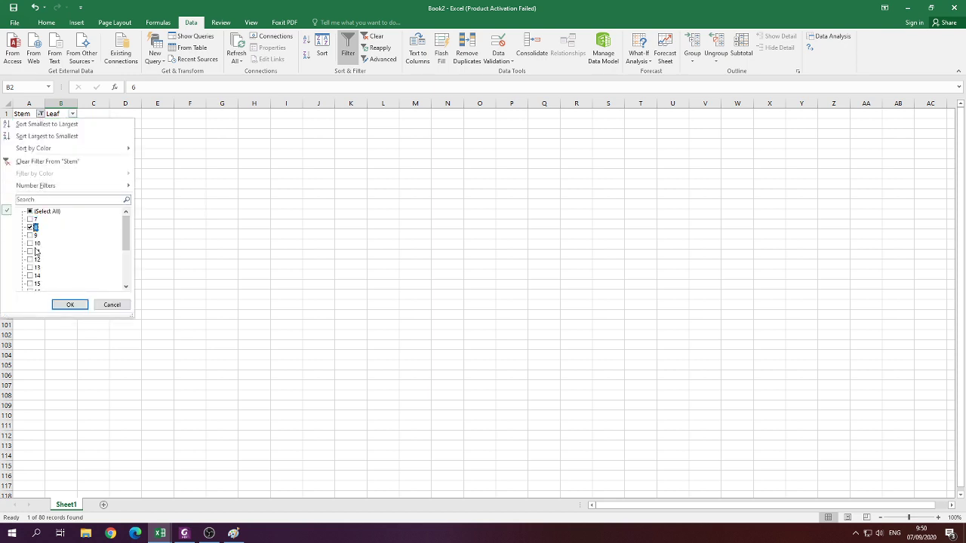
{"action": "left_click", "coordinate": [70, 304]}
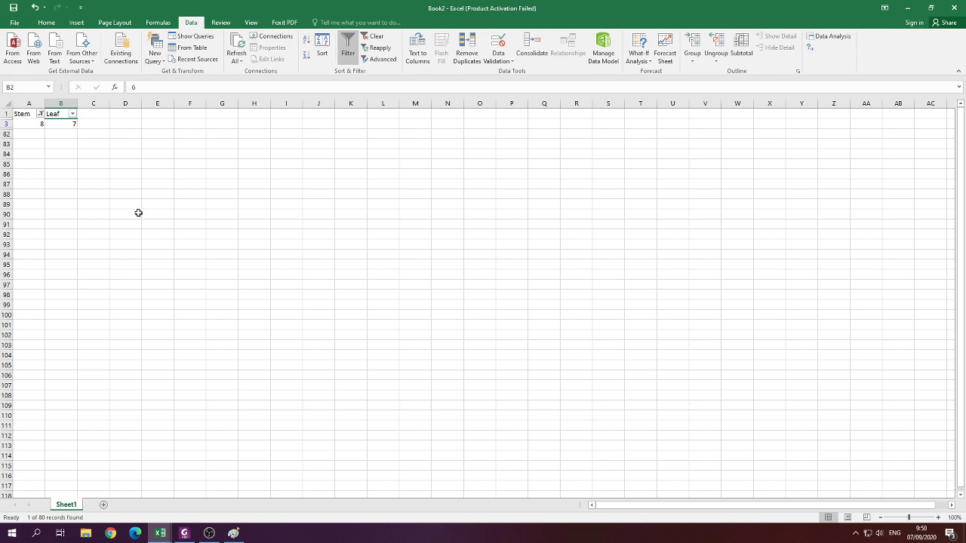
Change the Stem filter to show only stem 9 and check its leaf.
{"action": "left_click", "coordinate": [40, 114]}
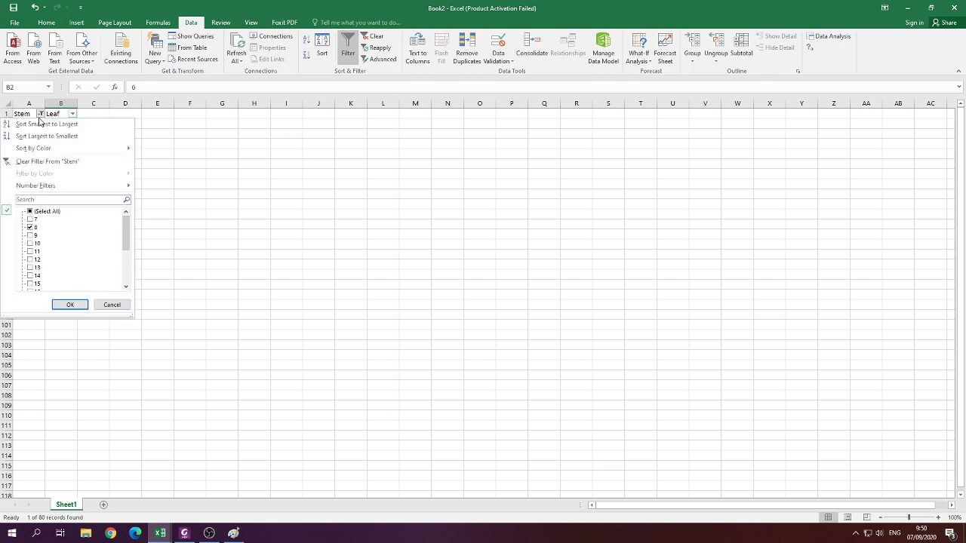
{"action": "left_click", "coordinate": [31, 227]}
{"action": "left_click", "coordinate": [31, 236]}
{"action": "left_click", "coordinate": [70, 304]}
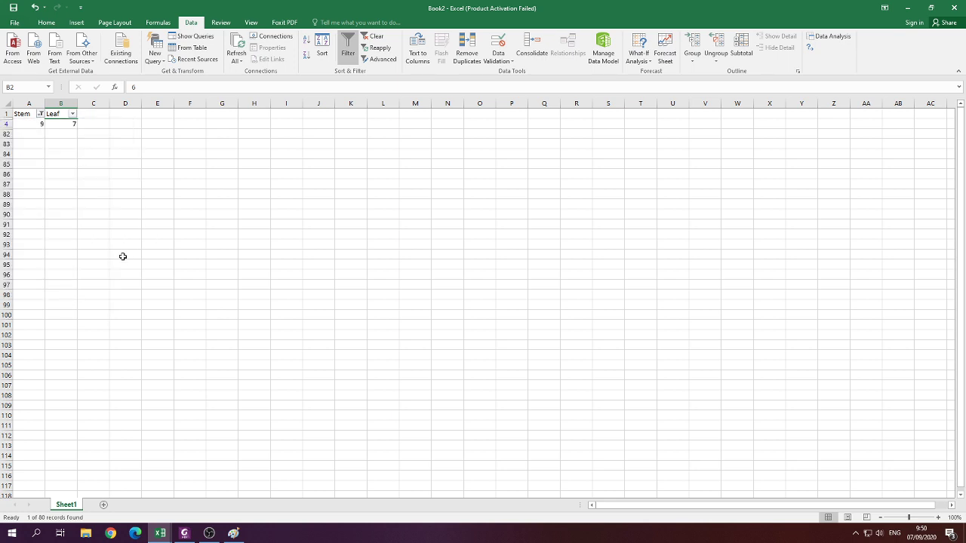
{"action": "left_click", "coordinate": [62, 123]}
Change the Stem filter to show only the rows with stem 10.
{"action": "left_click", "coordinate": [40, 113]}
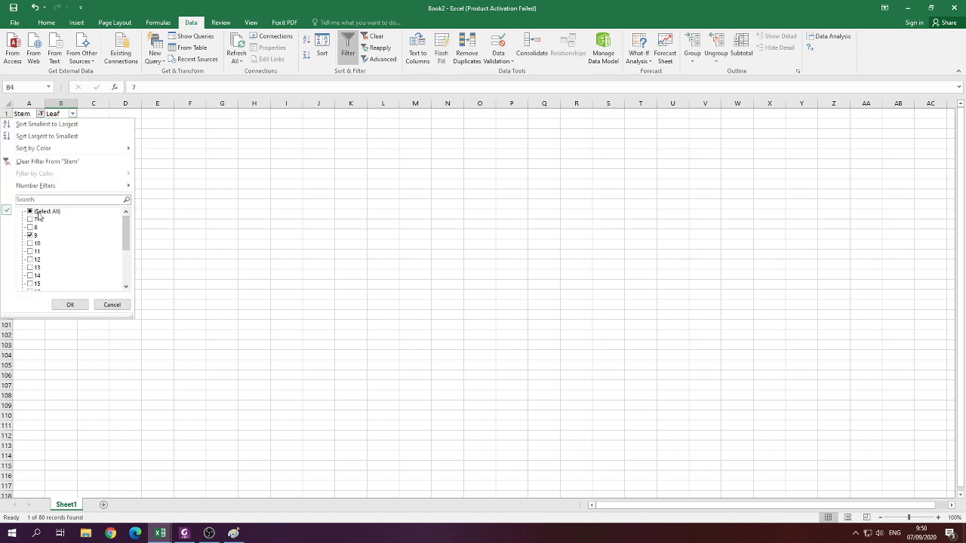
{"action": "left_click", "coordinate": [31, 236]}
{"action": "left_click", "coordinate": [31, 243]}
{"action": "left_click", "coordinate": [70, 304]}
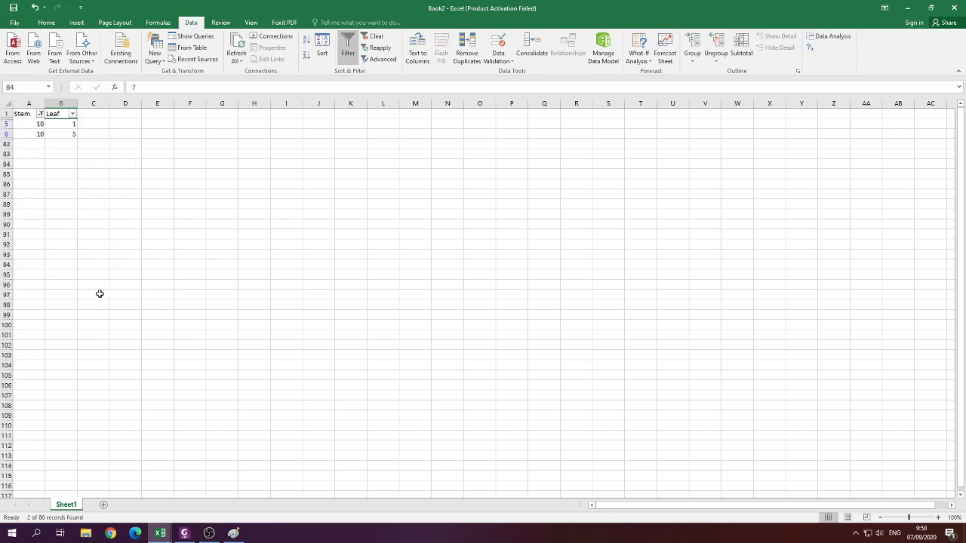
{"action": "left_click", "coordinate": [138, 256]}
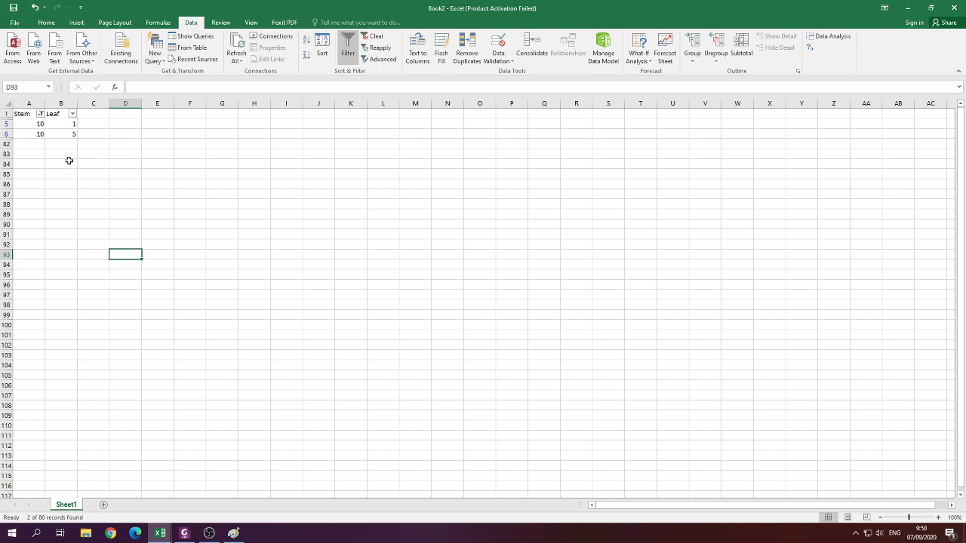
Clear the repeated stem 10 in A6 and move its leaf 5 from B6 to C5, beside the first leaf.
{"action": "left_click", "coordinate": [35, 135]}
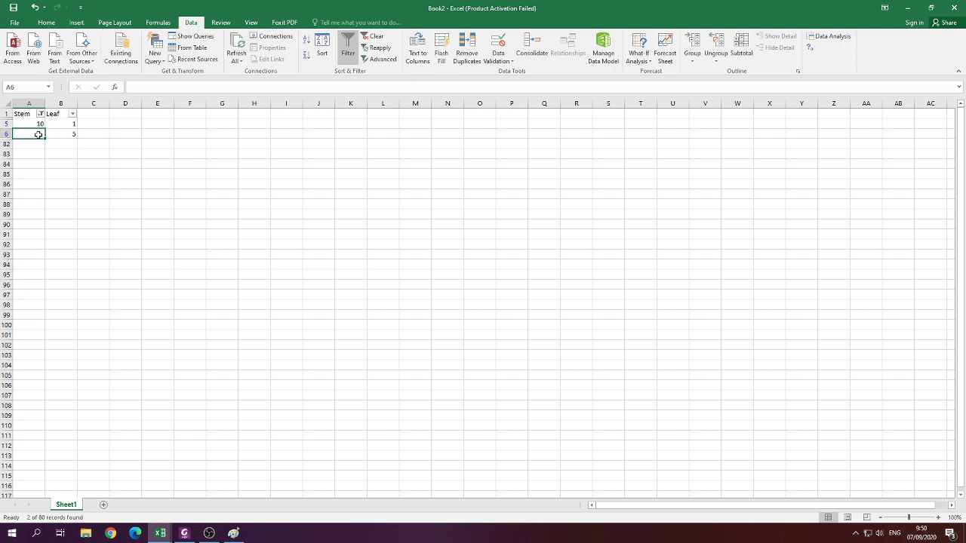
{"action": "key", "text": "Right"}
{"action": "key", "text": "ctrl+x"}
{"action": "key", "text": "Right"}
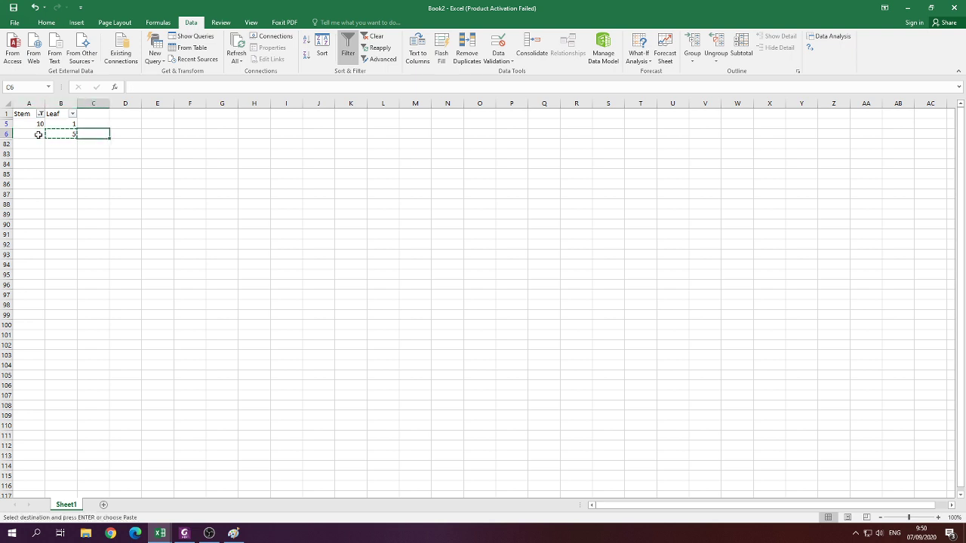
{"action": "key", "text": "Up"}
{"action": "key", "text": "ctrl+v"}
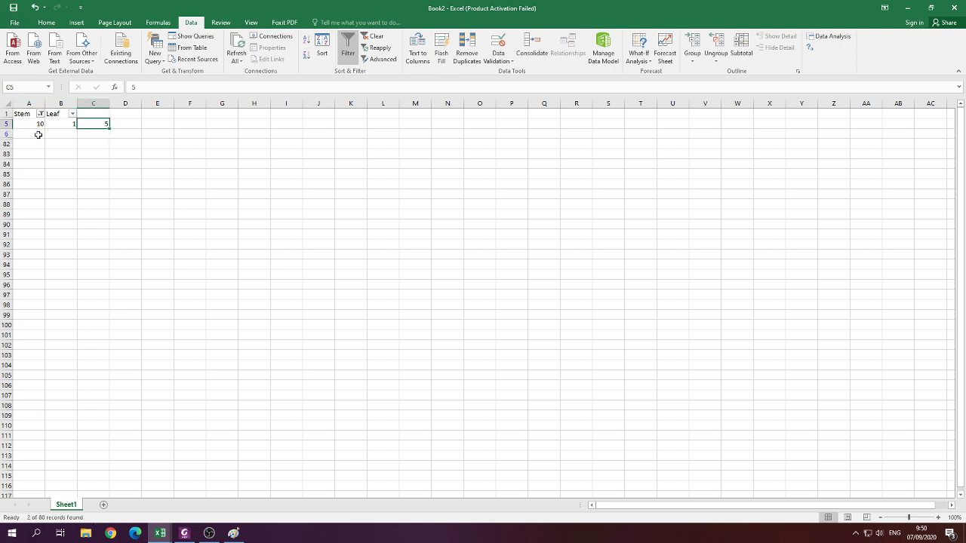
{"action": "key", "text": "Left"}
{"action": "key", "text": "Left"}
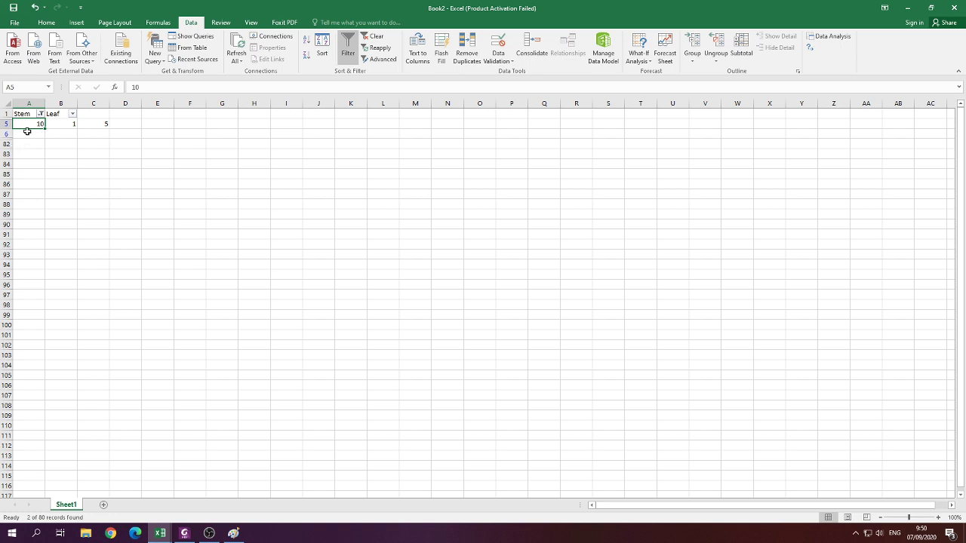
Change the Stem filter to show only the rows with stem 11.
{"action": "left_click", "coordinate": [41, 113]}
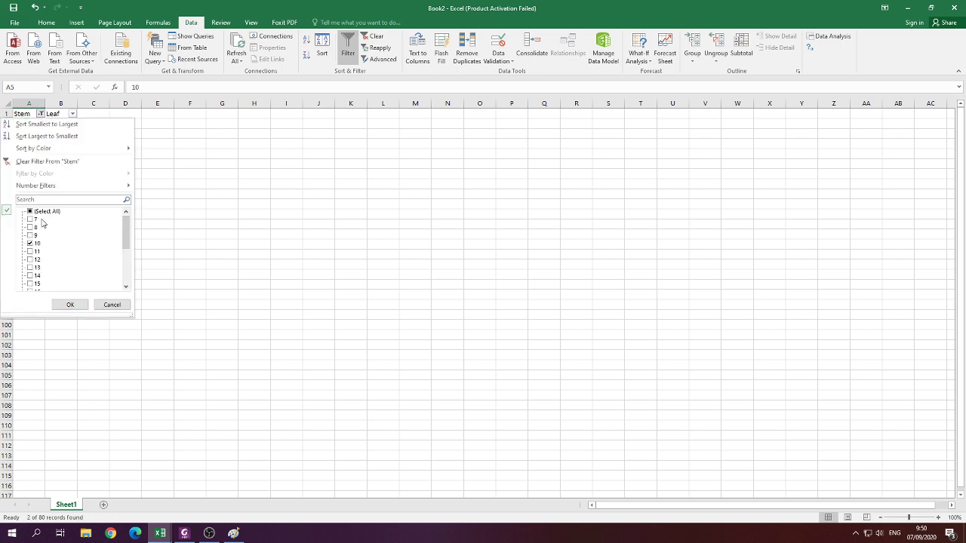
{"action": "left_click", "coordinate": [30, 243]}
{"action": "left_click", "coordinate": [30, 251]}
{"action": "left_click", "coordinate": [56, 302]}
{"action": "left_click", "coordinate": [113, 223]}
{"action": "left_click", "coordinate": [64, 134]}
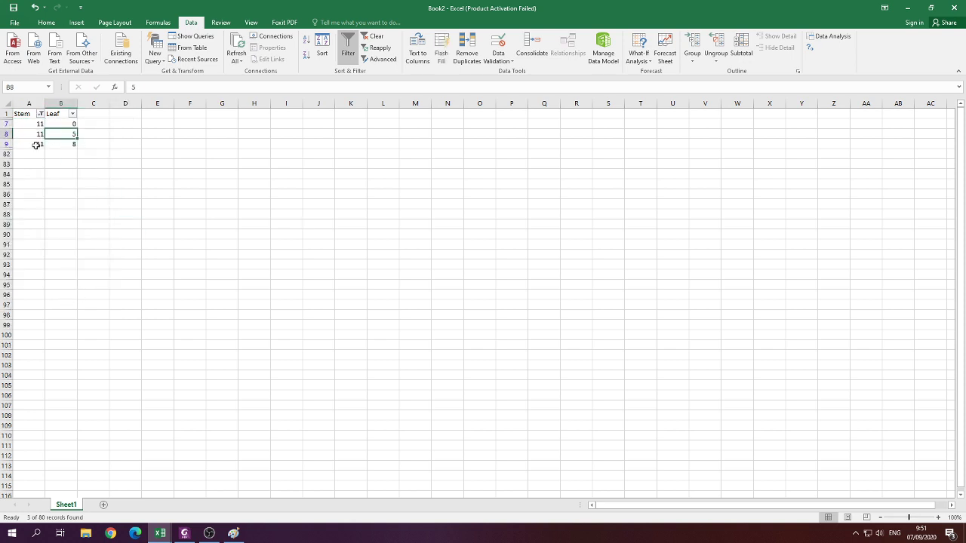
Clear the repeated stem 11 values in A8:A9, keeping only the first one in A7.
{"action": "left_click", "coordinate": [35, 135]}
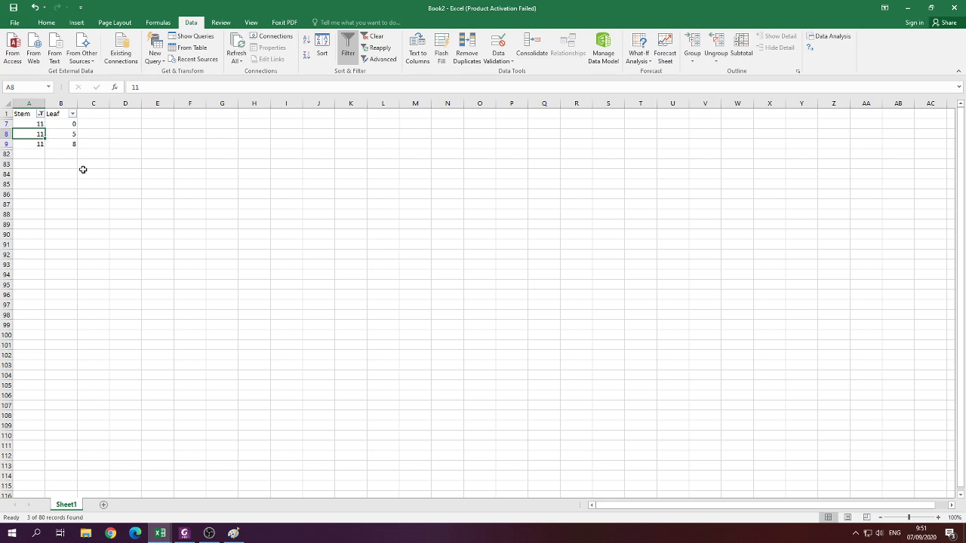
{"action": "left_click", "coordinate": [68, 133]}
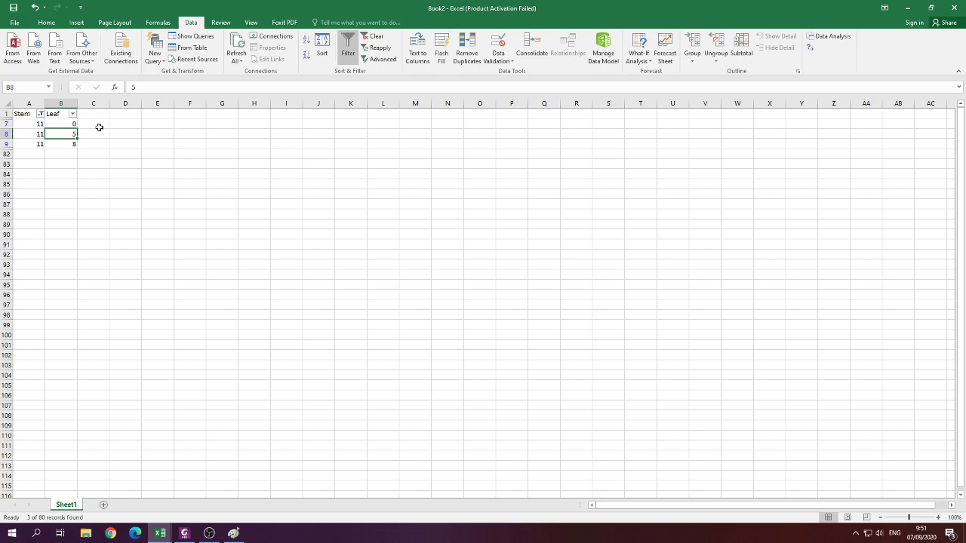
{"action": "left_click", "coordinate": [130, 179]}
{"action": "left_click_drag", "start_coordinate": [30, 133], "coordinate": [30, 144]}
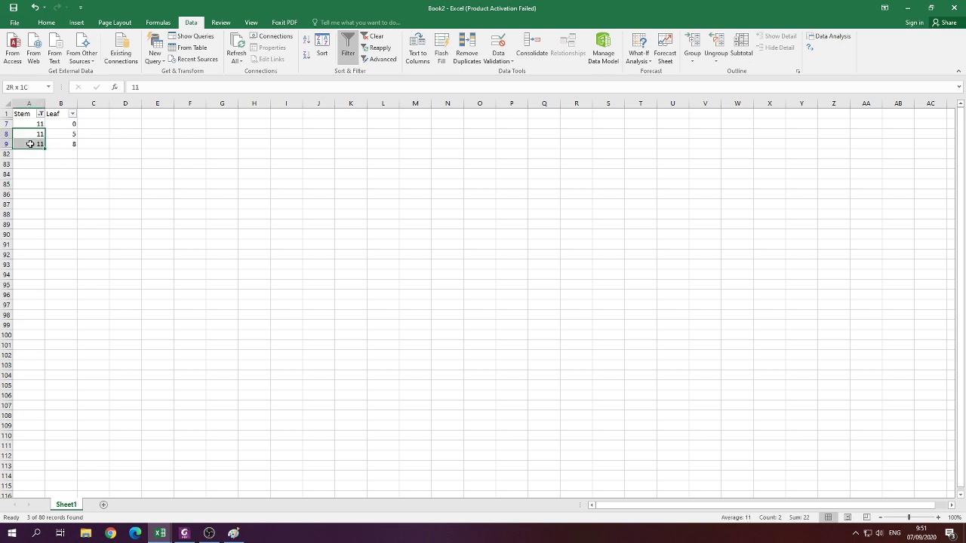
{"action": "key", "text": "Delete"}
{"action": "left_click", "coordinate": [51, 194]}
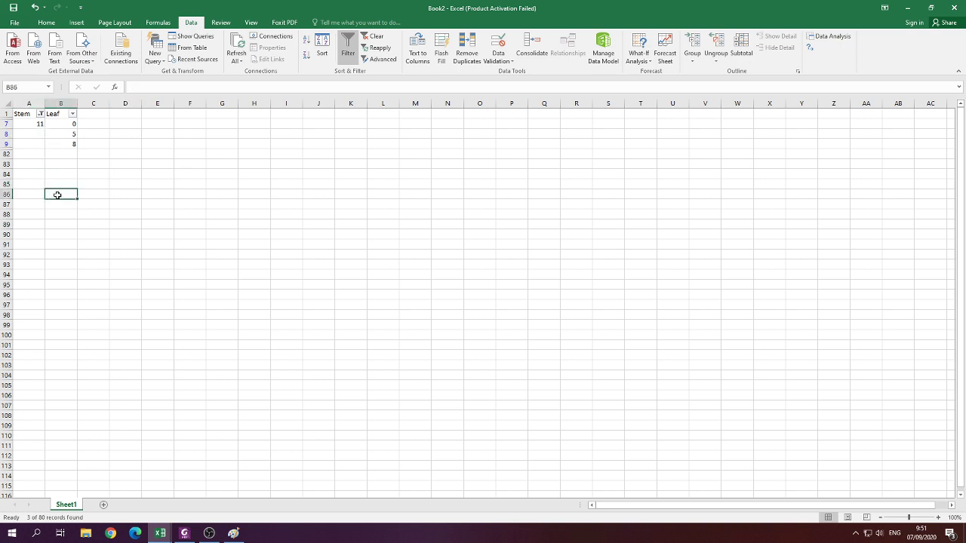
Filter the Stem column to stem 12 only and clear the repeated stems in A11:A12.
{"action": "left_click", "coordinate": [40, 114]}
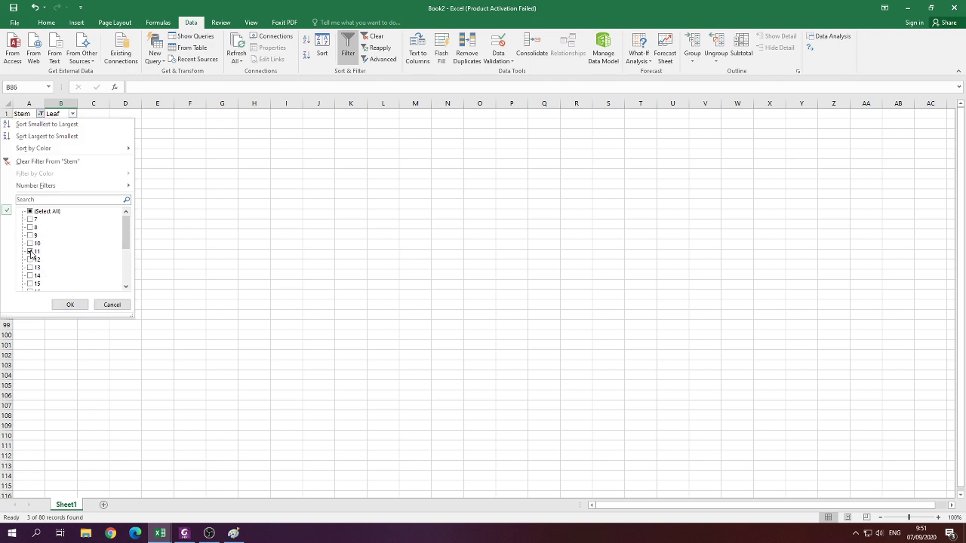
{"action": "left_click", "coordinate": [30, 252]}
{"action": "left_click", "coordinate": [30, 261]}
{"action": "left_click", "coordinate": [69, 305]}
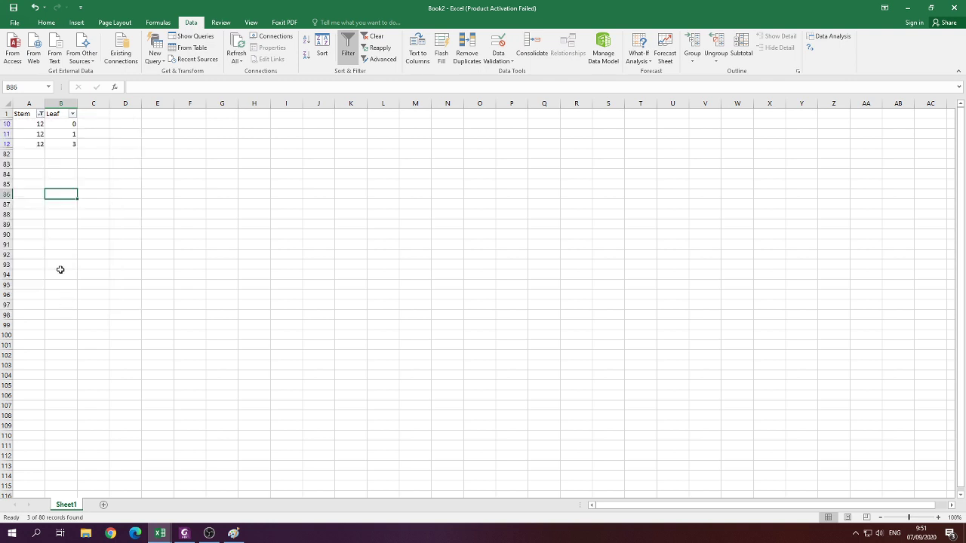
{"action": "left_click_drag", "start_coordinate": [33, 123], "coordinate": [34, 143]}
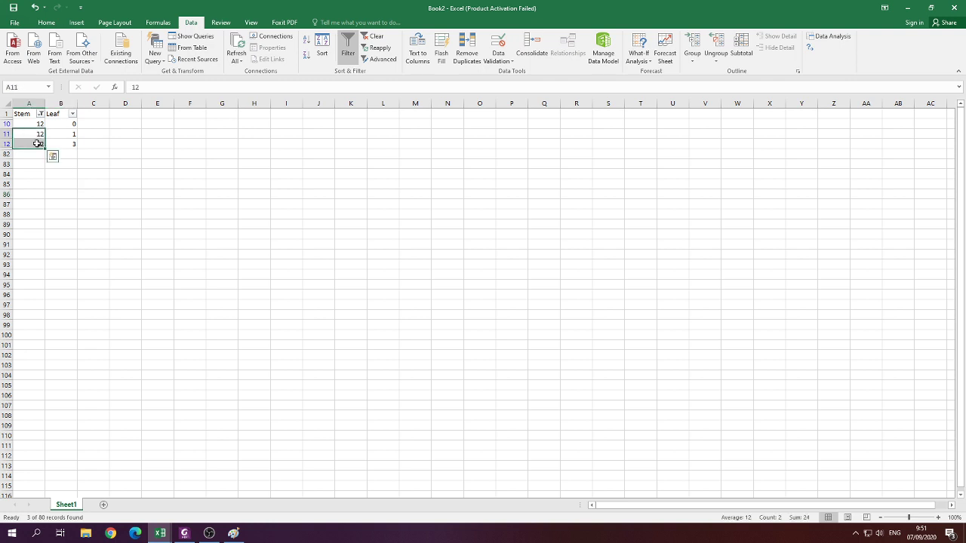
{"action": "key", "text": "Delete"}
{"action": "left_click", "coordinate": [49, 183]}
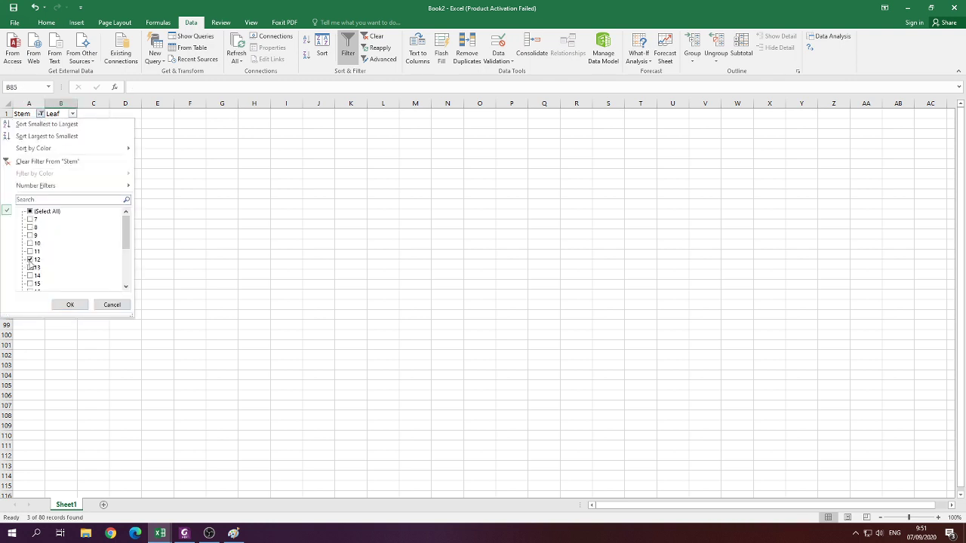
Filter the Stem column to stem 13 only and clear the repeated stems in A14:A18.
{"action": "left_click", "coordinate": [30, 260]}
{"action": "left_click", "coordinate": [30, 267]}
{"action": "left_click", "coordinate": [70, 305]}
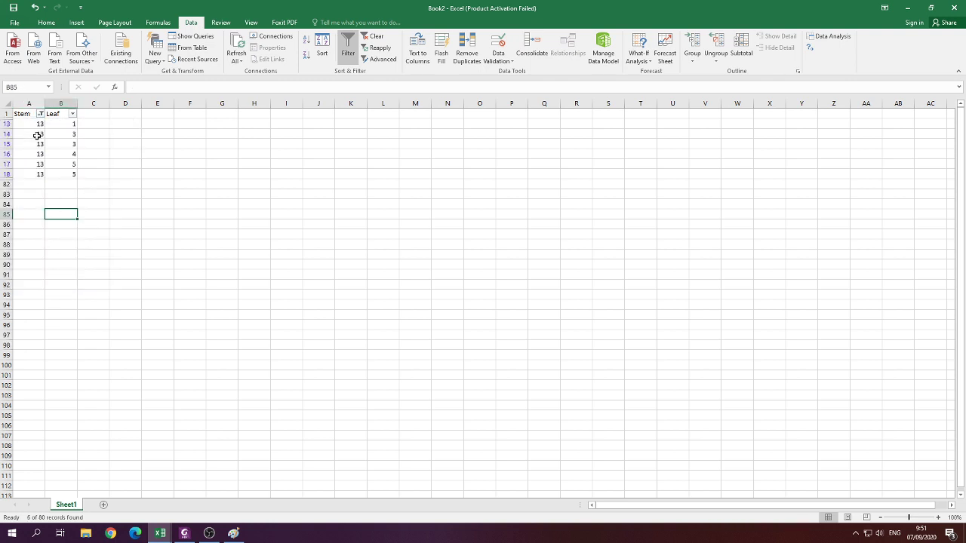
{"action": "left_click_drag", "start_coordinate": [37, 135], "coordinate": [38, 173]}
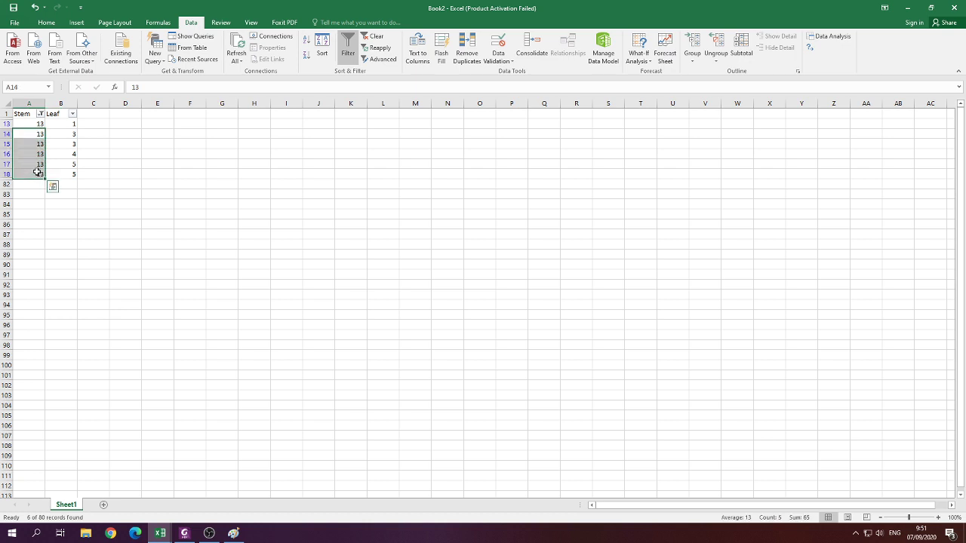
{"action": "key", "text": "Delete"}
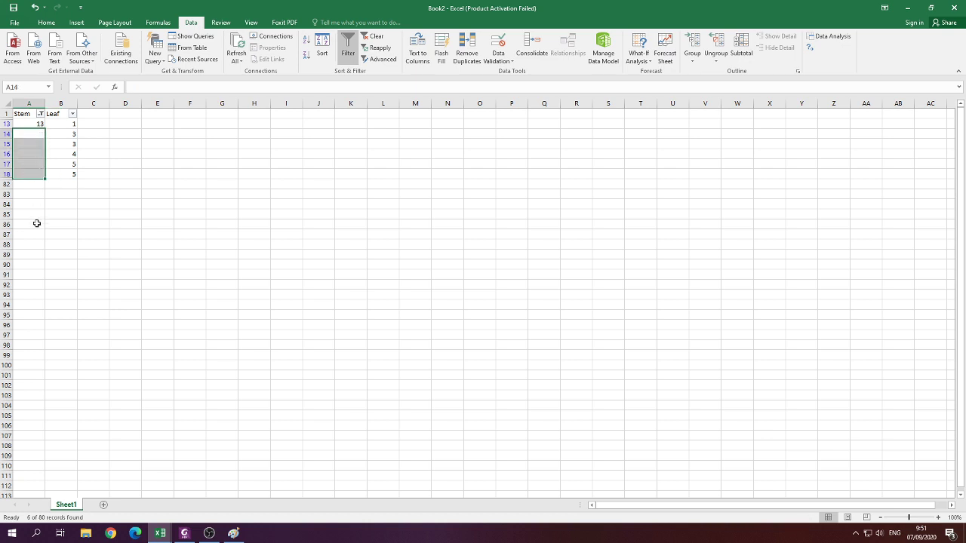
{"action": "left_click", "coordinate": [34, 125]}
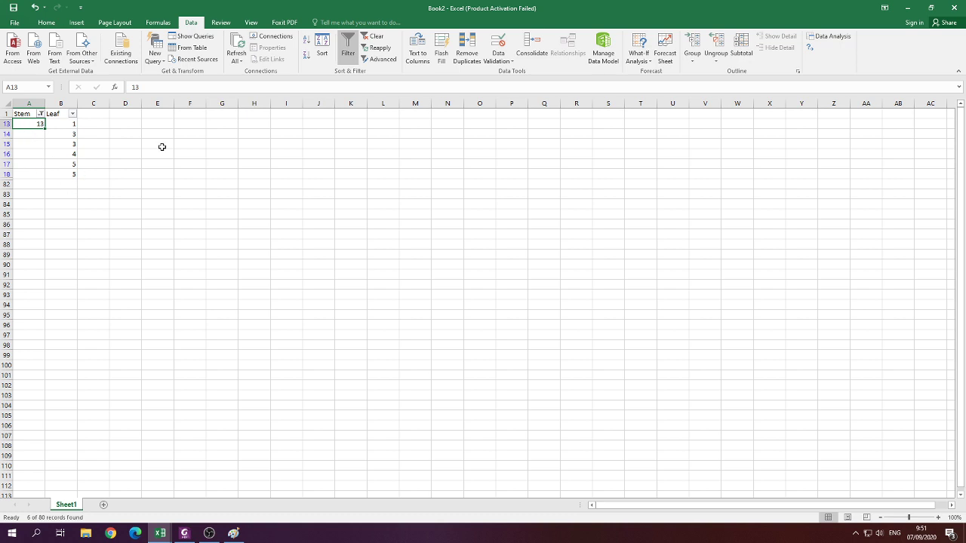
Filter the Stem column to stem 14 only and clear the repeated stems in A20:A26.
{"action": "left_click", "coordinate": [41, 114]}
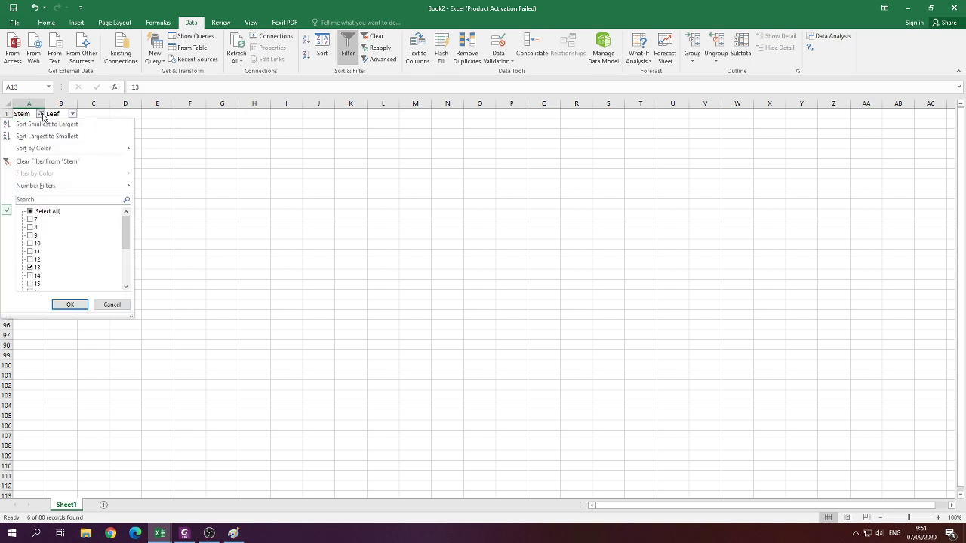
{"action": "left_click", "coordinate": [30, 267]}
{"action": "left_click", "coordinate": [30, 275]}
{"action": "left_click", "coordinate": [70, 304]}
{"action": "left_click", "coordinate": [34, 136]}
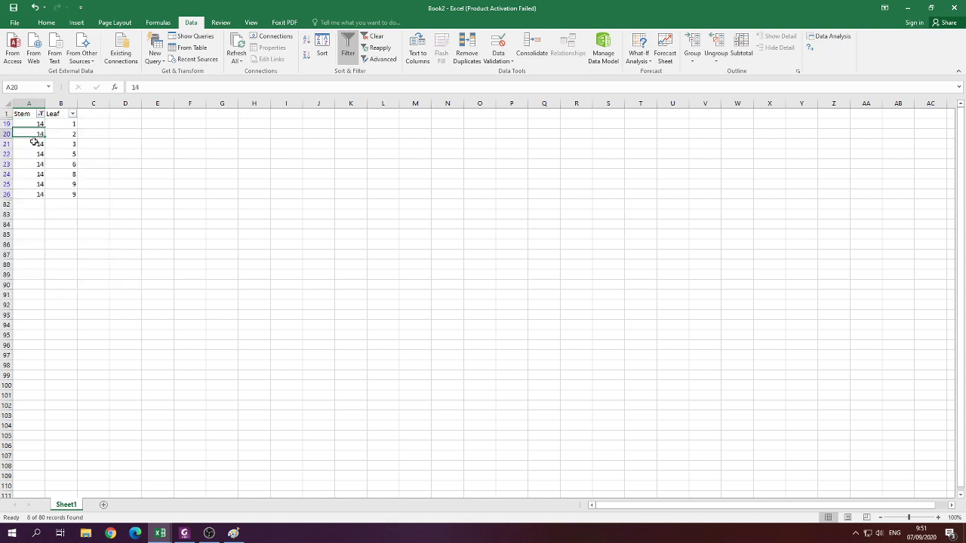
{"action": "left_click_drag", "start_coordinate": [34, 142], "coordinate": [41, 192]}
{"action": "key", "text": "Delete"}
{"action": "left_click", "coordinate": [26, 260]}
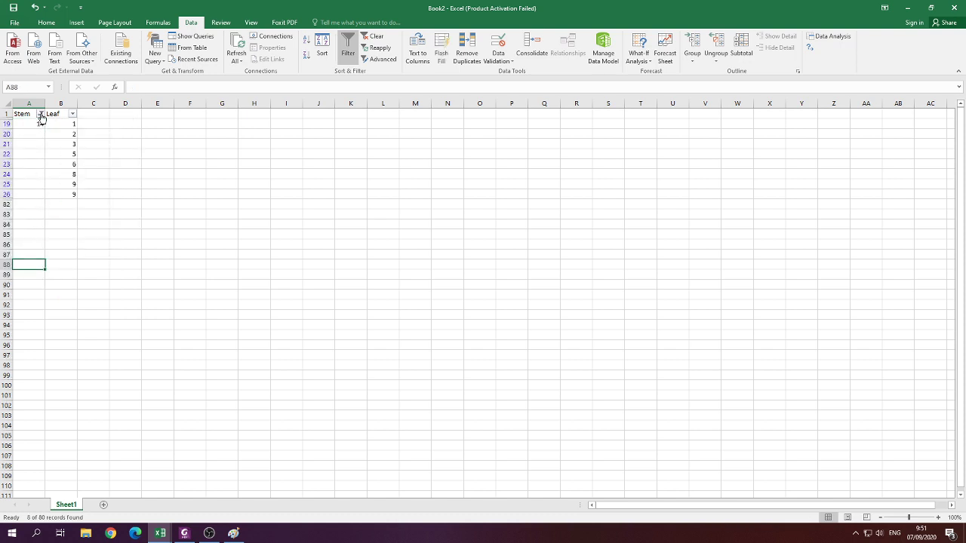
Filter the Stem column to stem 15 only and clear the repeated stems in A28:A38.
{"action": "left_click", "coordinate": [40, 114]}
{"action": "left_click", "coordinate": [30, 275]}
{"action": "left_click", "coordinate": [30, 284]}
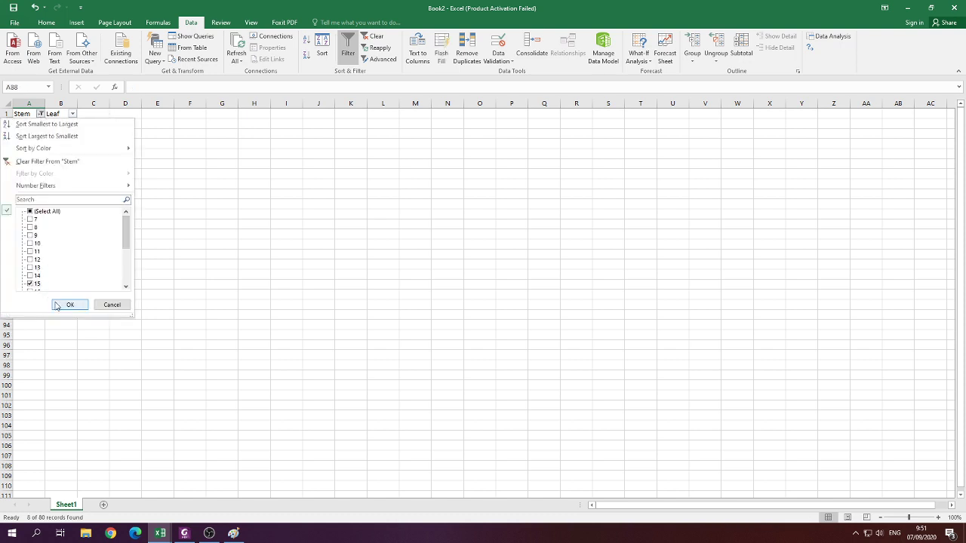
{"action": "left_click", "coordinate": [71, 304]}
{"action": "left_click_drag", "start_coordinate": [33, 135], "coordinate": [39, 233]}
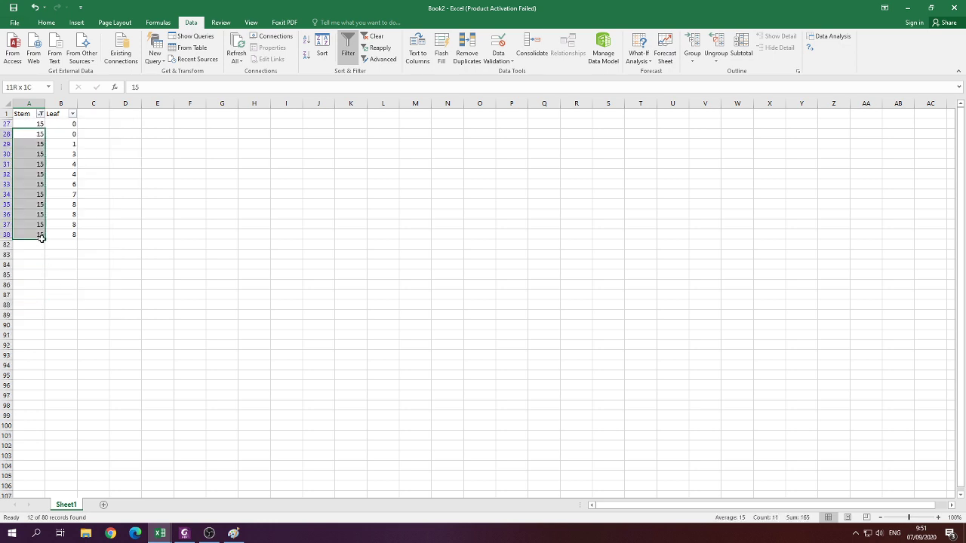
{"action": "key", "text": "Delete"}
{"action": "left_click", "coordinate": [51, 284]}
Filter the Stem column to stem 16 only and clear the repeated stems in A40:A48.
{"action": "left_click", "coordinate": [40, 114]}
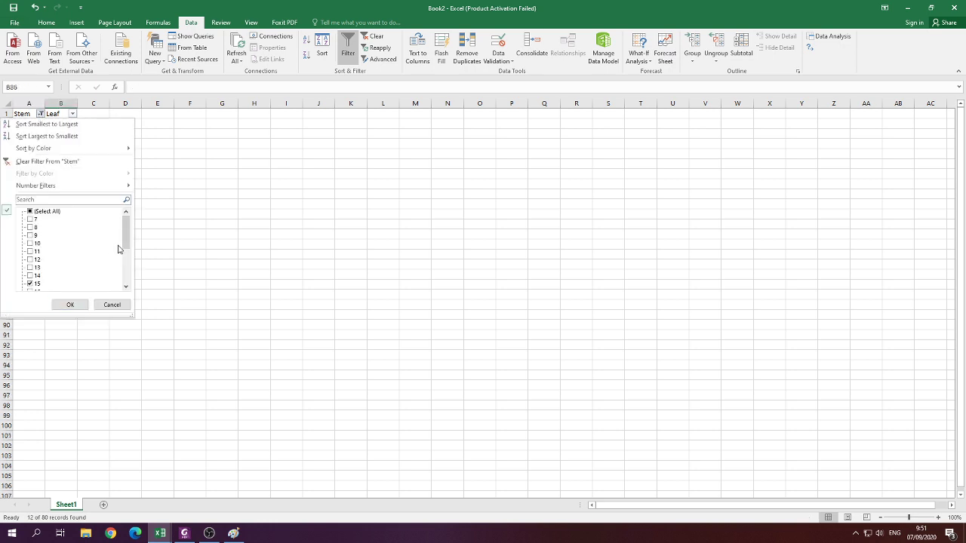
{"action": "scroll", "coordinate": [119, 248], "scroll_direction": "down", "scroll_amount": 4}
{"action": "left_click", "coordinate": [31, 251]}
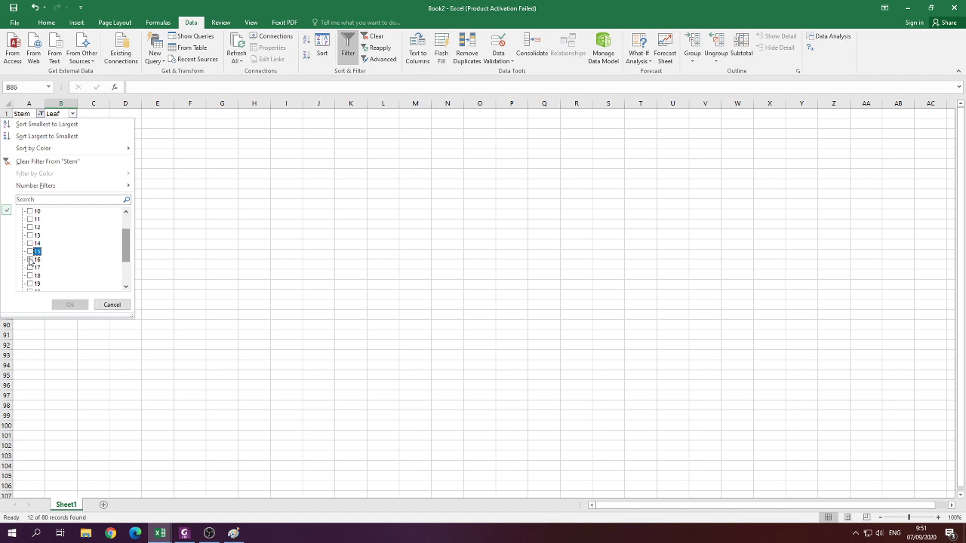
{"action": "left_click", "coordinate": [30, 260]}
{"action": "left_click", "coordinate": [66, 306]}
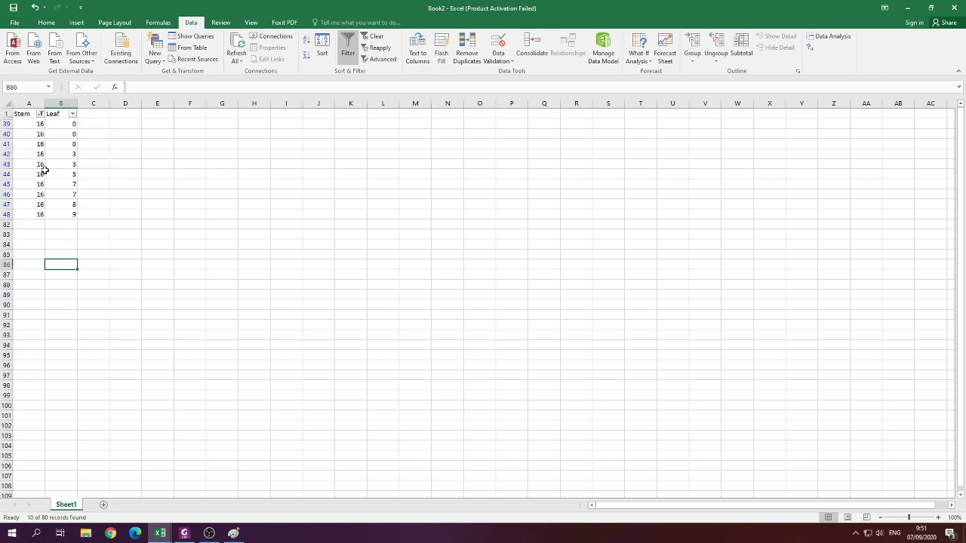
{"action": "left_click_drag", "start_coordinate": [33, 133], "coordinate": [39, 216]}
Filter the Stem column to stem 17 only and clear the repeated stems in A50:A58.
{"action": "left_click", "coordinate": [41, 114]}
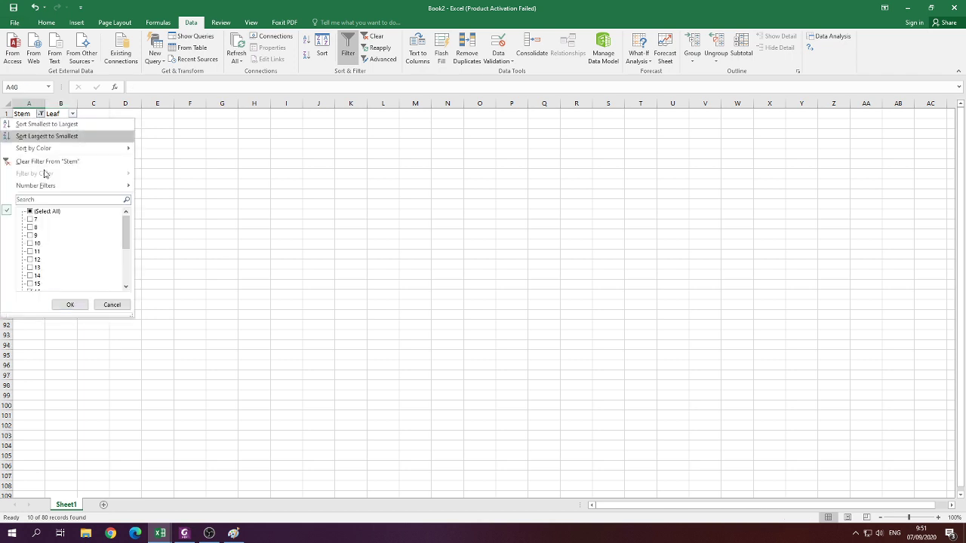
{"action": "left_click_drag", "start_coordinate": [125, 246], "coordinate": [126, 278]}
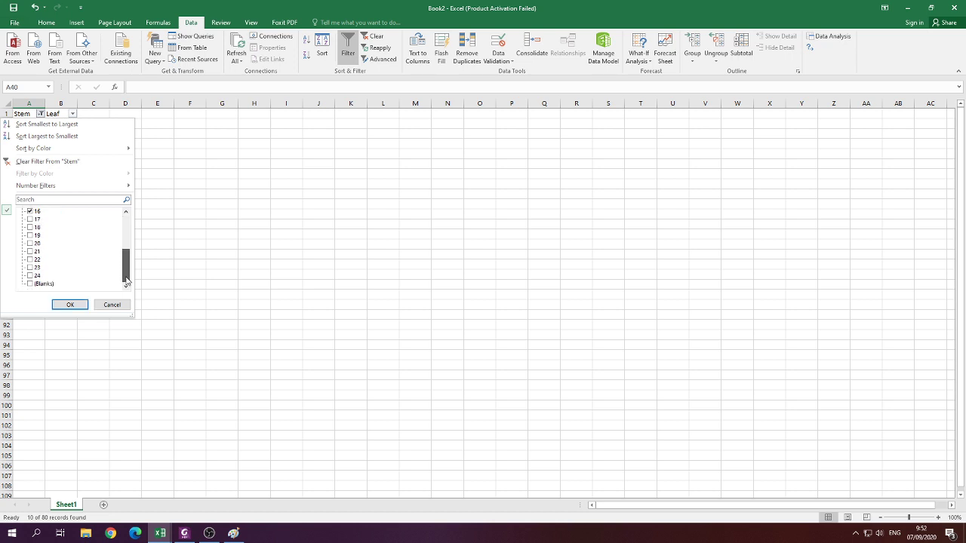
{"action": "left_click", "coordinate": [30, 212]}
{"action": "left_click", "coordinate": [30, 220]}
{"action": "left_click", "coordinate": [69, 304]}
{"action": "left_click_drag", "start_coordinate": [30, 133], "coordinate": [36, 214]}
{"action": "key", "text": "Delete"}
Filter the Stem column to stem 18 only and clear the repeated stems in A60:A65.
{"action": "left_click", "coordinate": [40, 114]}
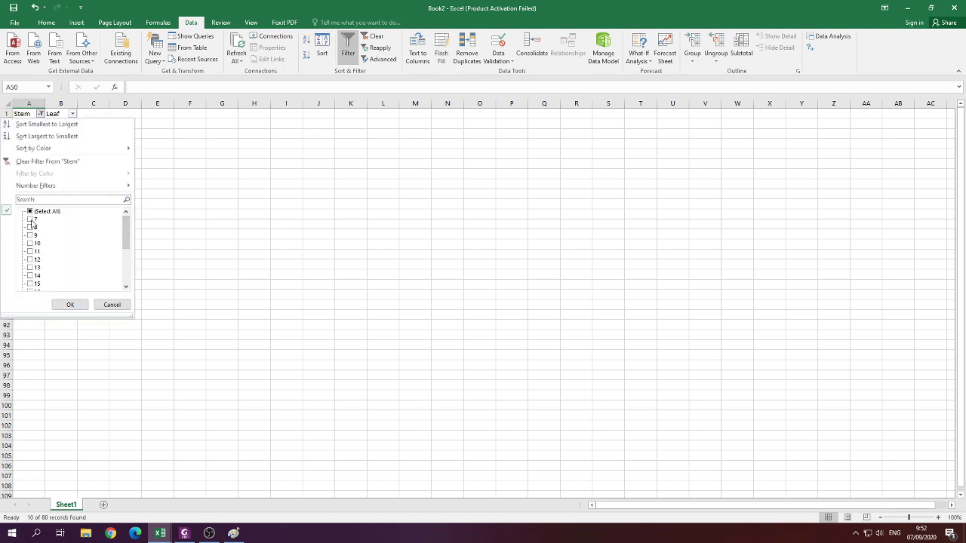
{"action": "left_click_drag", "start_coordinate": [126, 230], "coordinate": [126, 266]}
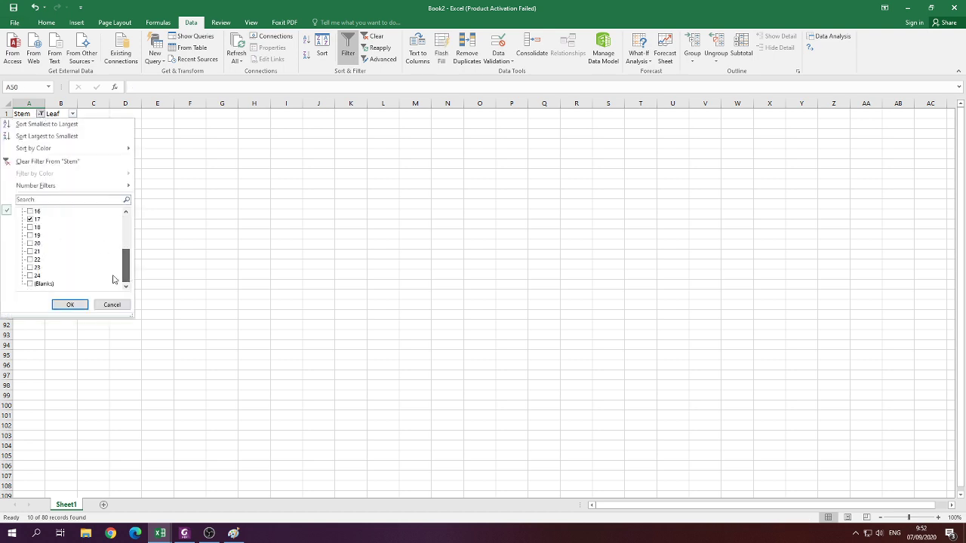
{"action": "left_click", "coordinate": [31, 219]}
{"action": "left_click", "coordinate": [30, 227]}
{"action": "left_click", "coordinate": [70, 305]}
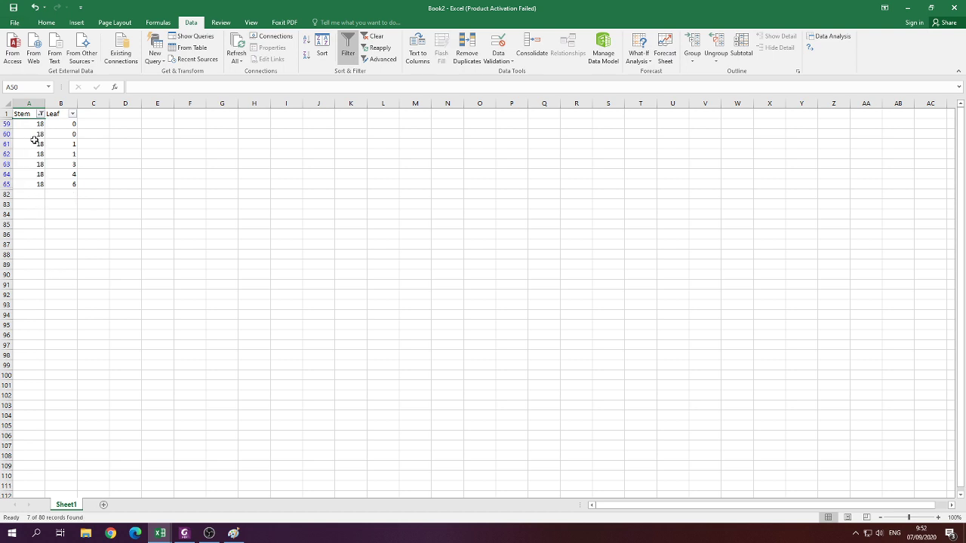
{"action": "left_click_drag", "start_coordinate": [36, 136], "coordinate": [23, 189]}
Filter the Stem column to stem 19 only and clear the repeated stems in A67:A71.
{"action": "left_click", "coordinate": [40, 114]}
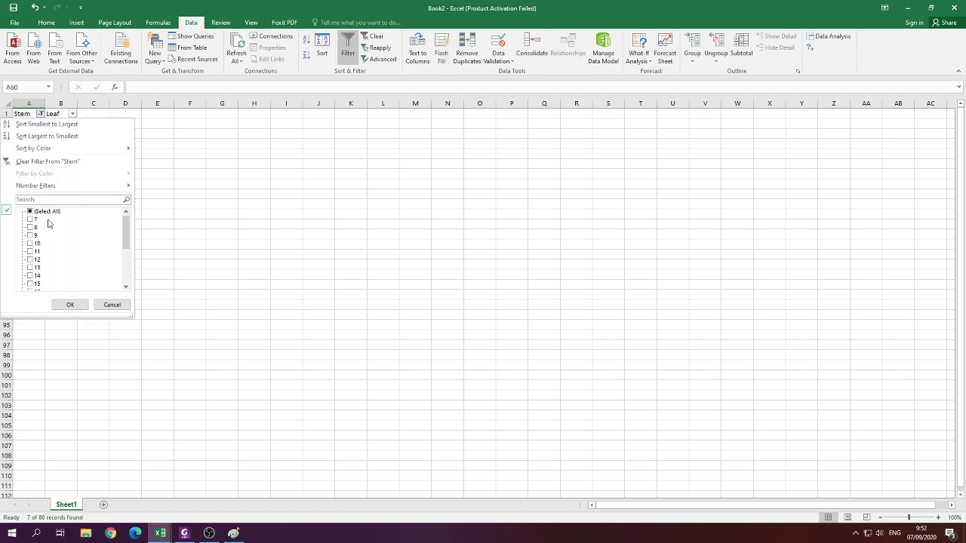
{"action": "left_click_drag", "start_coordinate": [126, 243], "coordinate": [126, 277]}
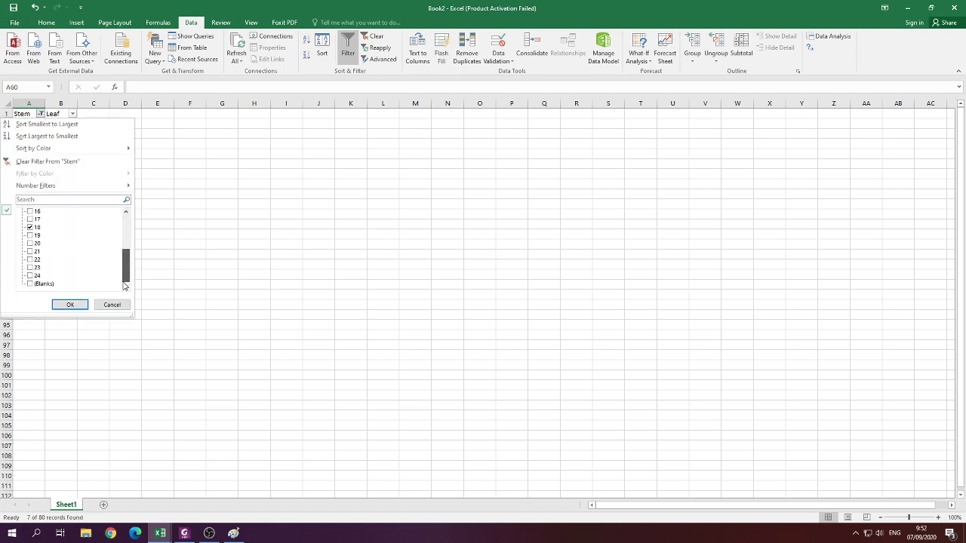
{"action": "left_click", "coordinate": [30, 228]}
{"action": "left_click", "coordinate": [30, 235]}
{"action": "left_click", "coordinate": [70, 305]}
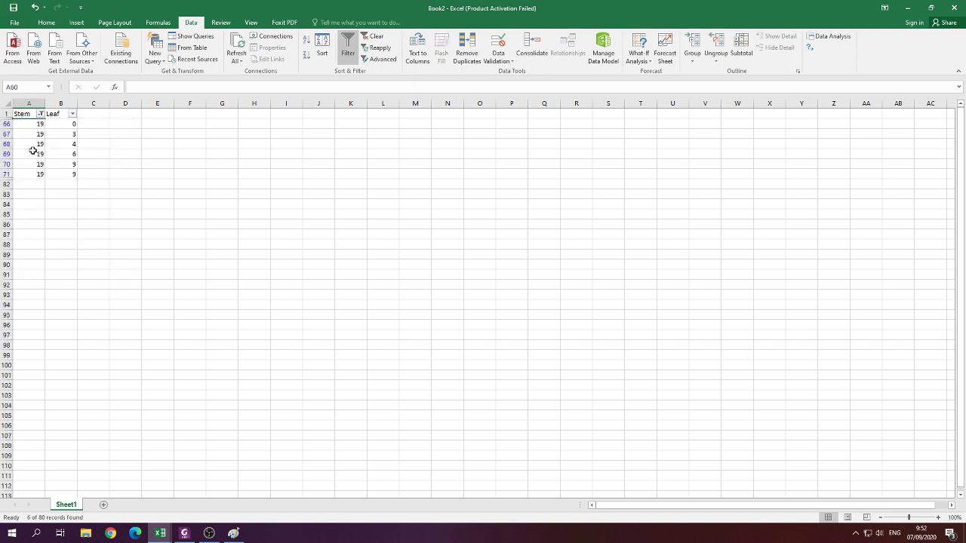
{"action": "left_click", "coordinate": [35, 134]}
{"action": "left_click_drag", "start_coordinate": [36, 134], "coordinate": [32, 172]}
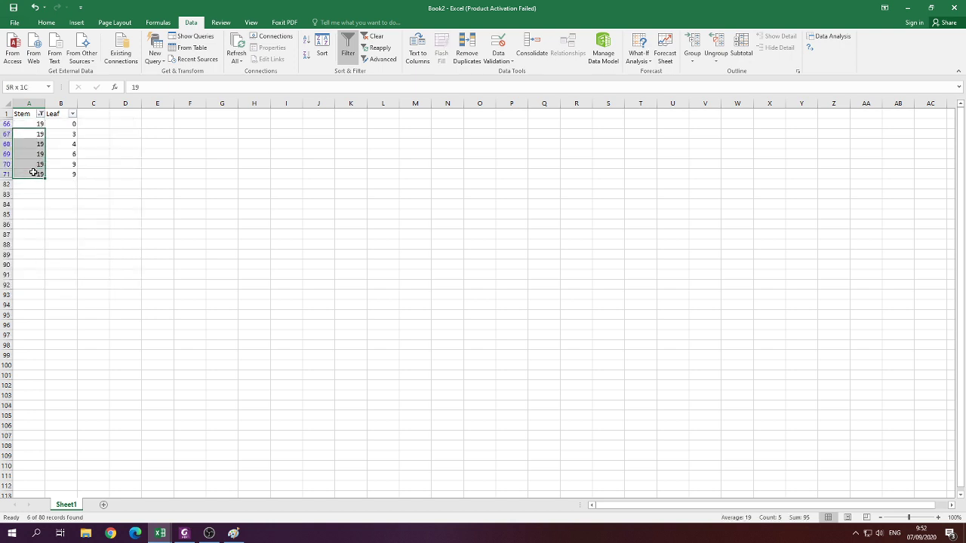
Filter the Stem column to stem 20 only and clear the repeated stems in A73:A75.
{"action": "left_click", "coordinate": [40, 114]}
{"action": "left_click_drag", "start_coordinate": [129, 243], "coordinate": [129, 273]}
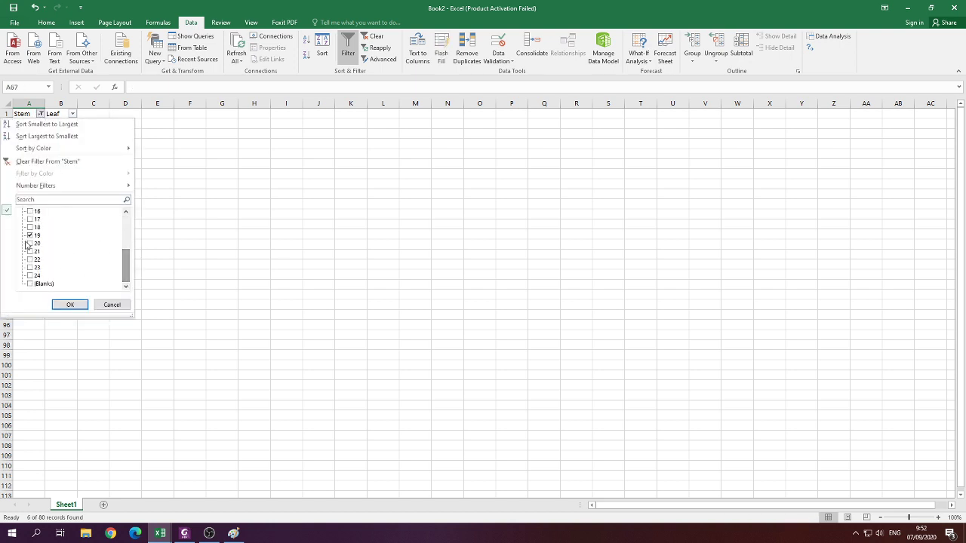
{"action": "left_click", "coordinate": [30, 236]}
{"action": "left_click", "coordinate": [30, 243]}
{"action": "left_click", "coordinate": [70, 305]}
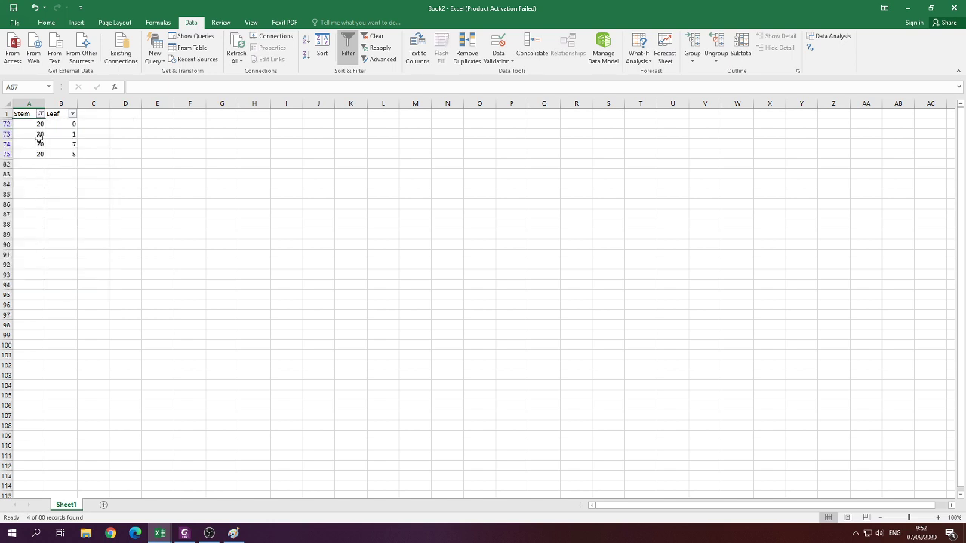
{"action": "left_click_drag", "start_coordinate": [36, 135], "coordinate": [38, 154]}
Filter the Stem column to stem 21 only to check it for repeated stems.
{"action": "left_click", "coordinate": [40, 114]}
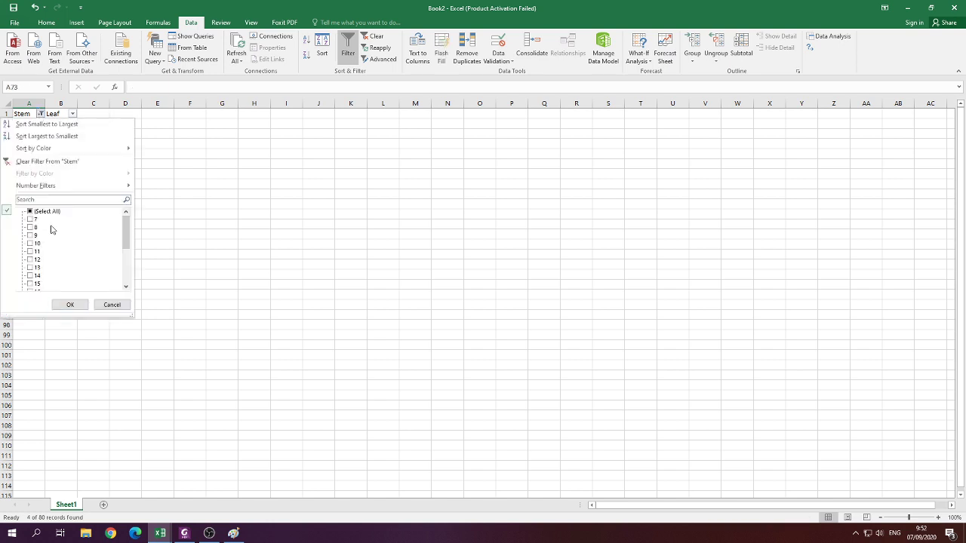
{"action": "left_click_drag", "start_coordinate": [128, 248], "coordinate": [129, 285]}
{"action": "left_click", "coordinate": [30, 243]}
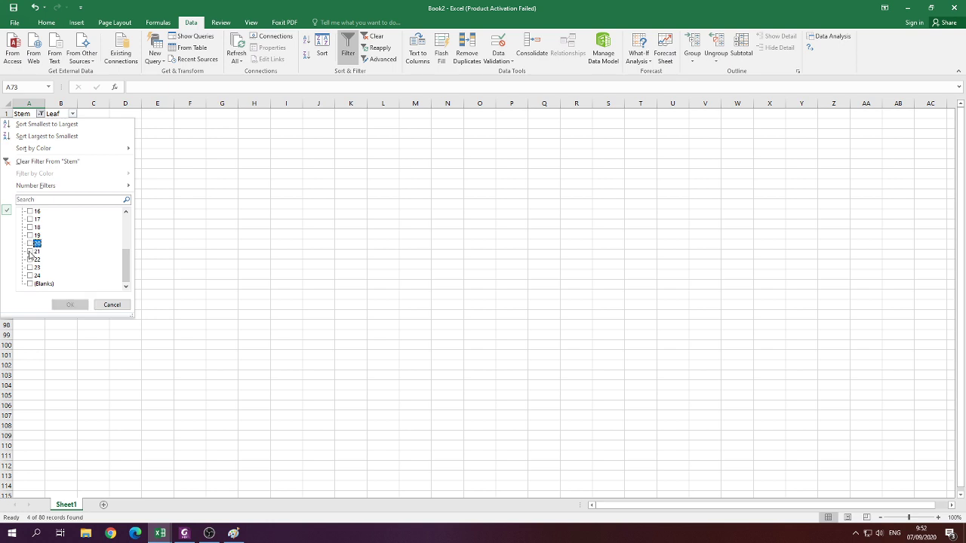
{"action": "left_click", "coordinate": [30, 251]}
{"action": "left_click", "coordinate": [66, 305]}
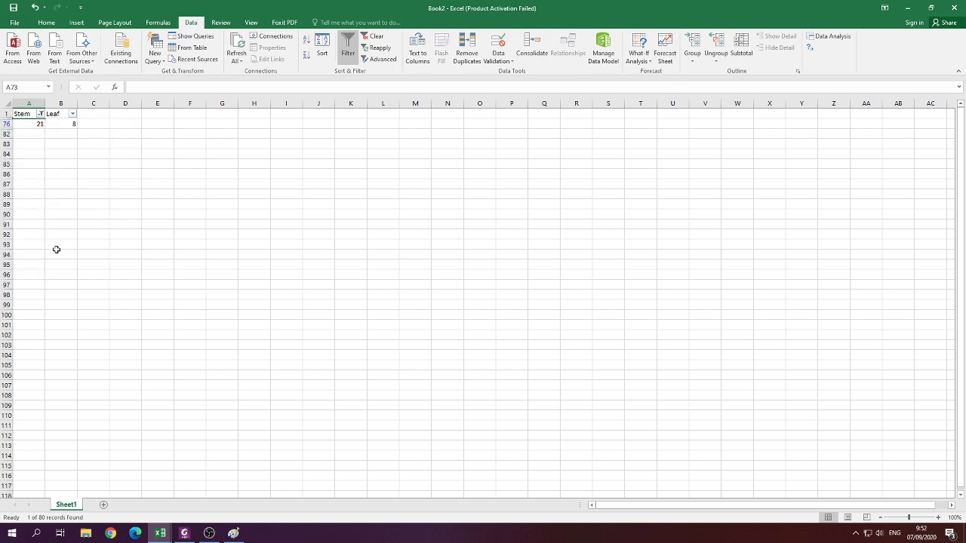
Filter the Stem column to stem 22 only and clear the repeated stems in A78:A79.
{"action": "left_click", "coordinate": [41, 114]}
{"action": "left_click", "coordinate": [123, 273]}
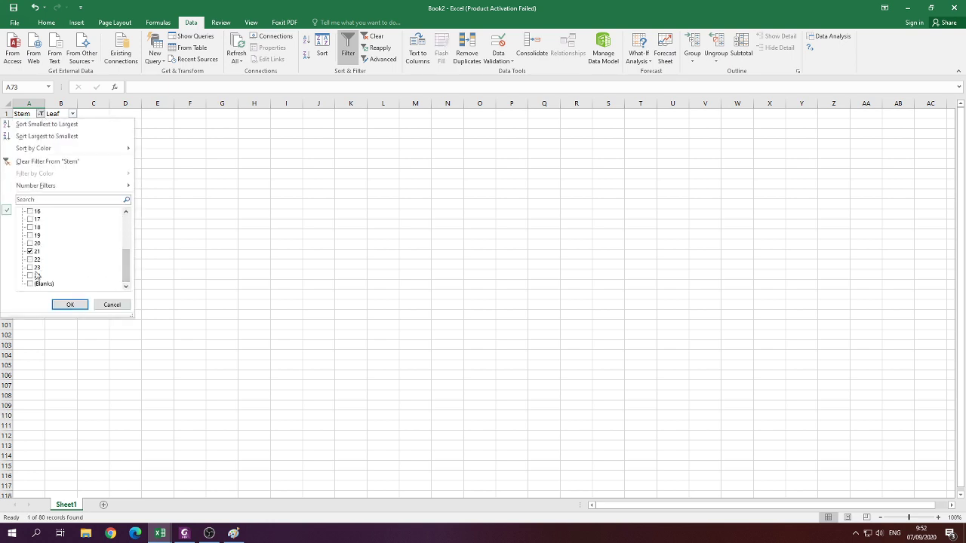
{"action": "left_click", "coordinate": [30, 252]}
{"action": "left_click", "coordinate": [30, 260]}
{"action": "left_click", "coordinate": [71, 305]}
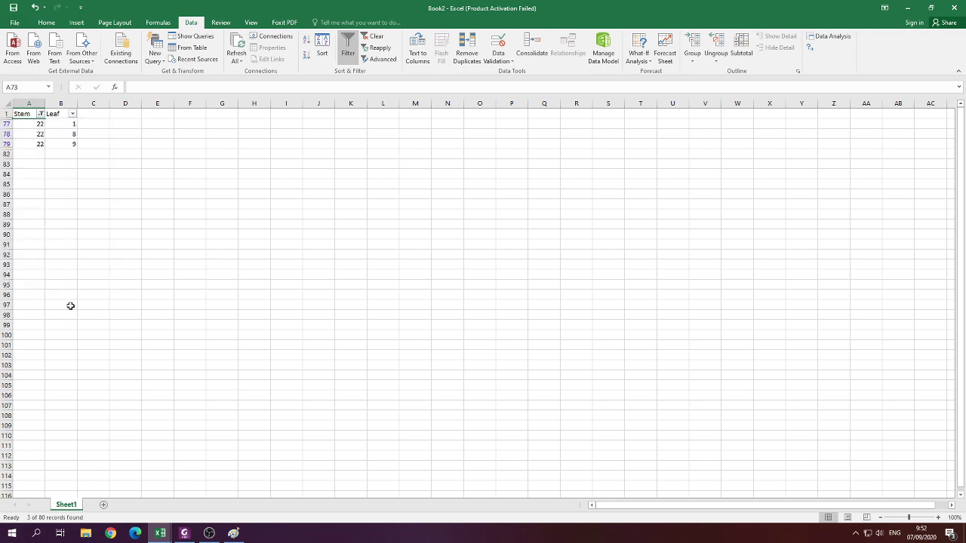
{"action": "left_click_drag", "start_coordinate": [34, 135], "coordinate": [34, 144]}
{"action": "key", "text": "Delete"}
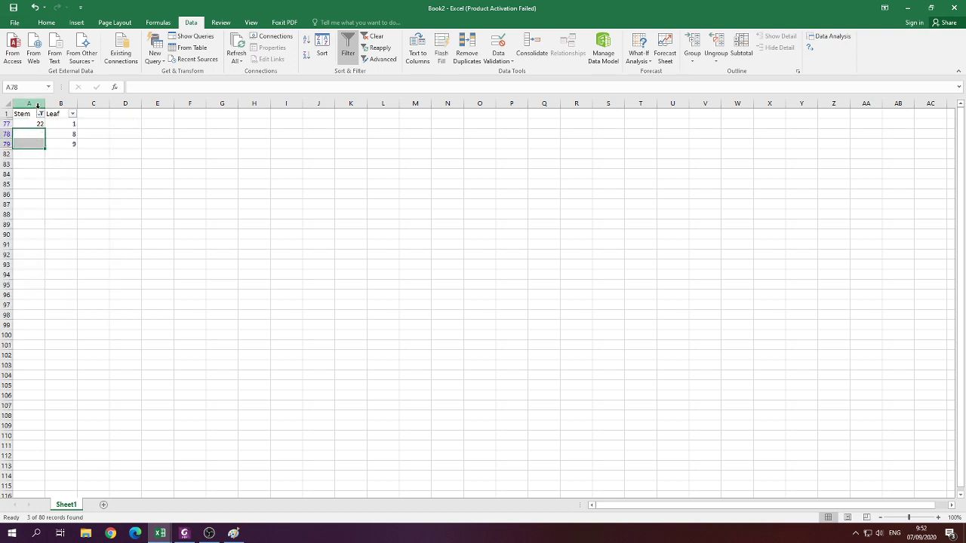
Filter the Stem column to stem 23 only to check it for repeated stems.
{"action": "left_click", "coordinate": [40, 114]}
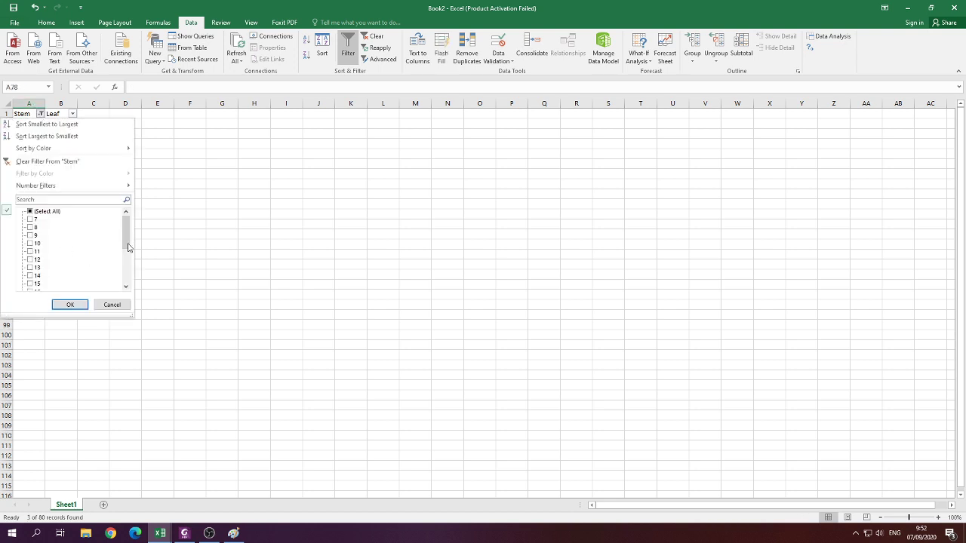
{"action": "left_click_drag", "start_coordinate": [126, 237], "coordinate": [76, 280]}
{"action": "left_click", "coordinate": [30, 261]}
{"action": "left_click", "coordinate": [31, 267]}
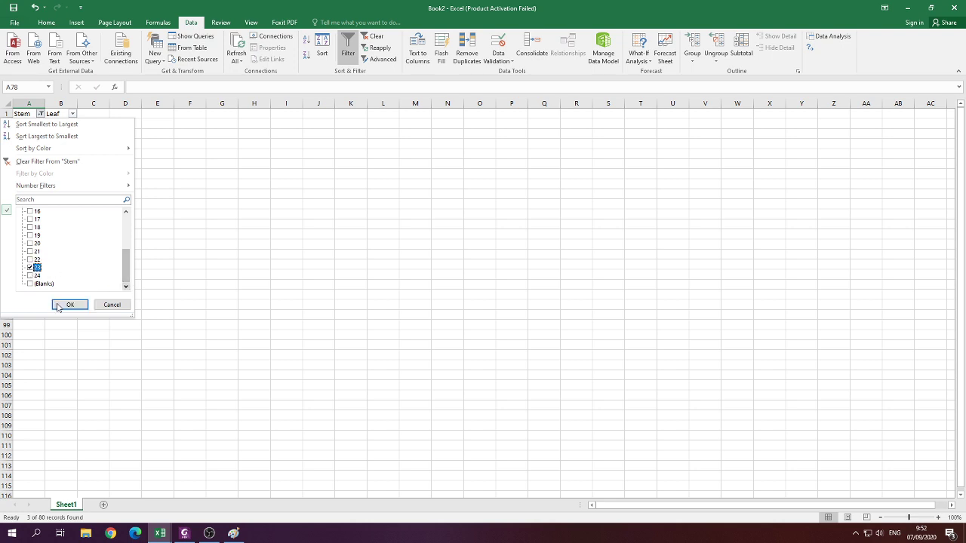
{"action": "left_click", "coordinate": [69, 304]}
Filter the Stem column to stem 24 only to check it for repeated stems.
{"action": "left_click", "coordinate": [41, 114]}
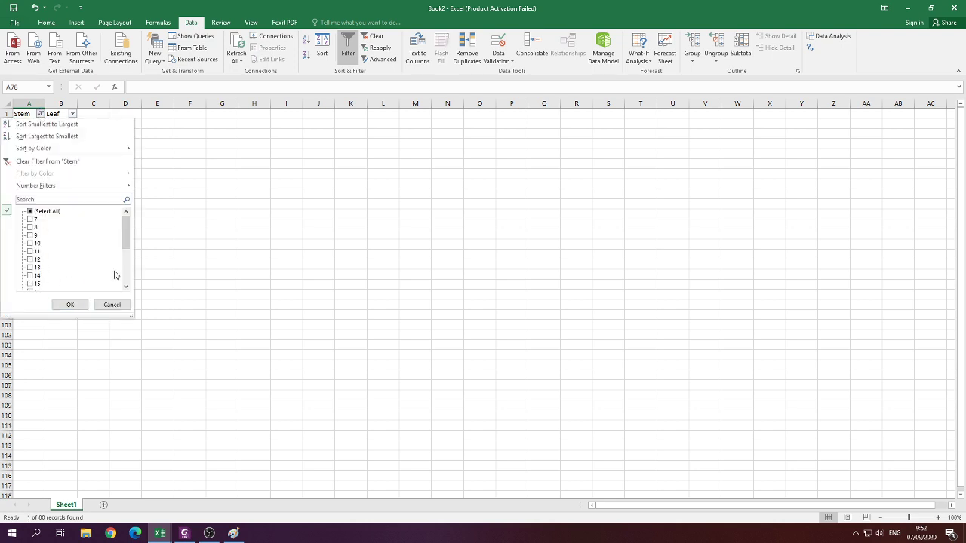
{"action": "left_click_drag", "start_coordinate": [126, 249], "coordinate": [126, 281]}
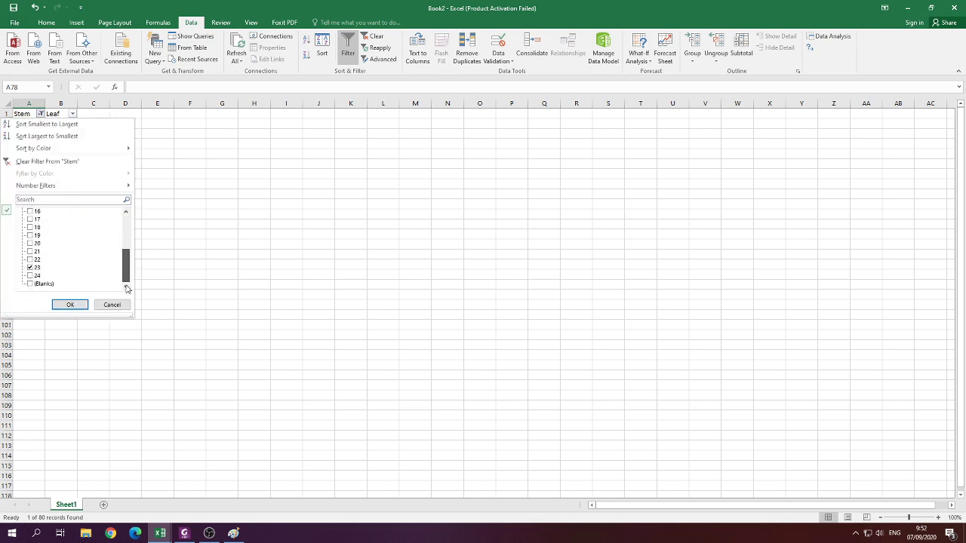
{"action": "left_click", "coordinate": [31, 268]}
{"action": "left_click", "coordinate": [30, 267]}
{"action": "left_click", "coordinate": [68, 304]}
{"action": "left_click", "coordinate": [67, 174]}
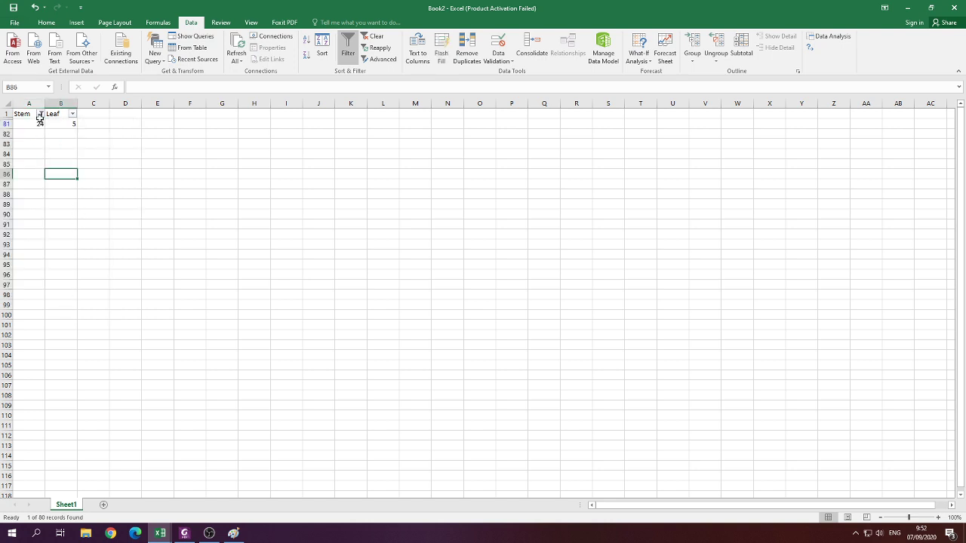
Reset the Stem filter to include all values so every row of the stem and leaf list shows again.
{"action": "left_click", "coordinate": [41, 114]}
{"action": "left_click", "coordinate": [30, 212]}
{"action": "left_click", "coordinate": [70, 304]}
{"action": "left_click", "coordinate": [148, 225]}
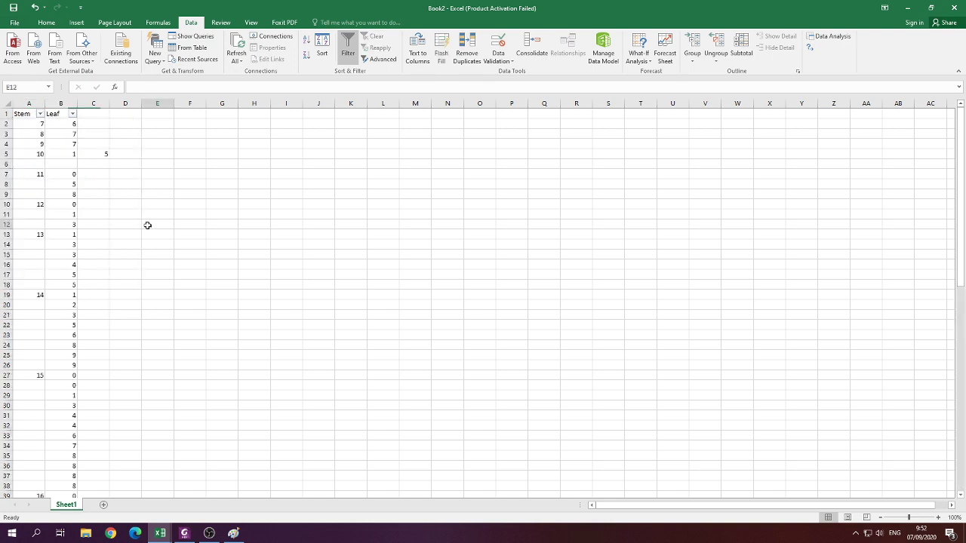
{"action": "left_click", "coordinate": [68, 174]}
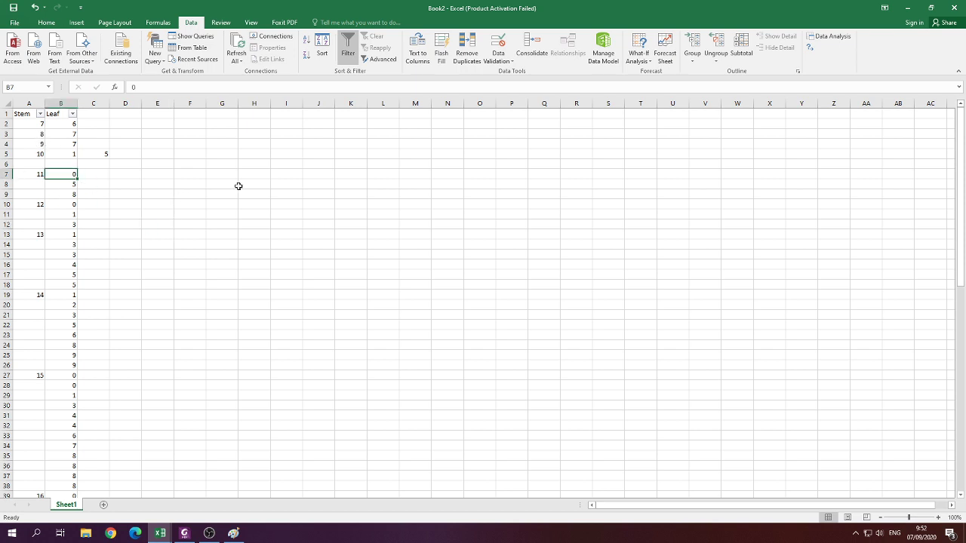
{"action": "left_click", "coordinate": [252, 223]}
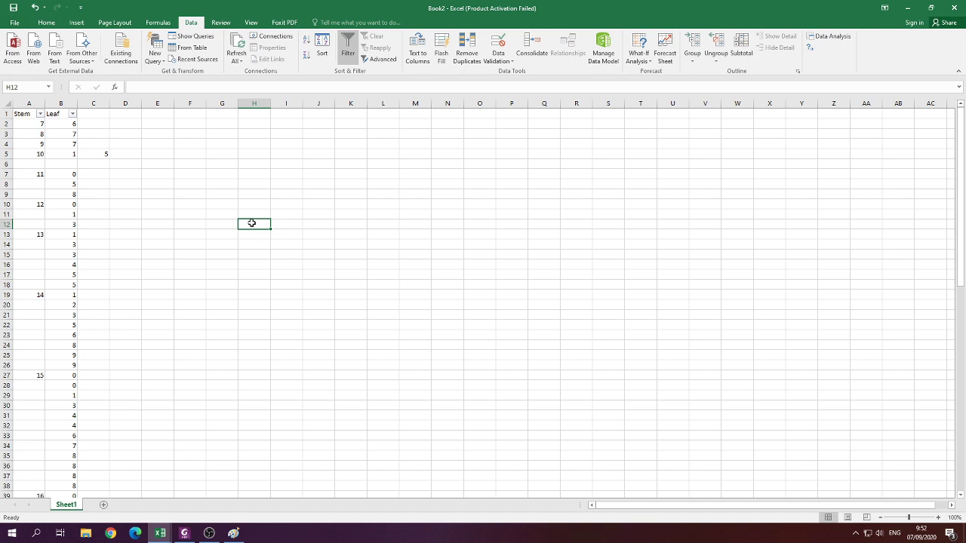
{"action": "left_click", "coordinate": [223, 284]}
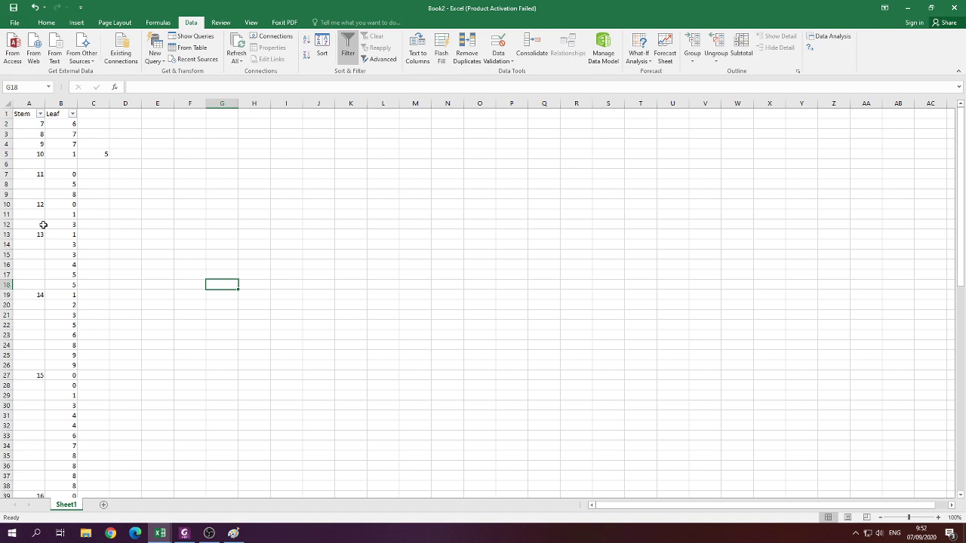
{"action": "left_click", "coordinate": [65, 182]}
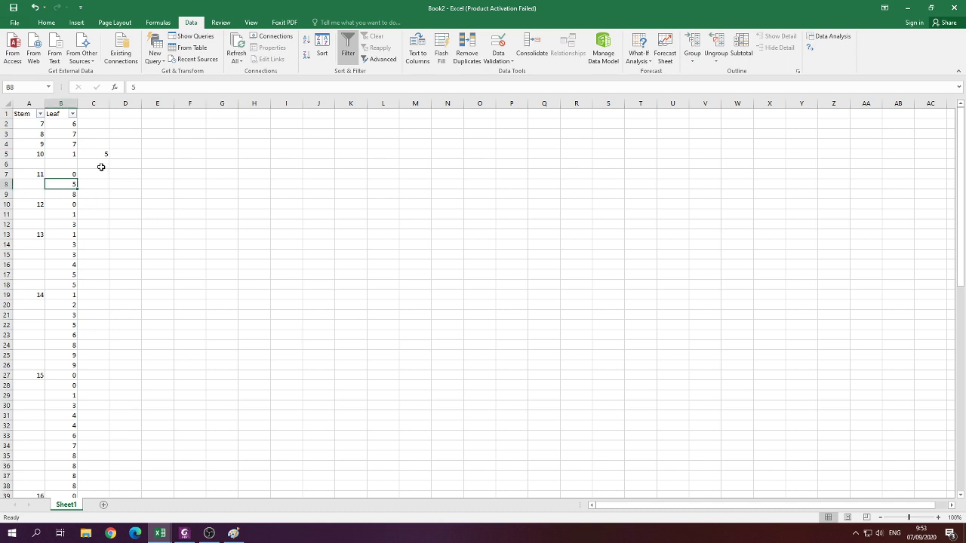
Delete the empty row 6 between stems 10 and 11.
{"action": "left_click", "coordinate": [101, 166]}
{"action": "left_click", "coordinate": [178, 162]}
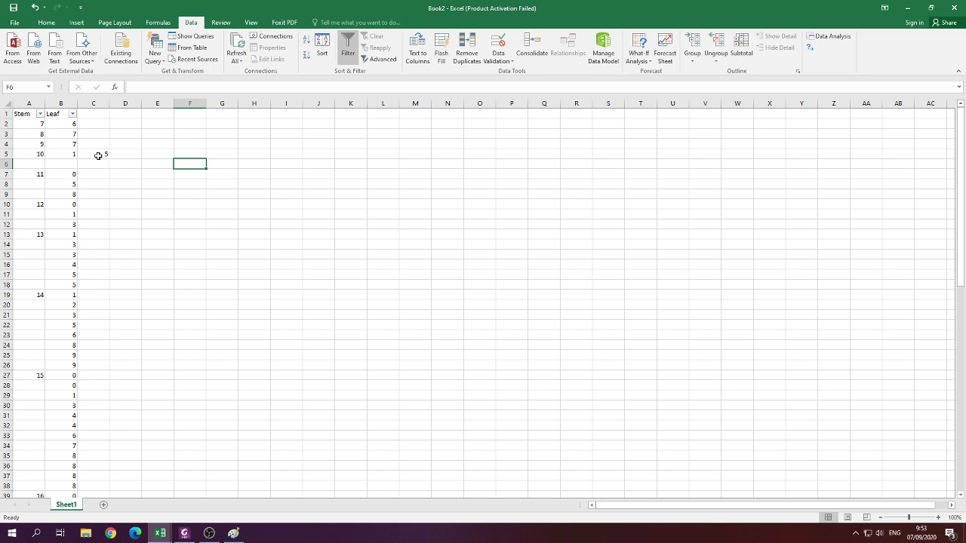
{"action": "left_click", "coordinate": [30, 153]}
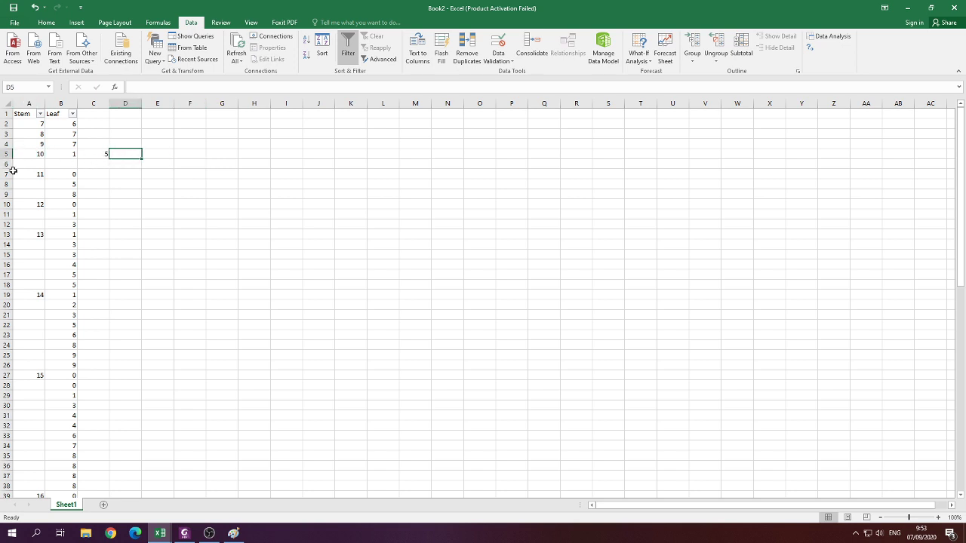
{"action": "left_click", "coordinate": [6, 163]}
{"action": "right_click", "coordinate": [6, 164]}
{"action": "left_click", "coordinate": [36, 245]}
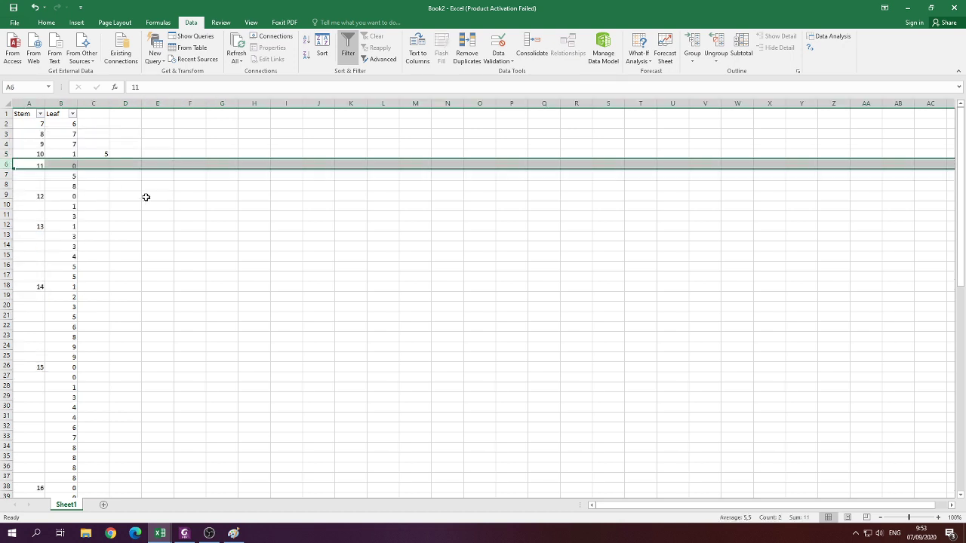
{"action": "left_click", "coordinate": [146, 199]}
Copy the remaining stem 11 leaves in B7:B8 and paste them transposed into row 6 starting at C6.
{"action": "left_click", "coordinate": [71, 175]}
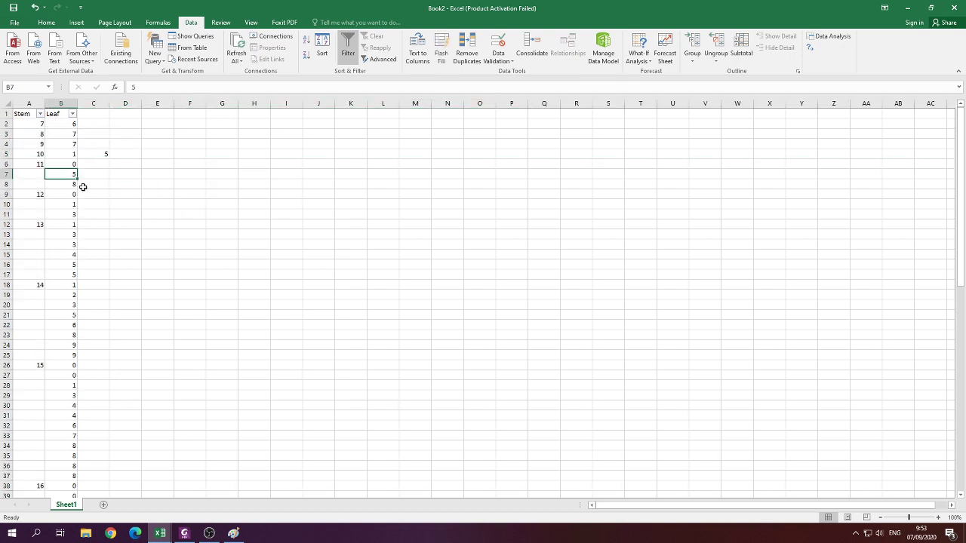
{"action": "left_click_drag", "start_coordinate": [71, 175], "coordinate": [83, 186]}
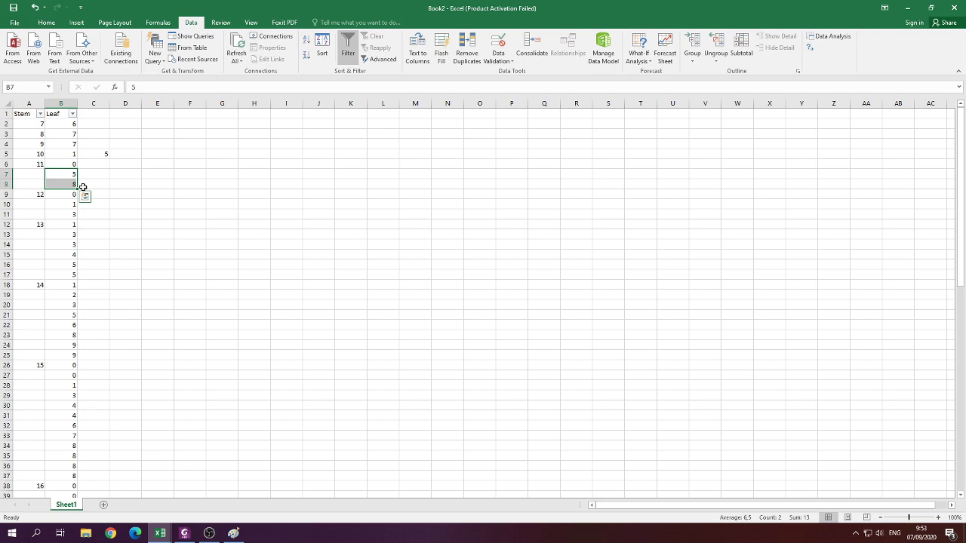
{"action": "mouse_move", "coordinate": [83, 186]}
{"action": "left_mouse_down"}
{"action": "mouse_move", "coordinate": [45, 168]}
{"action": "mouse_move", "coordinate": [99, 162]}
{"action": "mouse_move", "coordinate": [83, 187]}
{"action": "left_mouse_up"}
{"action": "key", "text": "ctrl+c"}
{"action": "key", "text": "Right"}
{"action": "key", "text": "Up"}
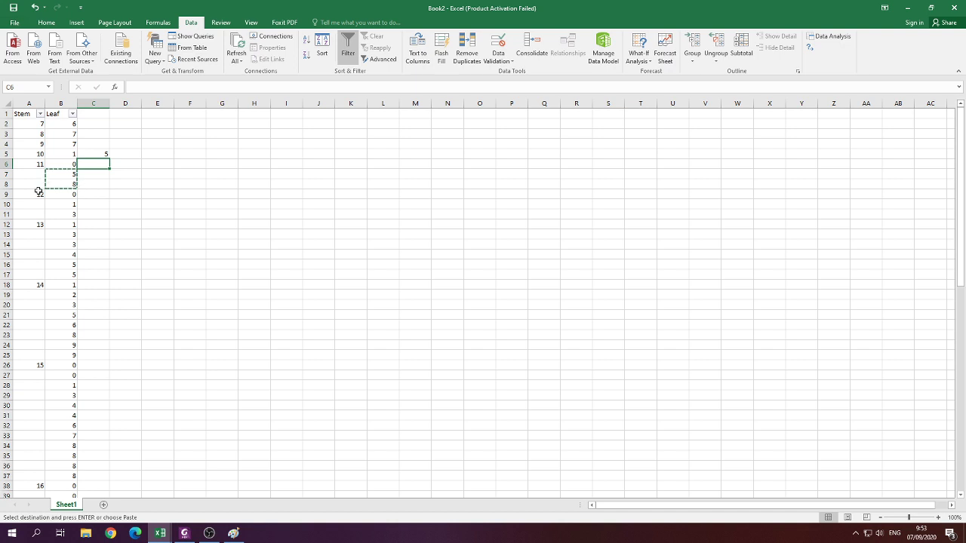
{"action": "left_click", "coordinate": [47, 23]}
{"action": "left_click", "coordinate": [12, 60]}
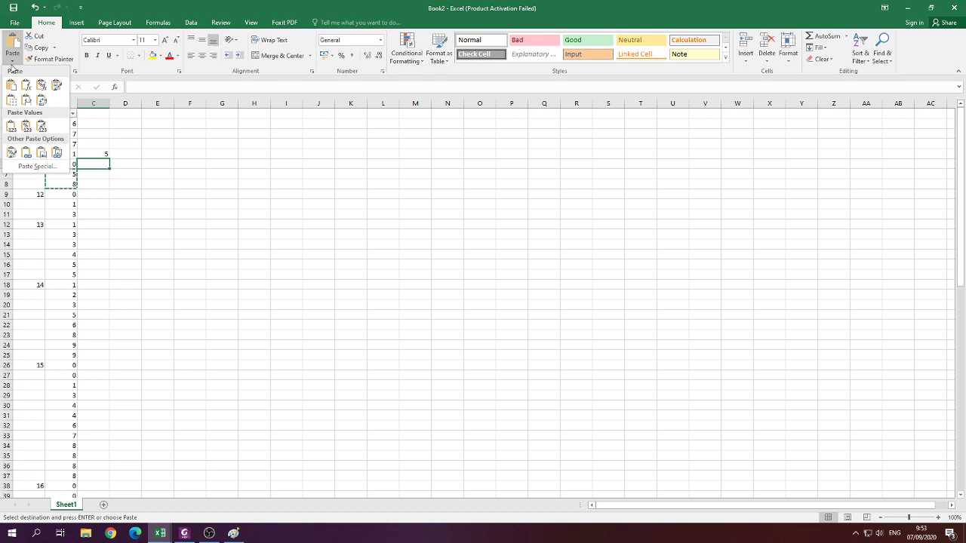
{"action": "left_click", "coordinate": [32, 103]}
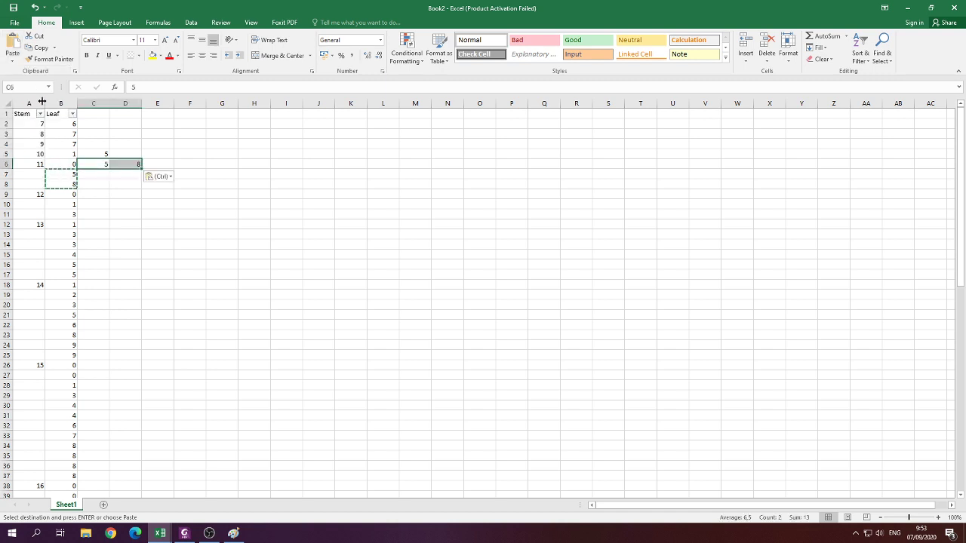
{"action": "left_click", "coordinate": [122, 205]}
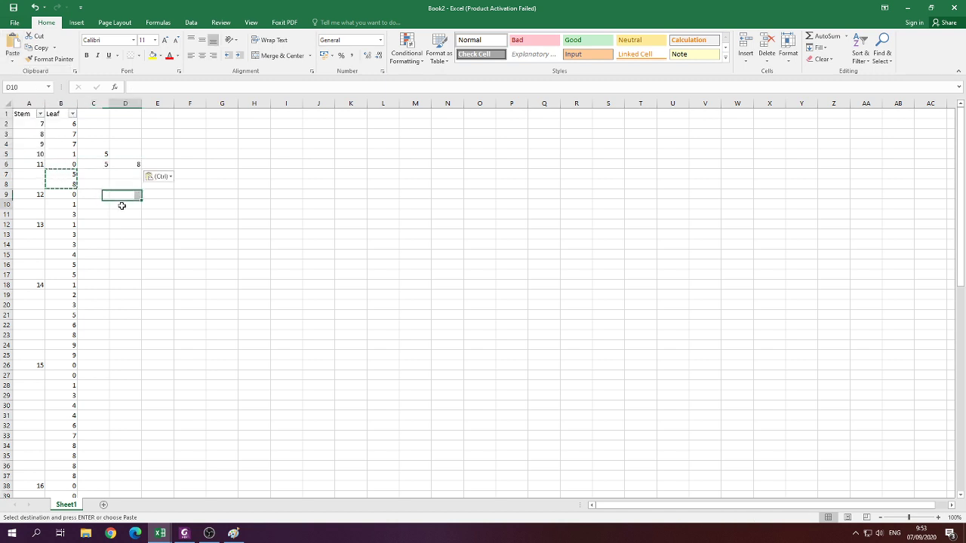
Copy the remaining stem 12 leaves in B10:B11 and paste them transposed into row 9 starting at C9.
{"action": "left_click", "coordinate": [65, 206]}
{"action": "left_click_drag", "start_coordinate": [66, 206], "coordinate": [67, 215]}
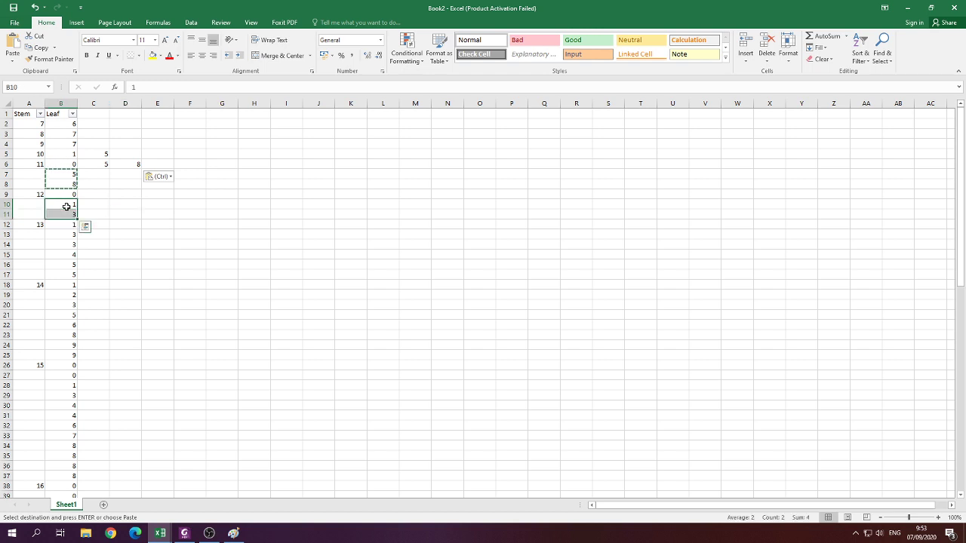
{"action": "key", "text": "ctrl+c"}
{"action": "left_click", "coordinate": [95, 194]}
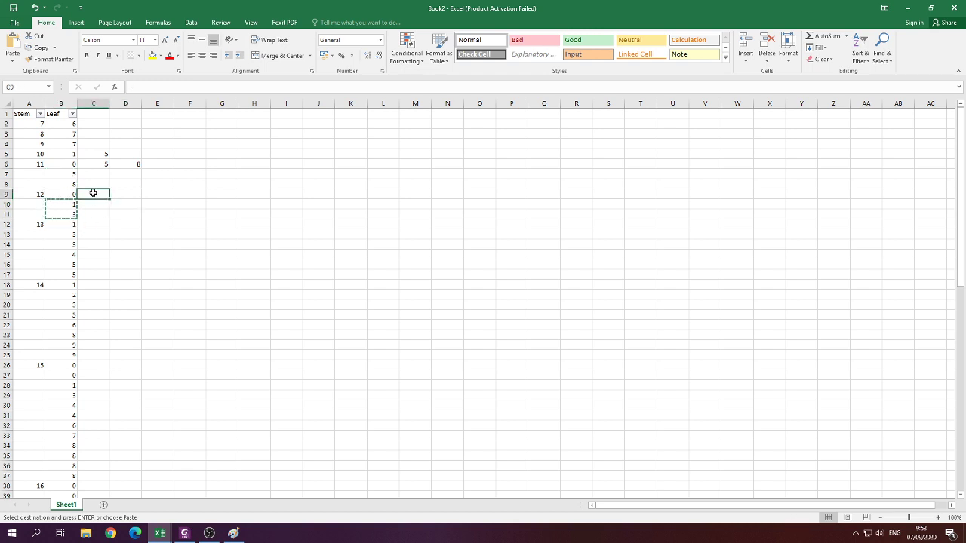
{"action": "left_click", "coordinate": [12, 64]}
{"action": "left_click", "coordinate": [42, 100]}
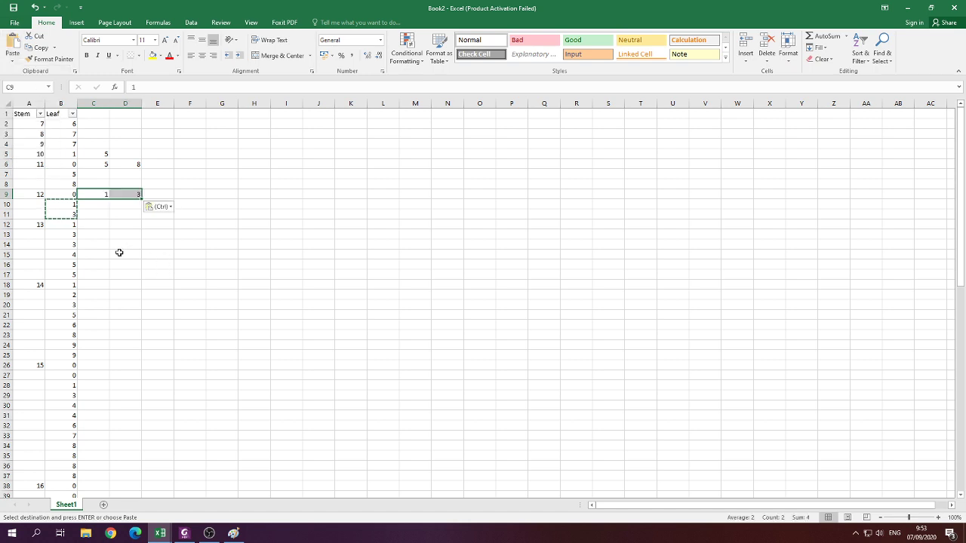
Copy the remaining stem 13 leaves in B13:B17 and paste them transposed into row 12 starting at C12.
{"action": "left_click", "coordinate": [68, 233]}
{"action": "key", "text": "shift+Down"}
{"action": "key", "text": "shift+Down"}
{"action": "key", "text": "shift+Down"}
{"action": "key", "text": "shift+Down"}
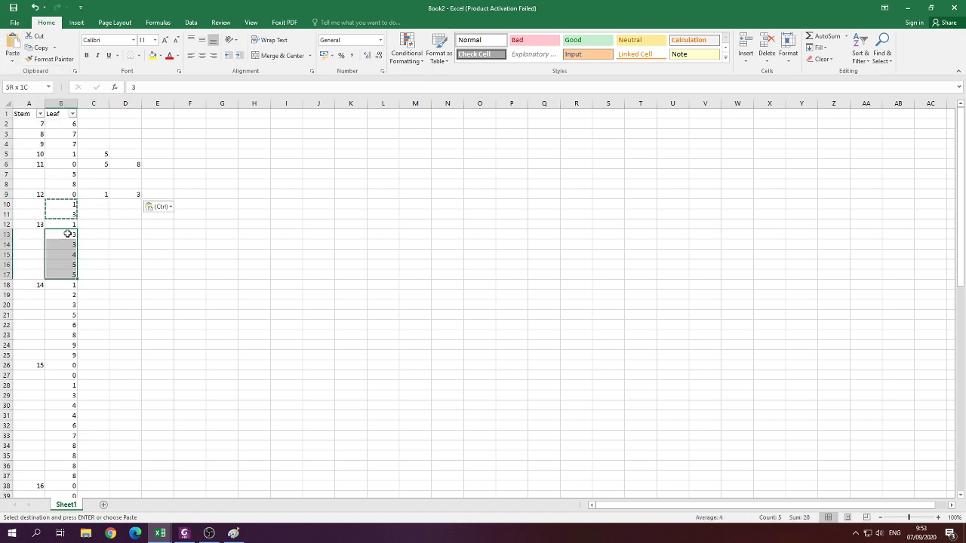
{"action": "key", "text": "ctrl+c"}
{"action": "left_click", "coordinate": [86, 224]}
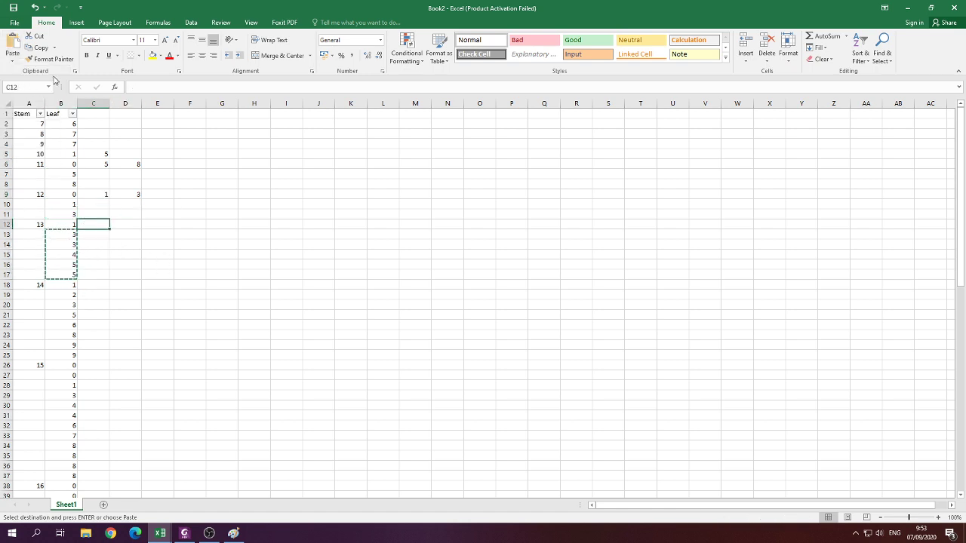
{"action": "left_click", "coordinate": [12, 64]}
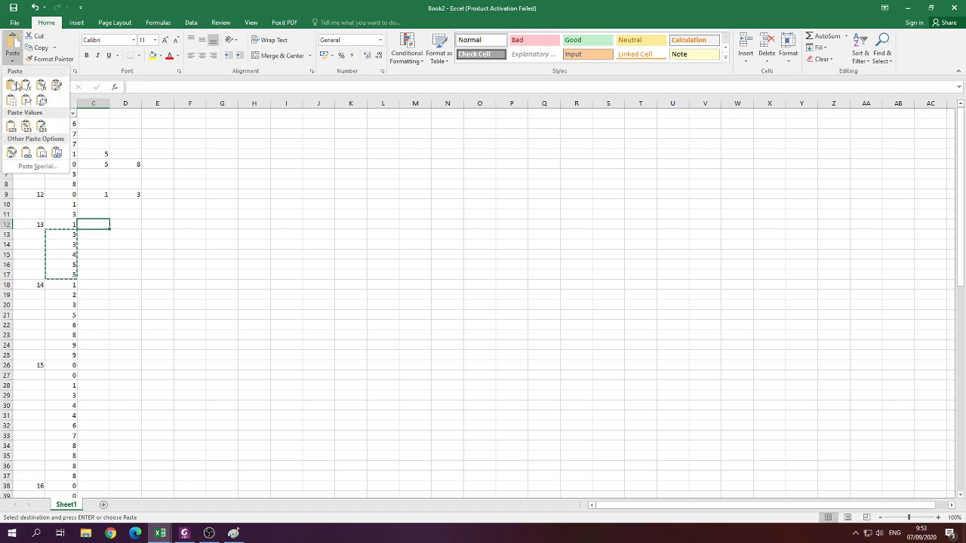
{"action": "left_click", "coordinate": [41, 99]}
Copy the remaining stem 14 leaves in B19:B25 and paste them transposed into row 18 starting at C18.
{"action": "left_click", "coordinate": [69, 295]}
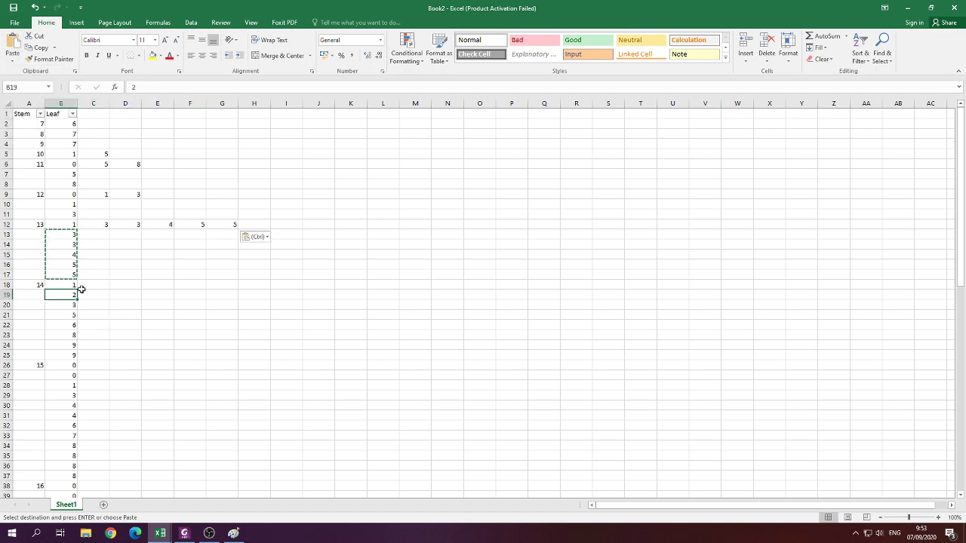
{"action": "key", "text": "shift+Down"}
{"action": "key", "text": "shift+Down"}
{"action": "key", "text": "shift+Down"}
{"action": "key", "text": "shift+Down"}
{"action": "key", "text": "shift+Down"}
{"action": "key", "text": "shift+Down"}
{"action": "key", "text": "ctrl+c"}
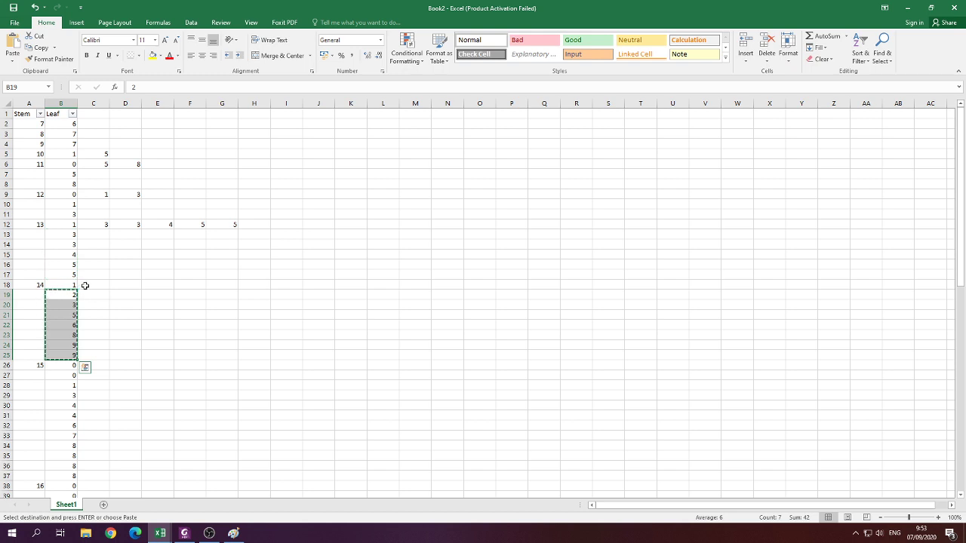
{"action": "left_click", "coordinate": [83, 284]}
{"action": "left_click", "coordinate": [14, 60]}
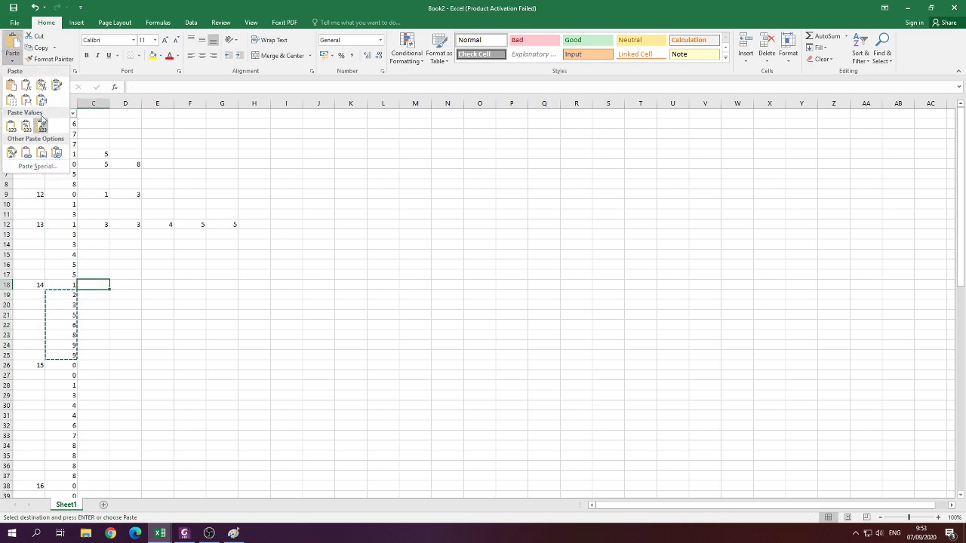
{"action": "left_click", "coordinate": [42, 100]}
Copy the remaining stem 15 leaves in B27:B37 and paste them transposed into row 26 starting at C26.
{"action": "left_click", "coordinate": [74, 376]}
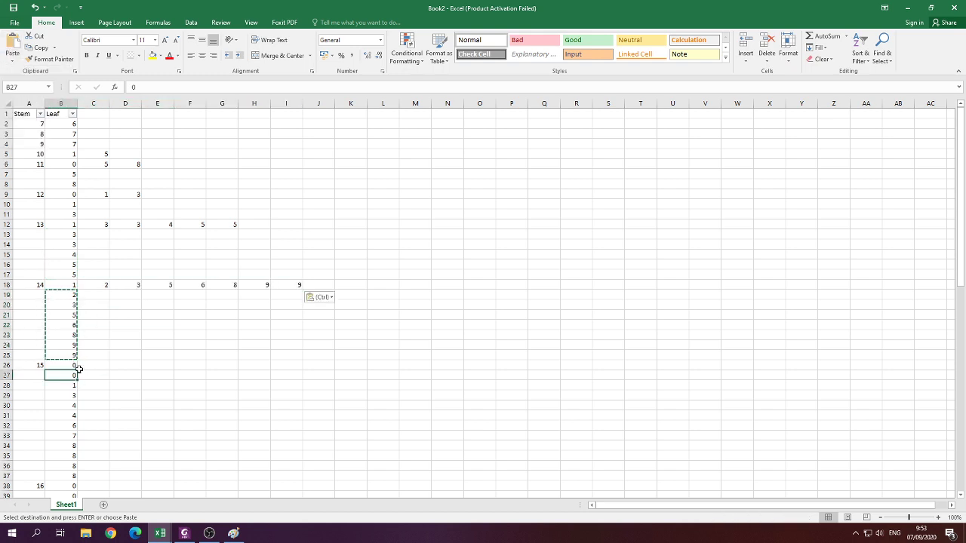
{"action": "key", "text": "shift+Down"}
{"action": "key", "text": "shift+Down"}
{"action": "key", "text": "shift+Down"}
{"action": "key", "text": "shift+Down"}
{"action": "key", "text": "shift+Down"}
{"action": "key", "text": "shift+Down"}
{"action": "key", "text": "shift+Down"}
{"action": "key", "text": "shift+Down"}
{"action": "key", "text": "shift+Down"}
{"action": "key", "text": "shift+Down"}
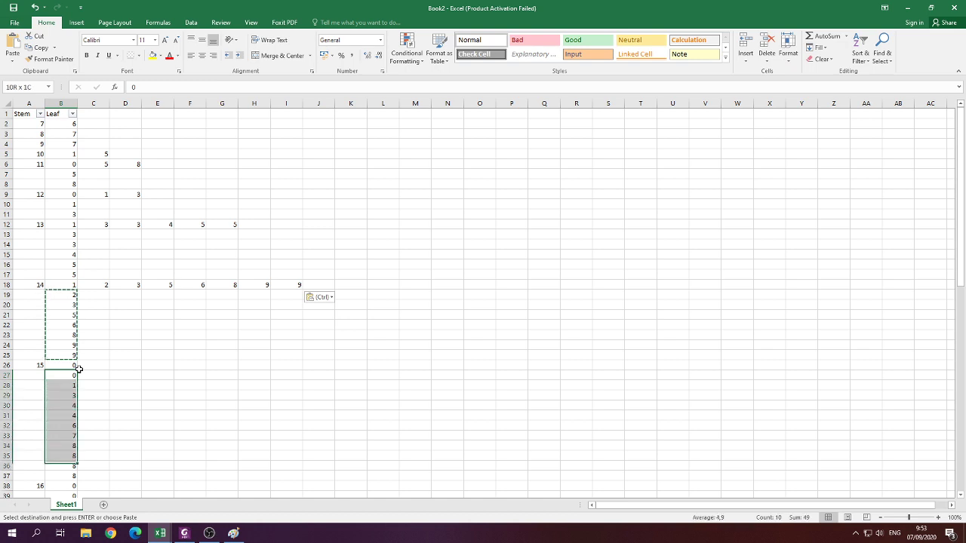
{"action": "key", "text": "ctrl+c"}
{"action": "left_click", "coordinate": [98, 366]}
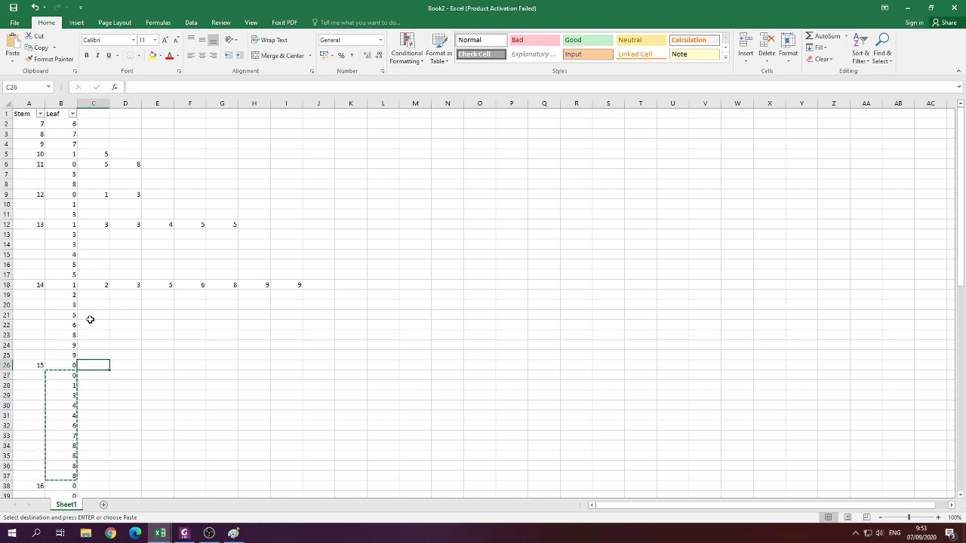
{"action": "left_click", "coordinate": [14, 63]}
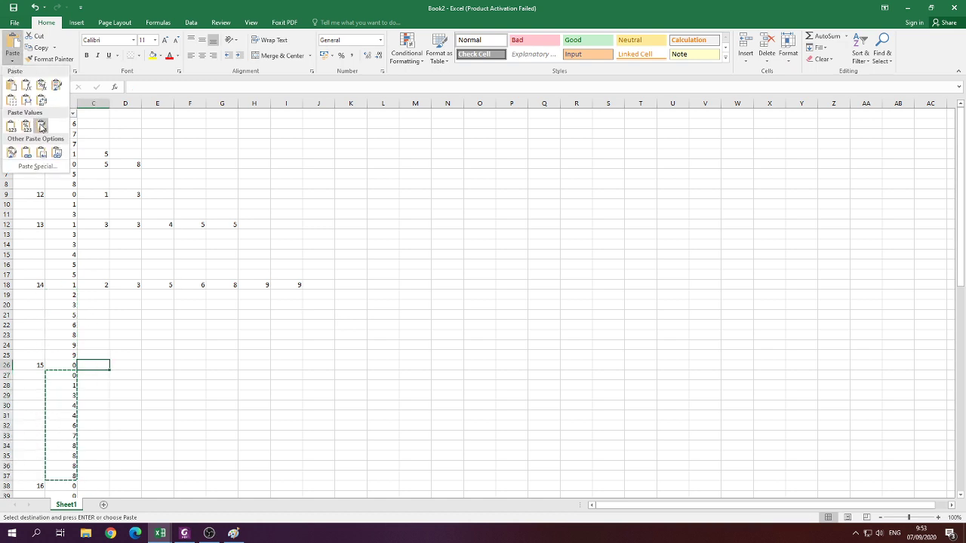
{"action": "left_click", "coordinate": [42, 105]}
Copy the remaining stem 16 leaves in B39:B47 and paste them transposed into row 38 starting at C38.
{"action": "scroll", "coordinate": [99, 341], "scroll_direction": "down", "scroll_amount": 7}
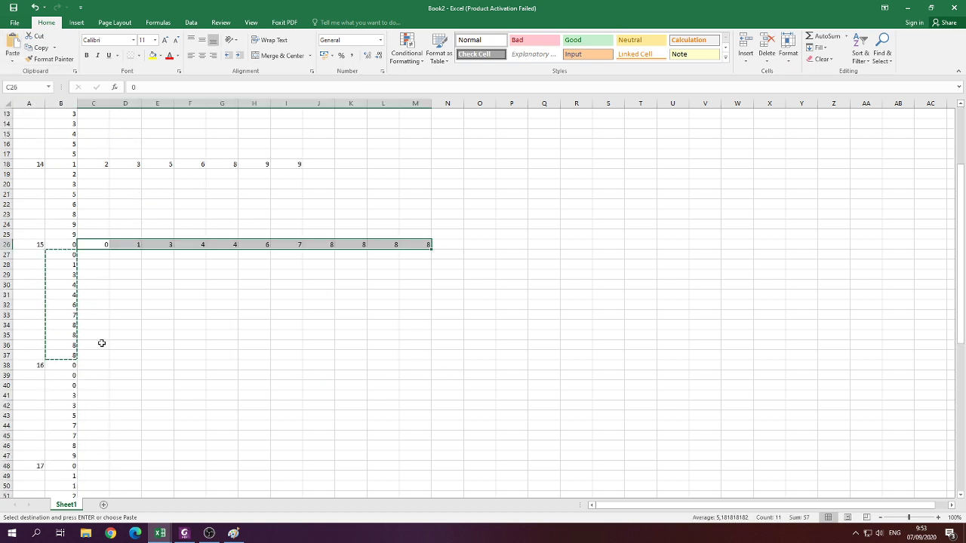
{"action": "left_click", "coordinate": [68, 284]}
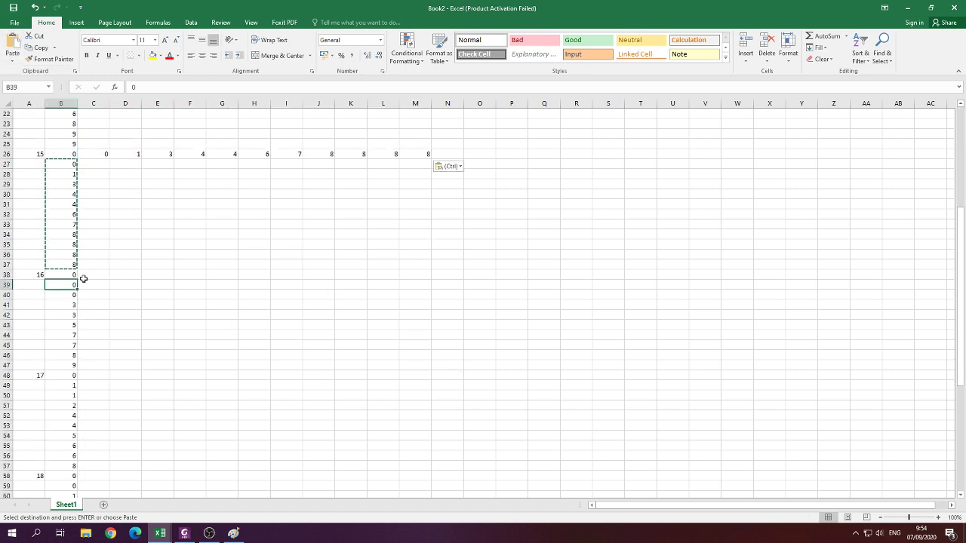
{"action": "key", "text": "shift+Down"}
{"action": "key", "text": "shift+Down"}
{"action": "key", "text": "shift+Down"}
{"action": "key", "text": "shift+Down"}
{"action": "key", "text": "shift+Down"}
{"action": "key", "text": "shift+Down"}
{"action": "key", "text": "shift+Down"}
{"action": "key", "text": "shift+Down"}
{"action": "key", "text": "ctrl+c"}
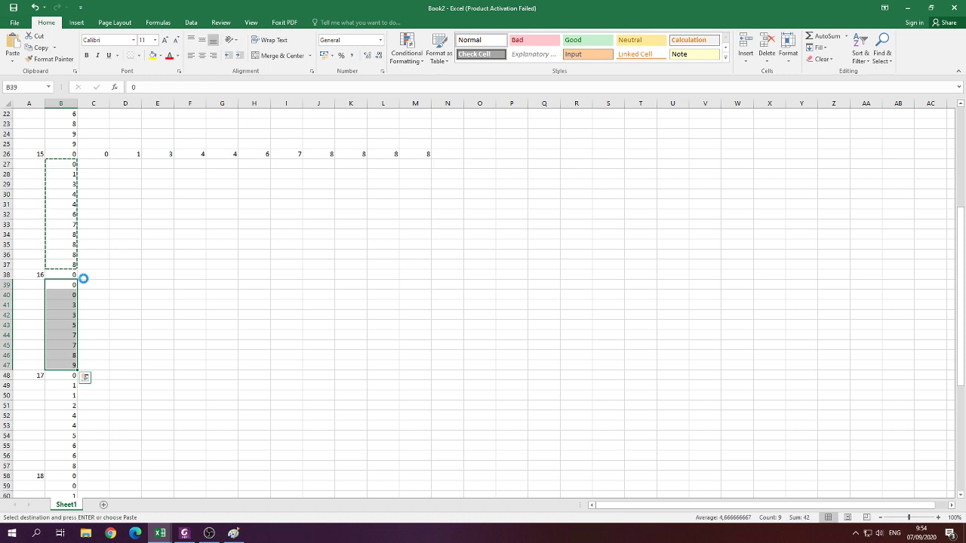
{"action": "left_click", "coordinate": [83, 276]}
{"action": "left_click", "coordinate": [13, 61]}
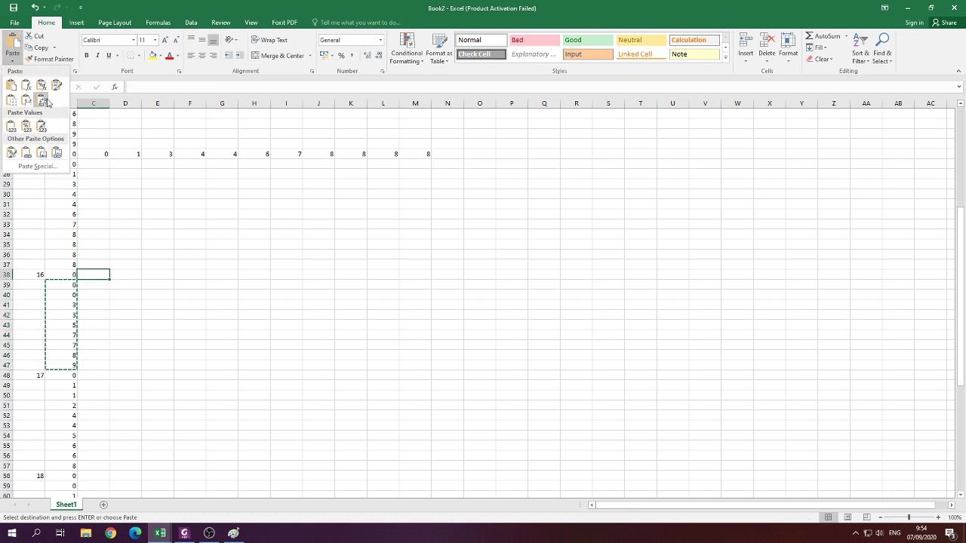
{"action": "left_click", "coordinate": [42, 102]}
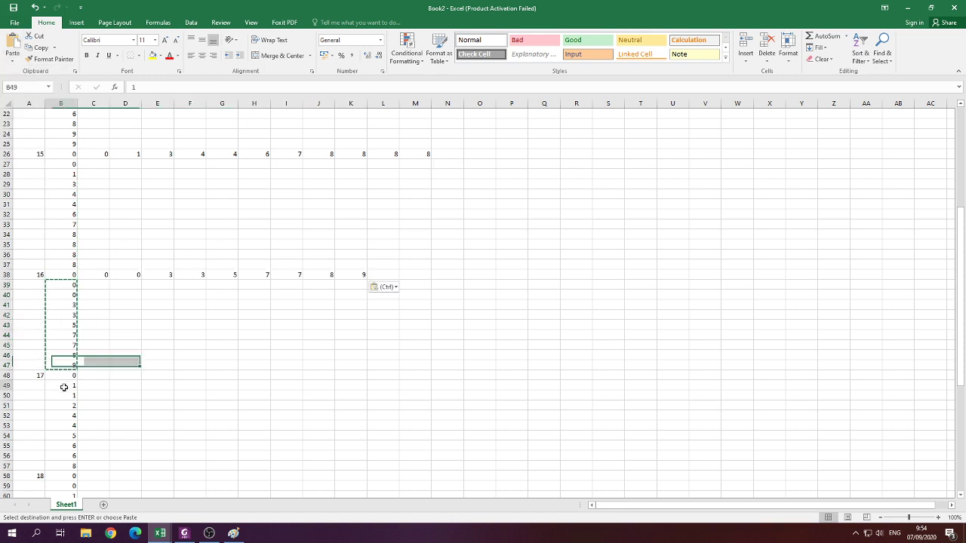
Copy the remaining stem 17 leaves in B49:B57 and paste them transposed into row 48 starting at C48.
{"action": "left_click", "coordinate": [68, 385]}
{"action": "key", "text": "shift+Down"}
{"action": "key", "text": "shift+Down"}
{"action": "key", "text": "shift+Down"}
{"action": "key", "text": "shift+Down"}
{"action": "key", "text": "shift+Down"}
{"action": "key", "text": "shift+Down"}
{"action": "key", "text": "shift+Down"}
{"action": "key", "text": "shift+Down"}
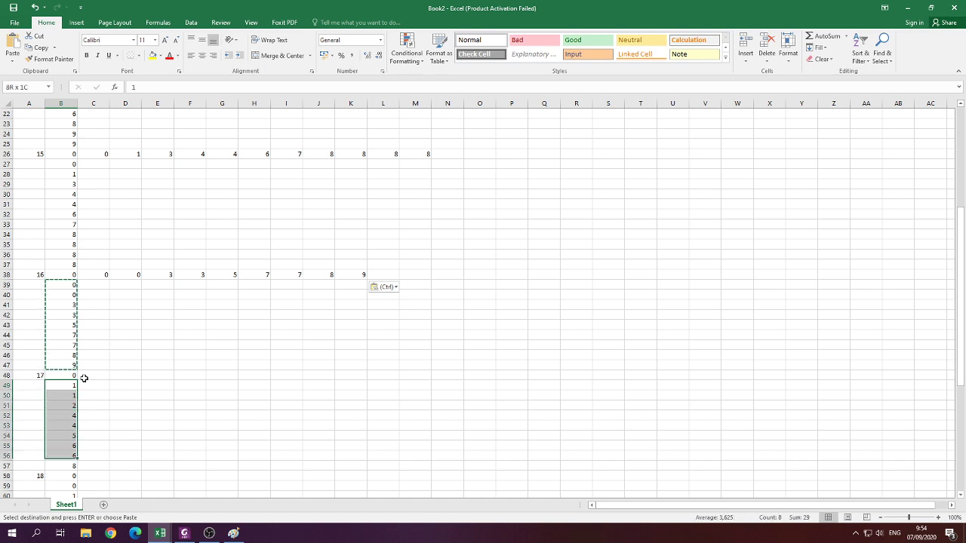
{"action": "key", "text": "ctrl+c"}
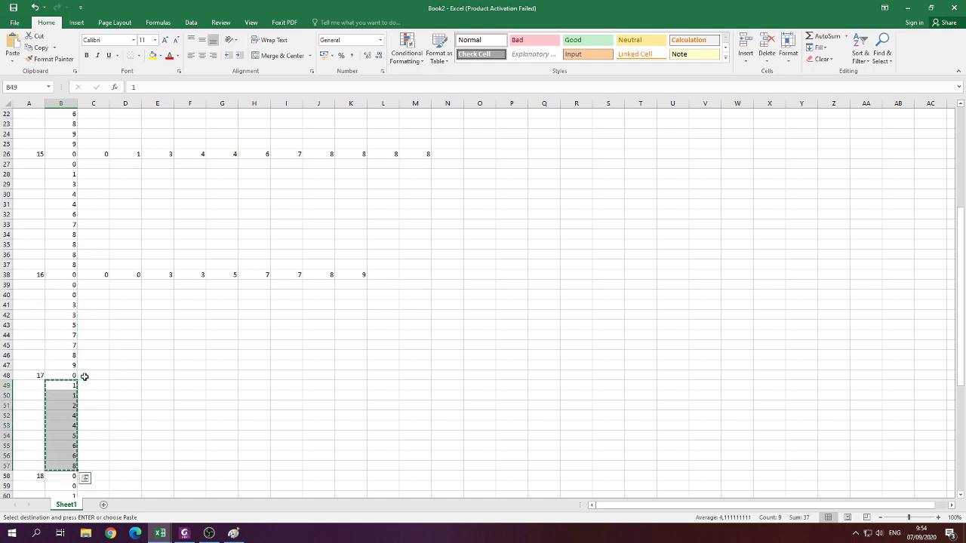
{"action": "left_click", "coordinate": [84, 376]}
{"action": "left_click", "coordinate": [13, 60]}
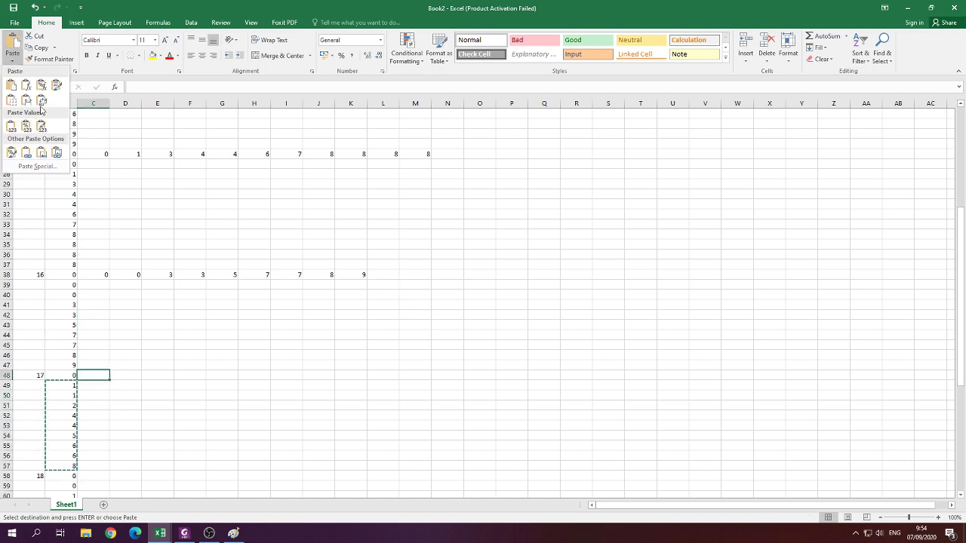
{"action": "left_click", "coordinate": [41, 102]}
Copy the remaining stem 18 leaves in B59:B64 and paste them transposed into row 58 starting at C58.
{"action": "scroll", "coordinate": [56, 265], "scroll_direction": "down", "scroll_amount": 5}
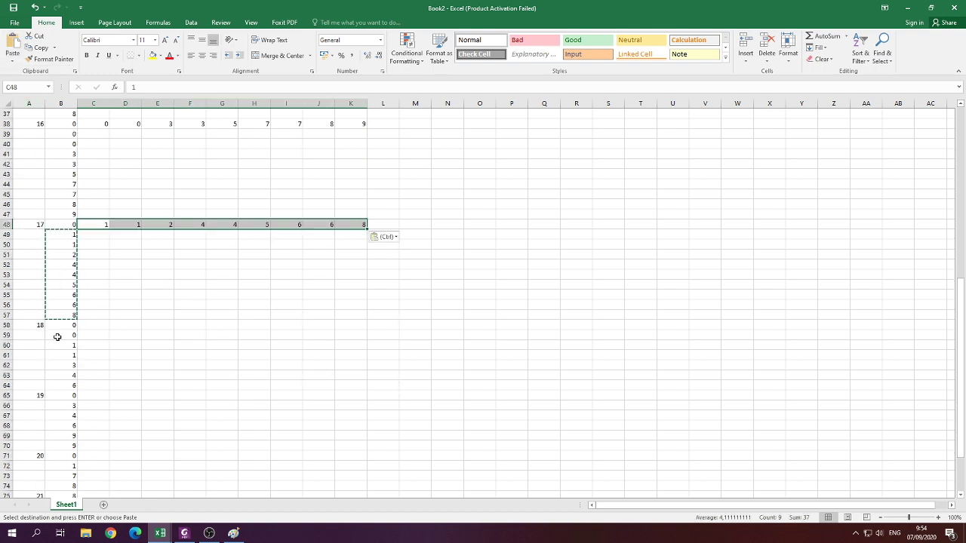
{"action": "left_click", "coordinate": [65, 335]}
{"action": "key", "text": "shift+Down"}
{"action": "key", "text": "shift+Down"}
{"action": "key", "text": "shift+Down"}
{"action": "key", "text": "shift+Down"}
{"action": "key", "text": "shift+Down"}
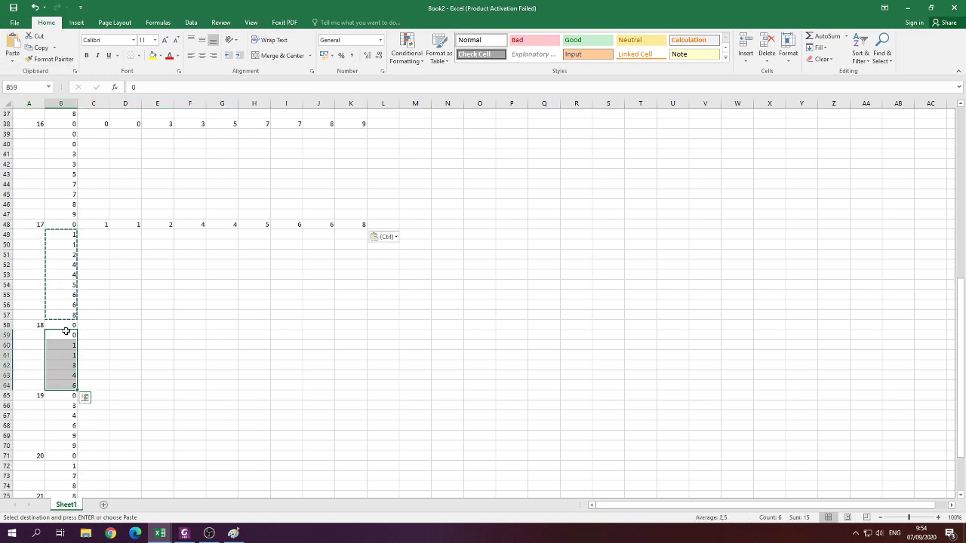
{"action": "key", "text": "ctrl+c"}
{"action": "left_click", "coordinate": [83, 326]}
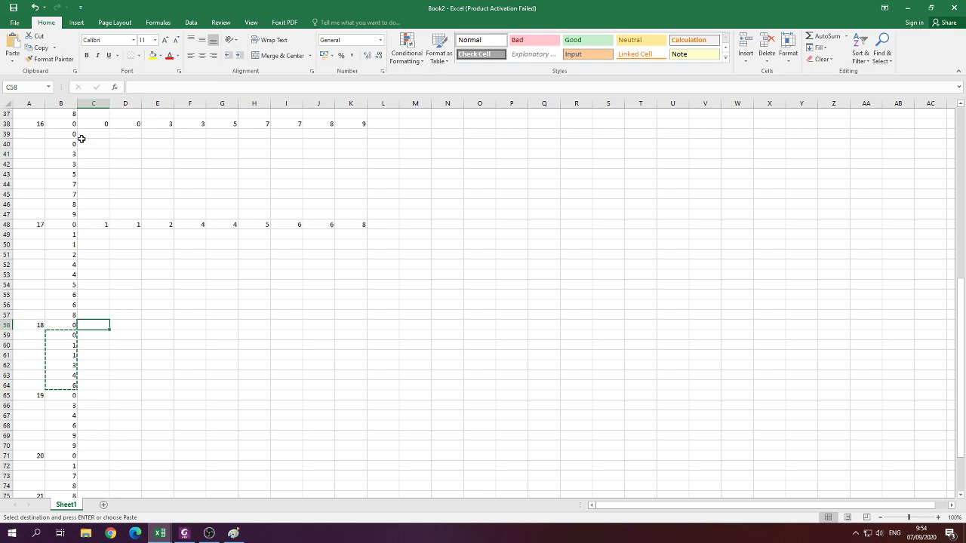
{"action": "left_click", "coordinate": [13, 61]}
{"action": "left_click", "coordinate": [42, 100]}
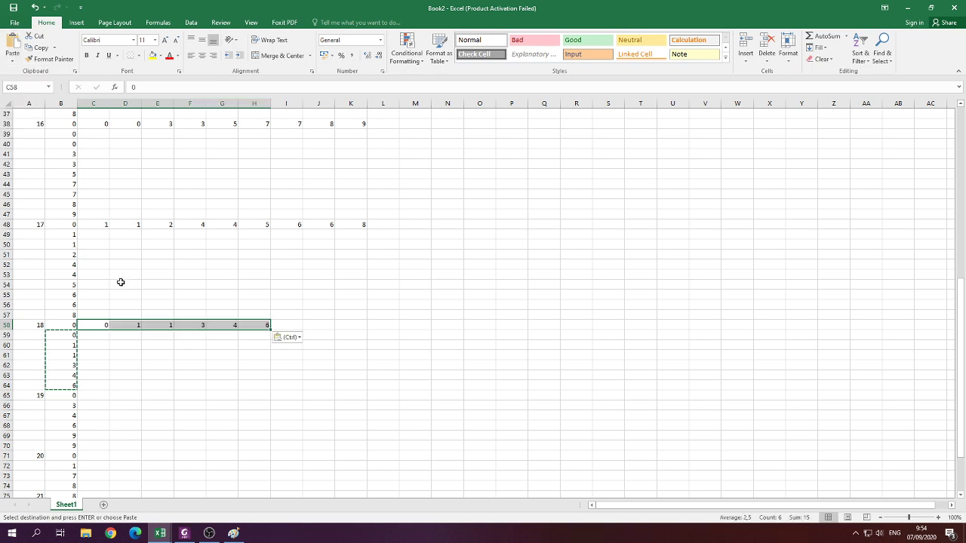
Copy the remaining stem 19 leaves in B66:B70 and paste them transposed into row 65 starting at C65.
{"action": "scroll", "coordinate": [121, 280], "scroll_direction": "down", "scroll_amount": 3}
{"action": "left_click", "coordinate": [77, 315]}
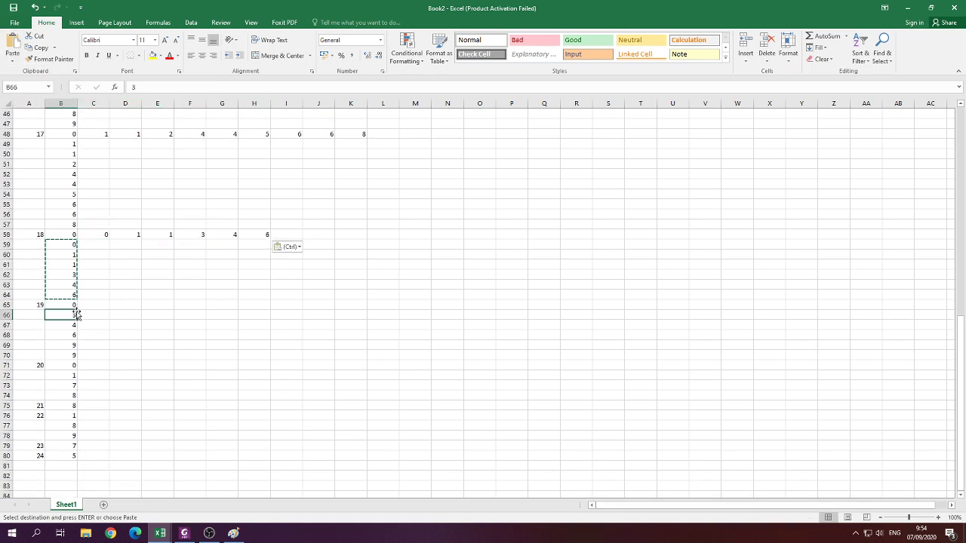
{"action": "key", "text": "shift+Down"}
{"action": "key", "text": "shift+Down"}
{"action": "key", "text": "shift+Down"}
{"action": "key", "text": "shift+Down"}
{"action": "key", "text": "ctrl+c"}
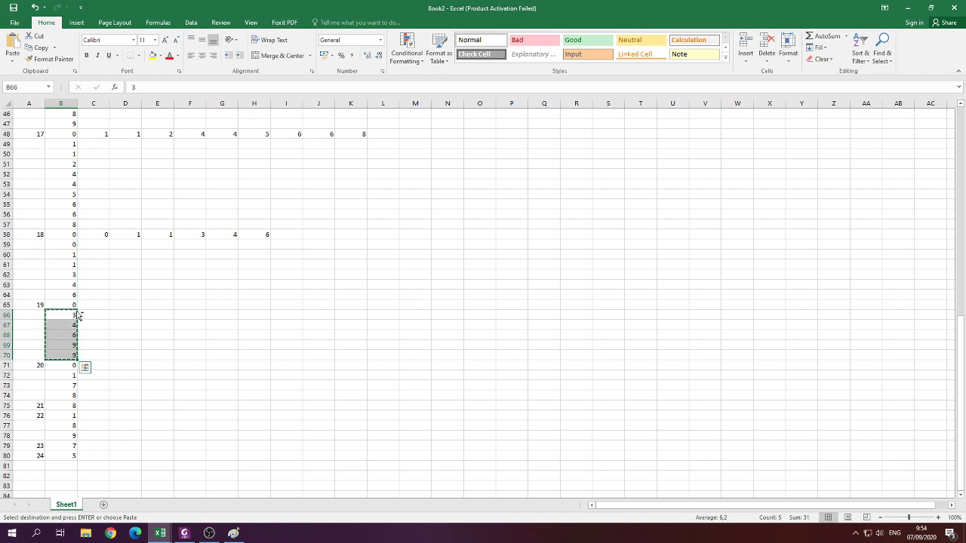
{"action": "left_click", "coordinate": [84, 305]}
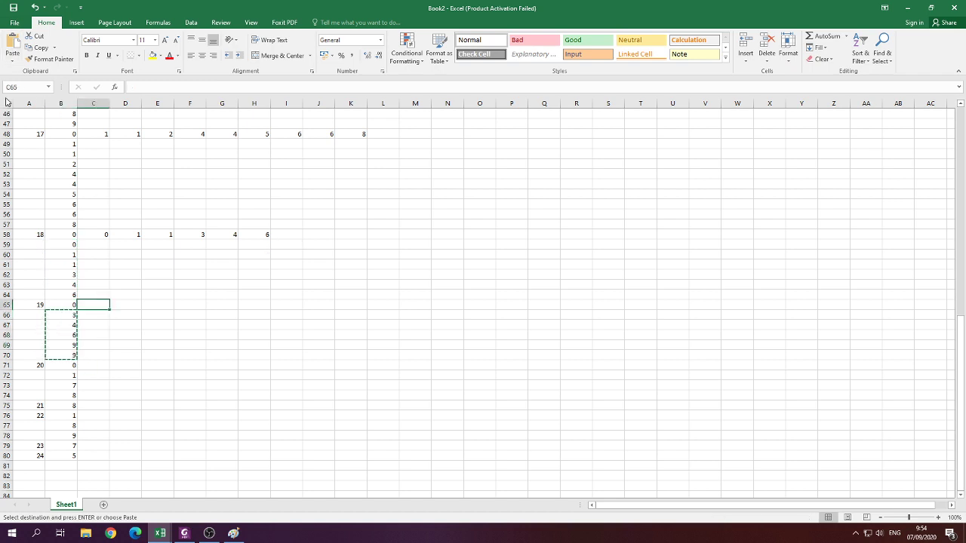
{"action": "left_click", "coordinate": [13, 64]}
{"action": "left_click", "coordinate": [41, 104]}
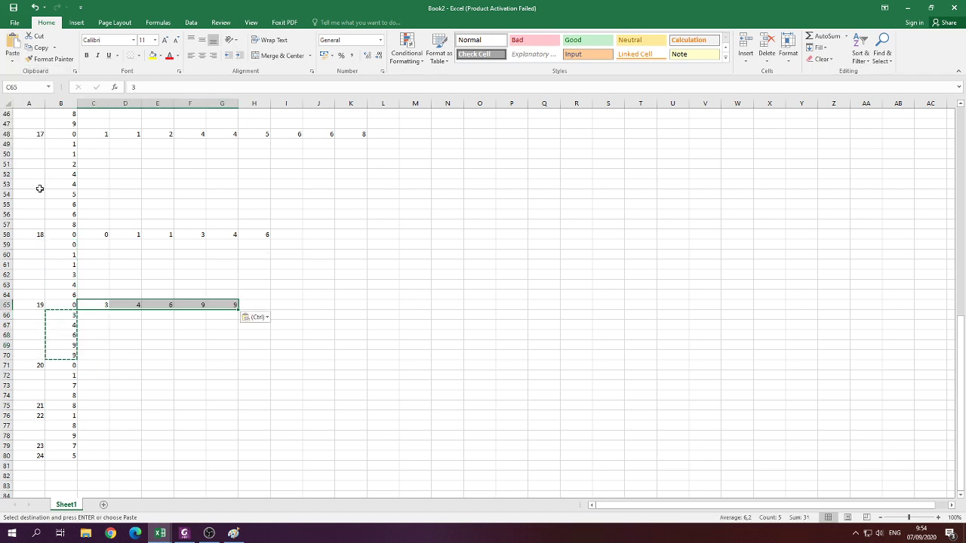
Copy the remaining stem 20 leaves in B72:B74 and paste them transposed into row 71 starting at C71.
{"action": "left_click", "coordinate": [70, 377]}
{"action": "left_click_drag", "start_coordinate": [70, 376], "coordinate": [70, 395]}
{"action": "key", "text": "ctrl+c"}
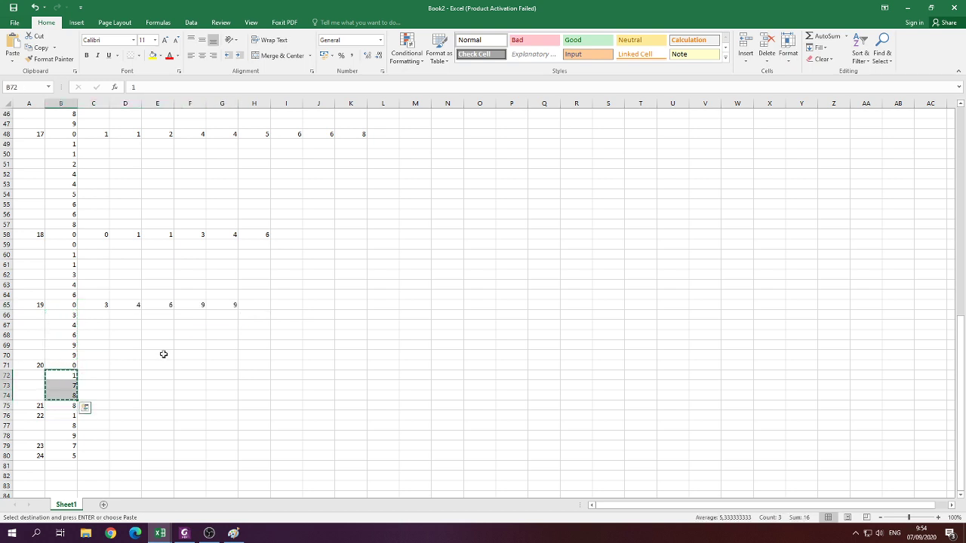
{"action": "left_click", "coordinate": [94, 367]}
{"action": "left_click", "coordinate": [12, 60]}
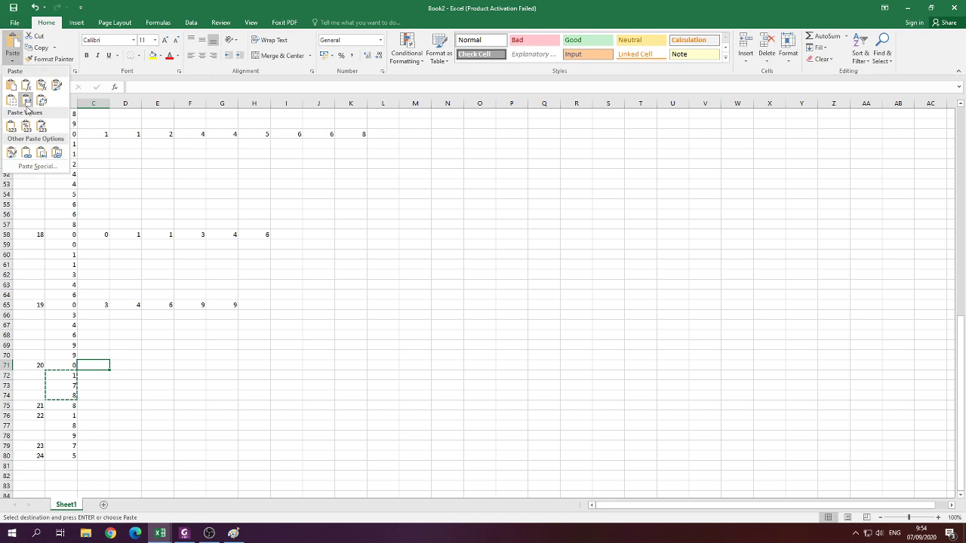
{"action": "left_click", "coordinate": [27, 101]}
Copy the remaining stem 22 leaves in B77:B78, paste them transposed into row 76 starting at C76, and clear the copy selection.
{"action": "scroll", "coordinate": [104, 309], "scroll_direction": "down", "scroll_amount": 2}
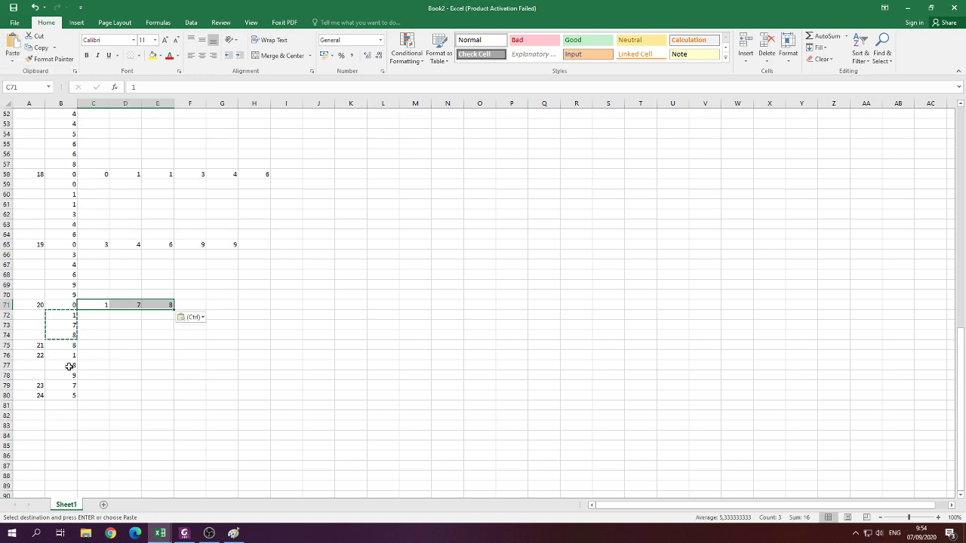
{"action": "left_click", "coordinate": [70, 366]}
{"action": "key", "text": "shift+Down"}
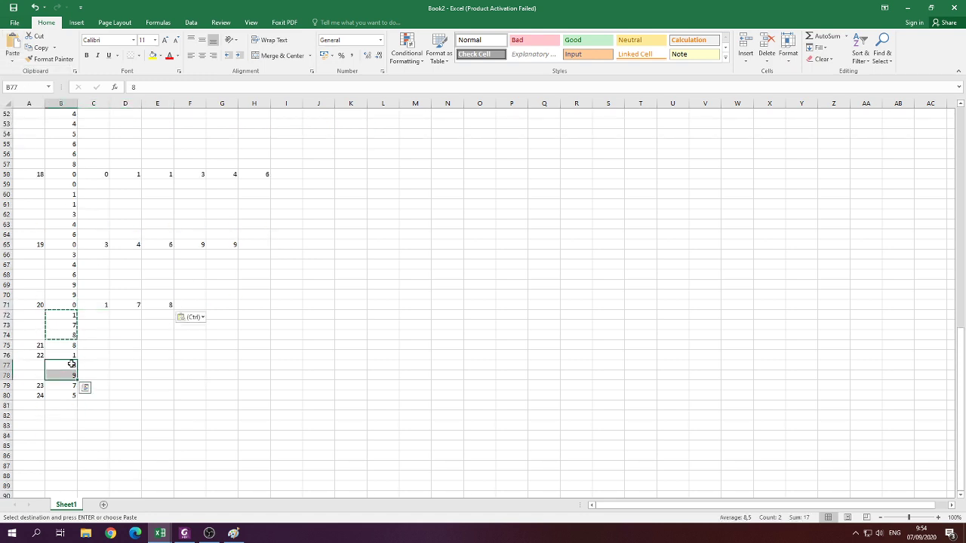
{"action": "key", "text": "ctrl+c"}
{"action": "left_click", "coordinate": [84, 354]}
{"action": "left_click", "coordinate": [13, 60]}
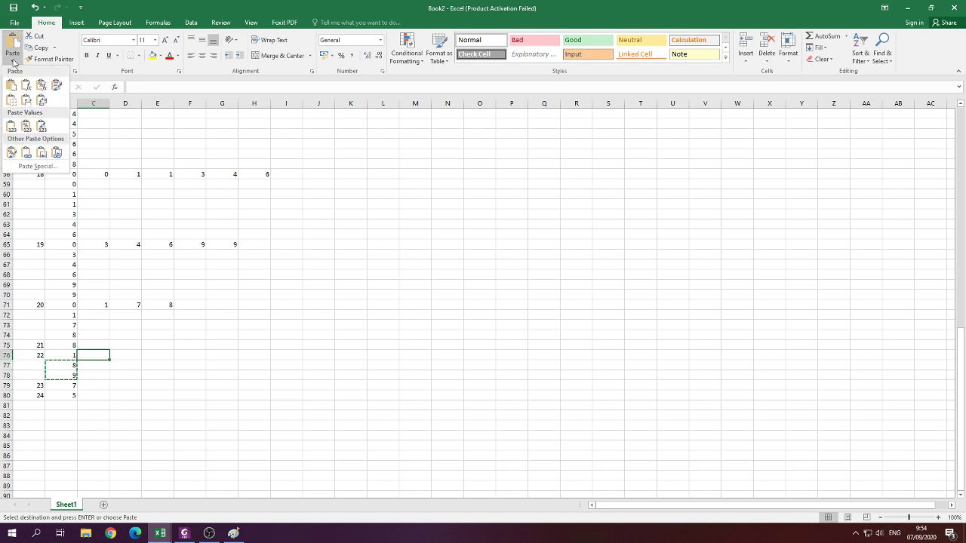
{"action": "left_click", "coordinate": [42, 99]}
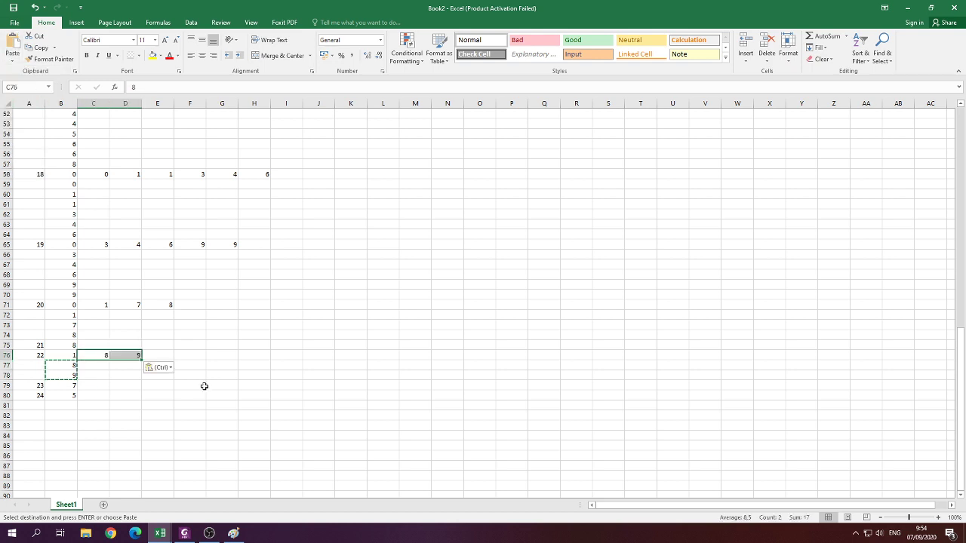
{"action": "left_click", "coordinate": [206, 378]}
{"action": "key", "text": "Escape"}
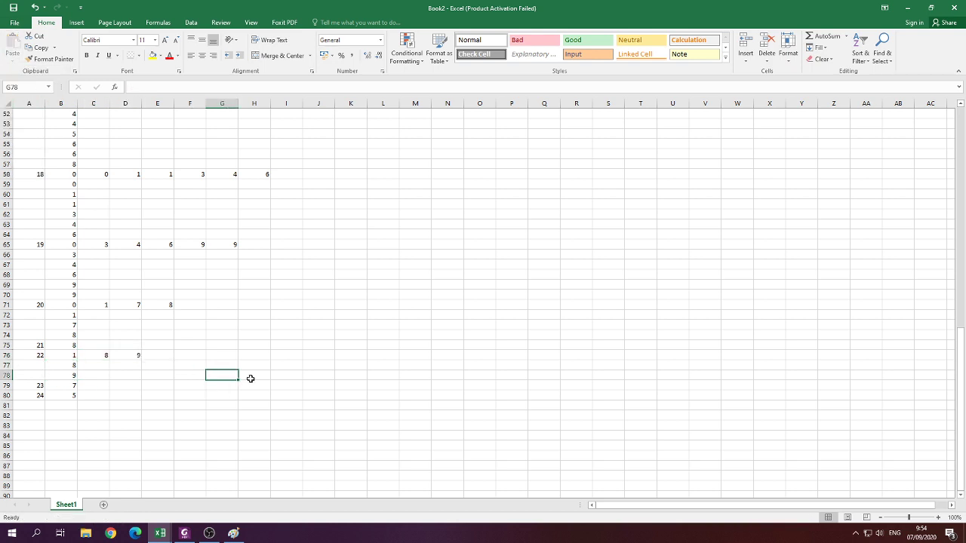
{"action": "scroll", "coordinate": [129, 283], "scroll_direction": "up", "scroll_amount": 15}
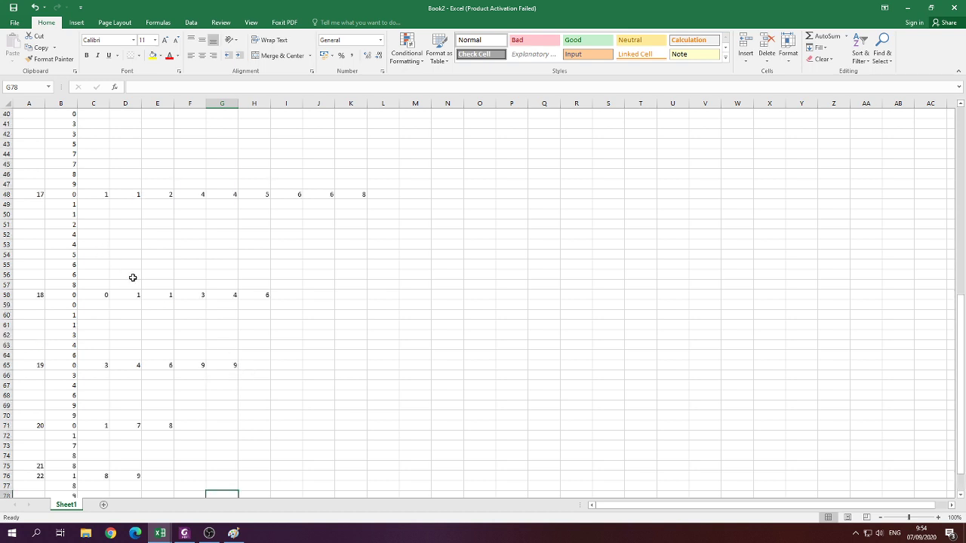
{"action": "left_click", "coordinate": [66, 235]}
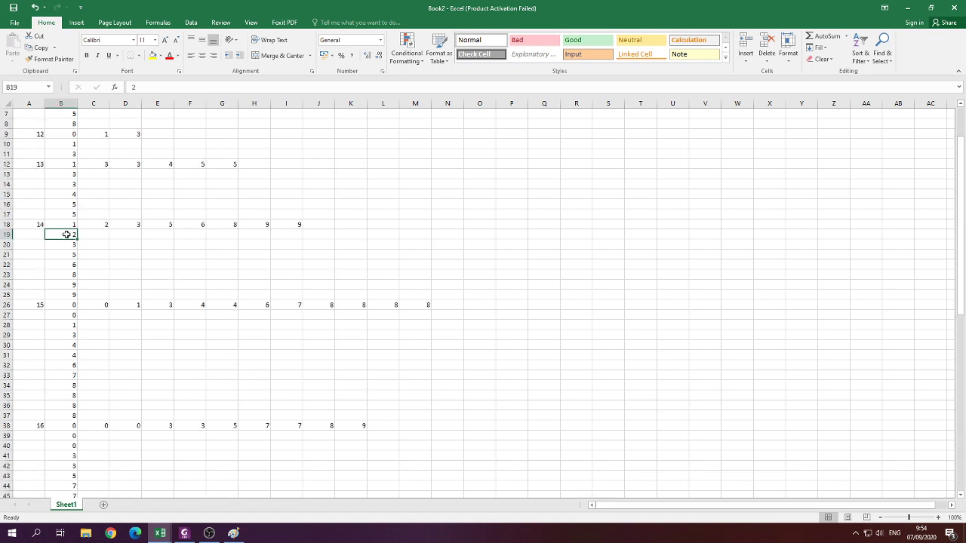
{"action": "left_click_drag", "start_coordinate": [67, 234], "coordinate": [67, 248]}
{"action": "left_click_drag", "start_coordinate": [68, 294], "coordinate": [69, 295]}
{"action": "left_click_drag", "start_coordinate": [68, 174], "coordinate": [69, 215]}
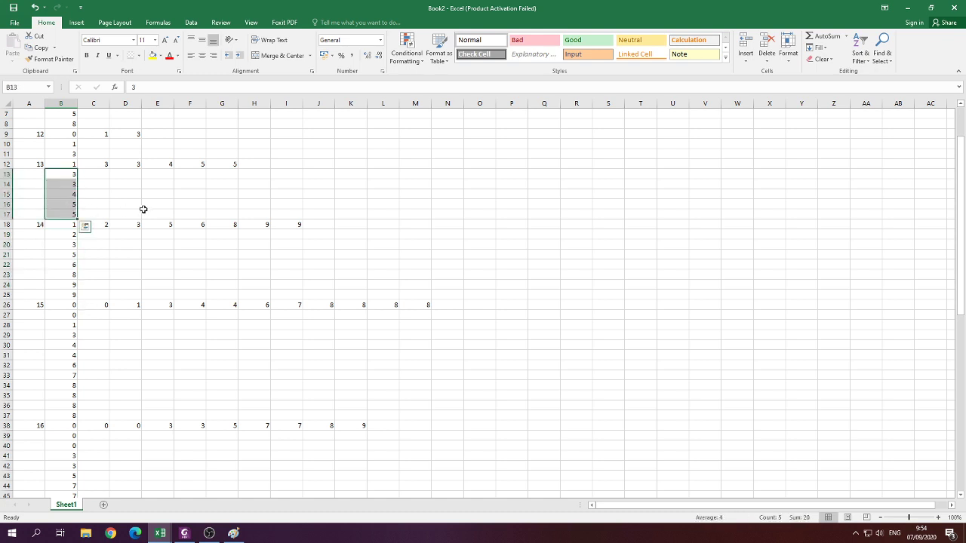
{"action": "scroll", "coordinate": [143, 209], "scroll_direction": "up", "scroll_amount": 2}
{"action": "left_click", "coordinate": [139, 131]}
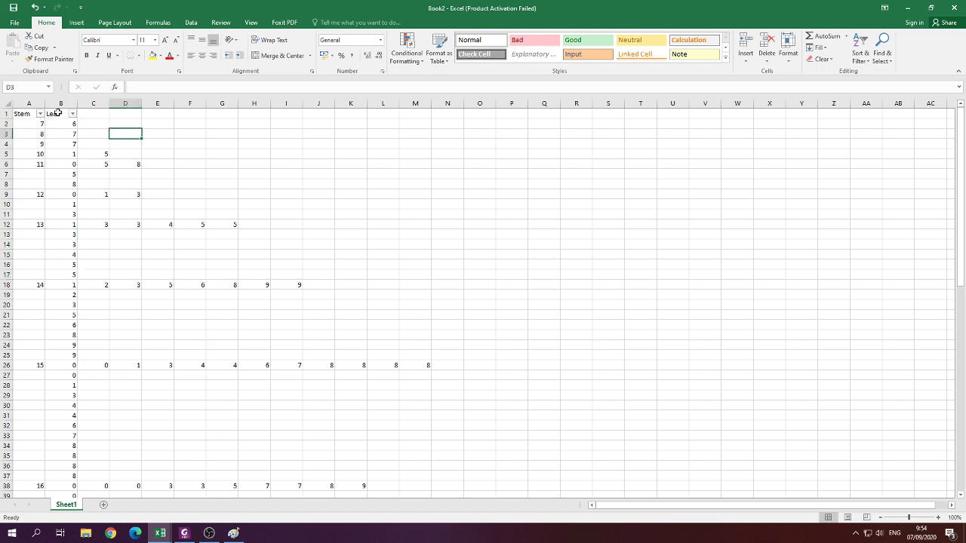
{"action": "left_click", "coordinate": [73, 114]}
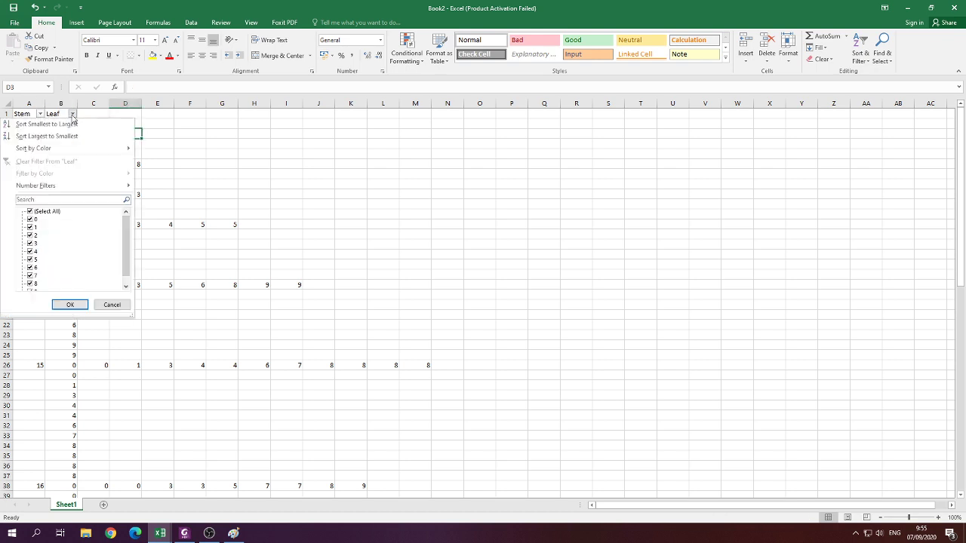
{"action": "left_click", "coordinate": [137, 286]}
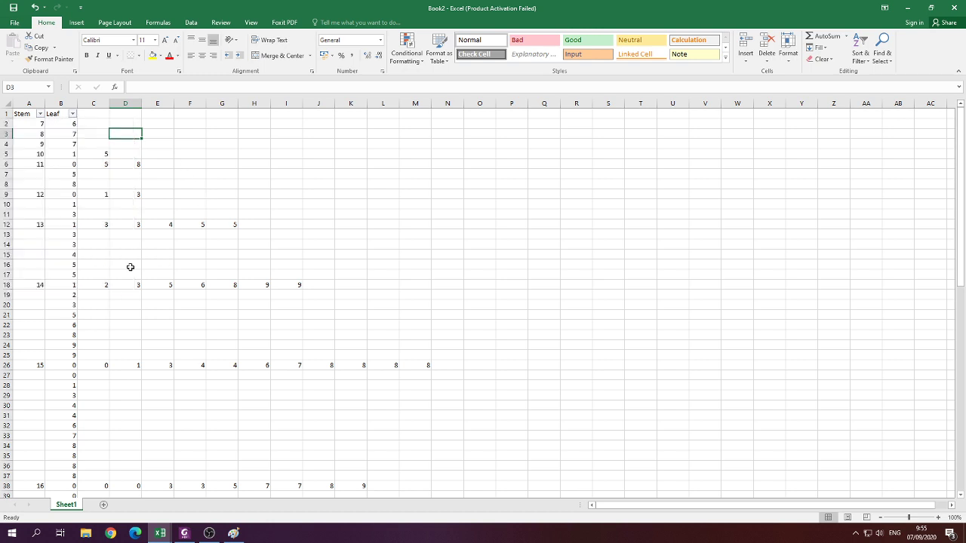
{"action": "left_click", "coordinate": [189, 103]}
Filter the Stem column to show only the rows with blank stems.
{"action": "left_click", "coordinate": [21, 115]}
{"action": "left_click", "coordinate": [40, 114]}
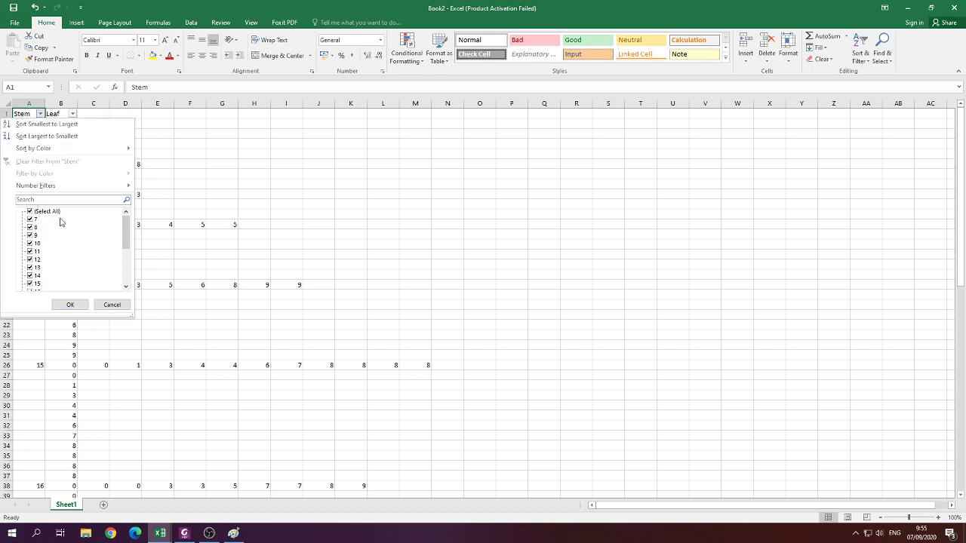
{"action": "mouse_move", "coordinate": [127, 240]}
{"action": "left_mouse_down"}
{"action": "mouse_move", "coordinate": [127, 275]}
{"action": "mouse_move", "coordinate": [128, 223]}
{"action": "left_mouse_up"}
{"action": "left_click", "coordinate": [30, 212]}
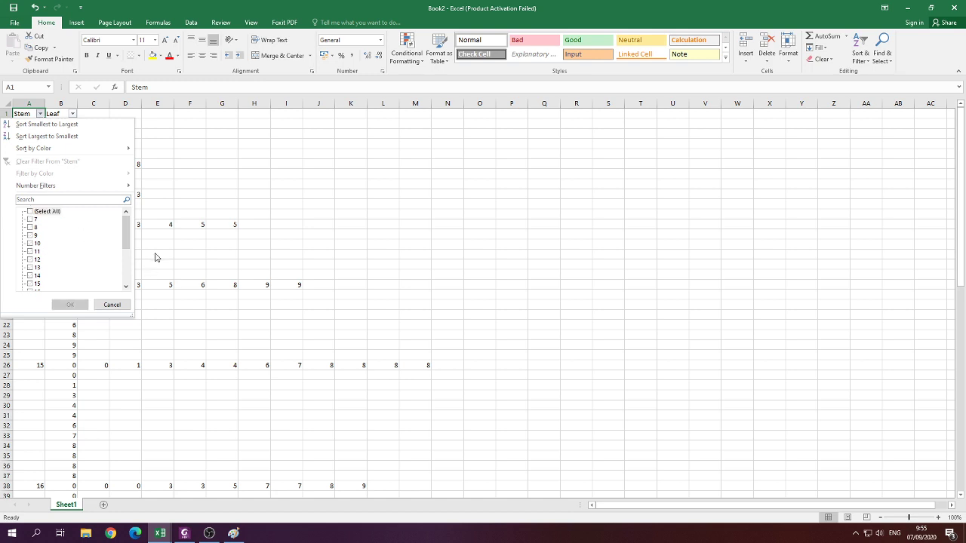
{"action": "left_click_drag", "start_coordinate": [127, 234], "coordinate": [127, 273]}
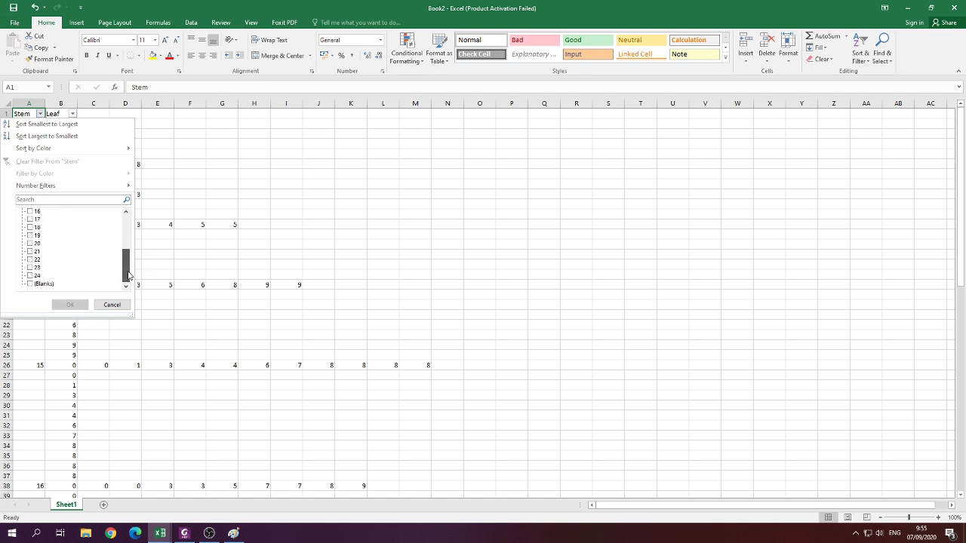
{"action": "left_click", "coordinate": [30, 283]}
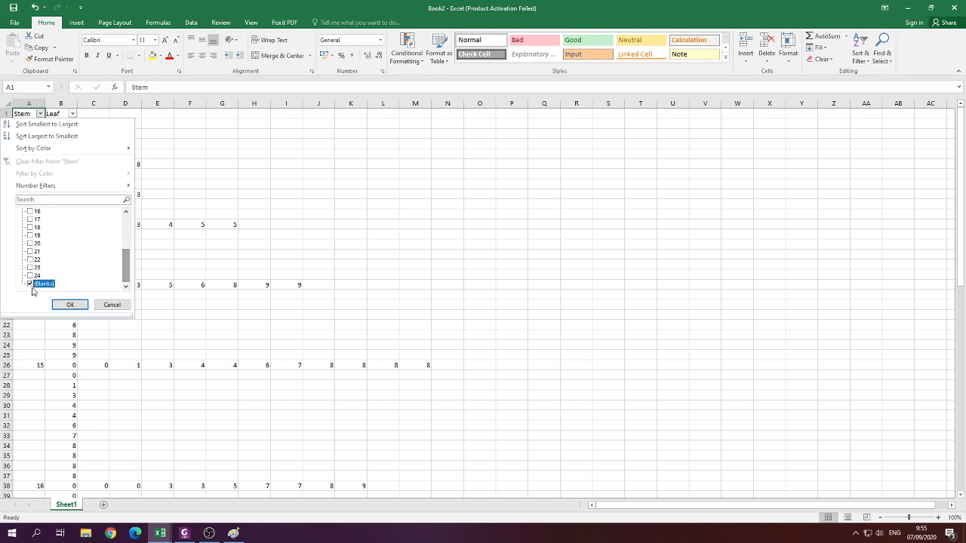
{"action": "left_click", "coordinate": [69, 304]}
{"action": "left_click", "coordinate": [222, 223]}
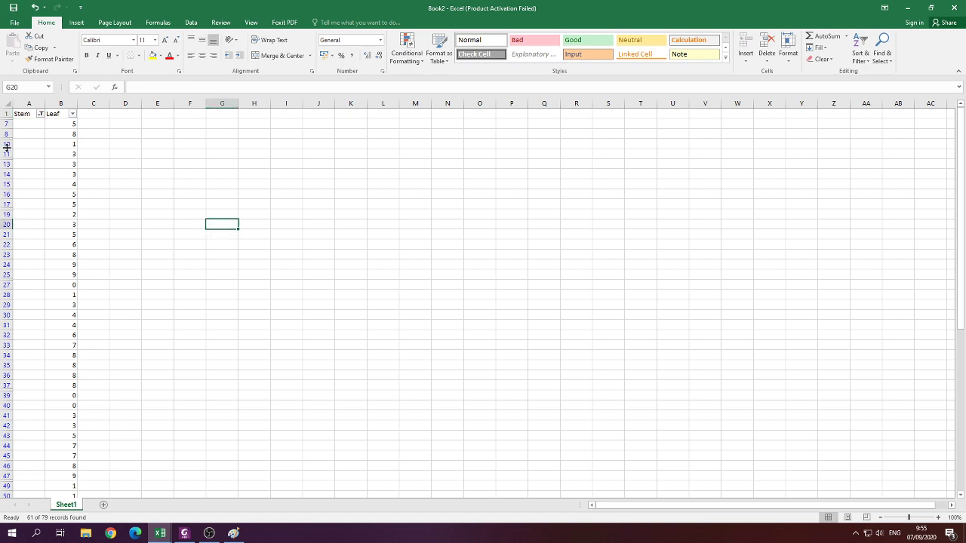
Delete all the filtered blank-stem rows from row 7 through row 78.
{"action": "left_click", "coordinate": [8, 127]}
{"action": "scroll", "coordinate": [110, 191], "scroll_direction": "down", "scroll_amount": 5}
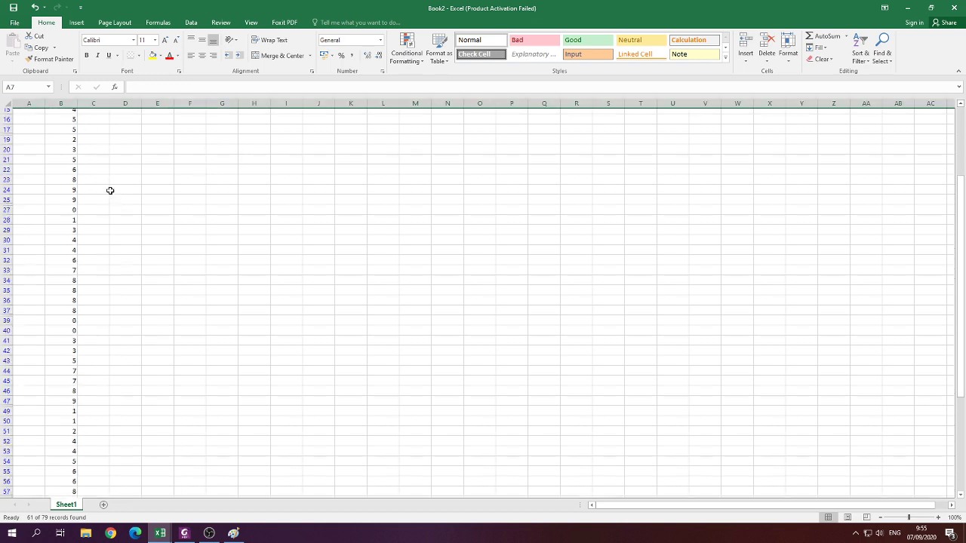
{"action": "scroll", "coordinate": [110, 190], "scroll_direction": "down", "scroll_amount": 5}
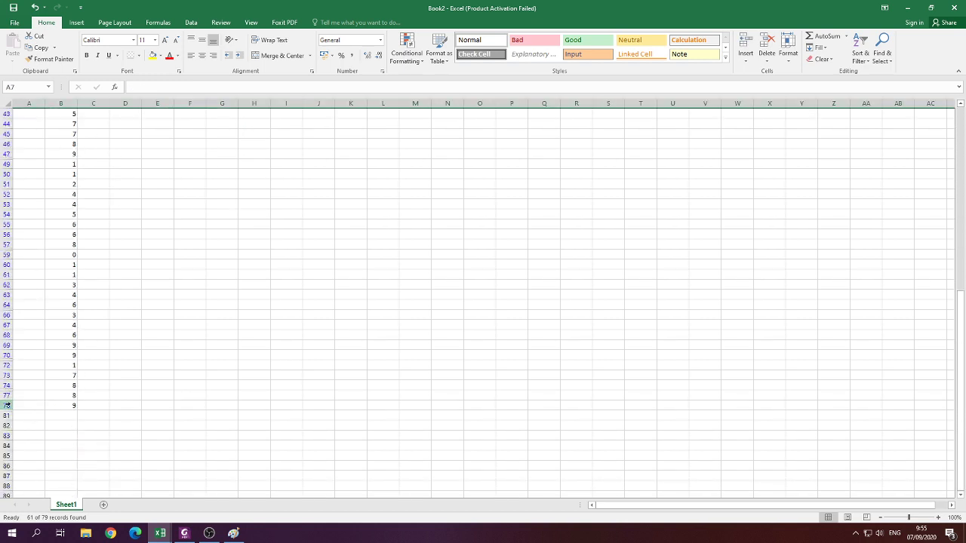
{"action": "left_click", "coordinate": [7, 406], "text": "shift"}
{"action": "right_click", "coordinate": [11, 408]}
{"action": "left_click", "coordinate": [41, 334]}
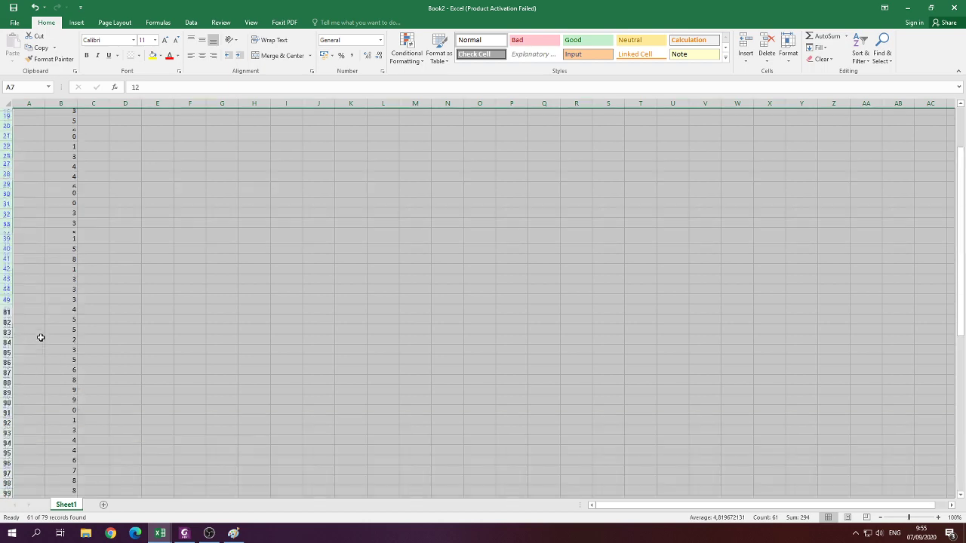
{"action": "left_click", "coordinate": [99, 304]}
Reset the Stem column filter to select all values so every remaining stem row is shown.
{"action": "left_click", "coordinate": [40, 113]}
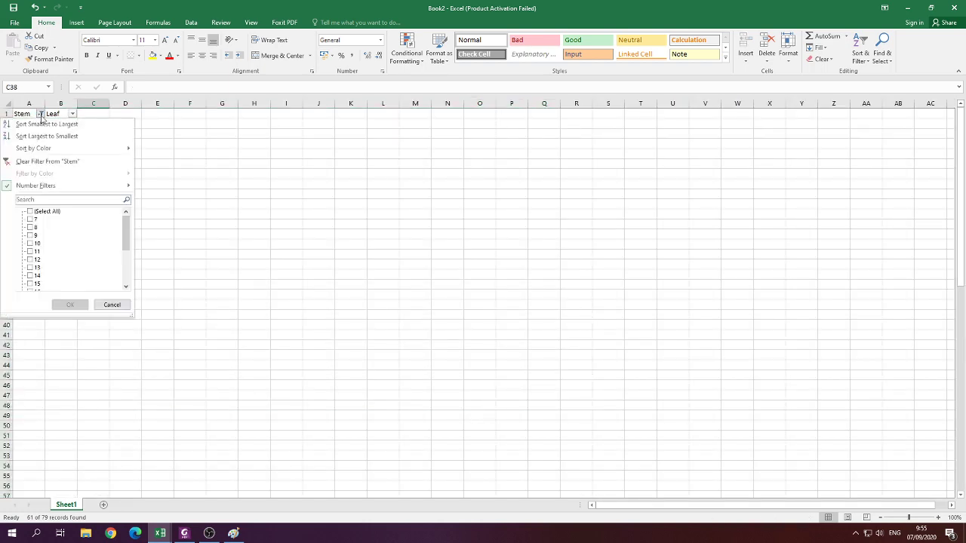
{"action": "left_click", "coordinate": [31, 212]}
{"action": "left_click", "coordinate": [70, 304]}
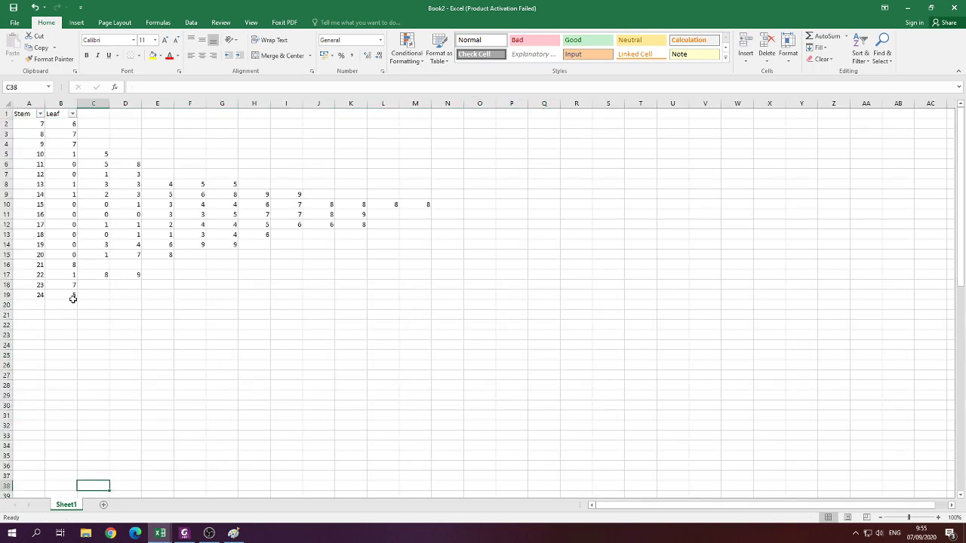
{"action": "left_click", "coordinate": [253, 285]}
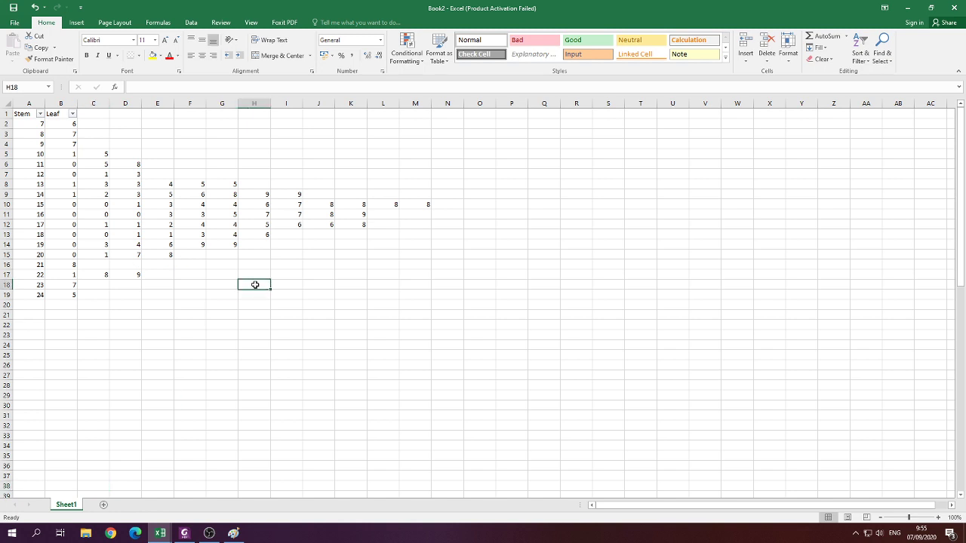
Add a right border to the Stem column range A1:A19 and select cell N1.
{"action": "mouse_move", "coordinate": [42, 125]}
{"action": "left_mouse_down"}
{"action": "mouse_move", "coordinate": [24, 165]}
{"action": "mouse_move", "coordinate": [17, 296]}
{"action": "mouse_move", "coordinate": [21, 118]}
{"action": "mouse_move", "coordinate": [57, 116]}
{"action": "left_mouse_up"}
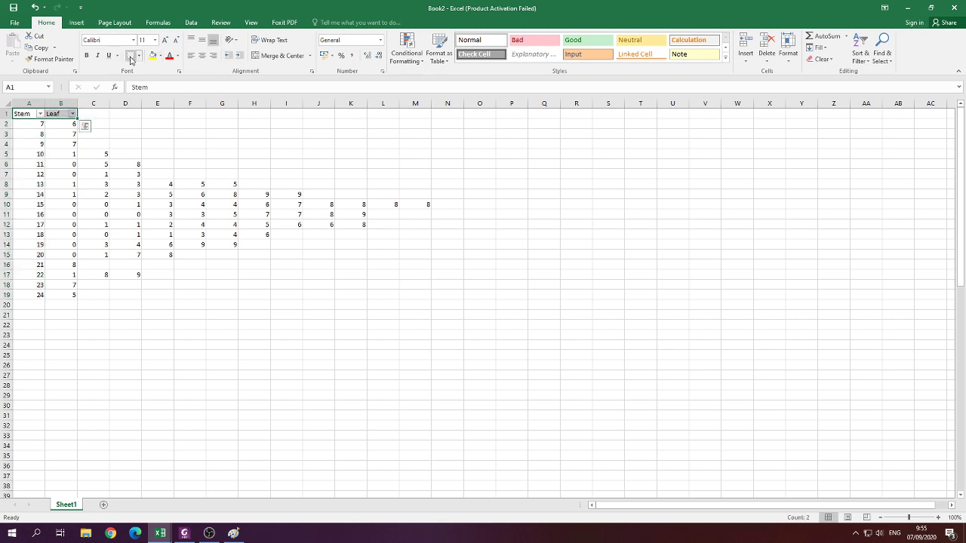
{"action": "left_click", "coordinate": [125, 154]}
{"action": "left_click_drag", "start_coordinate": [20, 118], "coordinate": [30, 293]}
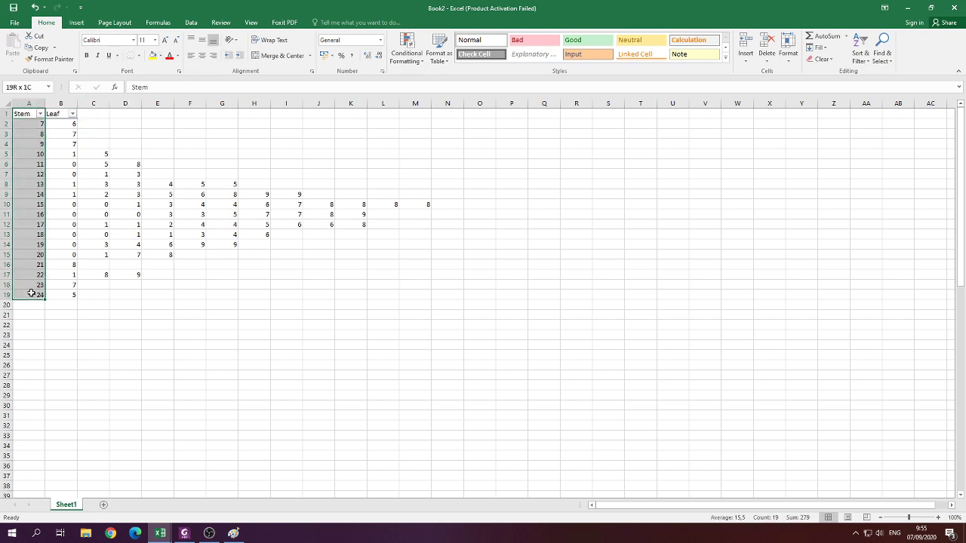
{"action": "left_click", "coordinate": [142, 56]}
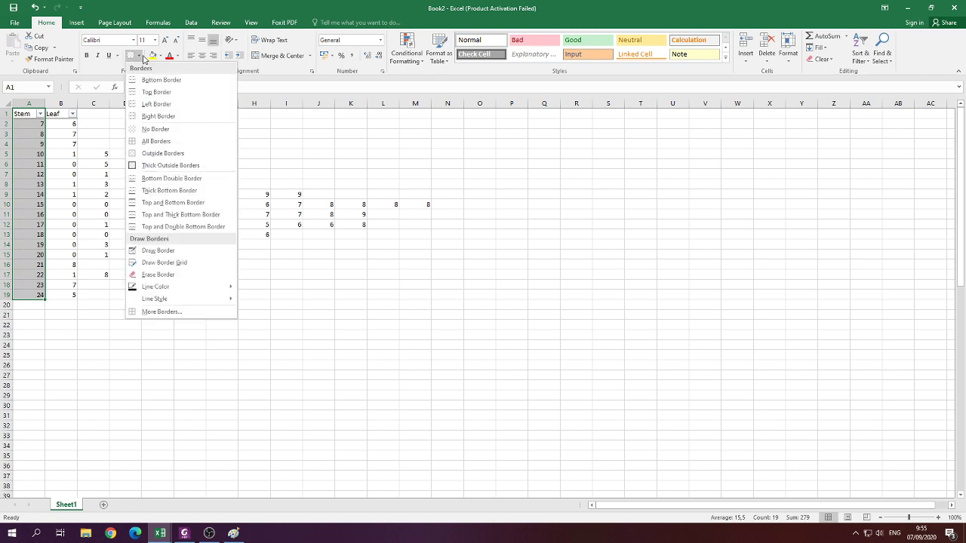
{"action": "left_click", "coordinate": [156, 117]}
{"action": "left_click", "coordinate": [222, 134]}
{"action": "left_click", "coordinate": [445, 115]}
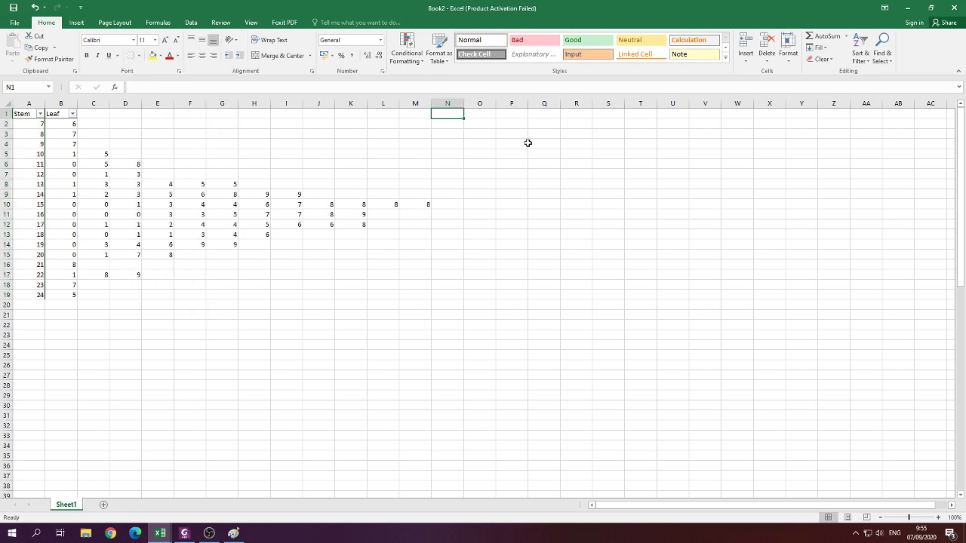
{"action": "type", "text": "COunt"}
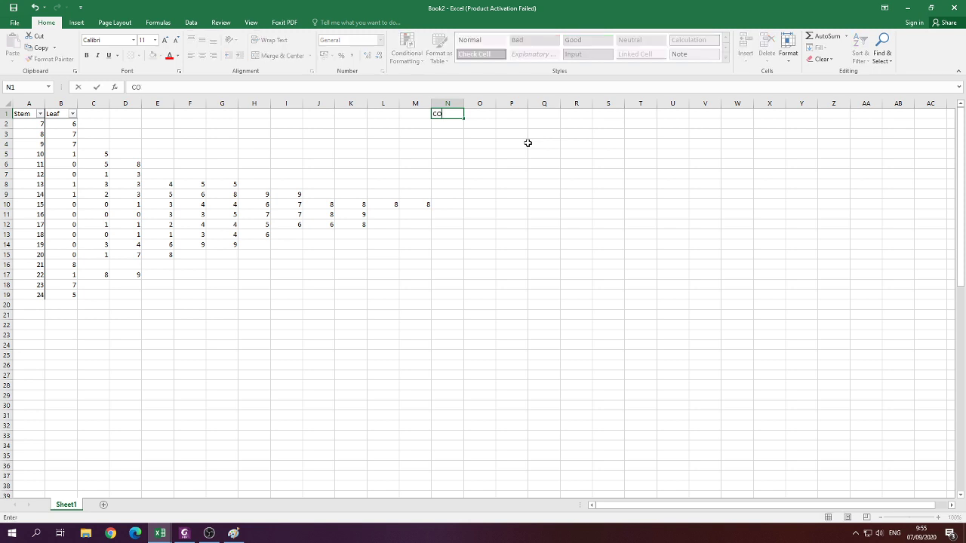
{"action": "key", "text": "BackSpace"}
{"action": "key", "text": "BackSpace"}
{"action": "key", "text": "BackSpace"}
{"action": "key", "text": "BackSpace"}
{"action": "key", "text": "BackSpace"}
{"action": "key", "text": "Escape"}
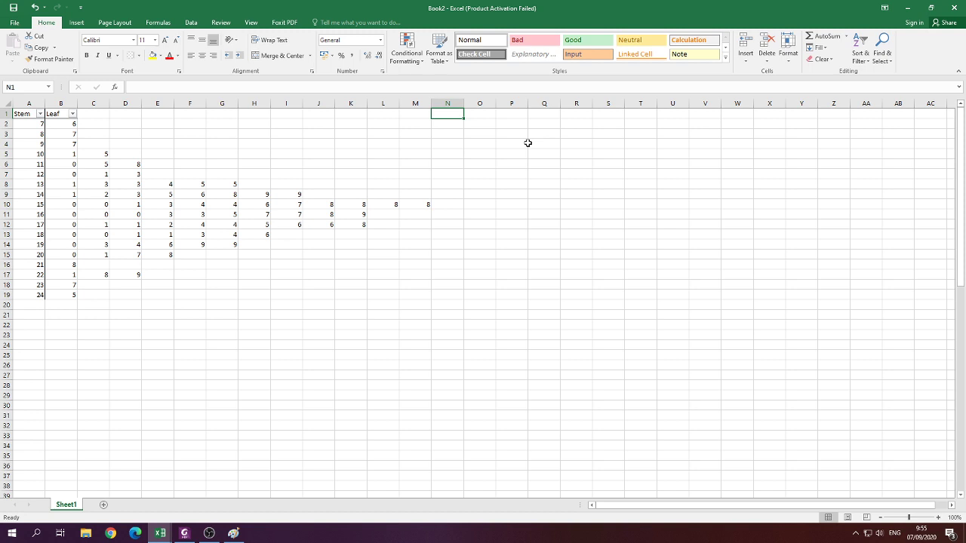
Enter the header Frequency in cell N1.
{"action": "type", "text": "Frequency"}
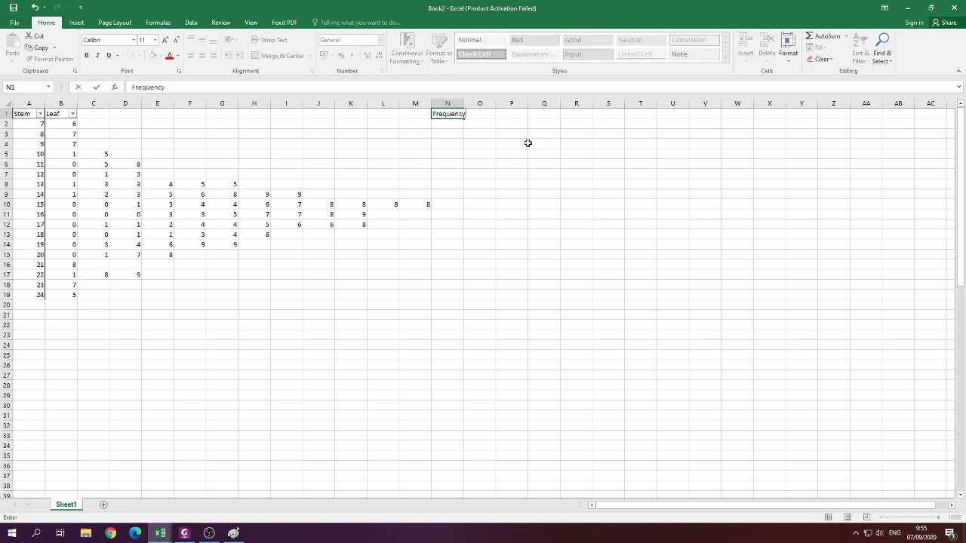
{"action": "key", "text": "Return"}
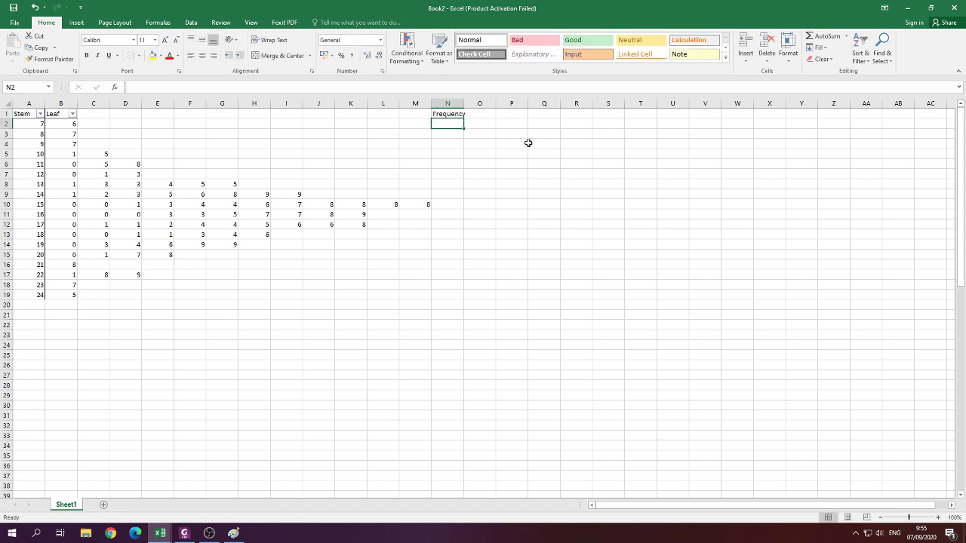
{"action": "left_click_drag", "start_coordinate": [27, 123], "coordinate": [87, 155]}
{"action": "key", "text": "Right"}
{"action": "key", "text": "Right"}
{"action": "key", "text": "Right"}
{"action": "key", "text": "Right"}
{"action": "key", "text": "Right"}
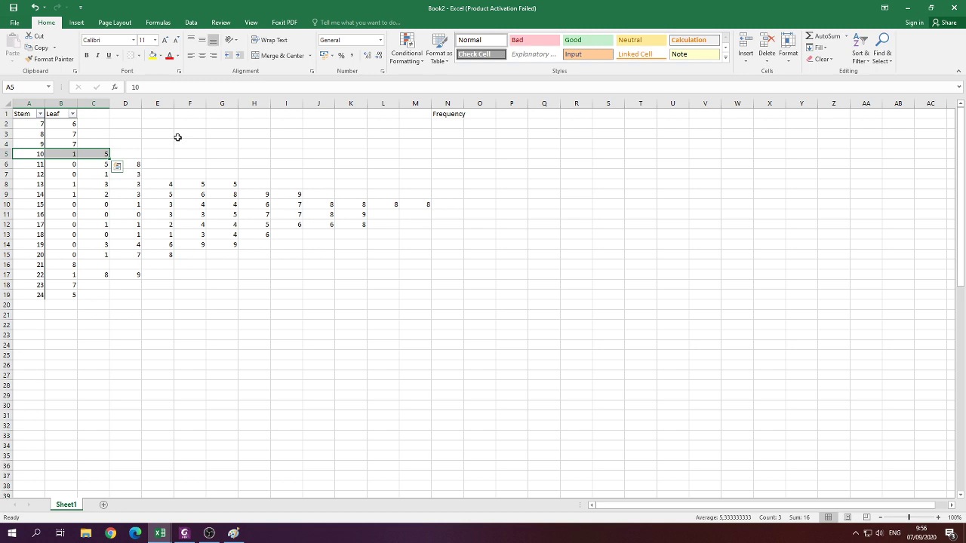
Enter a COUNT formula in cell N2 that counts the first stem's leaf values across B2:M2.
{"action": "left_click", "coordinate": [451, 125]}
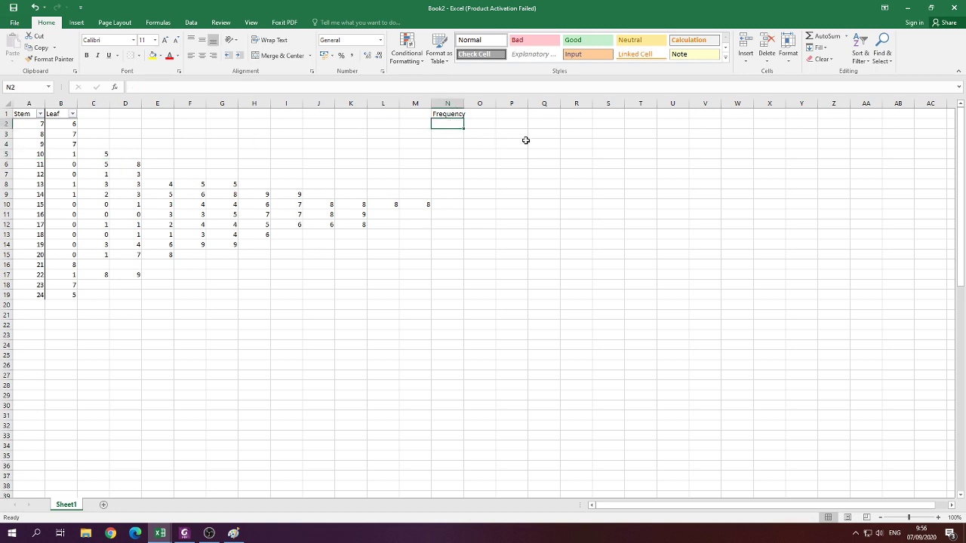
{"action": "type", "text": "=coun"}
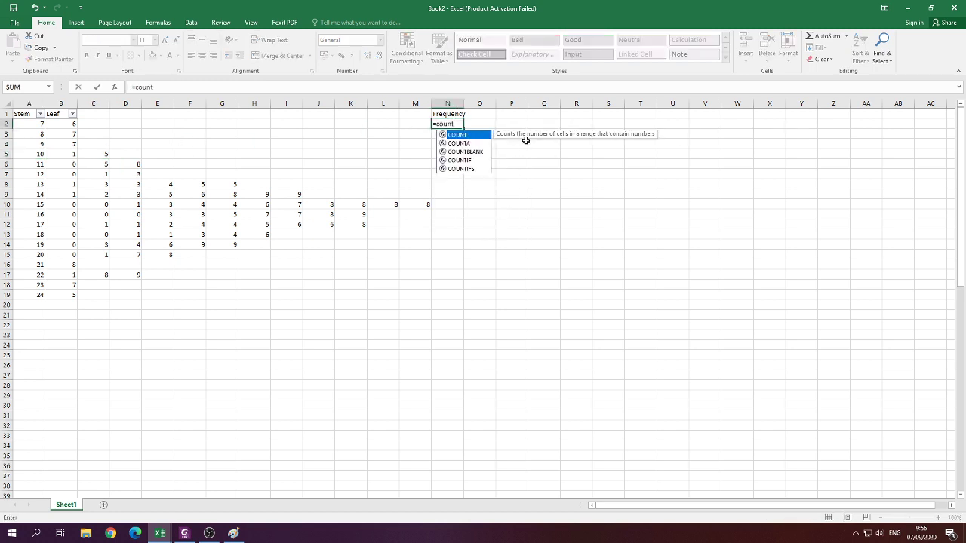
{"action": "type", "text": "t("}
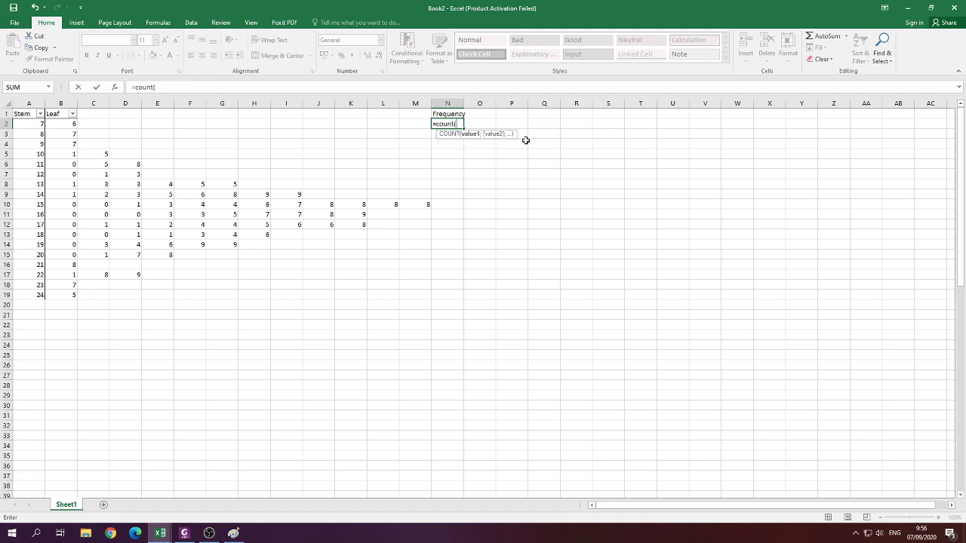
{"action": "left_click", "coordinate": [68, 124]}
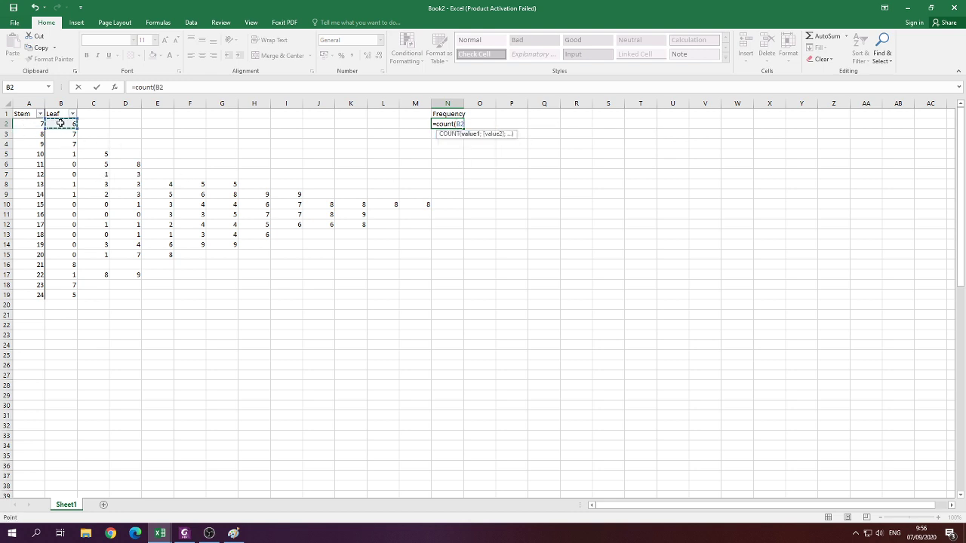
{"action": "key", "text": "shift+Right"}
{"action": "key", "text": "shift+Right"}
{"action": "key", "text": "shift+Right"}
{"action": "key", "text": "shift+Right"}
{"action": "key", "text": "shift+Right"}
{"action": "key", "text": "shift+Right"}
{"action": "key", "text": "shift+Right"}
{"action": "key", "text": "shift+Right"}
{"action": "key", "text": "shift+Right"}
{"action": "key", "text": "shift+Right"}
{"action": "key", "text": "shift+Right"}
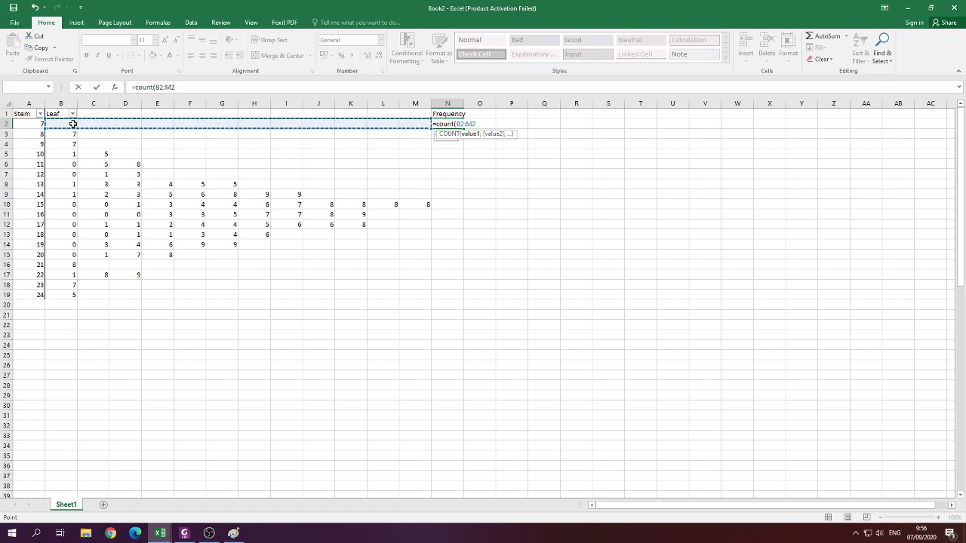
{"action": "key", "text": "Return"}
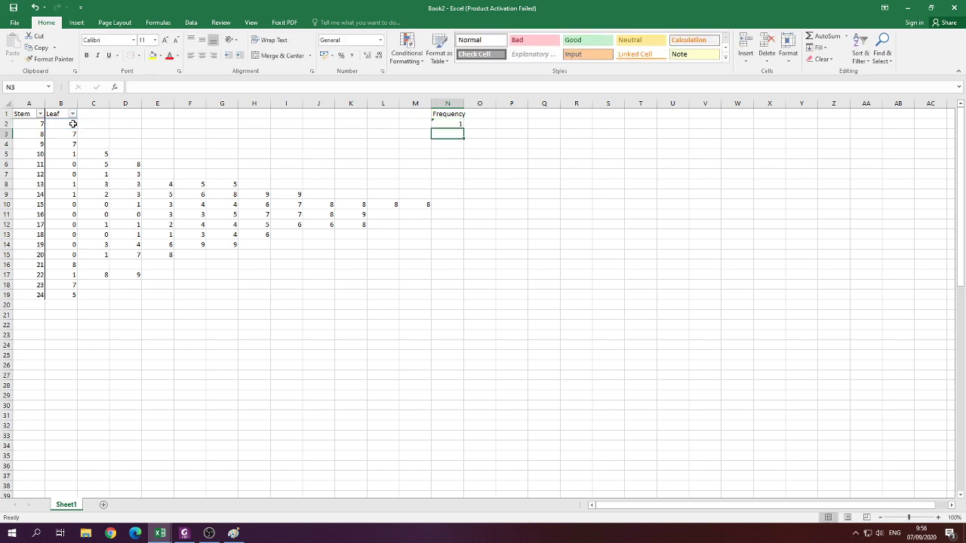
Copy the COUNT formula from cell N2 in the Frequency column.
{"action": "key", "text": "Up"}
{"action": "key", "text": "ctrl+c"}
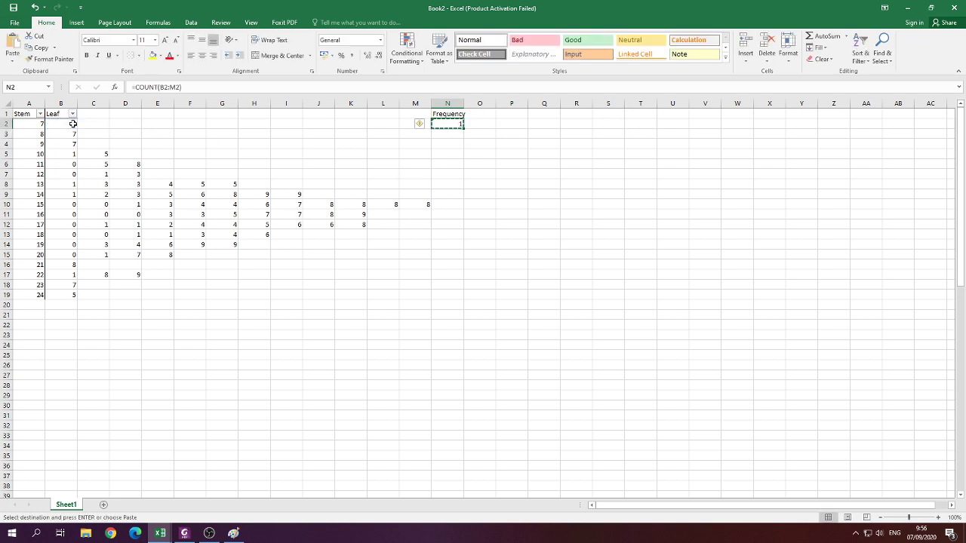
Paste the copied N2 count formula down the Frequency column through N18.
{"action": "key", "text": "Left"}
{"action": "key", "text": "Left"}
{"action": "key", "text": "Left"}
{"action": "key", "text": "Left"}
{"action": "key", "text": "Left"}
{"action": "key", "text": "Left"}
{"action": "key", "text": "Left"}
{"action": "key", "text": "Left"}
{"action": "key", "text": "Left"}
{"action": "key", "text": "Left"}
{"action": "key", "text": "Left"}
{"action": "key", "text": "Left"}
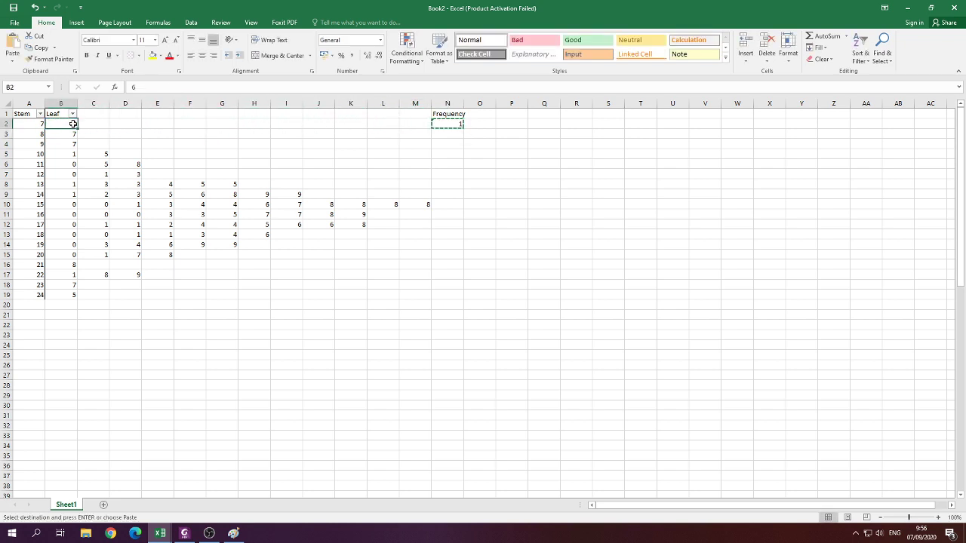
{"action": "key", "text": "ctrl+Down"}
{"action": "key", "text": "Right"}
{"action": "key", "text": "Right"}
{"action": "key", "text": "Right"}
{"action": "key", "text": "Right"}
{"action": "key", "text": "Right"}
{"action": "key", "text": "Right"}
{"action": "key", "text": "Right"}
{"action": "key", "text": "Right"}
{"action": "key", "text": "Right"}
{"action": "key", "text": "Right"}
{"action": "key", "text": "Right"}
{"action": "key", "text": "Right"}
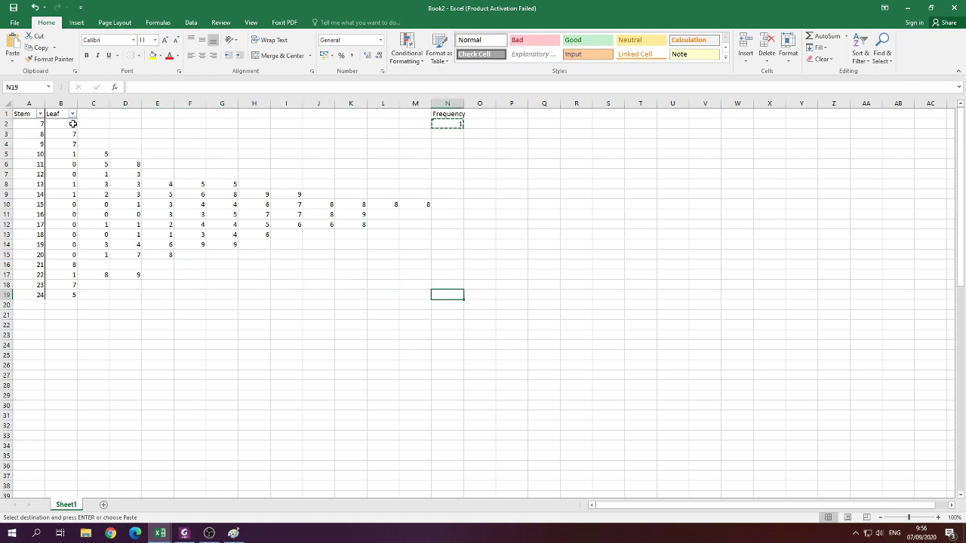
{"action": "key", "text": "ctrl+shift+Up"}
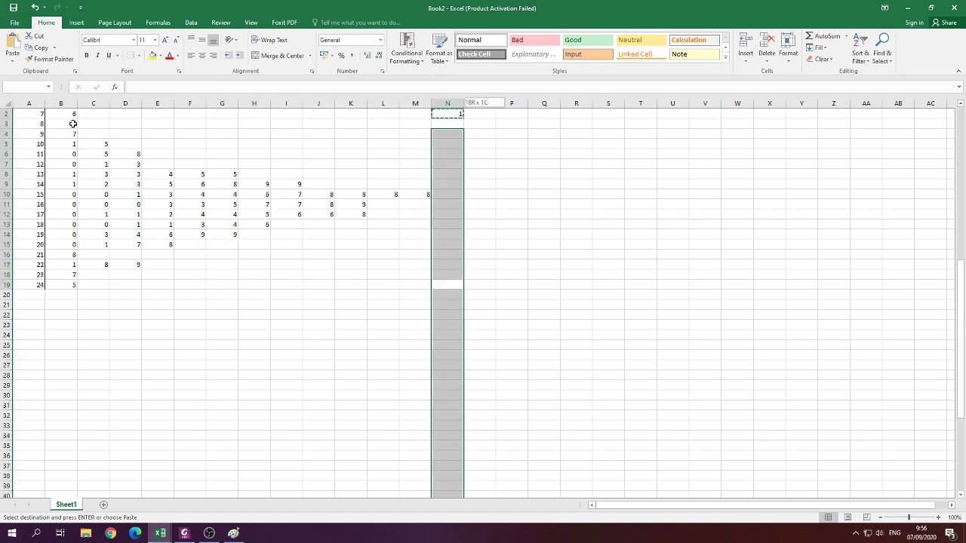
{"action": "key", "text": "Up"}
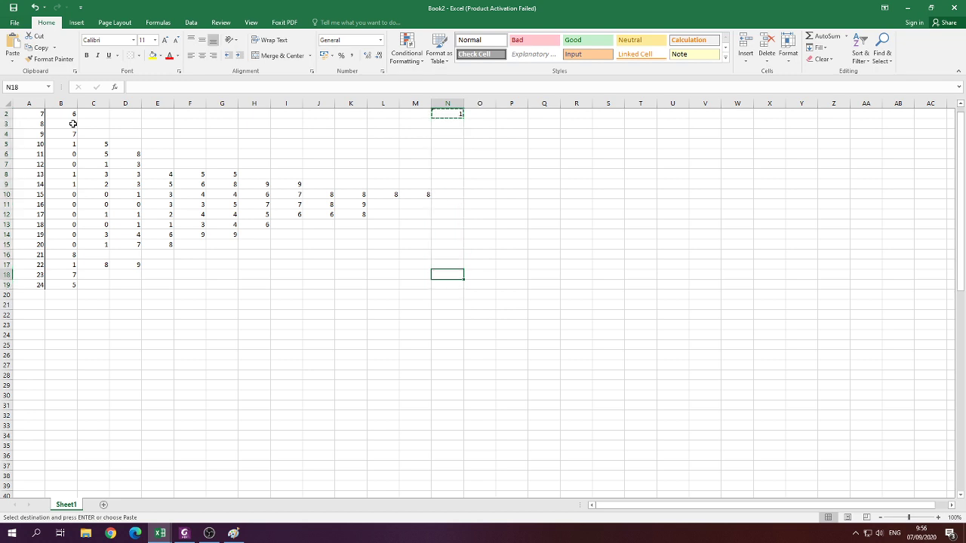
{"action": "key", "text": "ctrl+shift+Up"}
{"action": "key", "text": "ctrl+v"}
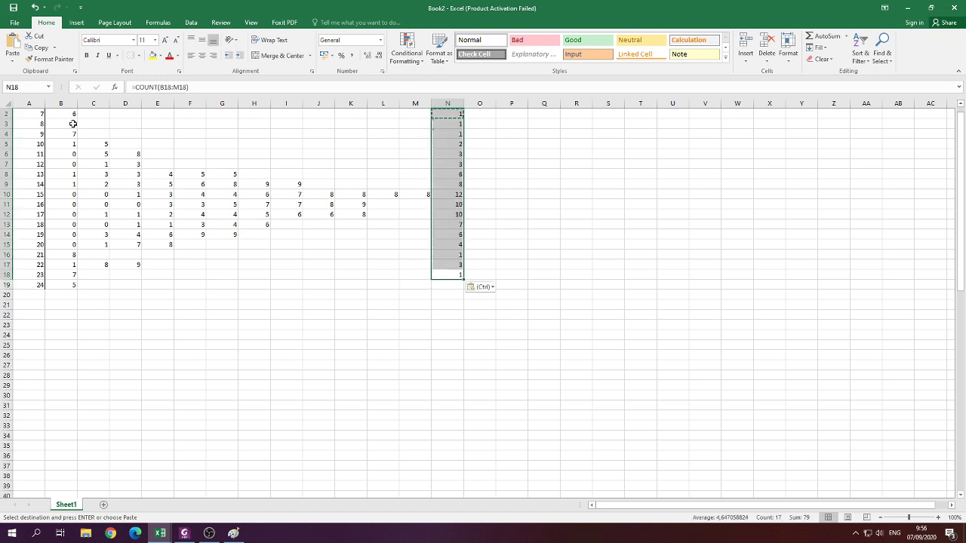
Return to the start of the Frequency column and autofit its width to the header.
{"action": "key", "text": "Down"}
{"action": "key", "text": "ctrl+Up"}
{"action": "key", "text": "ctrl+Up"}
{"action": "key", "text": "Down"}
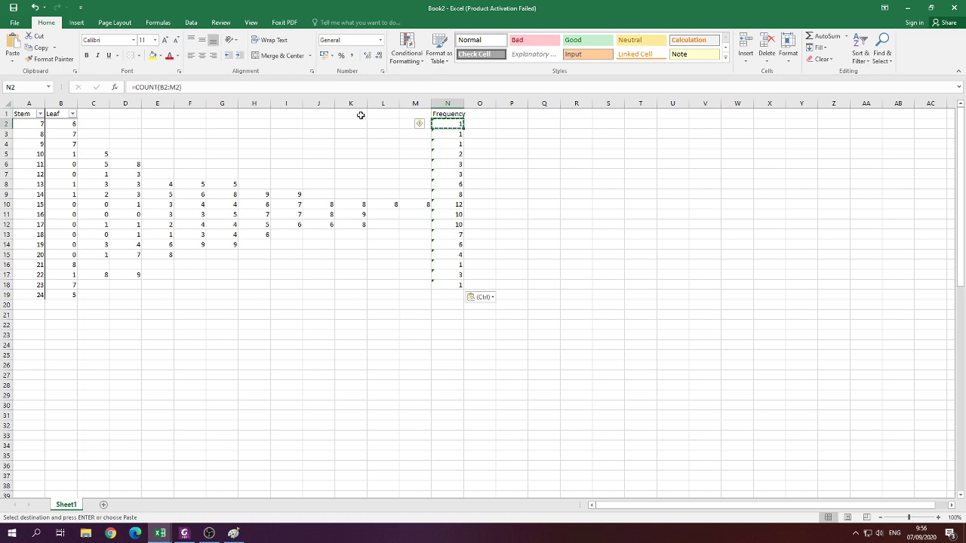
{"action": "double_click", "coordinate": [466, 104]}
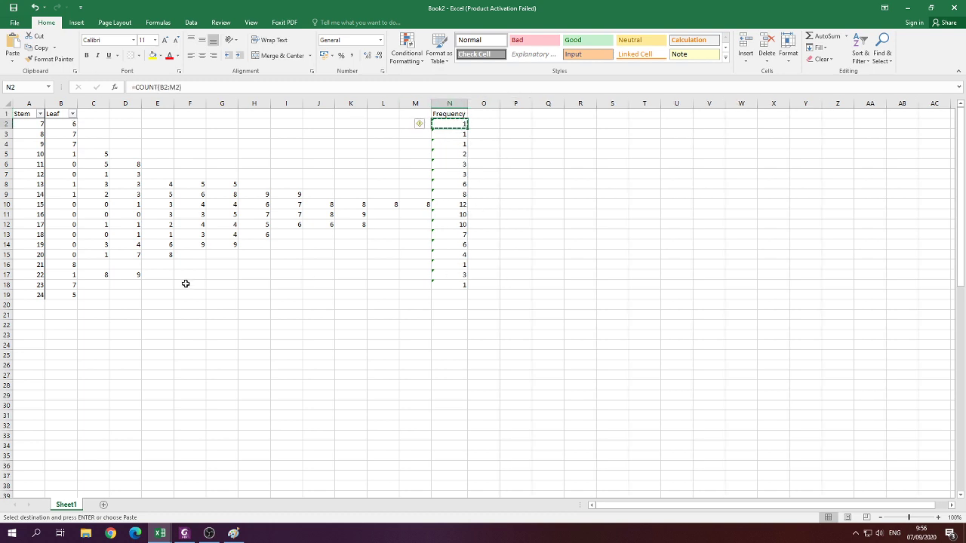
Copy the count formula from N18 into N19 and postpone the MyASUS update reminder.
{"action": "left_click", "coordinate": [71, 295]}
{"action": "left_click", "coordinate": [461, 284]}
{"action": "key", "text": "ctrl+c"}
{"action": "left_click", "coordinate": [461, 295]}
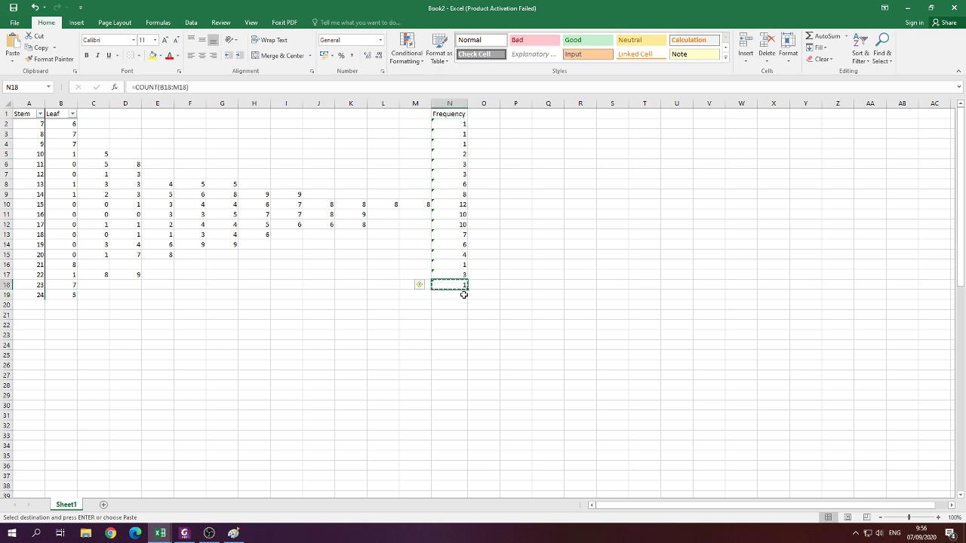
{"action": "key", "text": "Escape"}
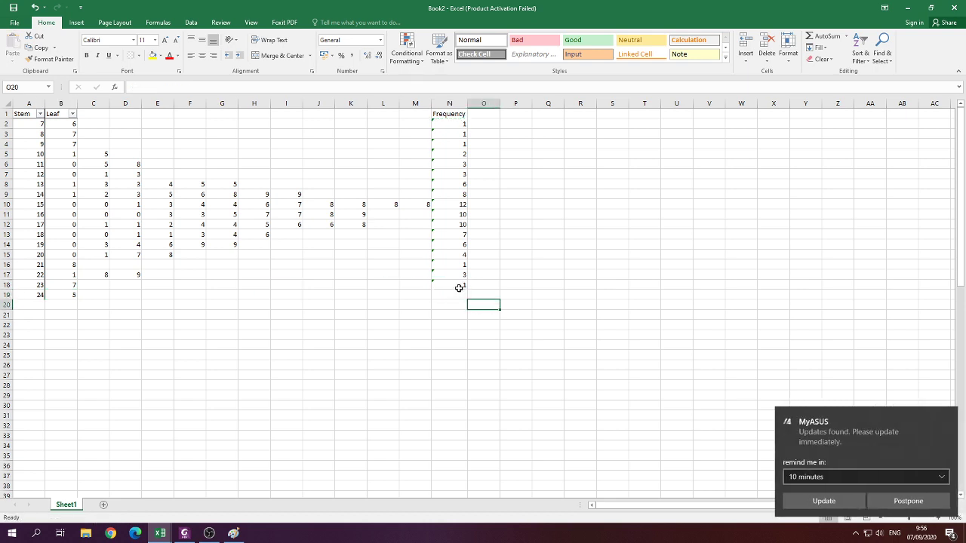
{"action": "left_click", "coordinate": [460, 287]}
{"action": "key", "text": "ctrl+c"}
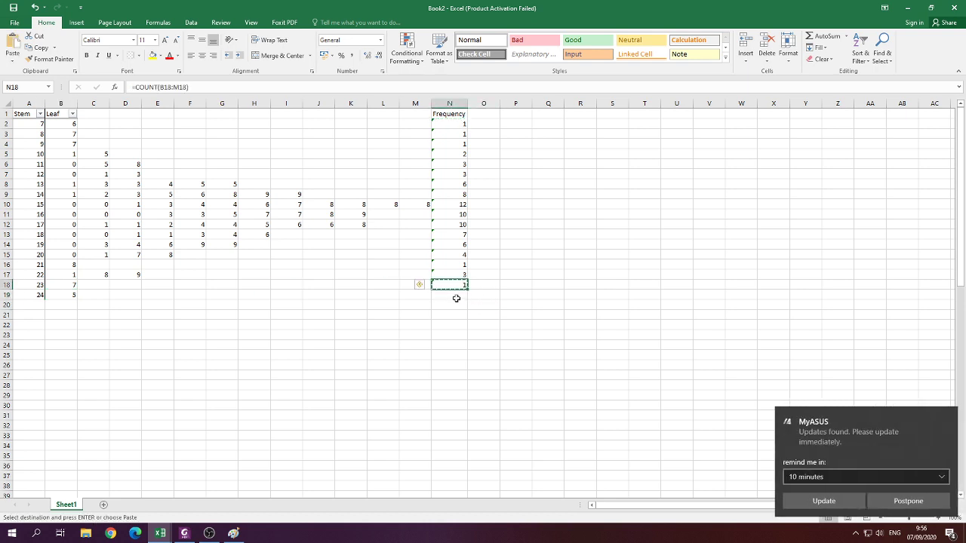
{"action": "left_click", "coordinate": [456, 295]}
{"action": "key", "text": "ctrl+v"}
{"action": "left_click", "coordinate": [453, 334]}
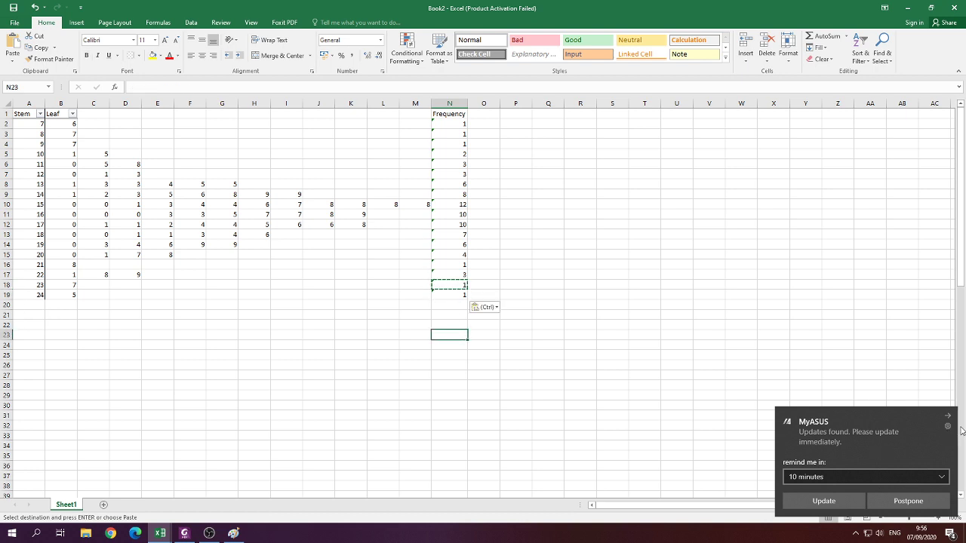
{"action": "left_click", "coordinate": [915, 502]}
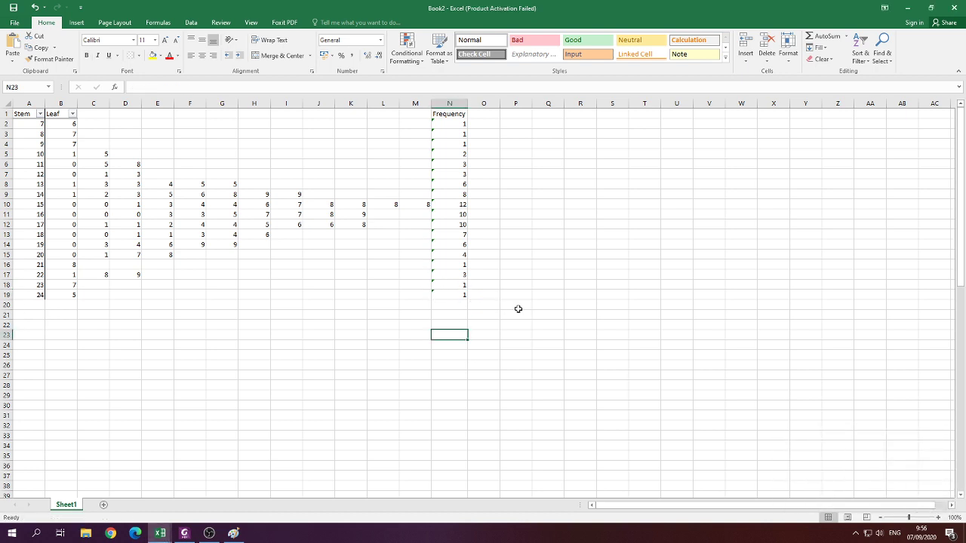
{"action": "key", "text": "Escape"}
Check the ranges used by the count formulas in the first and last Frequency cells, N2 and N19.
{"action": "left_click", "coordinate": [460, 295]}
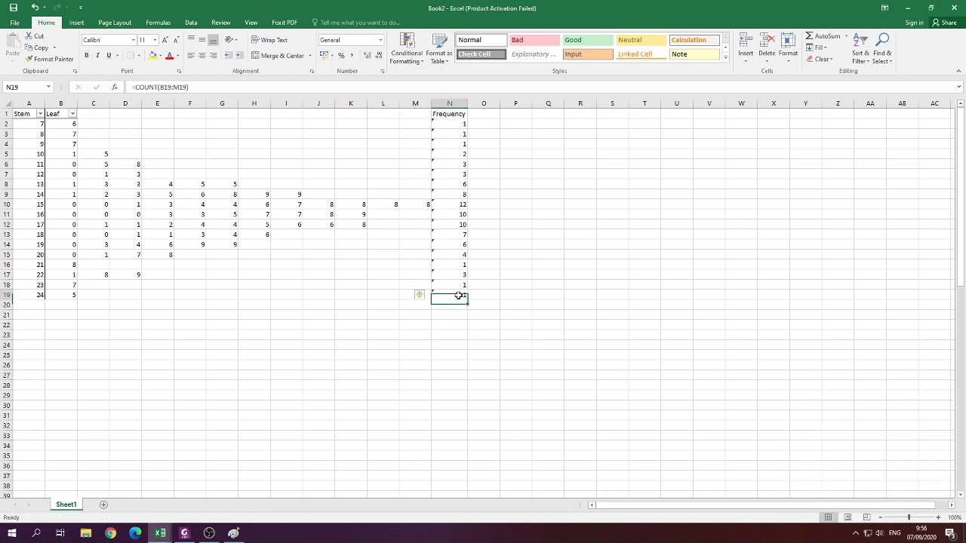
{"action": "left_click", "coordinate": [456, 124]}
{"action": "left_click", "coordinate": [159, 88]}
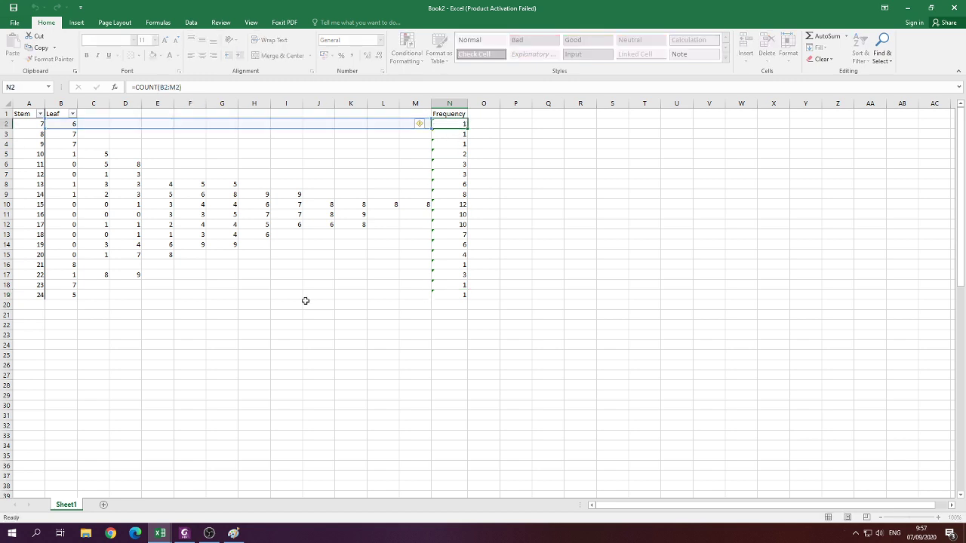
{"action": "key", "text": "Escape"}
{"action": "key", "text": "ctrl+Down"}
{"action": "left_click", "coordinate": [158, 89]}
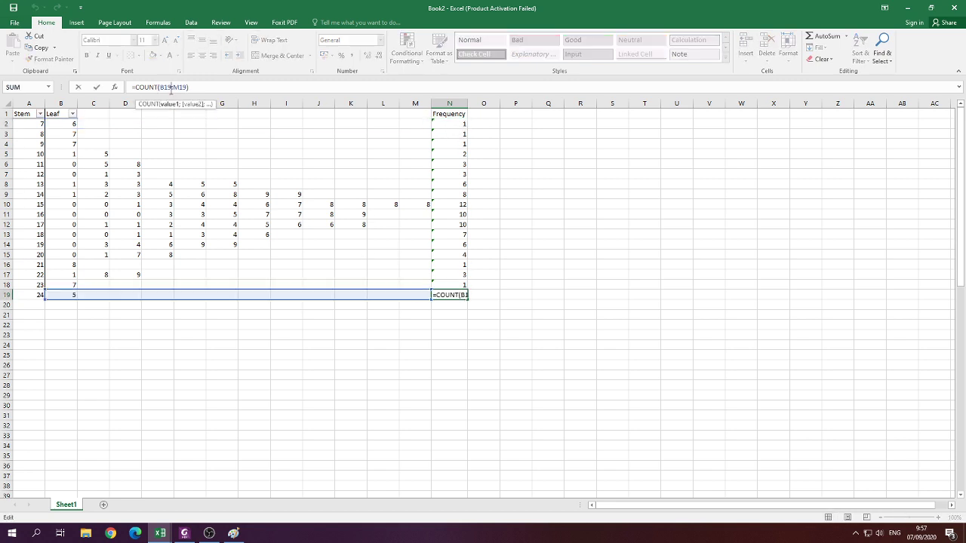
{"action": "left_click", "coordinate": [452, 345]}
Enter the label TOTAL in M20 and sum the frequencies N2:N19 in N20.
{"action": "left_click", "coordinate": [411, 304]}
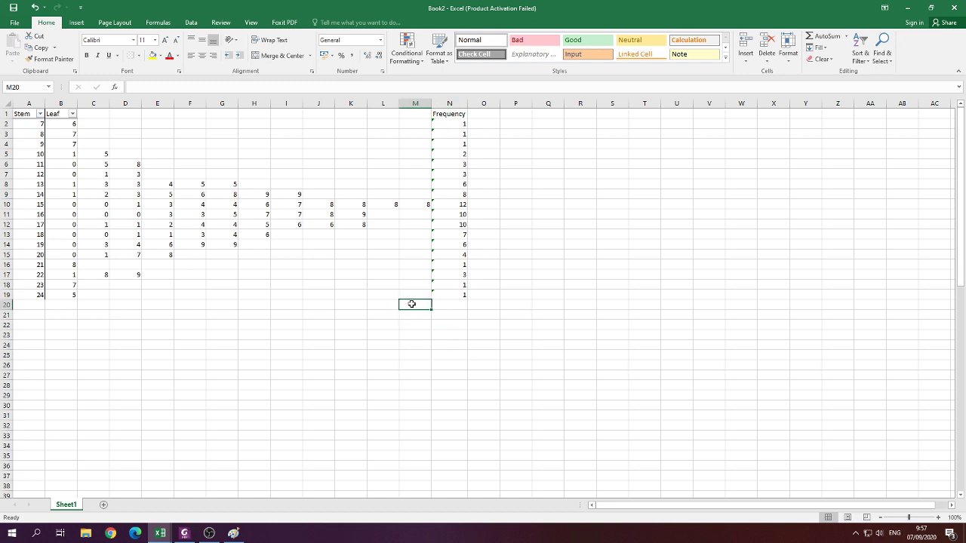
{"action": "type", "text": "TOTAL"}
{"action": "key", "text": "Return"}
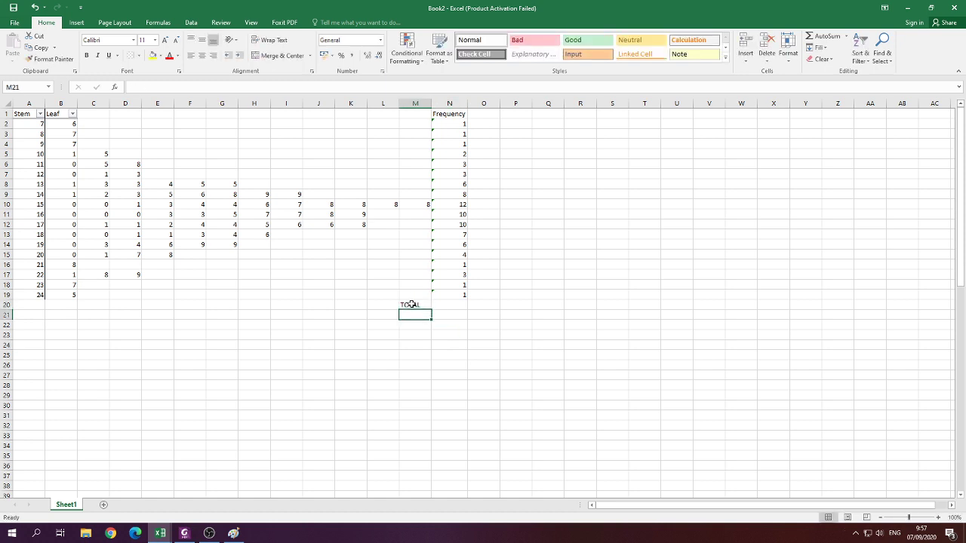
{"action": "key", "text": "Up"}
{"action": "key", "text": "Right"}
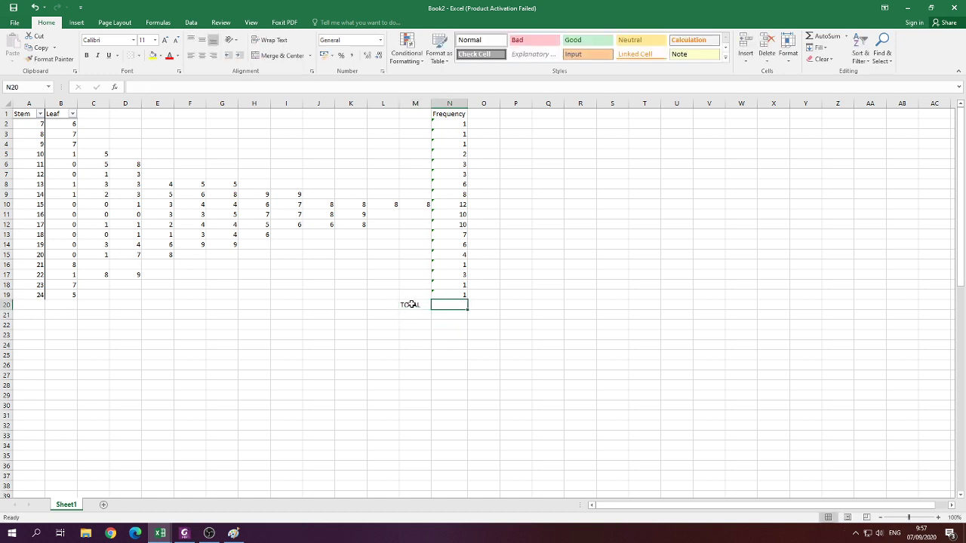
{"action": "type", "text": "=sum("}
{"action": "key", "text": "Up"}
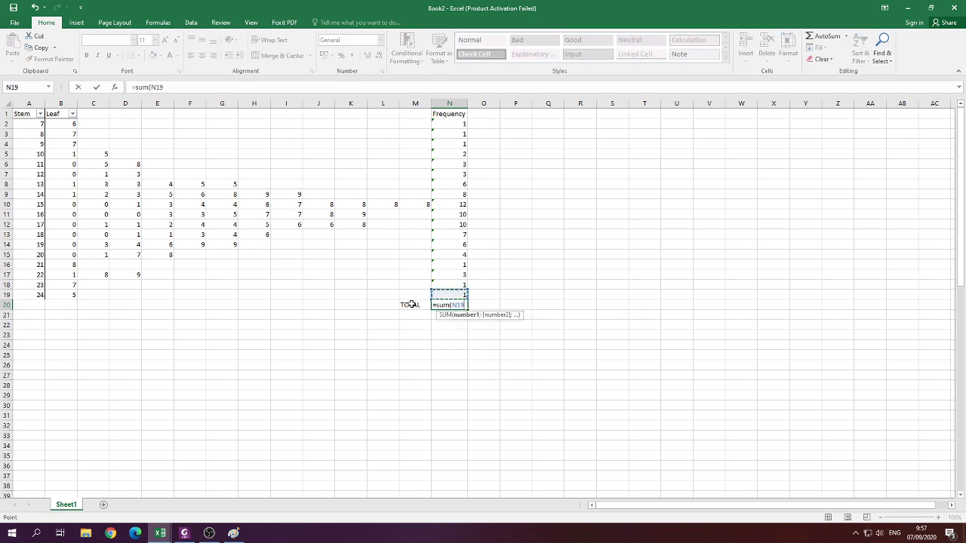
{"action": "key", "text": "ctrl+shift+Up"}
{"action": "key", "text": "Return"}
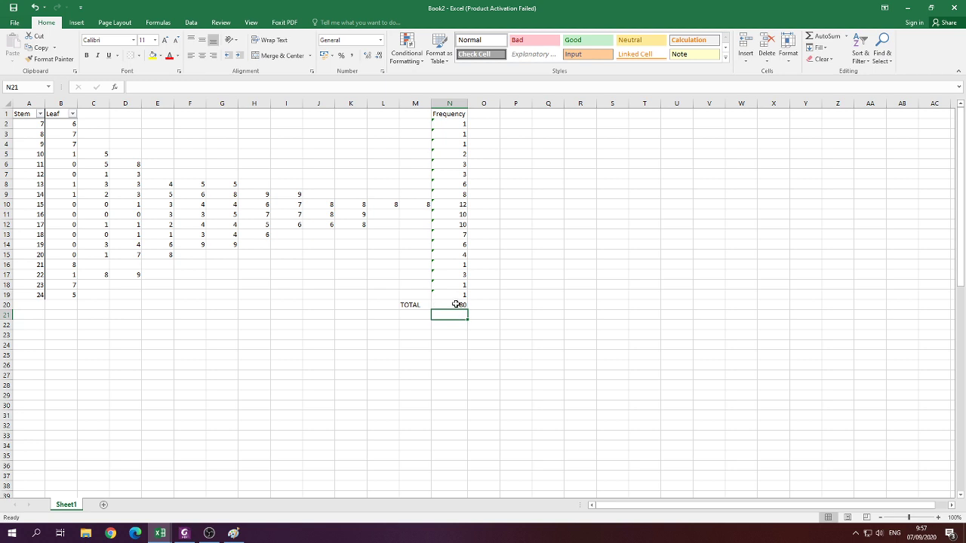
{"action": "left_click", "coordinate": [447, 302]}
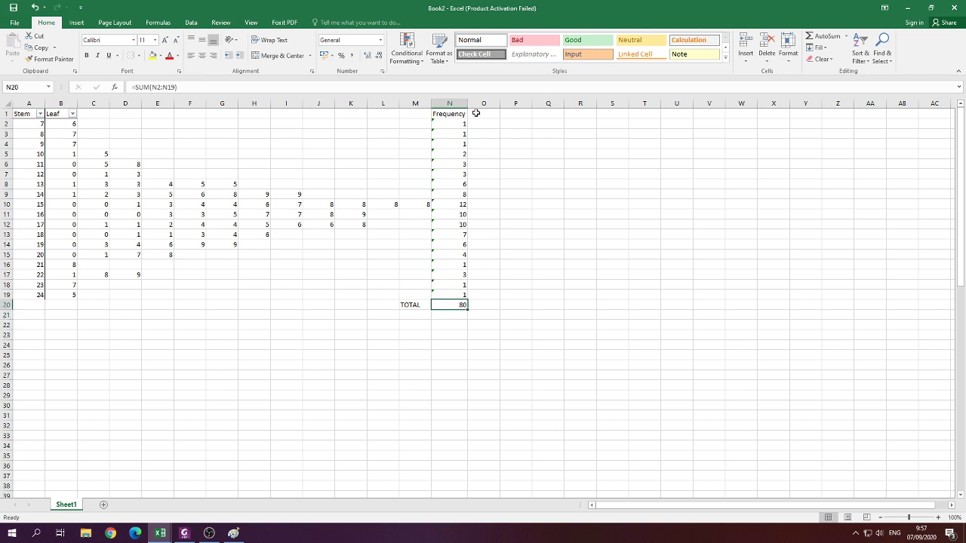
Change the header in N1 to "Frequency (f)" and autofit the column to it.
{"action": "left_click", "coordinate": [444, 117]}
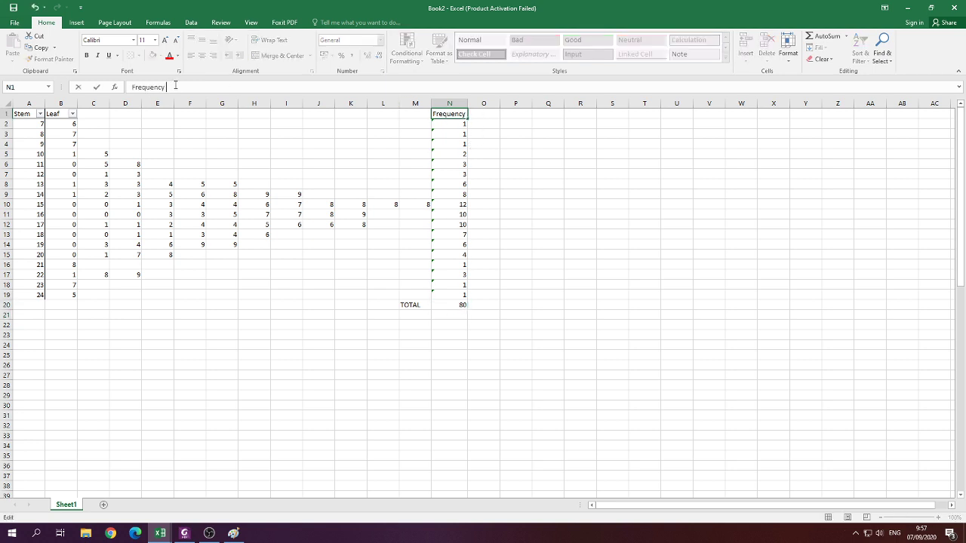
{"action": "type", "text": "(f"}
{"action": "key", "text": "Return"}
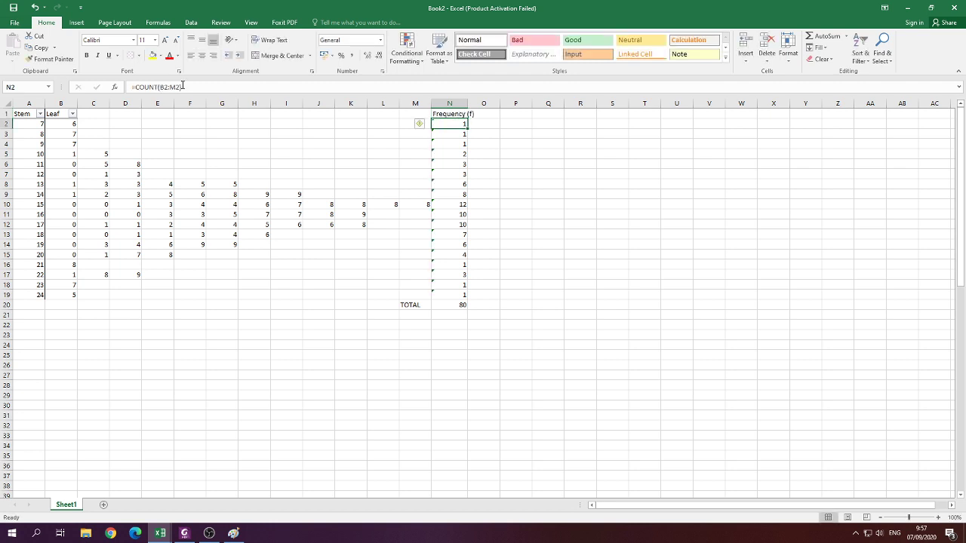
{"action": "double_click", "coordinate": [467, 104]}
Add the header "Cumulative frequency" in O1 and autofit the column to it.
{"action": "left_click", "coordinate": [495, 113]}
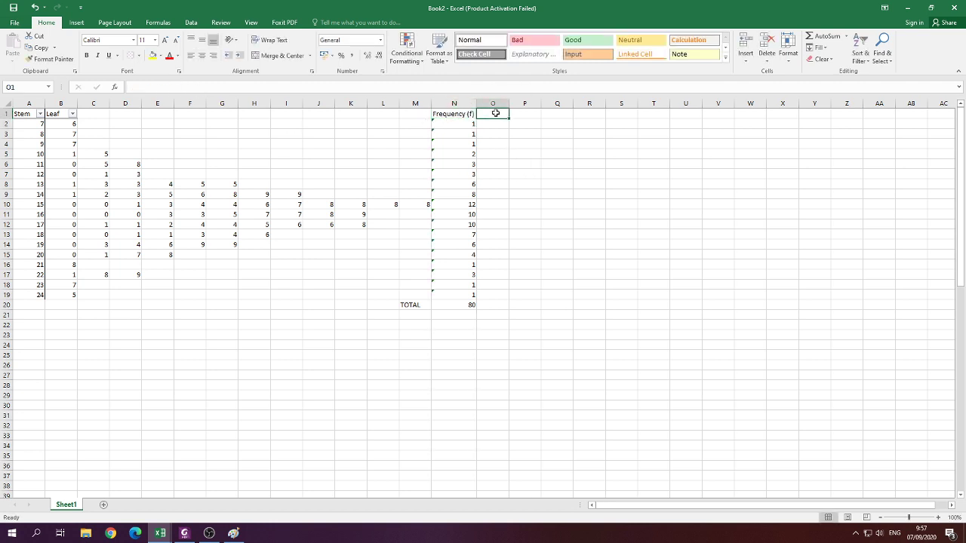
{"action": "type", "text": "CUmulative frequen"}
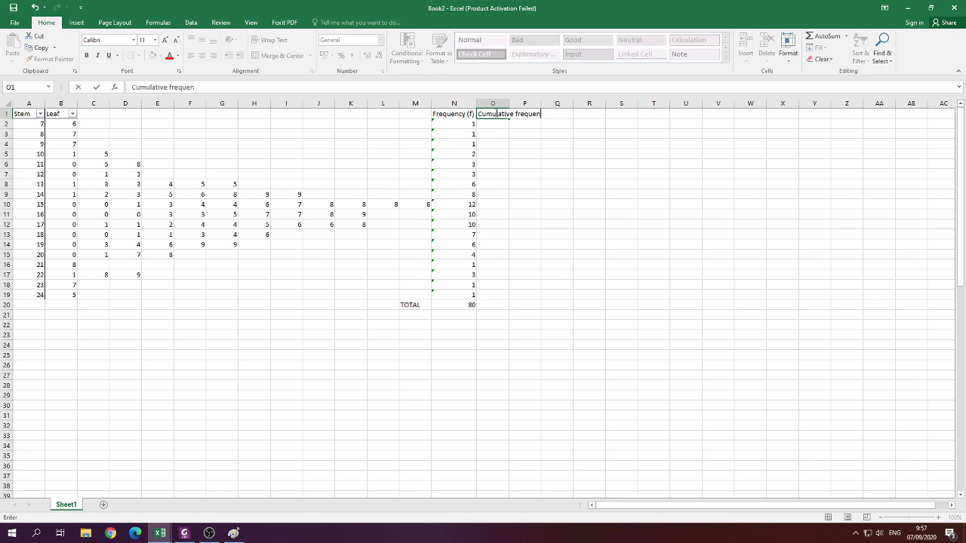
{"action": "type", "text": "cy"}
{"action": "key", "text": "Return"}
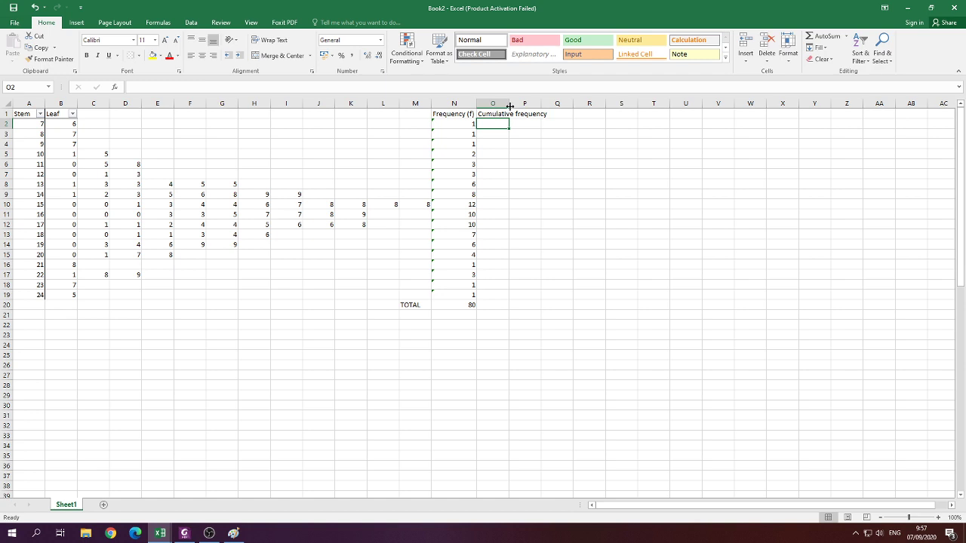
{"action": "double_click", "coordinate": [510, 105]}
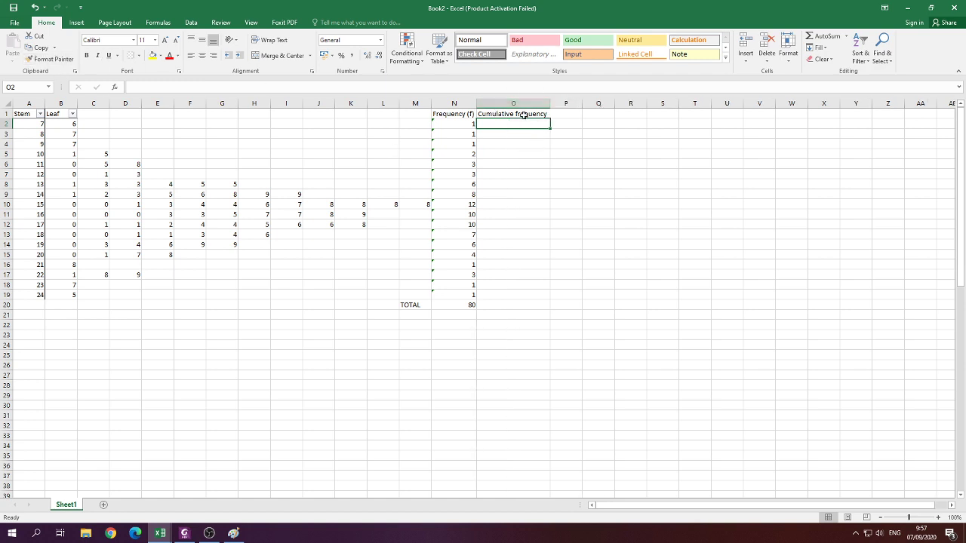
Extend the O1 header to "Cumulative frequency (F)" and widen the column to fit the text.
{"action": "left_click", "coordinate": [524, 117]}
{"action": "left_click", "coordinate": [214, 86]}
{"action": "type", "text": "(F"}
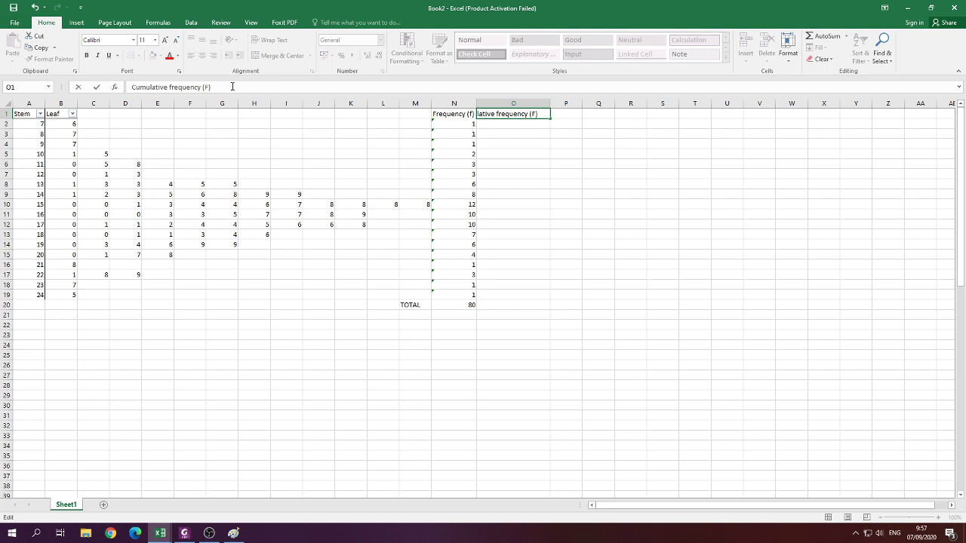
{"action": "key", "text": "Return"}
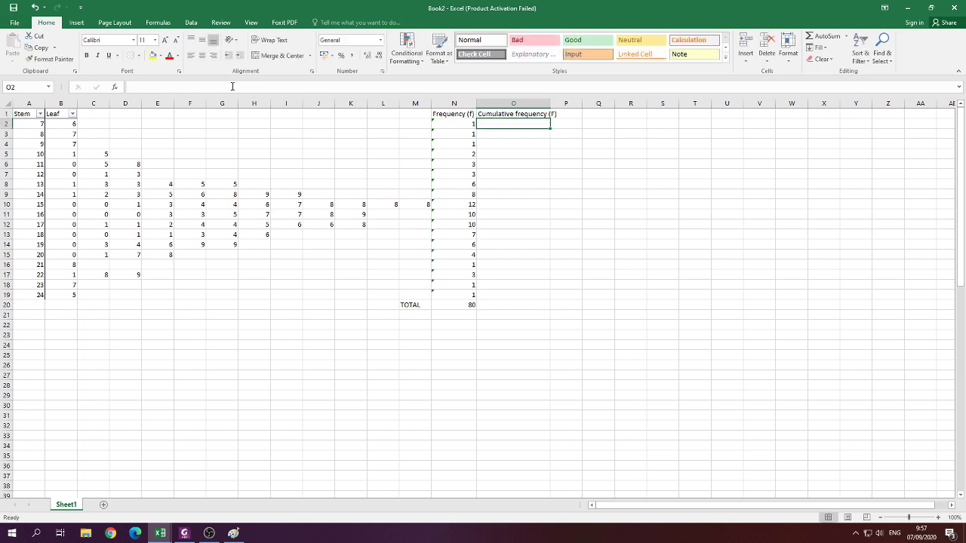
{"action": "left_click_drag", "start_coordinate": [550, 103], "coordinate": [561, 104]}
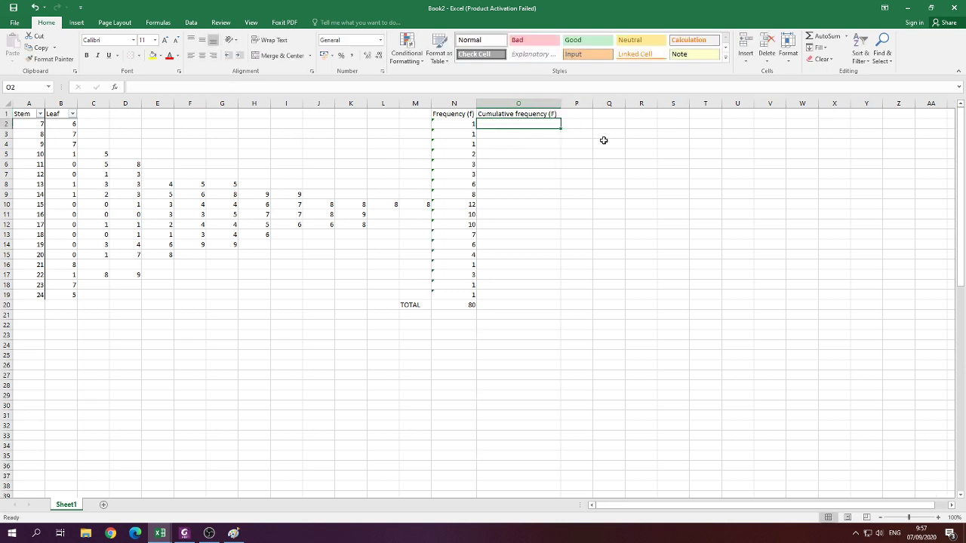
Start the cumulative frequency in O2 with the formula =N2.
{"action": "left_click", "coordinate": [604, 142]}
{"action": "left_click", "coordinate": [518, 125]}
{"action": "type", "text": "=N2"}
{"action": "key", "text": "Return"}
Continue the cumulative frequency with =O2+N3 in O3 and =O3+N4 in O4.
{"action": "key", "text": "Left"}
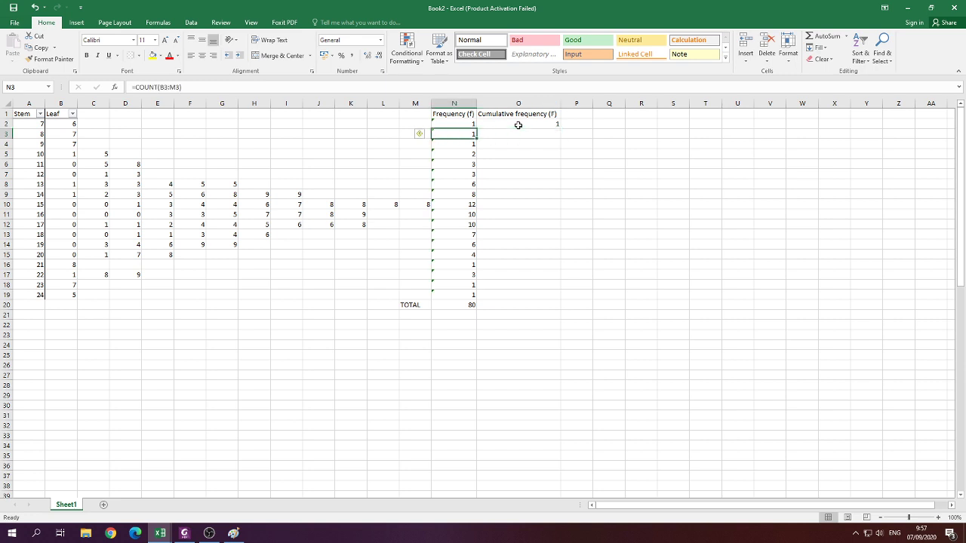
{"action": "key", "text": "Right"}
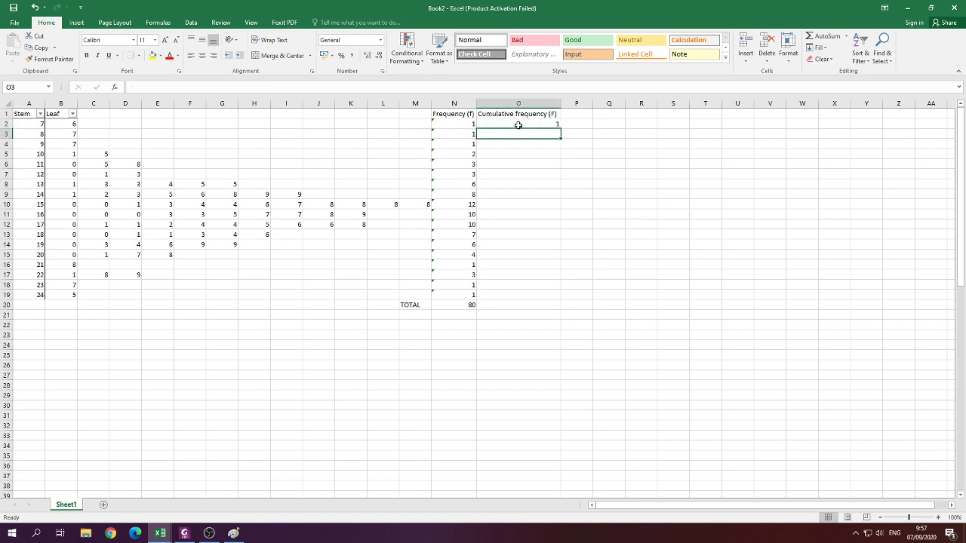
{"action": "type", "text": "=O2+N3"}
{"action": "key", "text": "Return"}
{"action": "key", "text": "Left"}
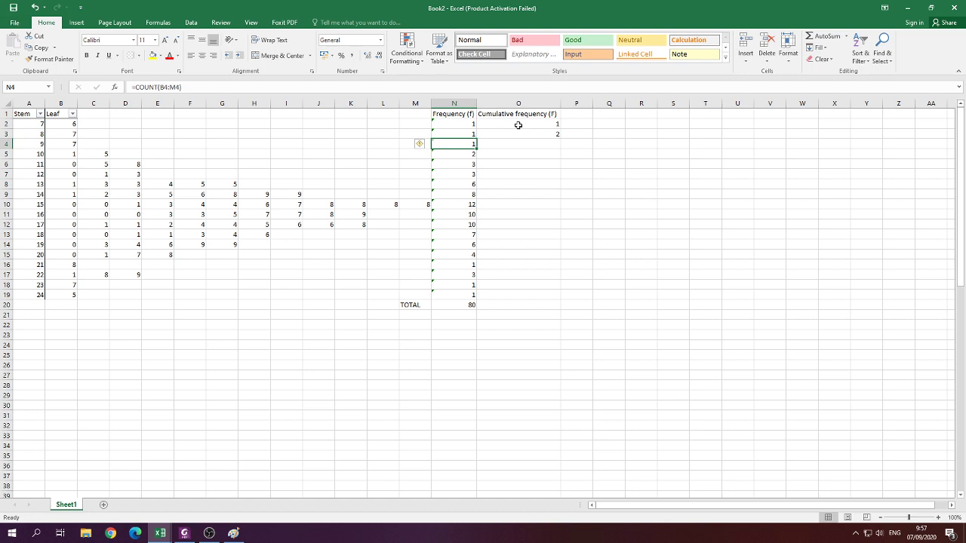
{"action": "key", "text": "Right"}
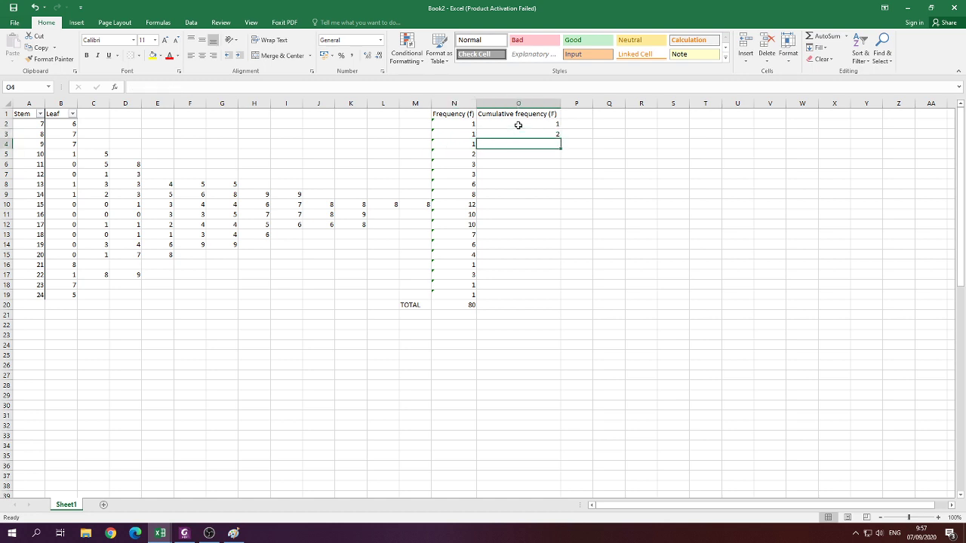
{"action": "type", "text": "=O3+N4"}
{"action": "key", "text": "Return"}
{"action": "key", "text": "Left"}
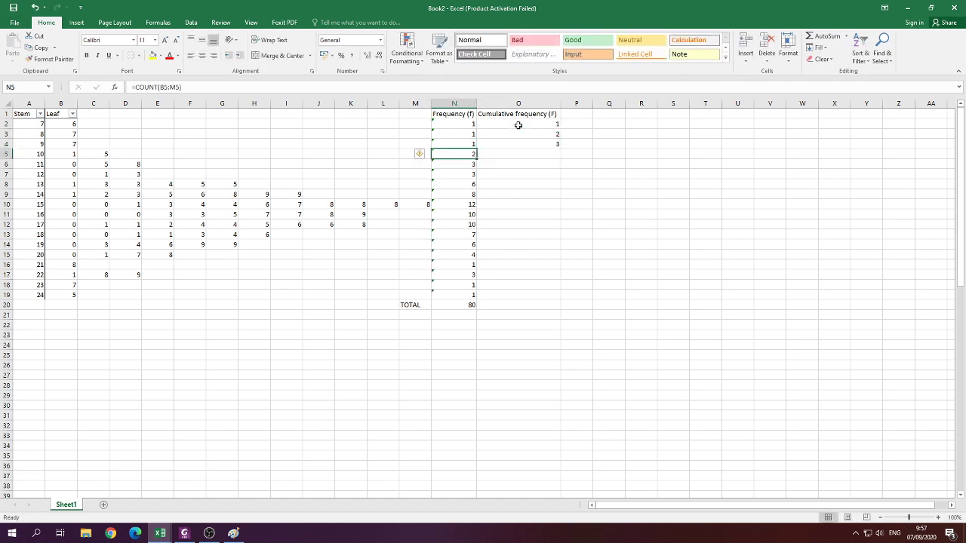
Enter 5 as the cumulative frequency in O5.
{"action": "key", "text": "Right"}
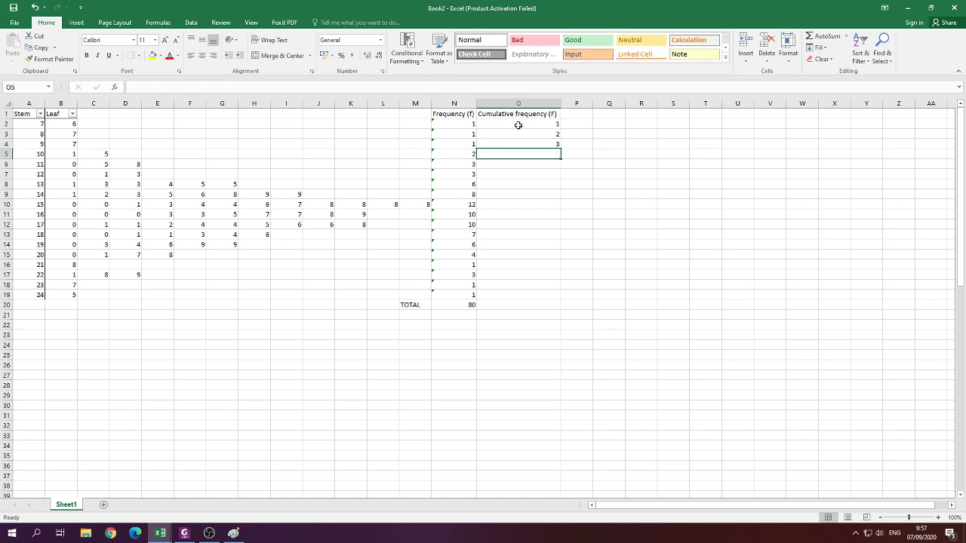
{"action": "type", "text": "=O4+N5"}
{"action": "key", "text": "Return"}
Clear the cumulative frequency values in O3:O5, keeping the first one in O2.
{"action": "left_click", "coordinate": [519, 124]}
{"action": "key", "text": "shift+Down"}
{"action": "key", "text": "shift+Down"}
{"action": "left_click", "coordinate": [518, 124]}
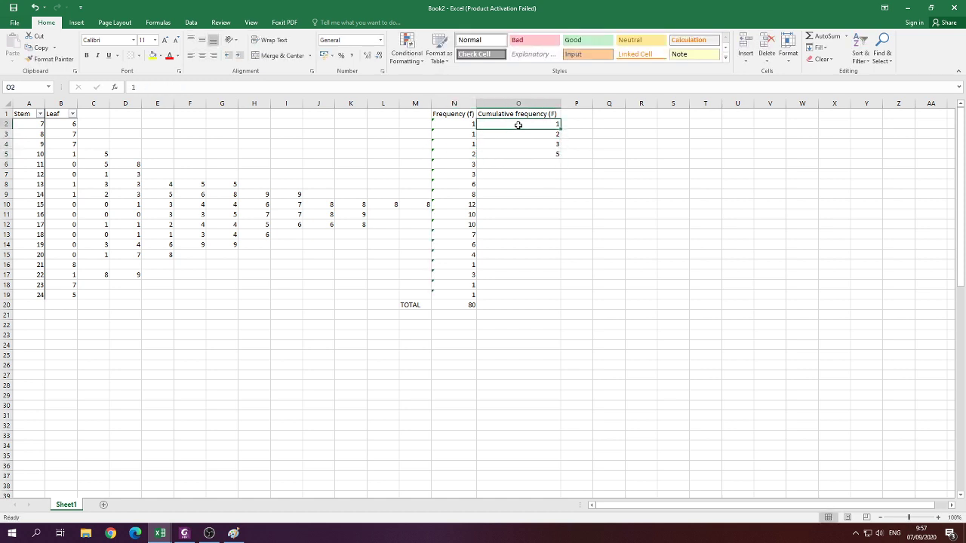
{"action": "key", "text": "Down"}
{"action": "left_click", "coordinate": [519, 124]}
{"action": "key", "text": "Down"}
{"action": "key", "text": "shift+Down"}
{"action": "key", "text": "shift+Down"}
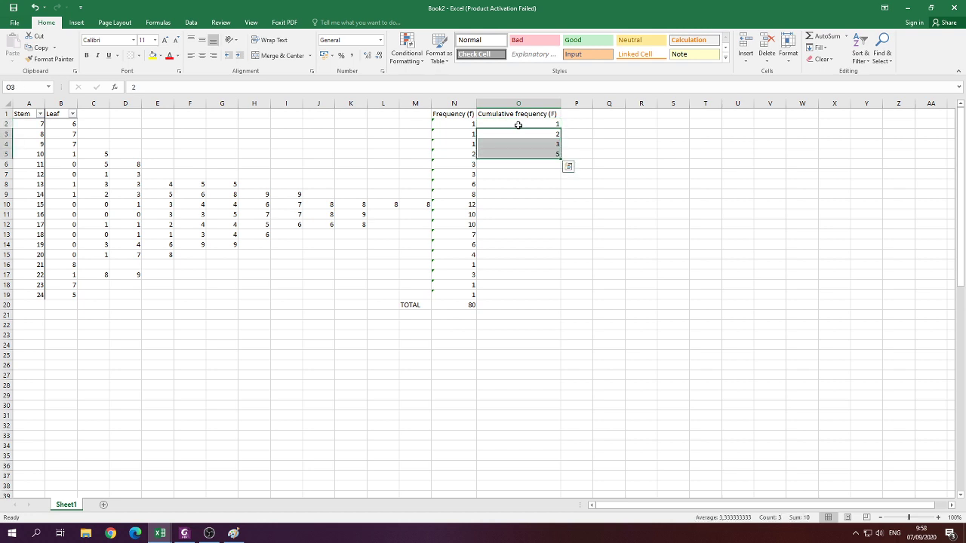
{"action": "key", "text": "Delete"}
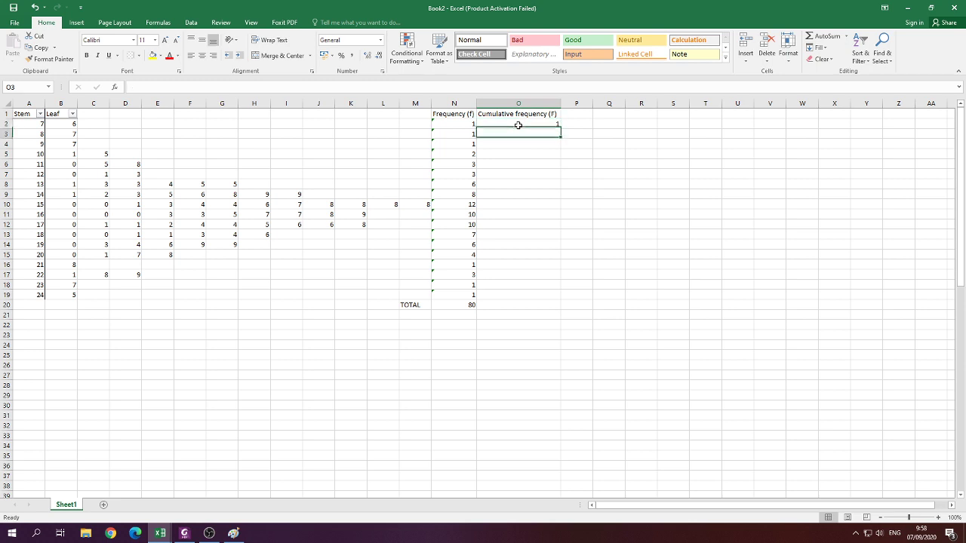
Enter the formula =N3+O2 in O3 to compute the second cumulative frequency.
{"action": "type", "text": "=N3+"}
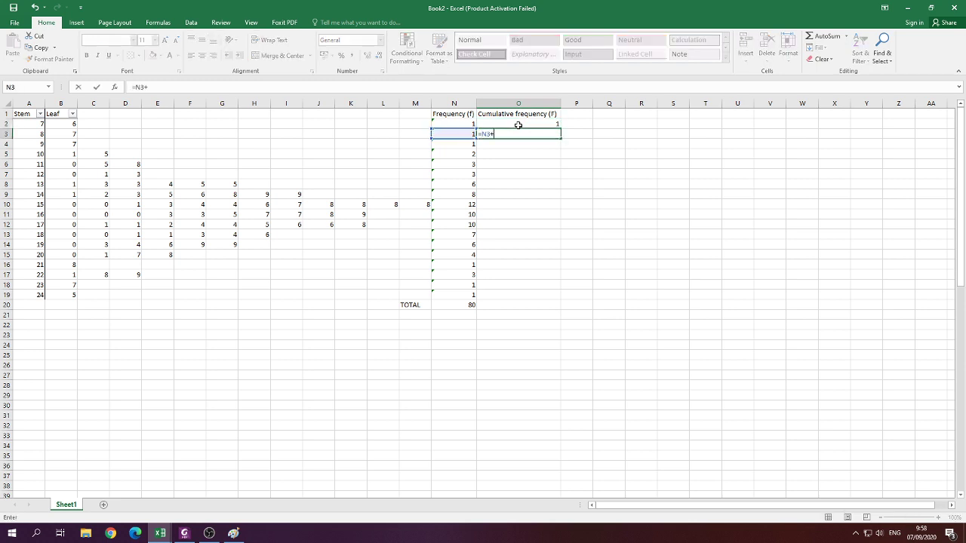
{"action": "left_click", "coordinate": [518, 125]}
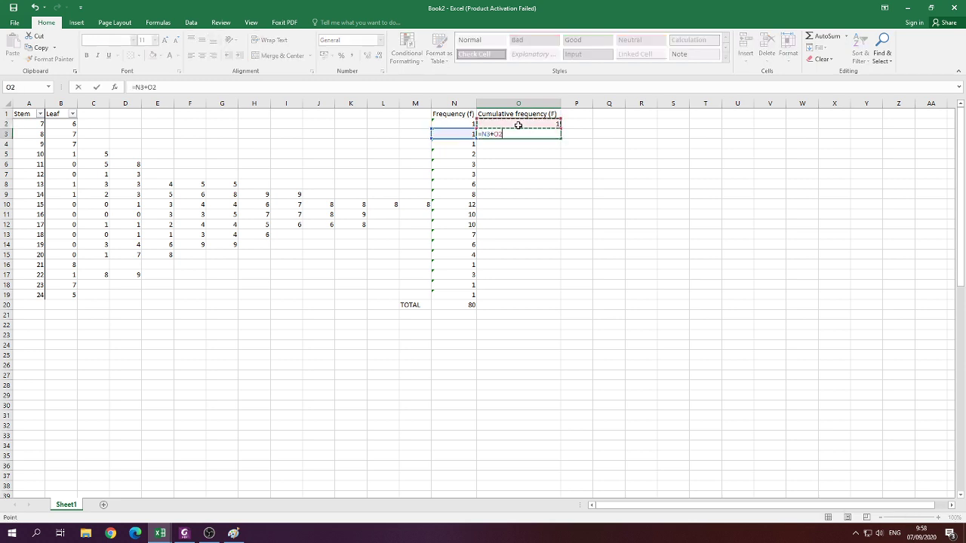
{"action": "key", "text": "Return"}
Copy the O3 formula down the cumulative frequency column through O19.
{"action": "key", "text": "Up"}
{"action": "key", "text": "ctrl+c"}
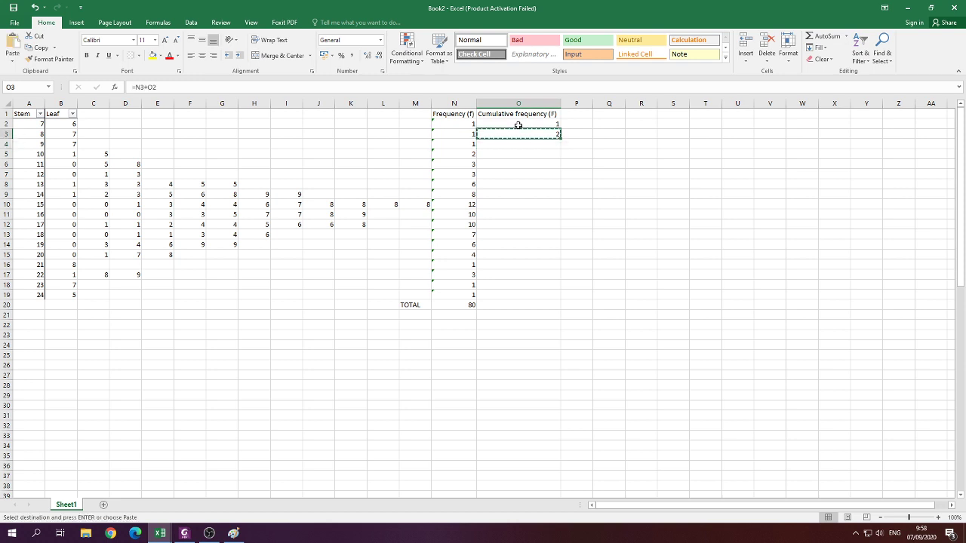
{"action": "key", "text": "Left"}
{"action": "key", "text": "ctrl+Down"}
{"action": "key", "text": "Up"}
{"action": "key", "text": "Right"}
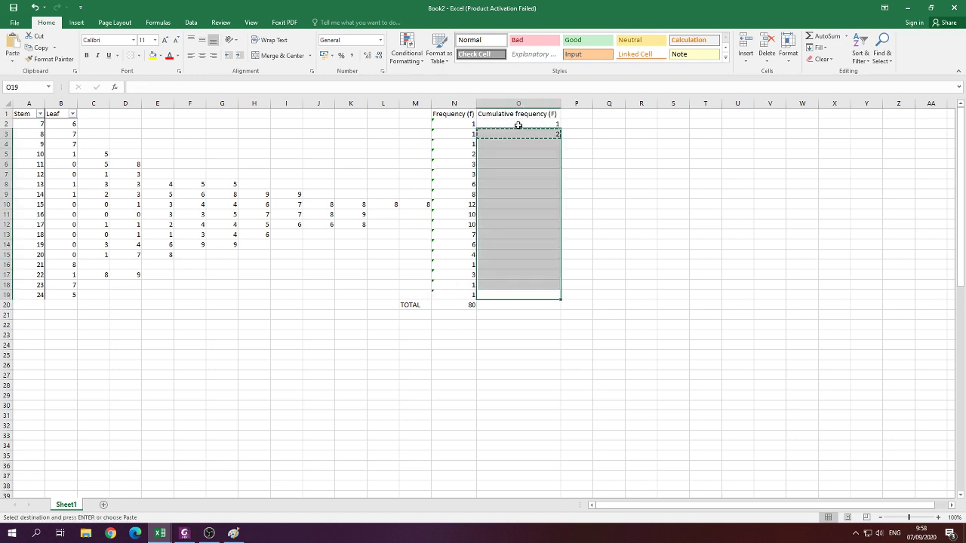
{"action": "key", "text": "ctrl+v"}
{"action": "key", "text": "Down"}
{"action": "key", "text": "Up"}
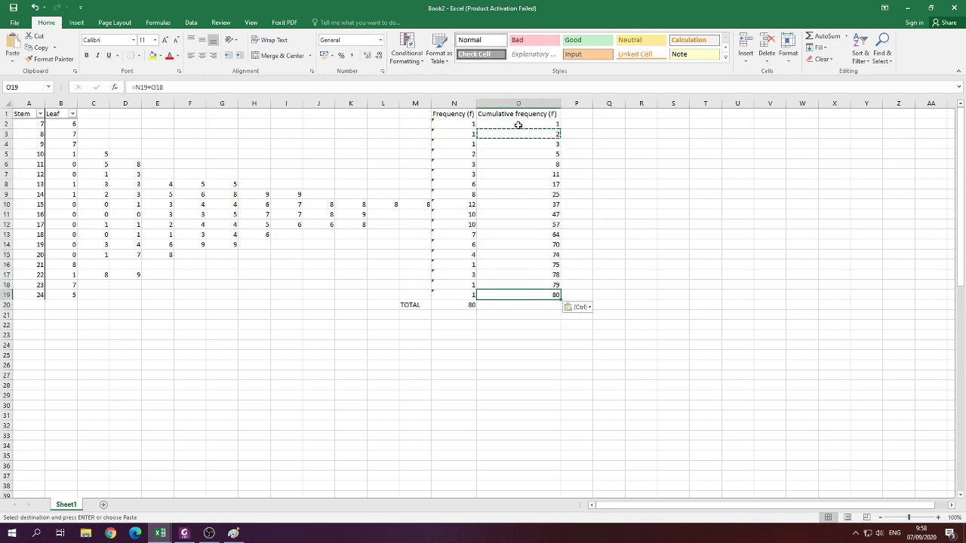
Compare the last cumulative frequency in O19 with the frequency total in N20, and clear the copy marquee.
{"action": "key", "text": "Left"}
{"action": "key", "text": "Left"}
{"action": "key", "text": "Left"}
{"action": "key", "text": "Left"}
{"action": "key", "text": "Right"}
{"action": "key", "text": "Right"}
{"action": "key", "text": "Right"}
{"action": "key", "text": "Right"}
{"action": "key", "text": "Down"}
{"action": "key", "text": "Left"}
{"action": "key", "text": "Left"}
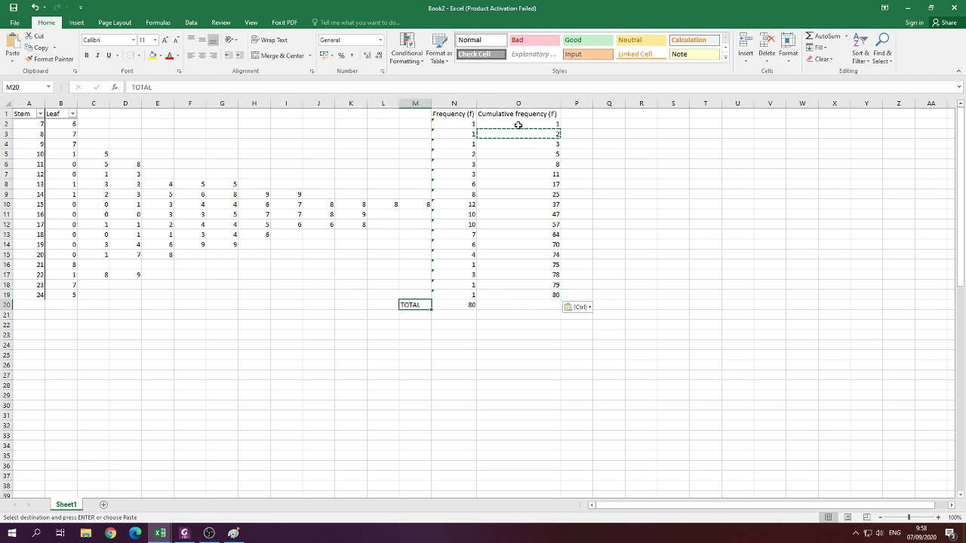
{"action": "key", "text": "Right"}
{"action": "key", "text": "Right"}
{"action": "key", "text": "Up"}
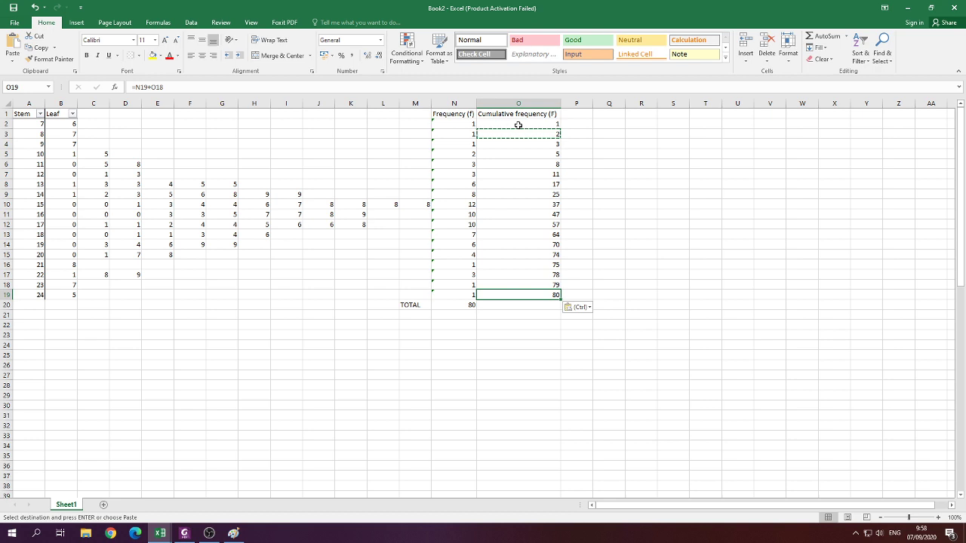
{"action": "key", "text": "Left"}
{"action": "key", "text": "Down"}
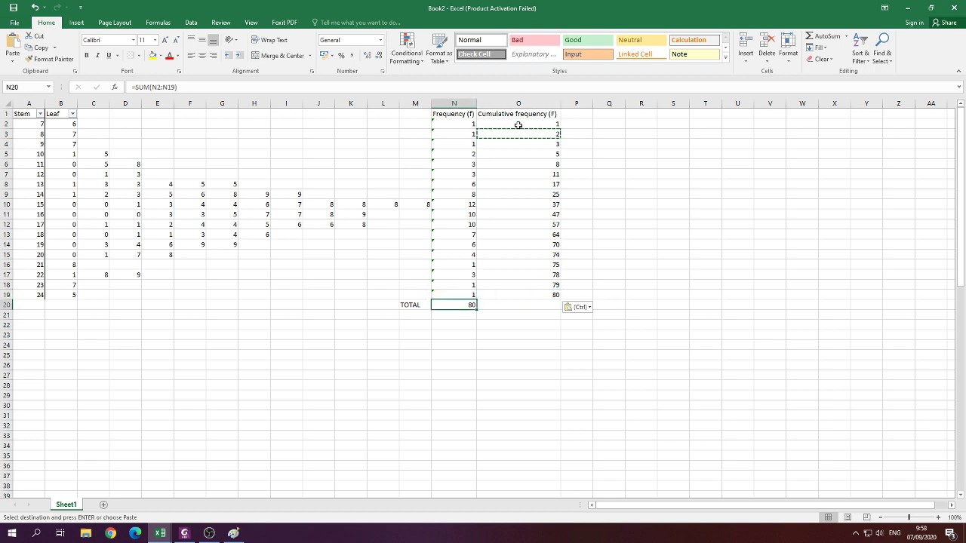
{"action": "key", "text": "Escape"}
{"action": "left_click", "coordinate": [647, 163]}
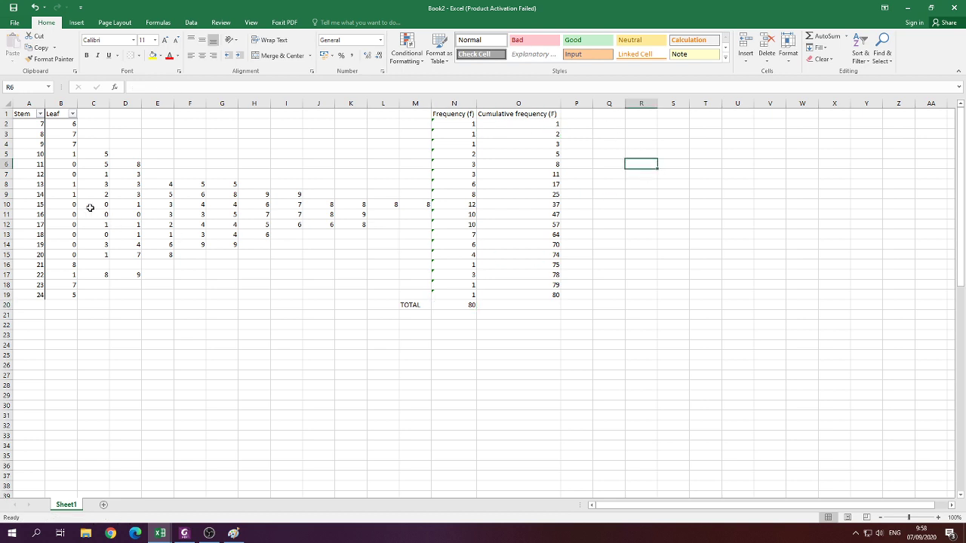
Copy the stem-and-leaf table A1:M19, switch to Paint and maximize its window.
{"action": "left_click_drag", "start_coordinate": [22, 114], "coordinate": [422, 293]}
{"action": "key", "text": "ctrl+c"}
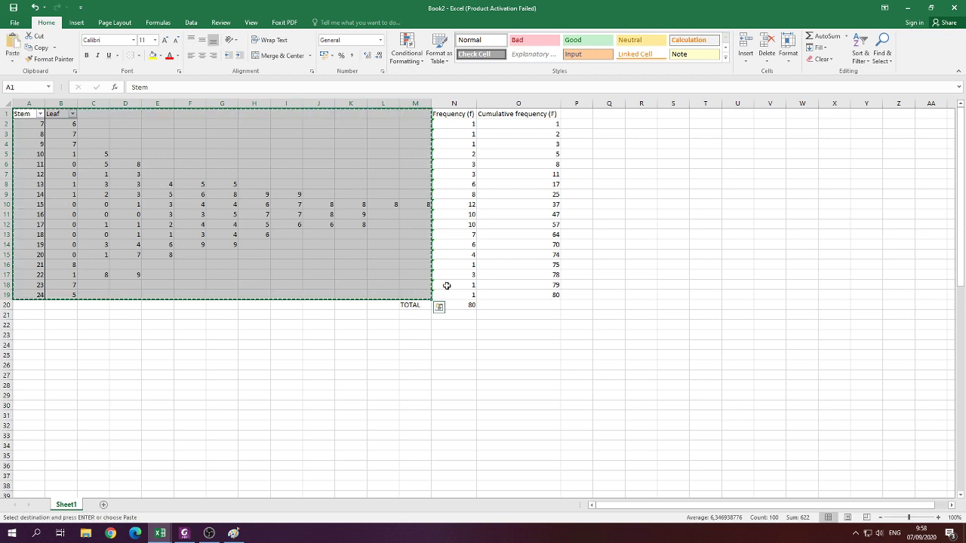
{"action": "left_click", "coordinate": [238, 534]}
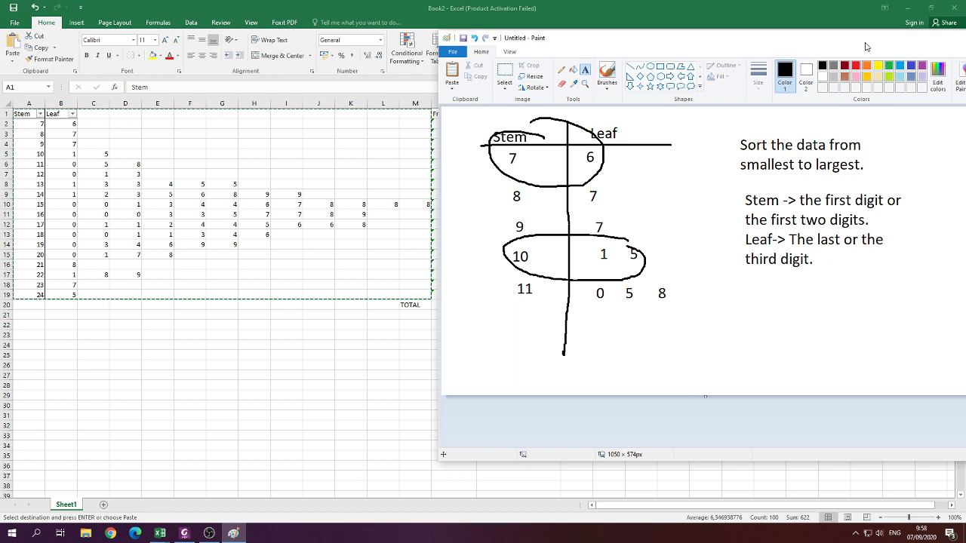
{"action": "left_click_drag", "start_coordinate": [865, 45], "coordinate": [555, 76]}
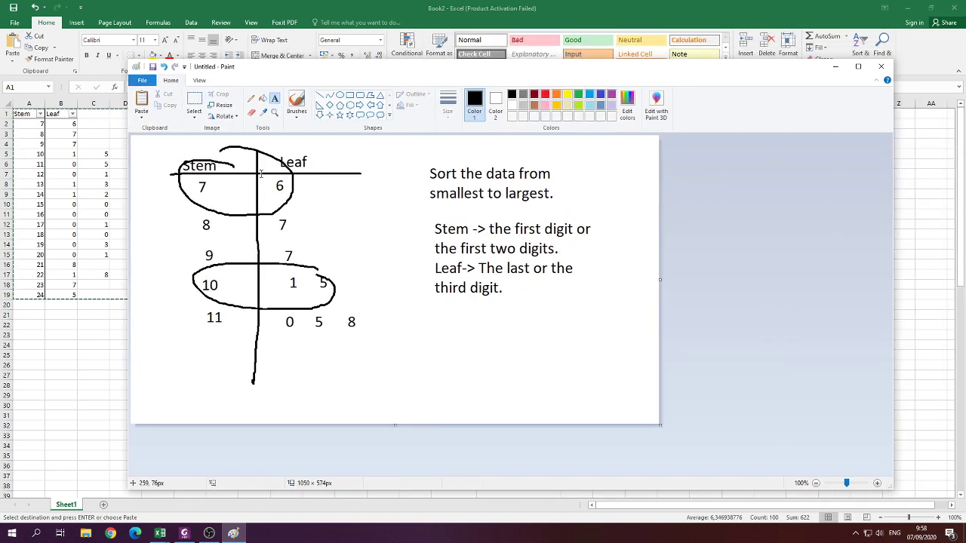
{"action": "left_click", "coordinate": [858, 66]}
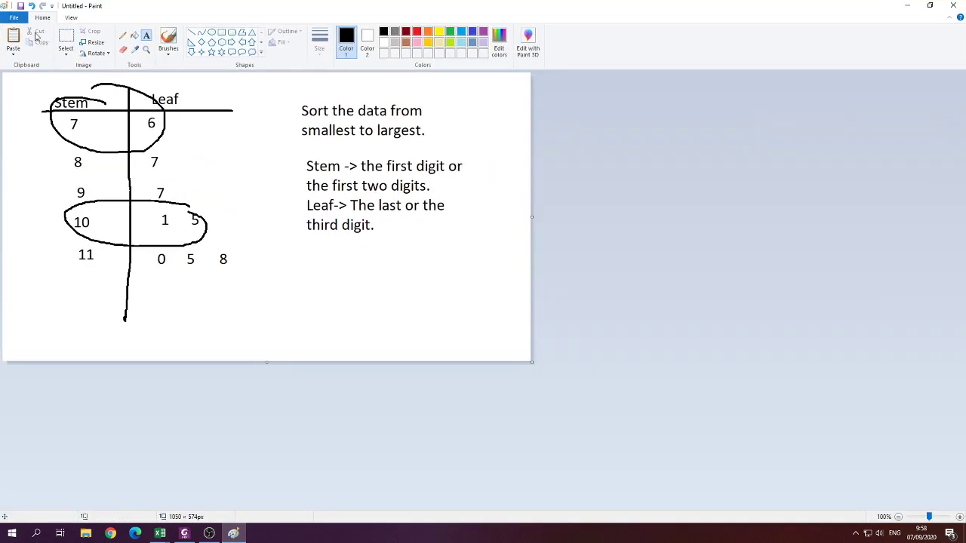
Start a new blank picture without saving the old drawing and paste the copied stem-and-leaf table into it.
{"action": "left_click", "coordinate": [14, 18]}
{"action": "left_click", "coordinate": [28, 35]}
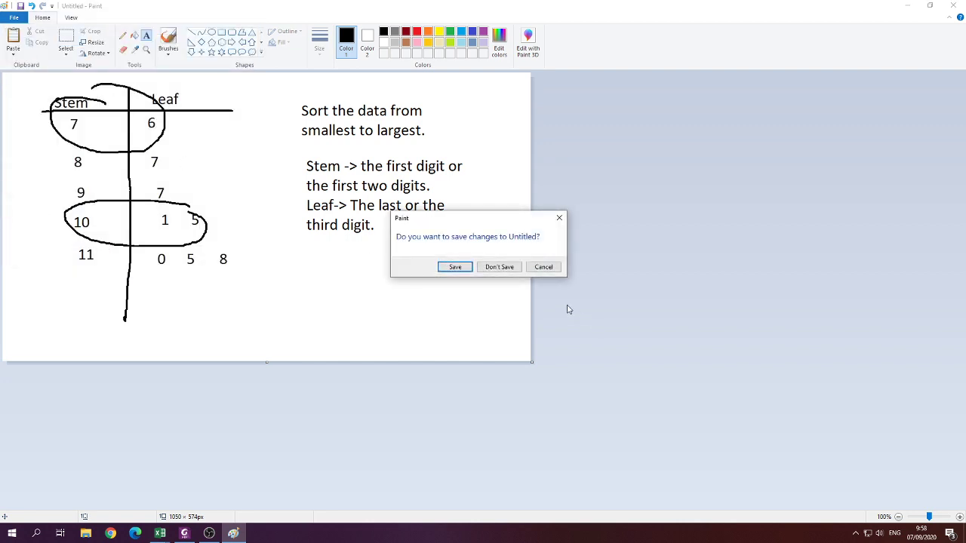
{"action": "left_click", "coordinate": [499, 267]}
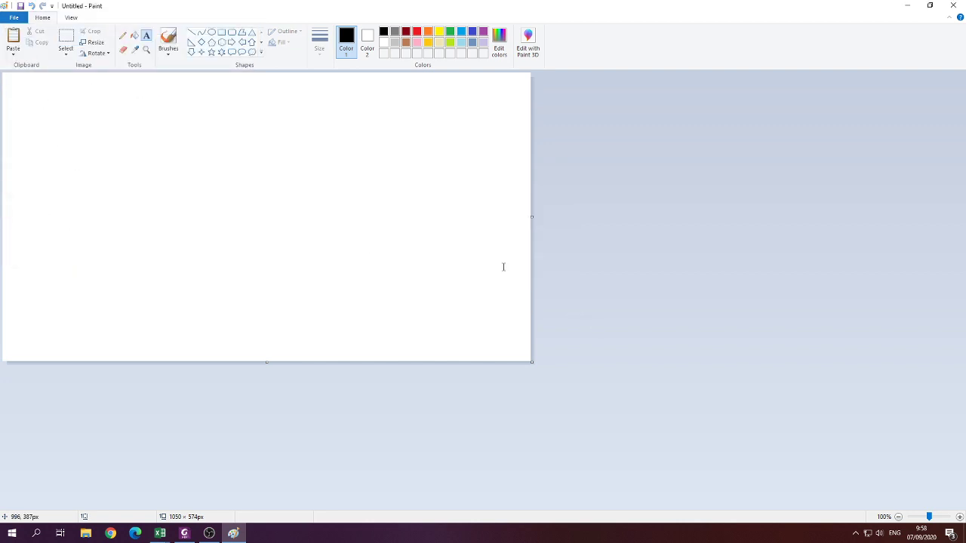
{"action": "key", "text": "ctrl+v"}
{"action": "left_click", "coordinate": [455, 227]}
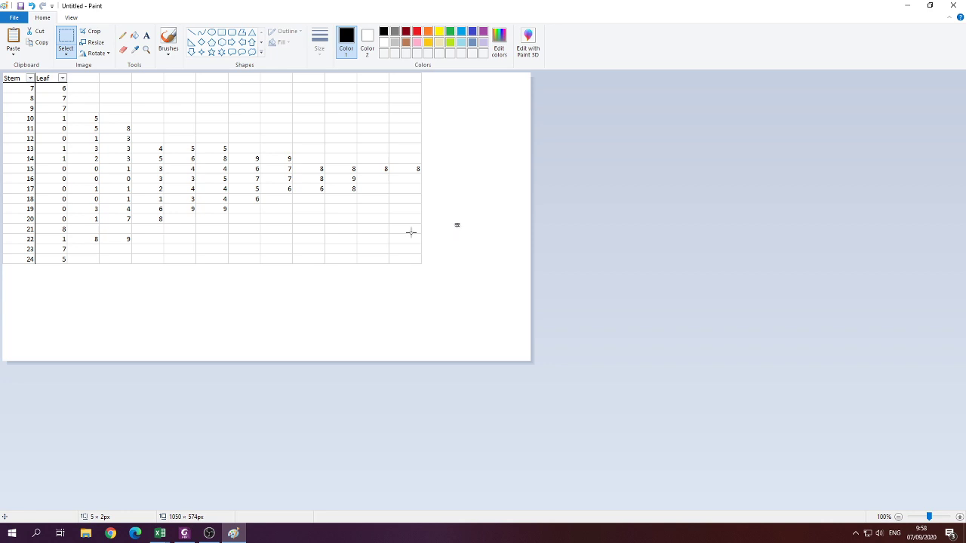
Trace the outline of the leaf distribution from stem 7 to stem 24 with a black pencil at the thickest line size.
{"action": "left_click", "coordinate": [123, 36]}
{"action": "left_click", "coordinate": [320, 46]}
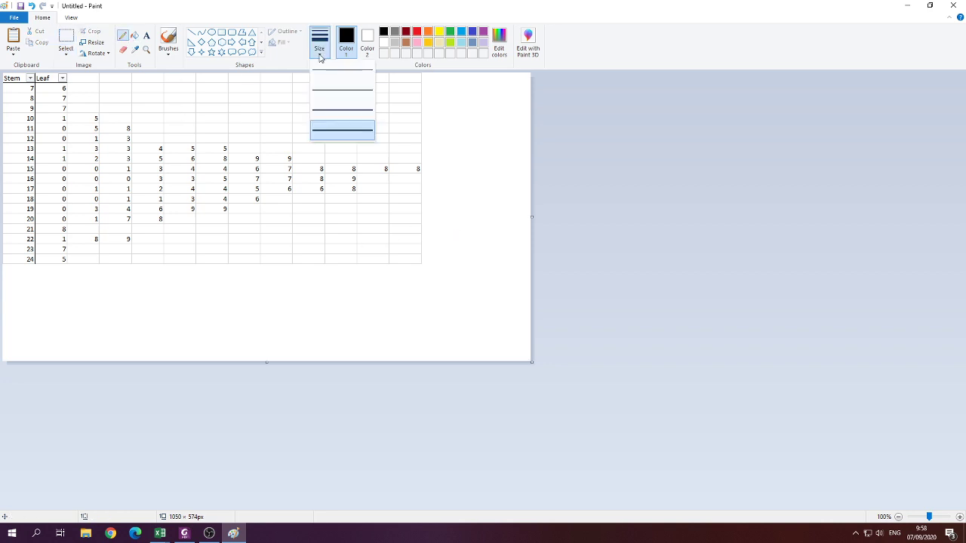
{"action": "left_click", "coordinate": [337, 130]}
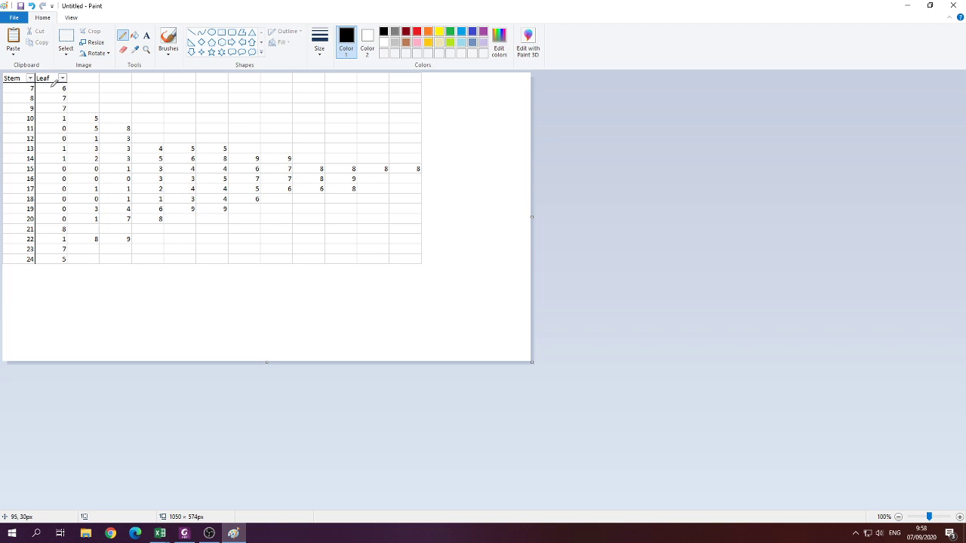
{"action": "mouse_move", "coordinate": [35, 82]}
{"action": "left_mouse_down"}
{"action": "mouse_move", "coordinate": [173, 124]}
{"action": "mouse_move", "coordinate": [421, 167]}
{"action": "mouse_move", "coordinate": [388, 185]}
{"action": "mouse_move", "coordinate": [246, 203]}
{"action": "mouse_move", "coordinate": [50, 264]}
{"action": "left_mouse_up"}
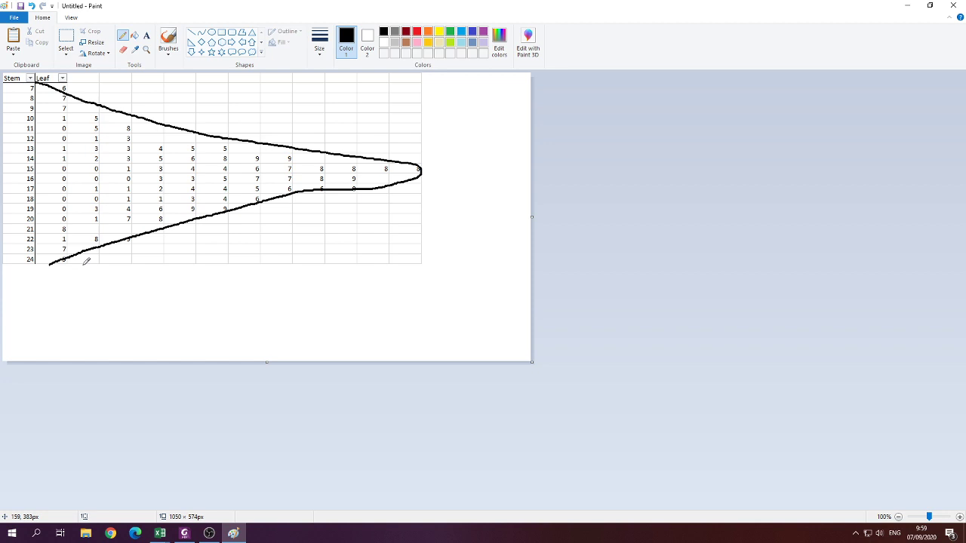
Add the text "Centered --> Symmetrical." below the traced curve and widen its text box to fit one line.
{"action": "left_click", "coordinate": [147, 35]}
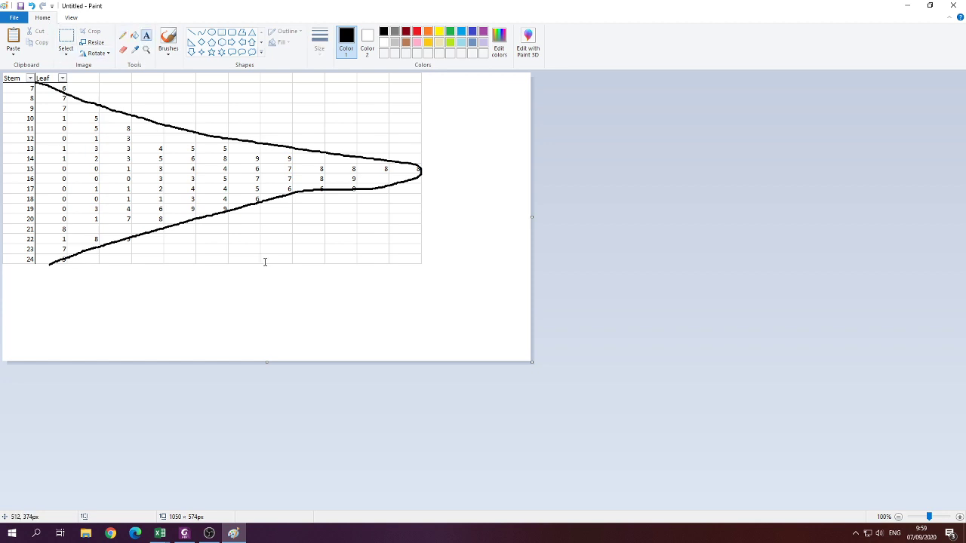
{"action": "left_click", "coordinate": [189, 240]}
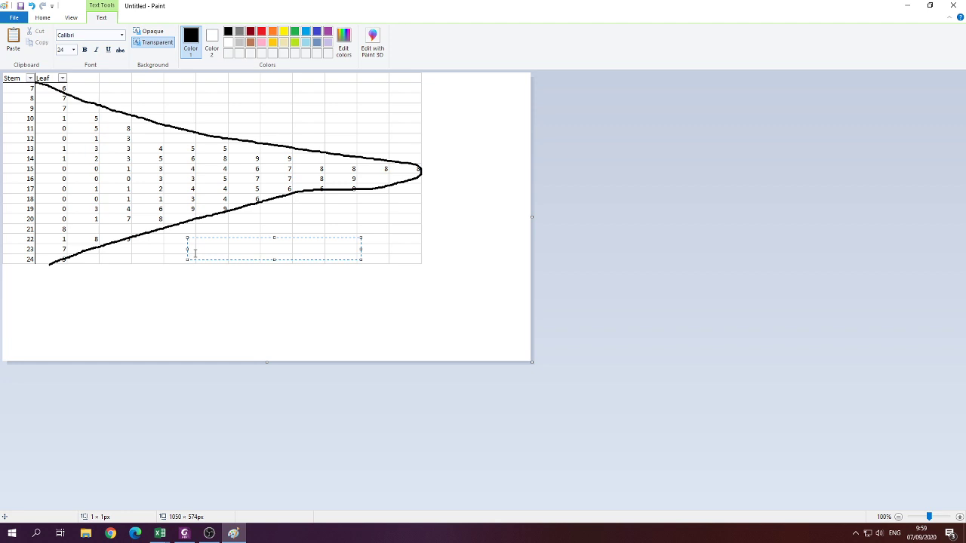
{"action": "type", "text": "Centered --> Symme"}
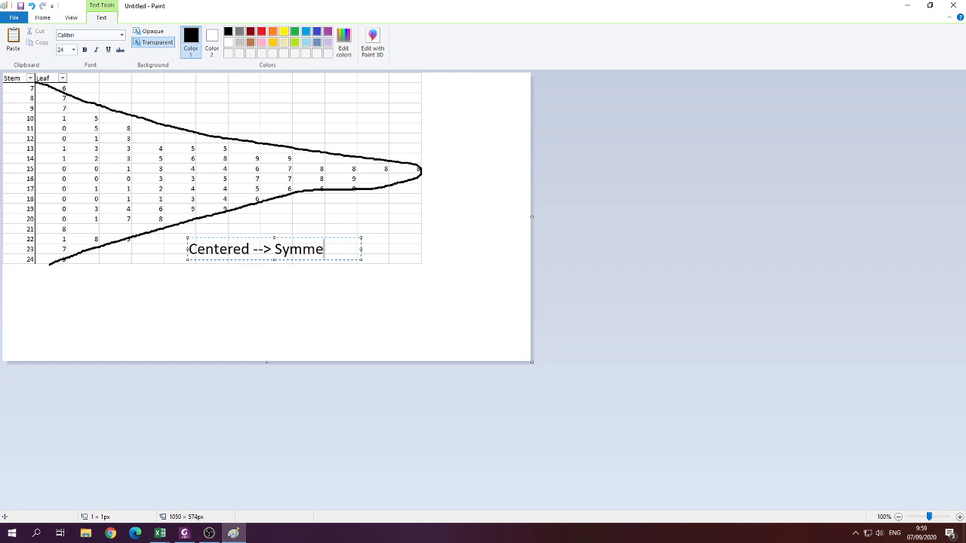
{"action": "type", "text": "trical."}
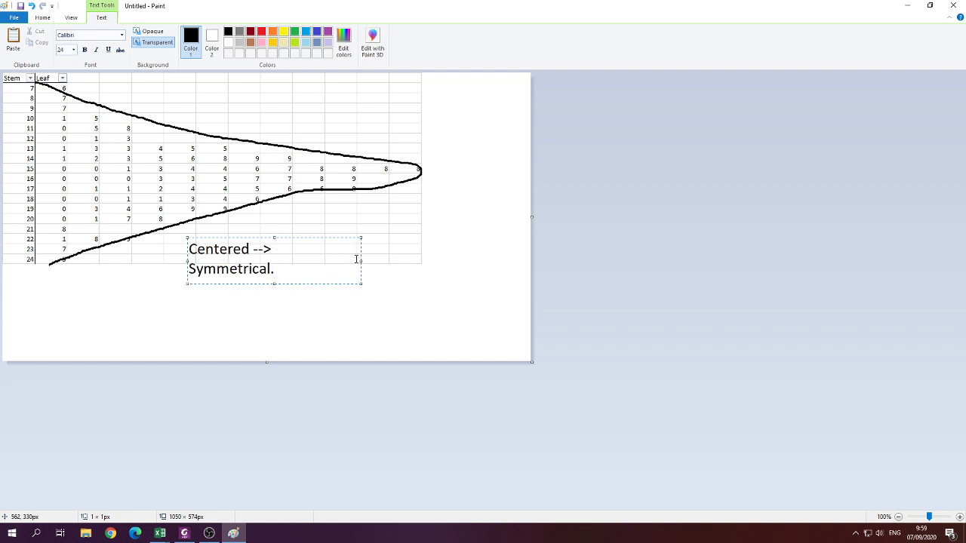
{"action": "left_click_drag", "start_coordinate": [361, 261], "coordinate": [473, 258]}
{"action": "left_click", "coordinate": [149, 295]}
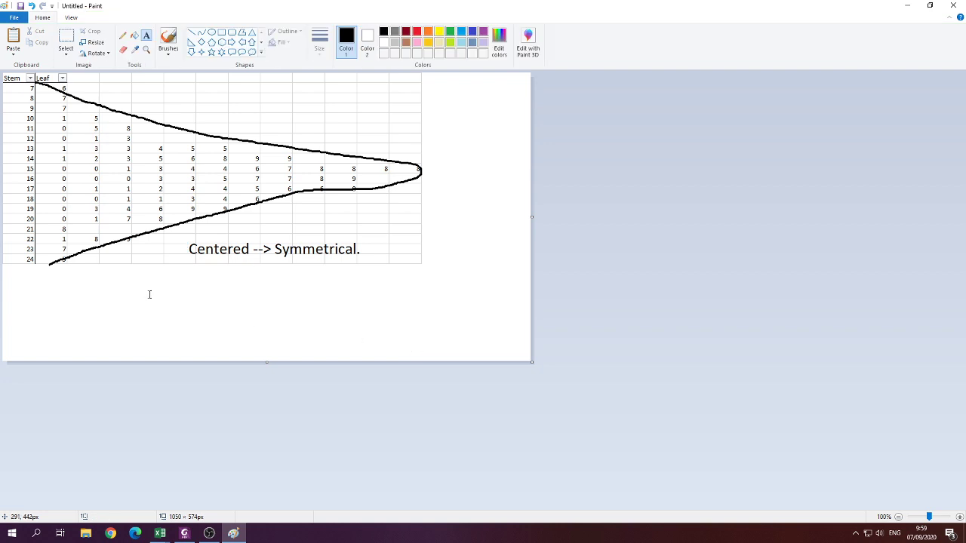
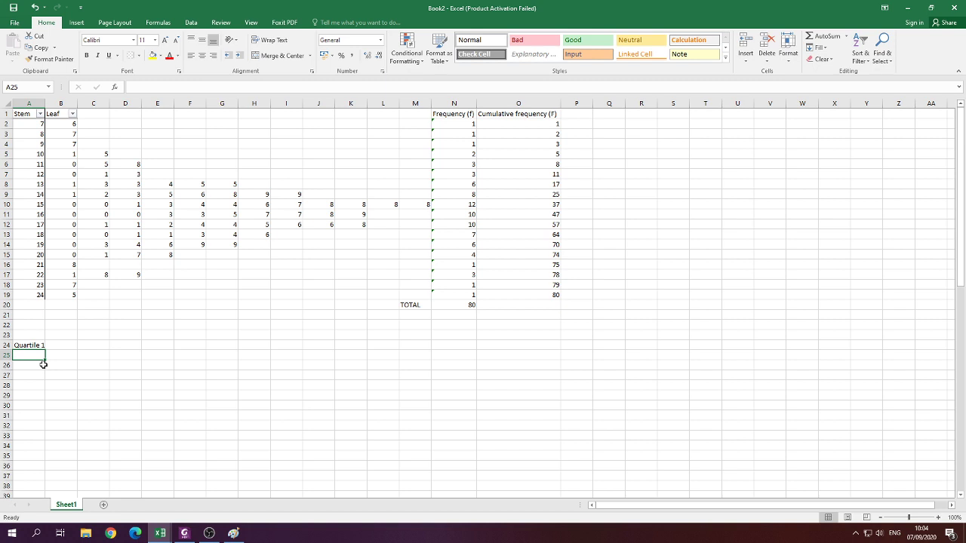
Enter the label "Location" in A25 below the Quartile 1 heading.
{"action": "type", "text": "Lo"}
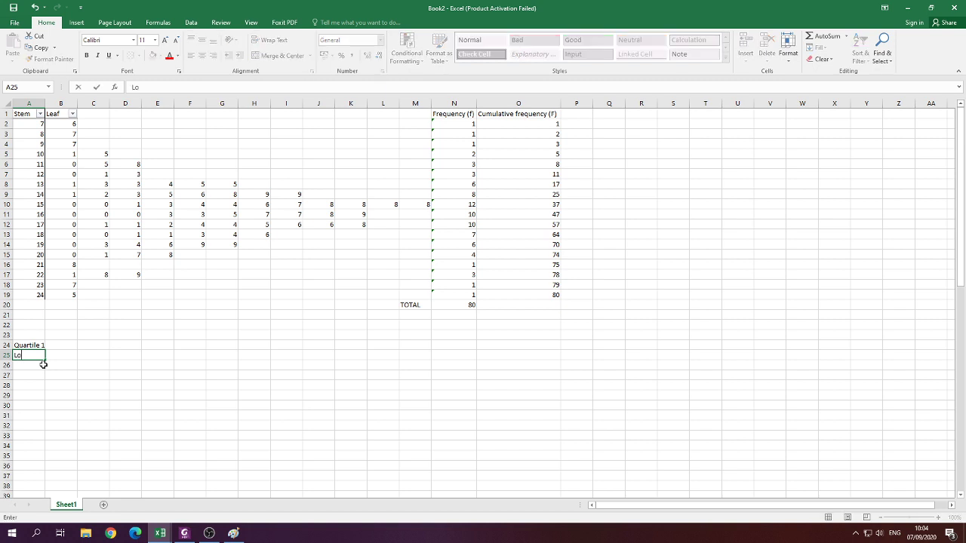
{"action": "type", "text": "cation"}
{"action": "key", "text": "Return"}
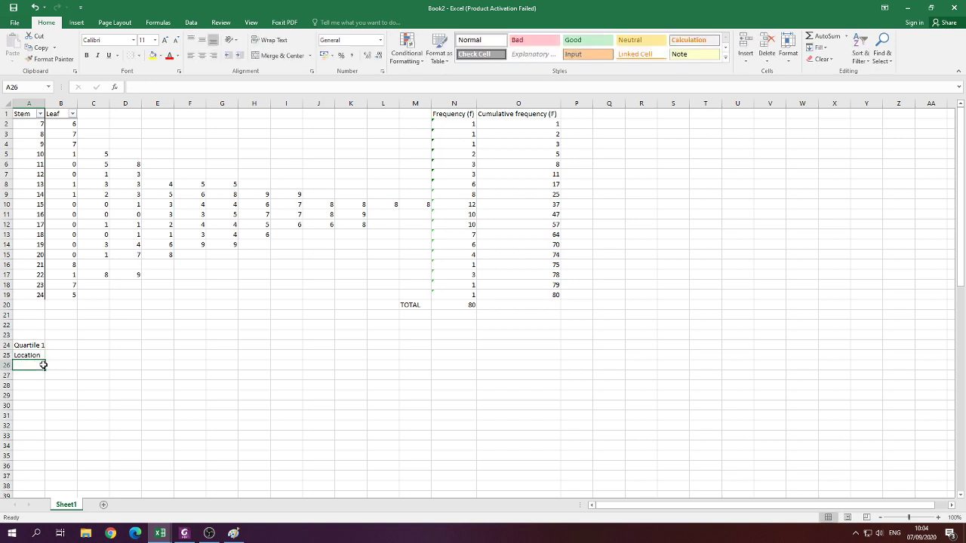
Select B25 and check the first quartile location formula in the lecture PDF in Foxit PhantomPDF, returning to the Excel workbook.
{"action": "key", "text": "Up"}
{"action": "key", "text": "Right"}
{"action": "key", "text": "alt+Tab"}
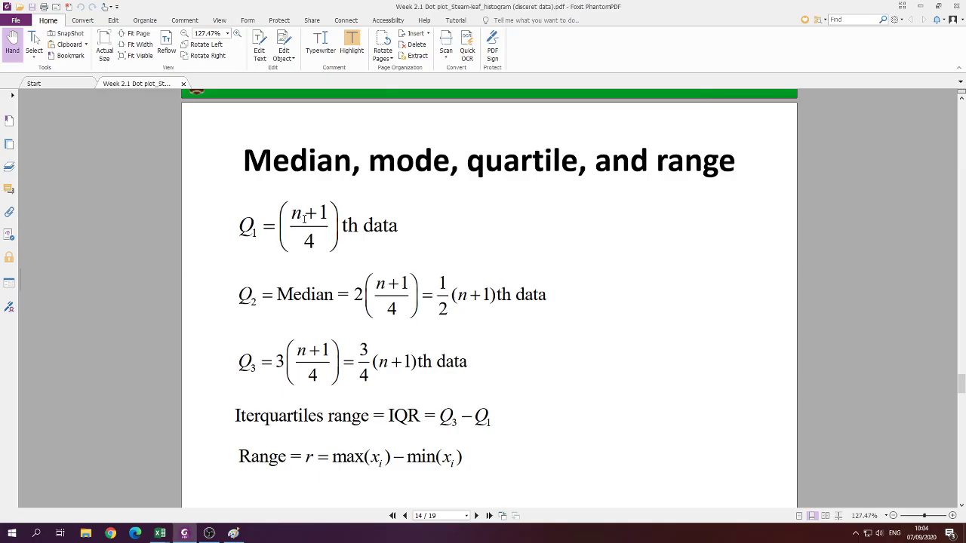
{"action": "key", "text": "alt+Tab"}
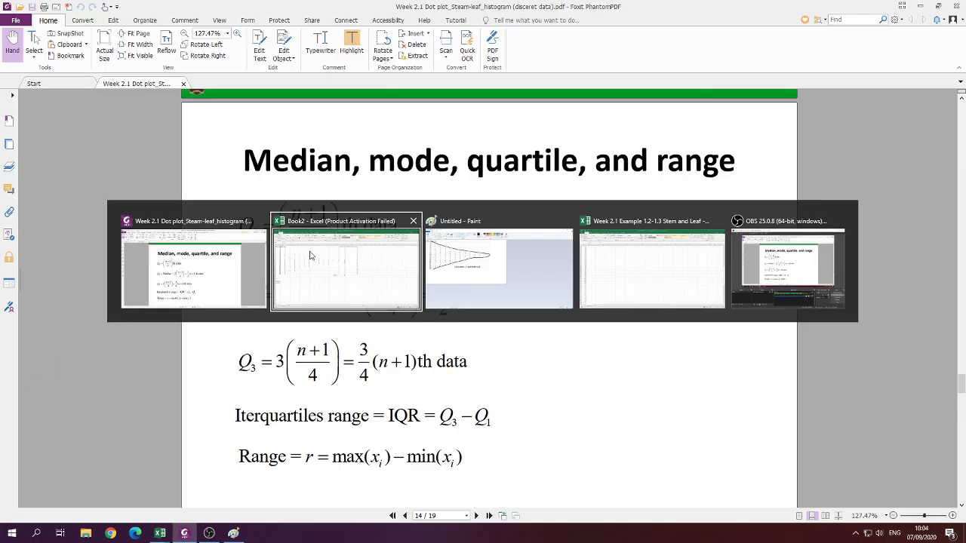
{"action": "type", "text": "="}
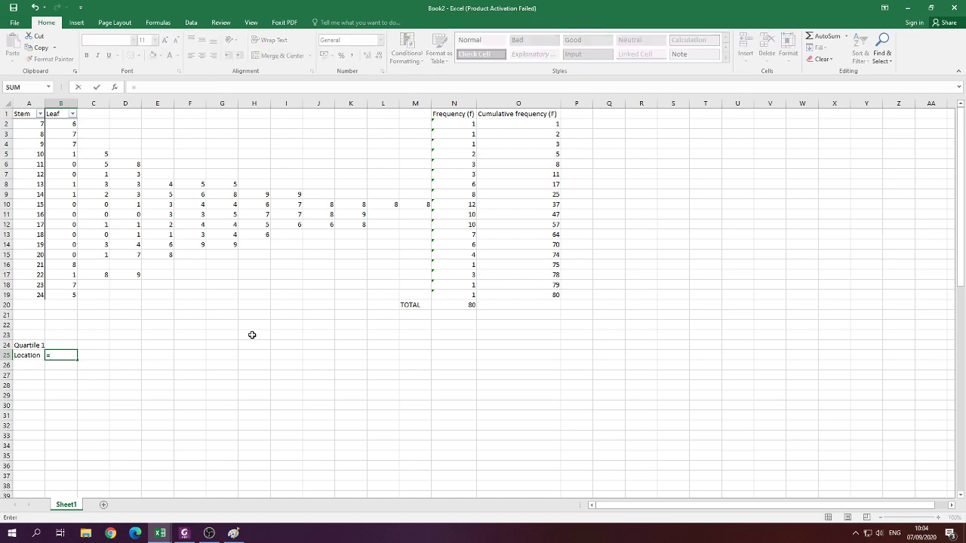
{"action": "left_click", "coordinate": [462, 304]}
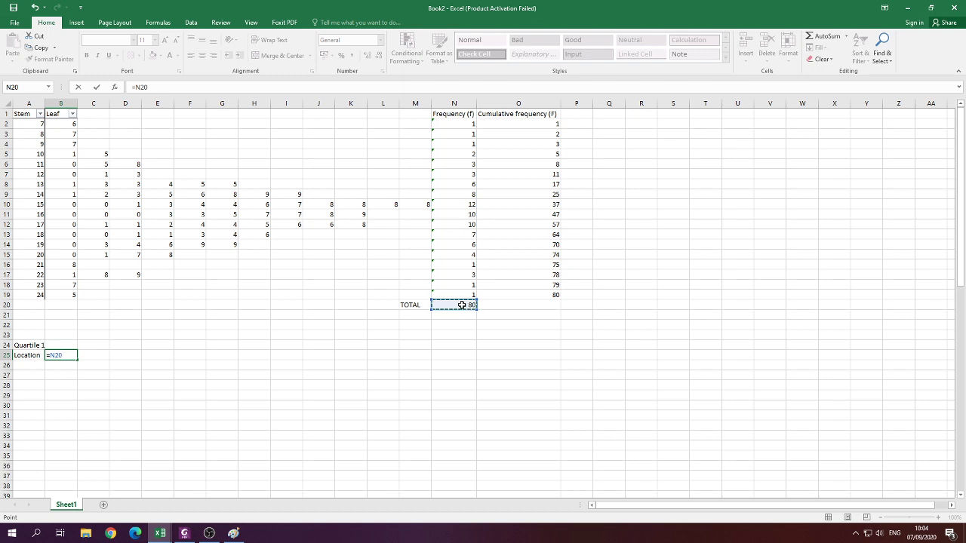
{"action": "left_click", "coordinate": [140, 89]}
{"action": "key", "text": "F4"}
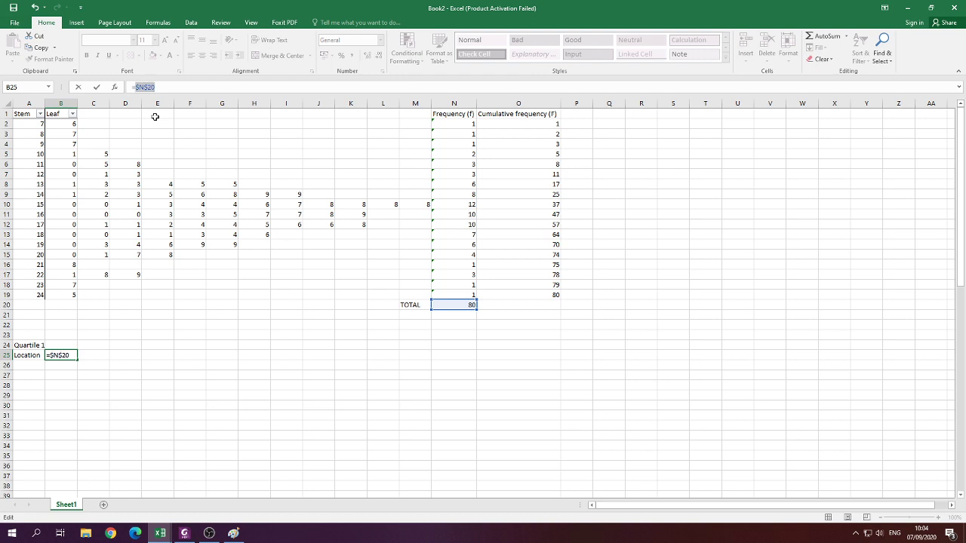
{"action": "key", "text": "Escape"}
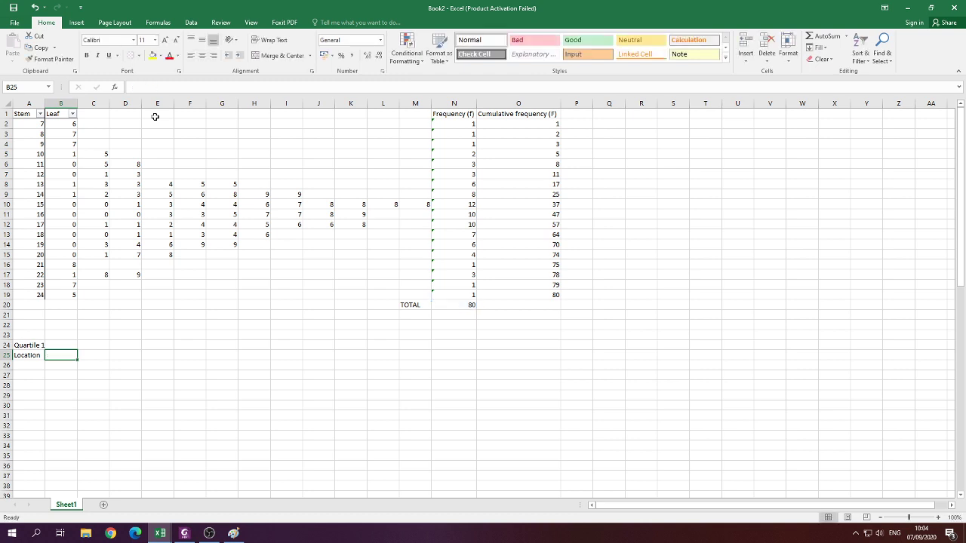
Enter the Quartile 1 location formula =($N$20+1)/4 in B25, using an absolute reference to the total frequency.
{"action": "type", "text": "=80"}
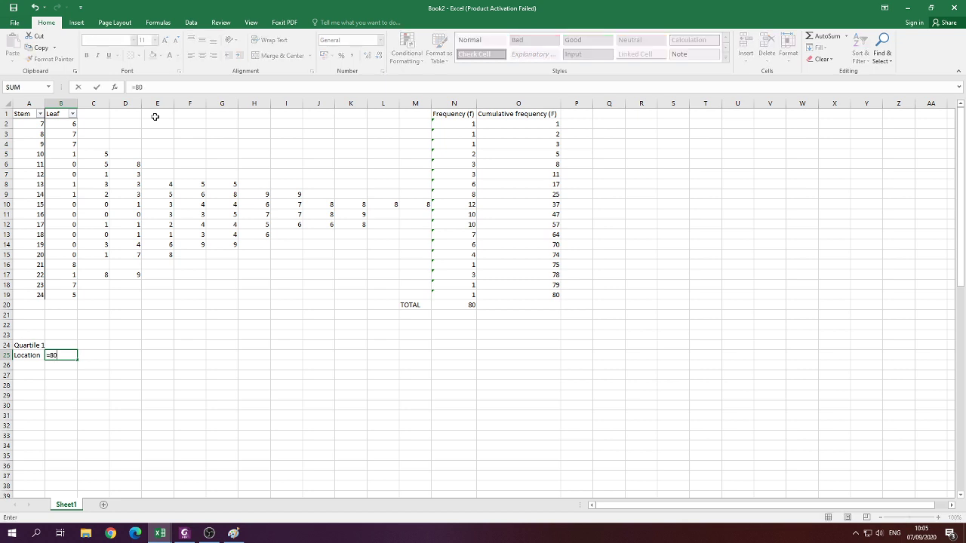
{"action": "key", "text": "BackSpace"}
{"action": "key", "text": "BackSpace"}
{"action": "left_click", "coordinate": [467, 305]}
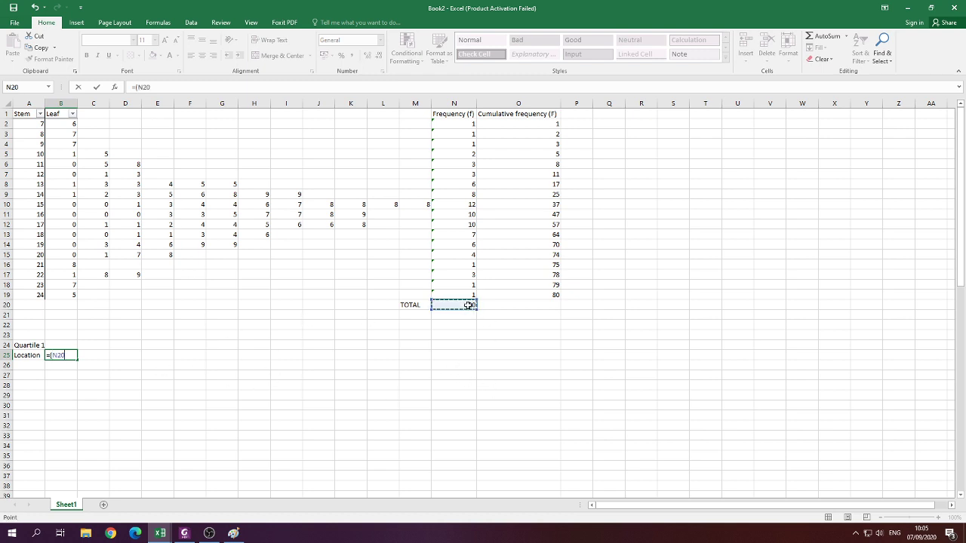
{"action": "key", "text": "F4"}
{"action": "type", "text": "+1)/4"}
{"action": "key", "text": "Return"}
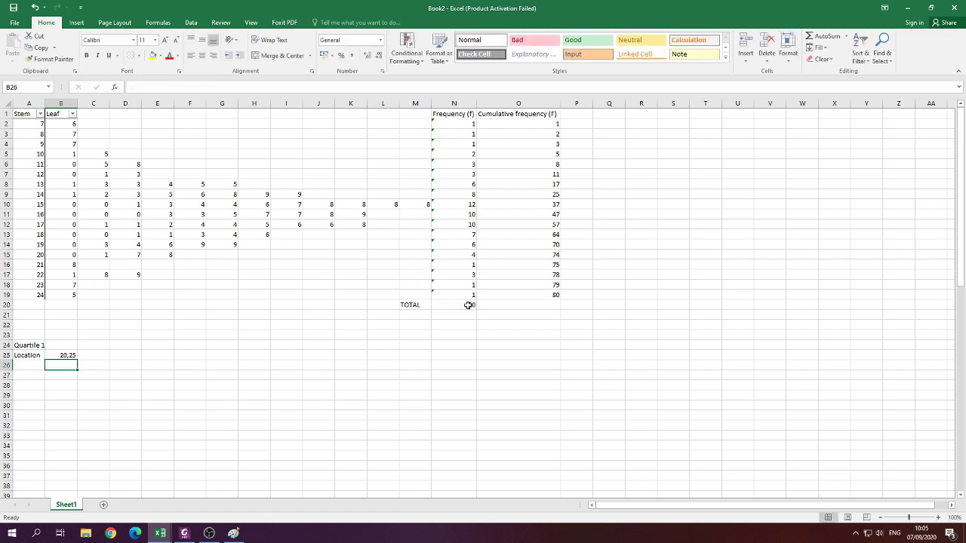
Enter the text "th data" in C25 beside the Quartile 1 location value.
{"action": "key", "text": "Up"}
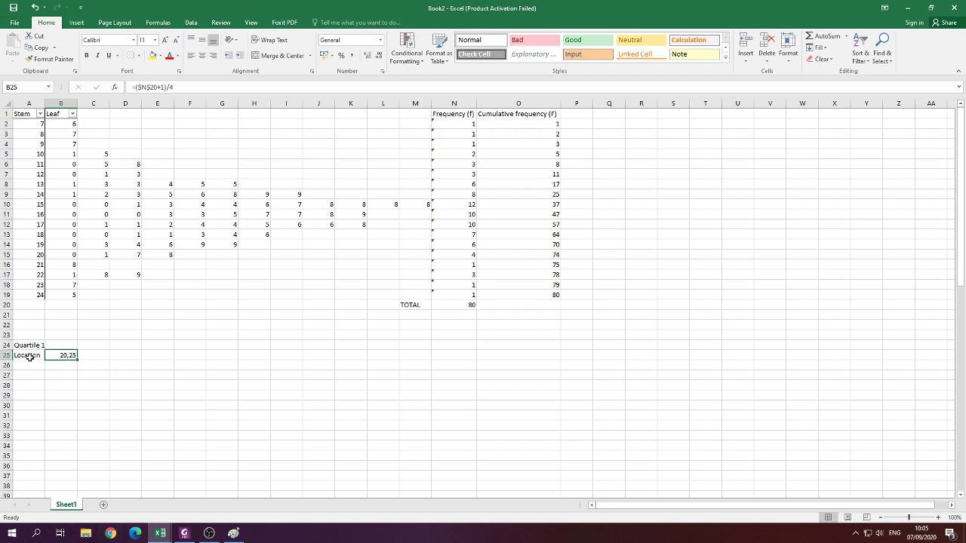
{"action": "left_click", "coordinate": [87, 355]}
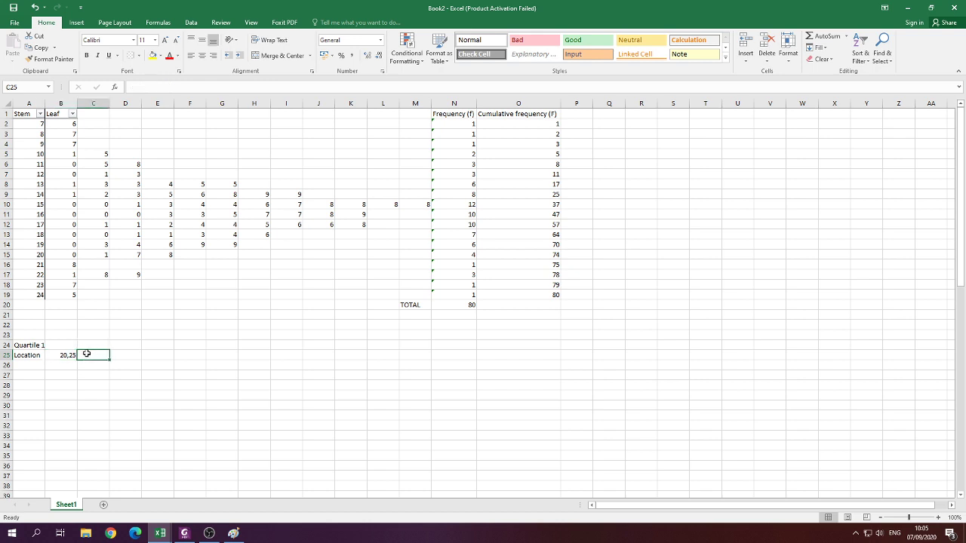
{"action": "type", "text": "th data"}
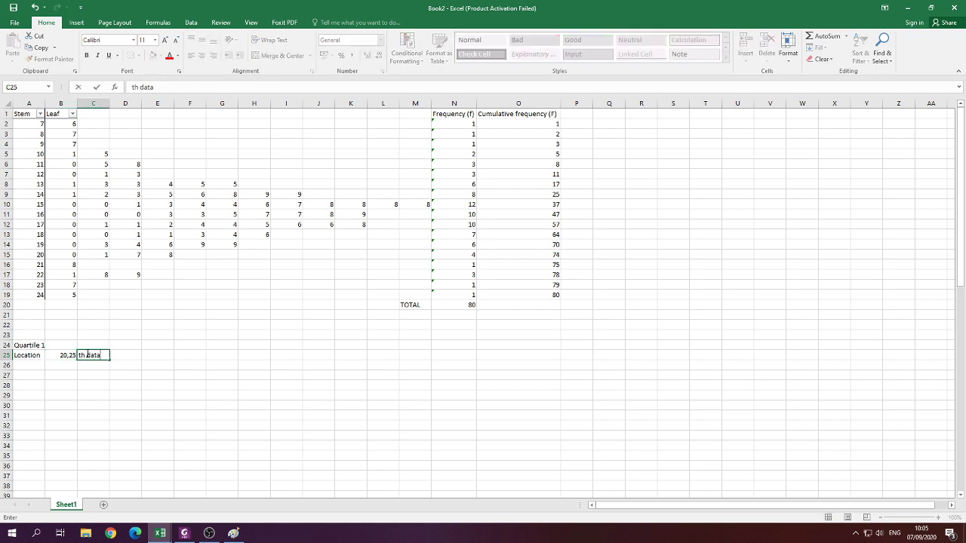
{"action": "key", "text": "Return"}
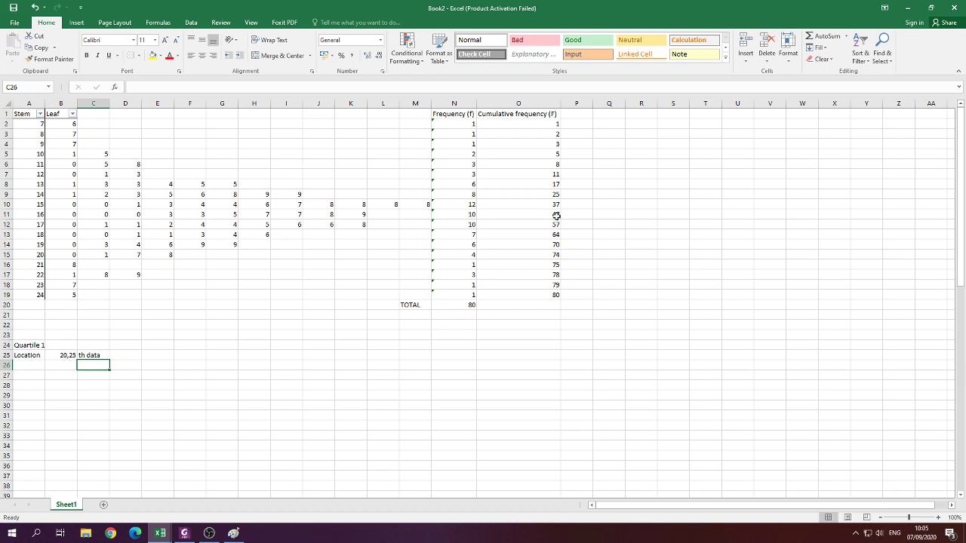
Examine the cumulative frequencies from O2 down to O9 to locate the stem row containing the first quartile.
{"action": "left_click", "coordinate": [537, 124]}
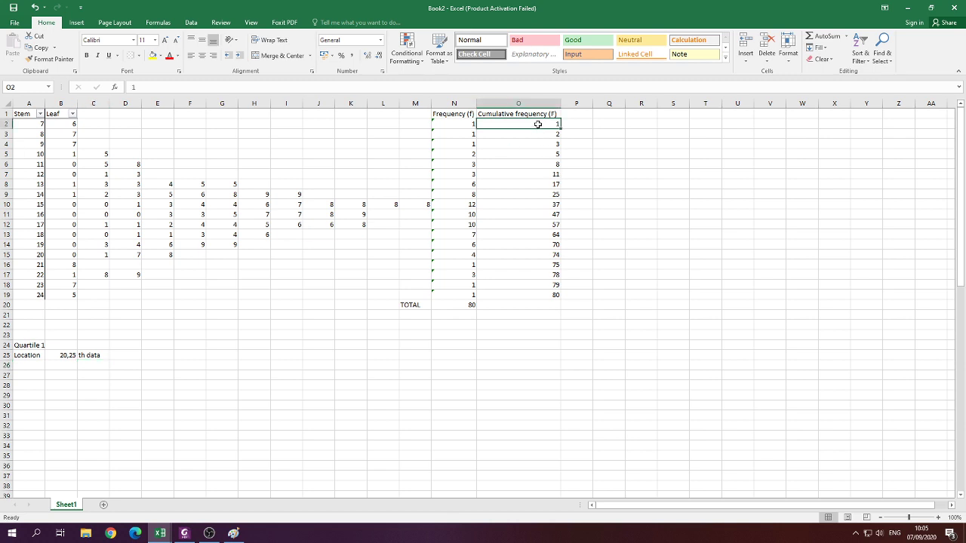
{"action": "key", "text": "Down"}
{"action": "key", "text": "Down"}
{"action": "key", "text": "Down"}
{"action": "key", "text": "Up"}
{"action": "key", "text": "Up"}
{"action": "key", "text": "Up"}
{"action": "key", "text": "Down"}
{"action": "key", "text": "Down"}
{"action": "key", "text": "Down"}
{"action": "key", "text": "Down"}
{"action": "key", "text": "Down"}
{"action": "key", "text": "Down"}
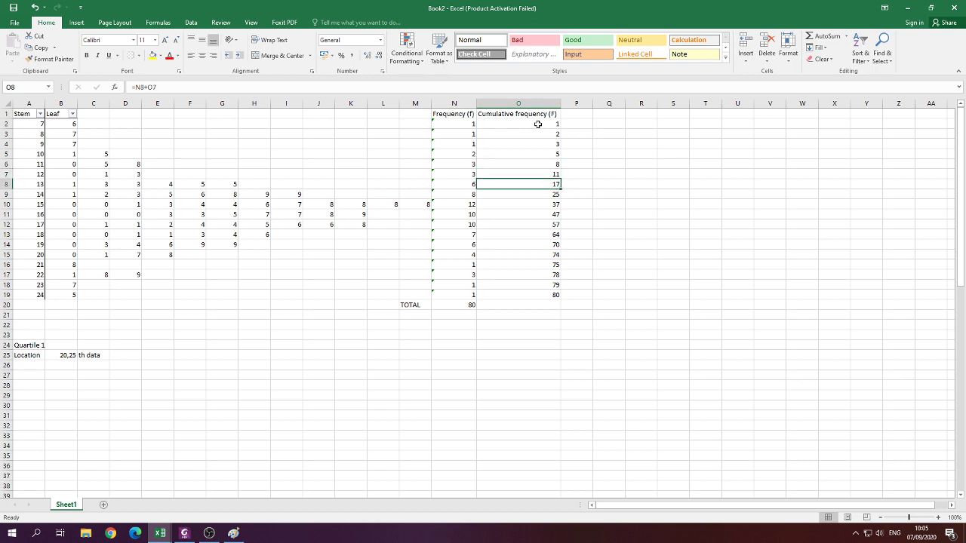
{"action": "key", "text": "Left"}
{"action": "key", "text": "Left"}
{"action": "key", "text": "Left"}
{"action": "key", "text": "Left"}
{"action": "key", "text": "Right"}
{"action": "key", "text": "Right"}
{"action": "key", "text": "Right"}
{"action": "key", "text": "Right"}
{"action": "key", "text": "Right"}
{"action": "key", "text": "Left"}
{"action": "key", "text": "Right"}
{"action": "key", "text": "Left"}
{"action": "key", "text": "Right"}
{"action": "key", "text": "Left"}
{"action": "key", "text": "Right"}
{"action": "key", "text": "Left"}
{"action": "key", "text": "Right"}
{"action": "key", "text": "Left"}
{"action": "key", "text": "Right"}
{"action": "key", "text": "Left"}
{"action": "key", "text": "Down"}
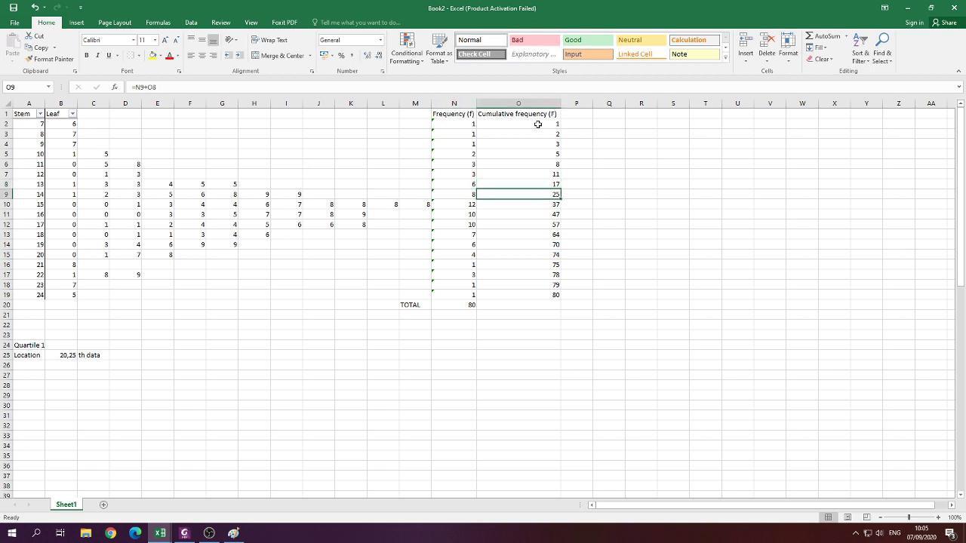
{"action": "key", "text": "Right"}
{"action": "key", "text": "Left"}
{"action": "key", "text": "Right"}
{"action": "key", "text": "Left"}
{"action": "key", "text": "Right"}
{"action": "key", "text": "Left"}
{"action": "key", "text": "Up"}
Count the leaves from the end of the stem 13 row into the stem 14 row to find the 20th and 21st data.
{"action": "key", "text": "Left"}
{"action": "key", "text": "Left"}
{"action": "key", "text": "Left"}
{"action": "key", "text": "Left"}
{"action": "key", "text": "Left"}
{"action": "key", "text": "Left"}
{"action": "key", "text": "Left"}
{"action": "key", "text": "Left"}
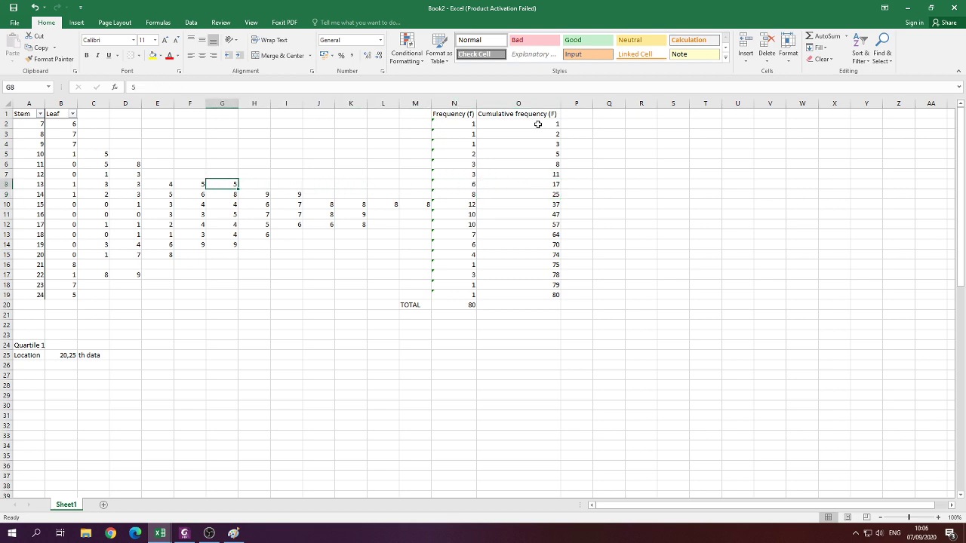
{"action": "key", "text": "Down"}
{"action": "key", "text": "Left"}
{"action": "key", "text": "Left"}
{"action": "key", "text": "Left"}
{"action": "key", "text": "Left"}
{"action": "key", "text": "Left"}
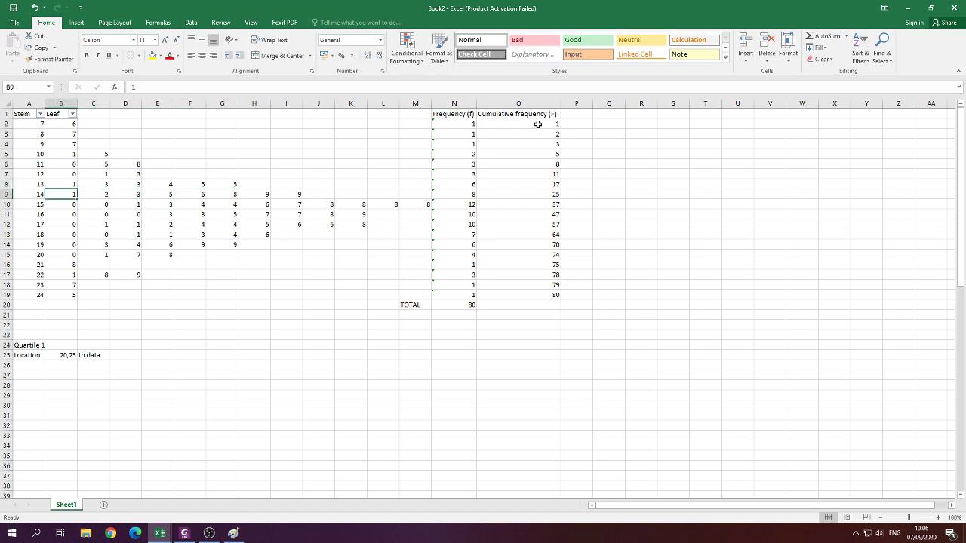
{"action": "key", "text": "Right"}
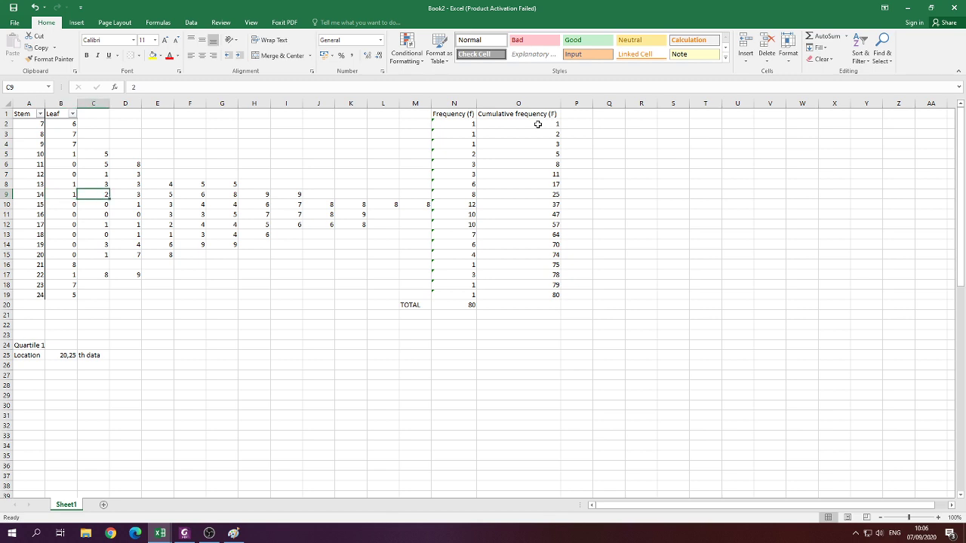
{"action": "key", "text": "Right"}
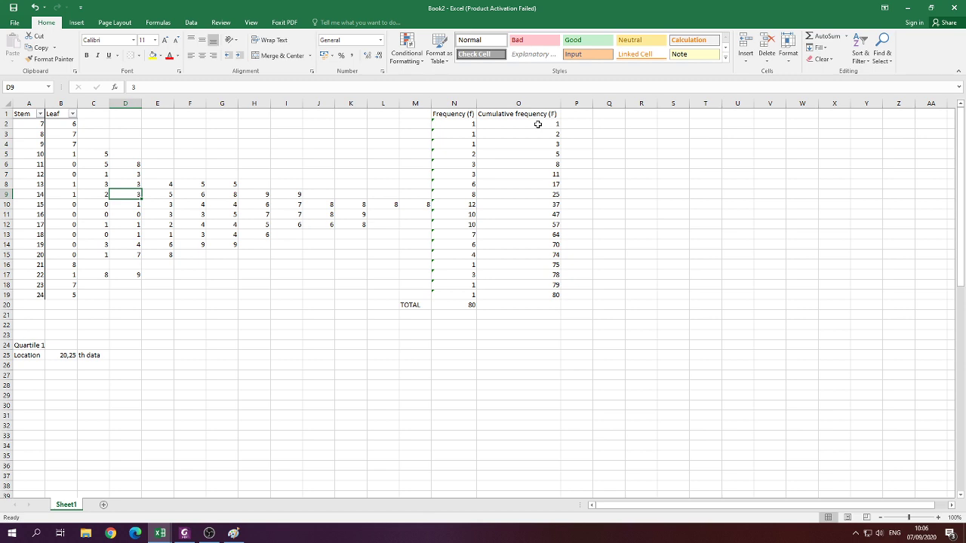
{"action": "key", "text": "Right"}
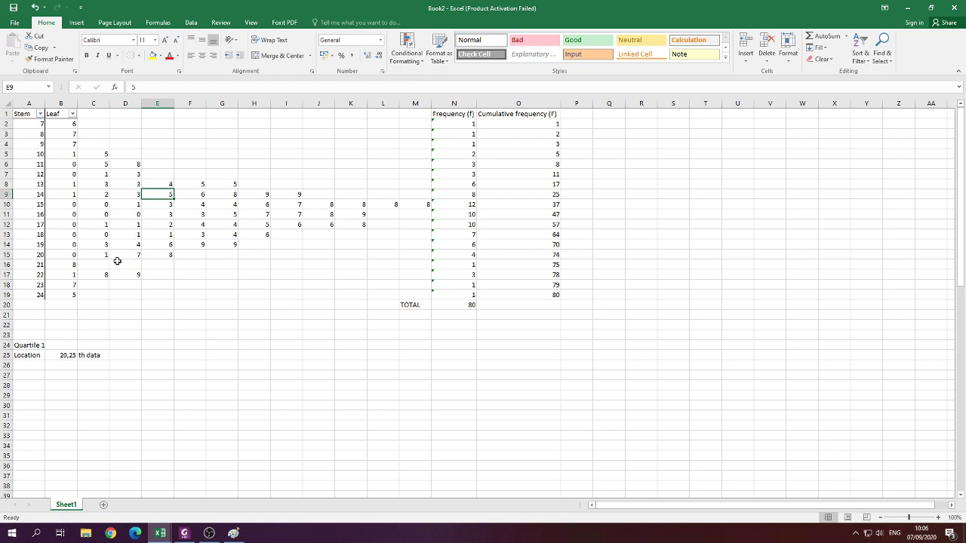
Highlight the leaf cells D9:E9 in the stem 14 row with yellow fill.
{"action": "left_click_drag", "start_coordinate": [129, 194], "coordinate": [158, 194]}
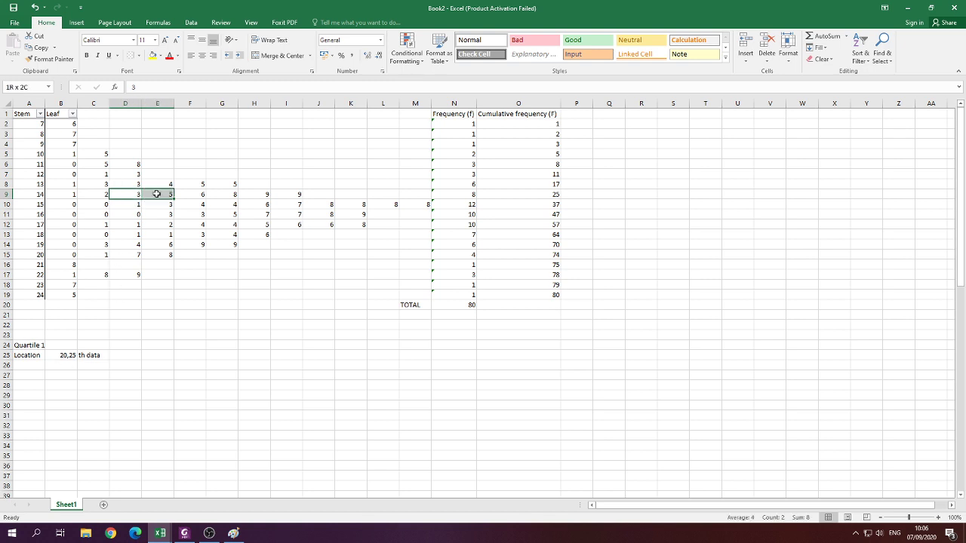
{"action": "left_click", "coordinate": [152, 55]}
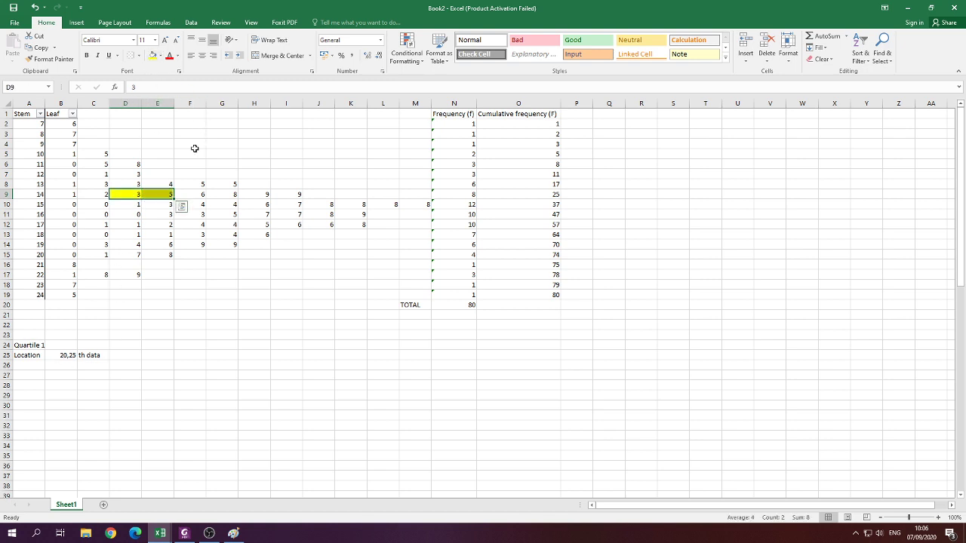
{"action": "left_click", "coordinate": [125, 193]}
Enter the note "Between data # 20 and 21" in D25.
{"action": "left_click", "coordinate": [124, 356]}
{"action": "type", "text": "Between da"}
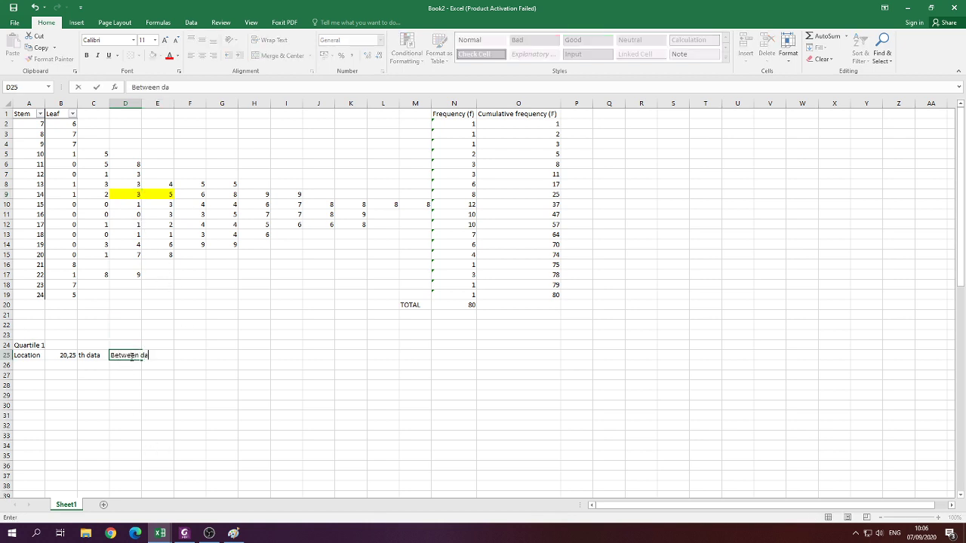
{"action": "type", "text": "ta # 20 and 21"}
{"action": "key", "text": "Return"}
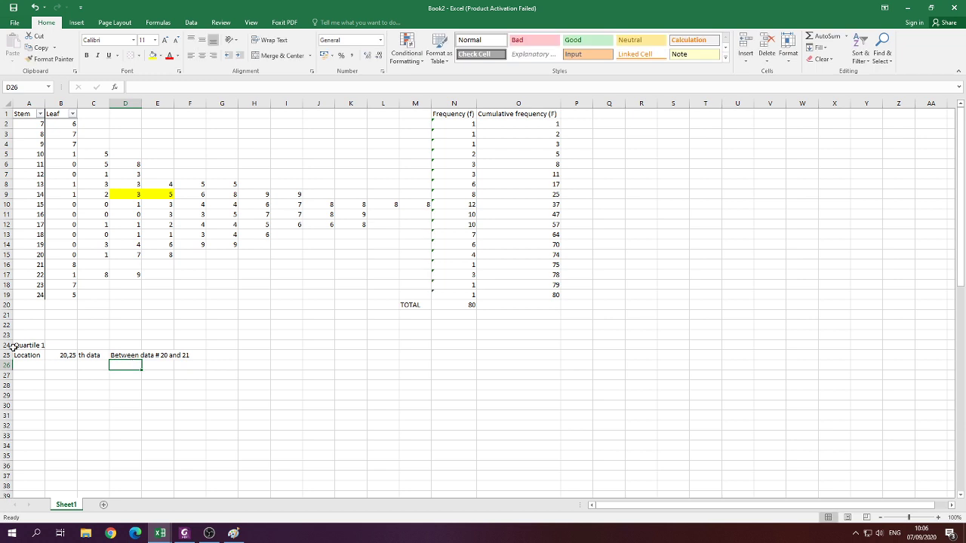
Recheck the highlighted leaves by counting along the stem 14 row from the cumulative frequency of stem 13.
{"action": "key", "text": "Up"}
{"action": "key", "text": "Up"}
{"action": "key", "text": "Up"}
{"action": "key", "text": "Up"}
{"action": "key", "text": "Up"}
{"action": "key", "text": "Up"}
{"action": "key", "text": "Up"}
{"action": "key", "text": "Up"}
{"action": "key", "text": "Up"}
{"action": "key", "text": "Up"}
{"action": "key", "text": "Up"}
{"action": "key", "text": "Up"}
{"action": "key", "text": "Up"}
{"action": "key", "text": "Up"}
{"action": "key", "text": "Up"}
{"action": "key", "text": "Up"}
{"action": "key", "text": "Up"}
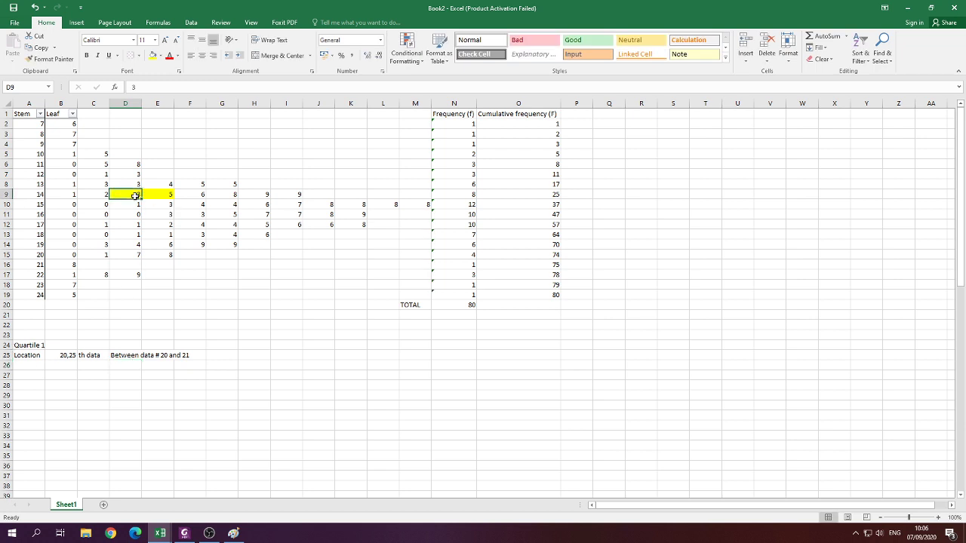
{"action": "left_click", "coordinate": [552, 186]}
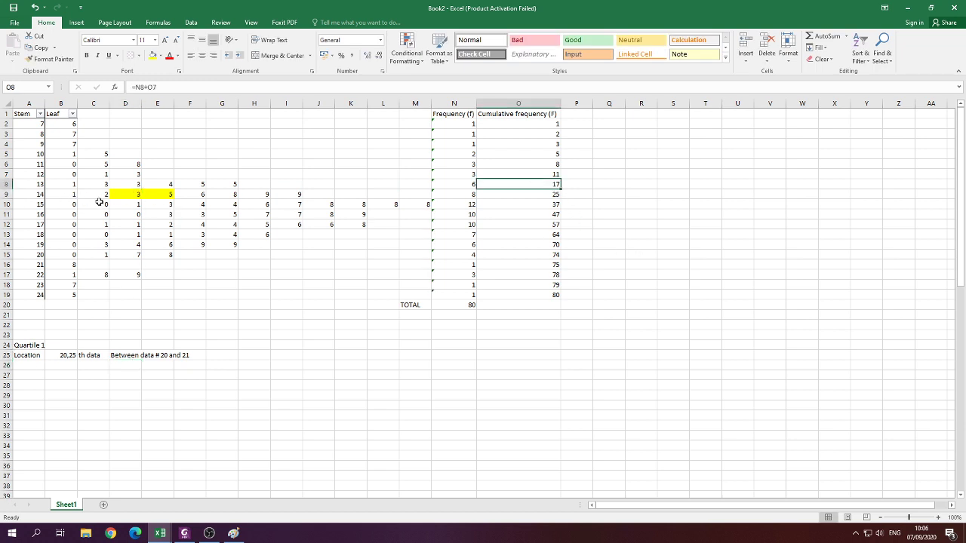
{"action": "left_click", "coordinate": [60, 193]}
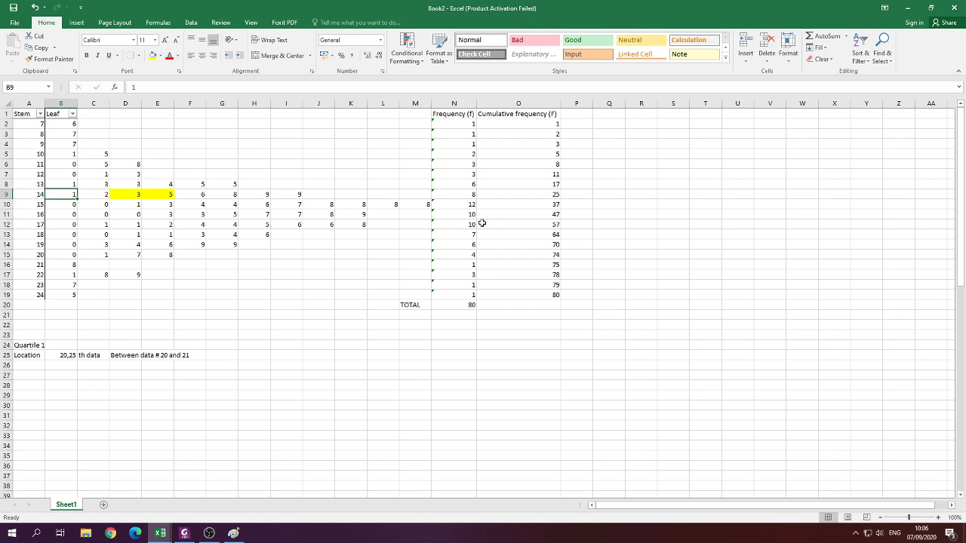
{"action": "left_click", "coordinate": [99, 195]}
{"action": "left_click", "coordinate": [136, 194]}
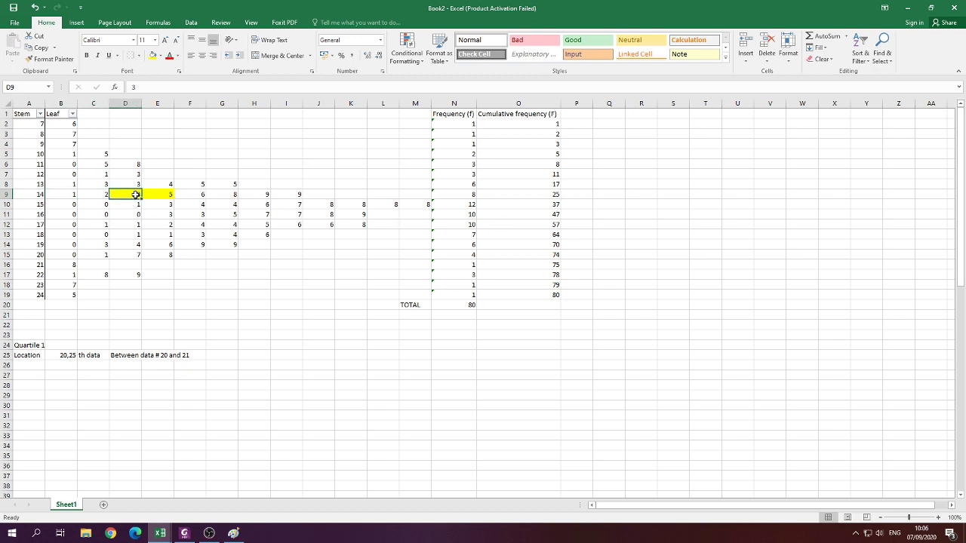
{"action": "left_click", "coordinate": [154, 255]}
Extend the note in D25 with "or between" after "Between data # 20 and 21".
{"action": "left_click", "coordinate": [118, 356]}
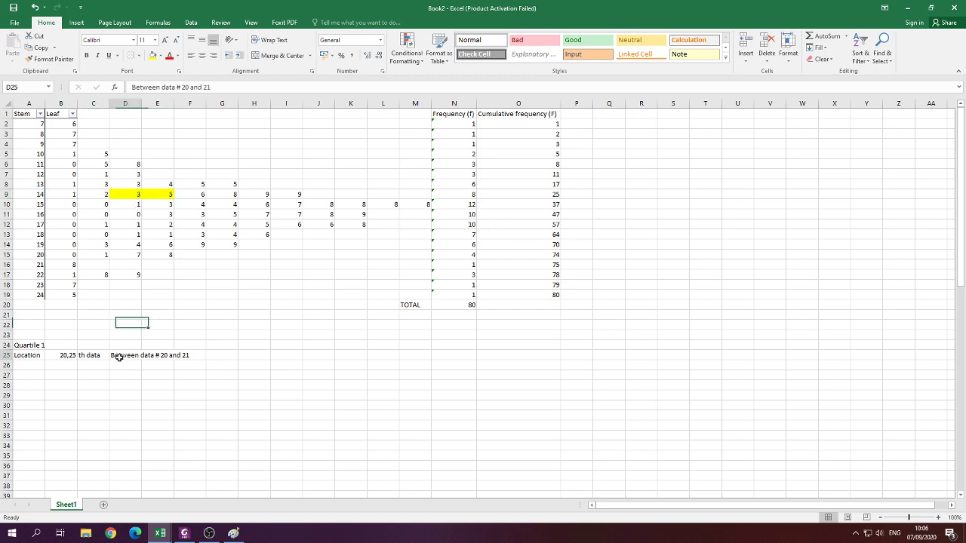
{"action": "left_click", "coordinate": [227, 89]}
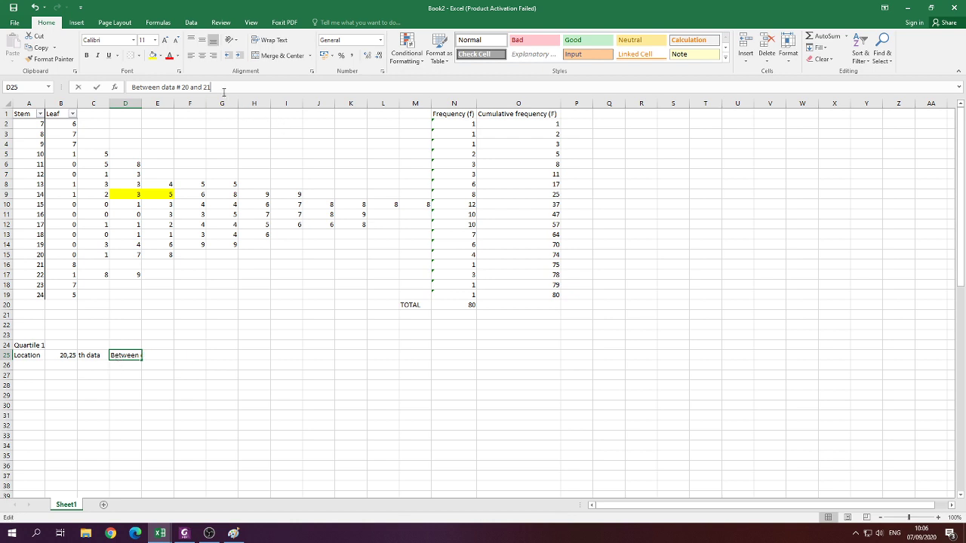
{"action": "type", "text": ". o"}
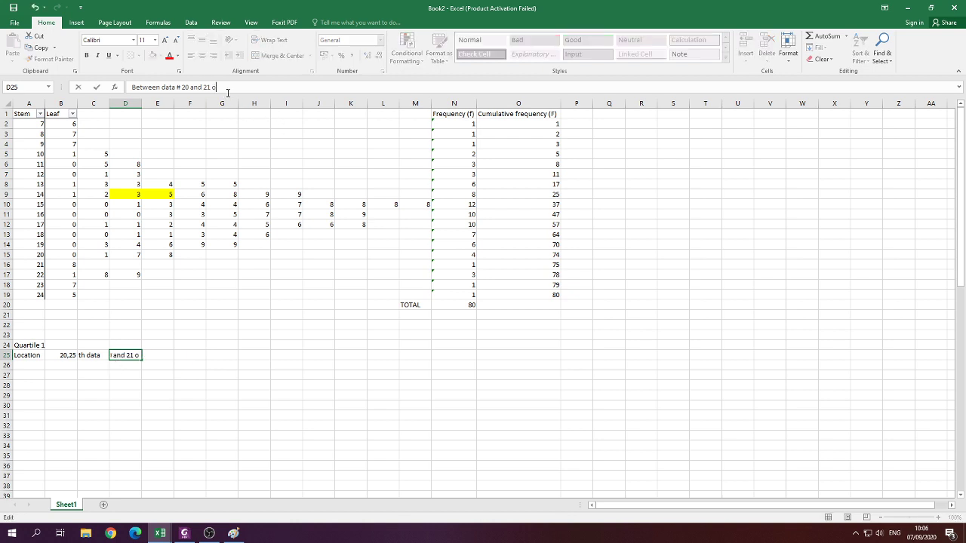
{"action": "type", "text": "r between"}
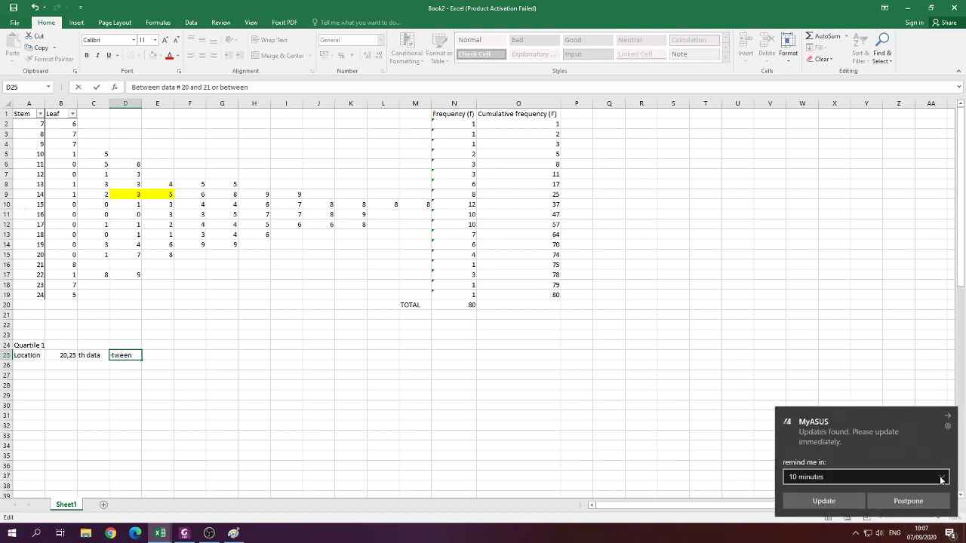
Postpone the MyASUS update reminder by 4 hours.
{"action": "left_click", "coordinate": [917, 478]}
{"action": "left_click", "coordinate": [826, 505]}
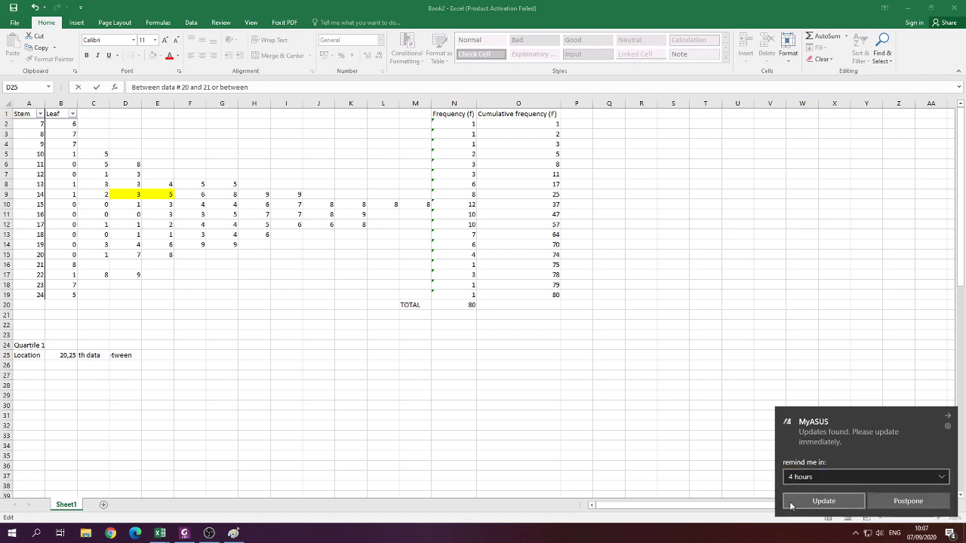
{"action": "left_click", "coordinate": [908, 506]}
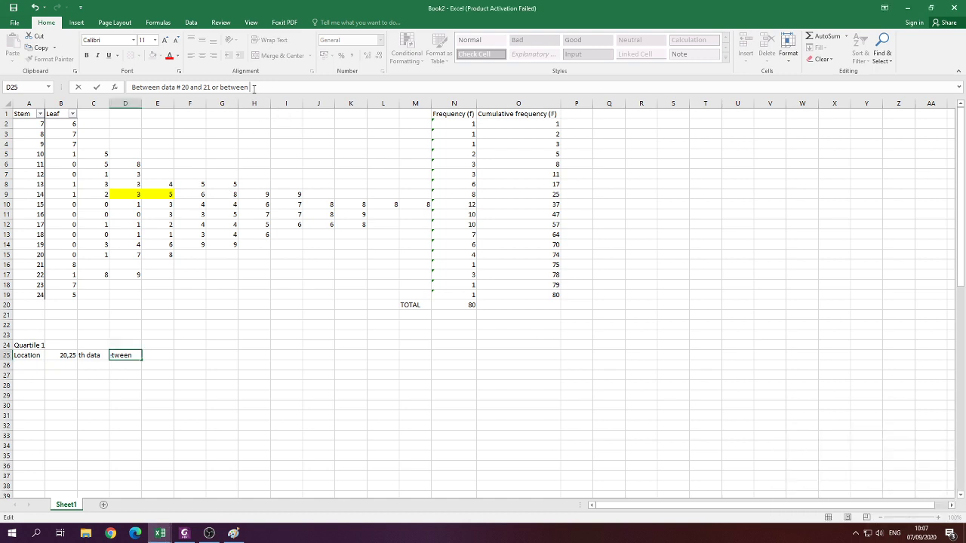
Complete the note in D25 with "143 and 145" and enter the label "Q1" in A26.
{"action": "type", "text": "43 and 145"}
{"action": "key", "text": "Return"}
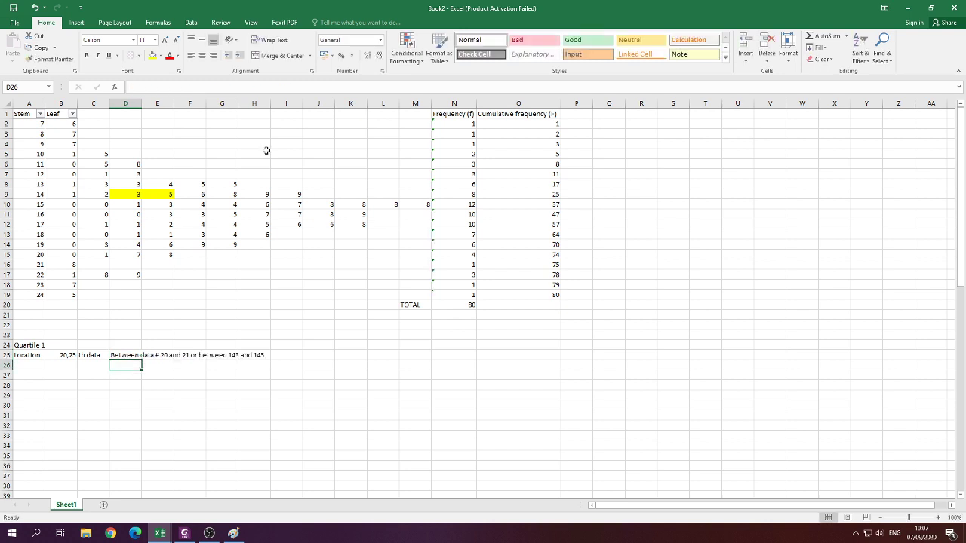
{"action": "left_click", "coordinate": [28, 367]}
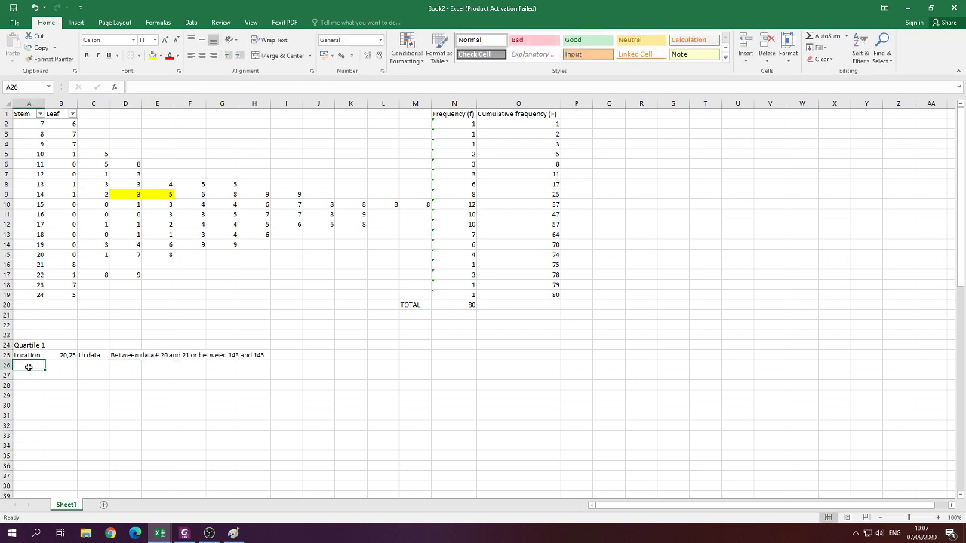
{"action": "type", "text": "Q1"}
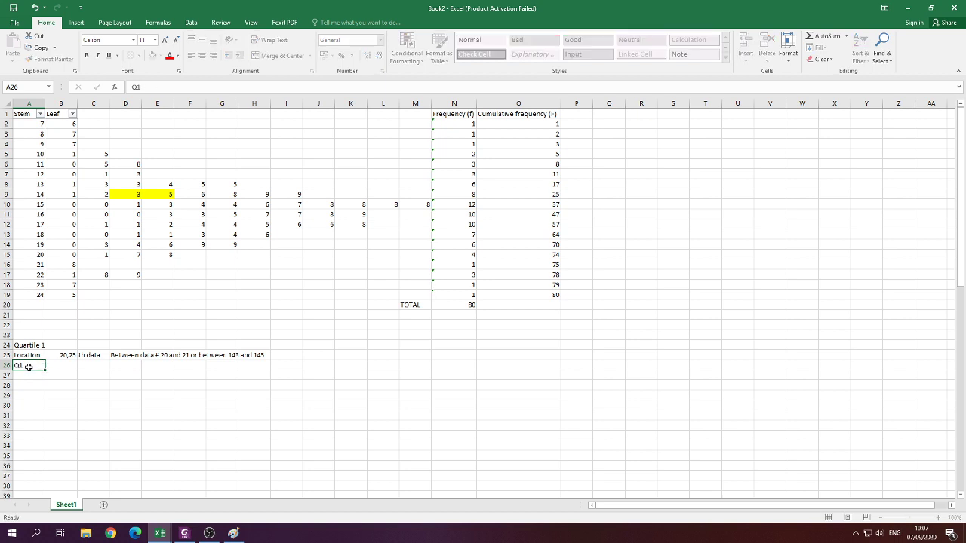
{"action": "key", "text": "Return"}
Calculate the first quartile in B26 by interpolation with the formula =143+0,25*(145-143).
{"action": "left_click", "coordinate": [28, 367]}
{"action": "key", "text": "Tab"}
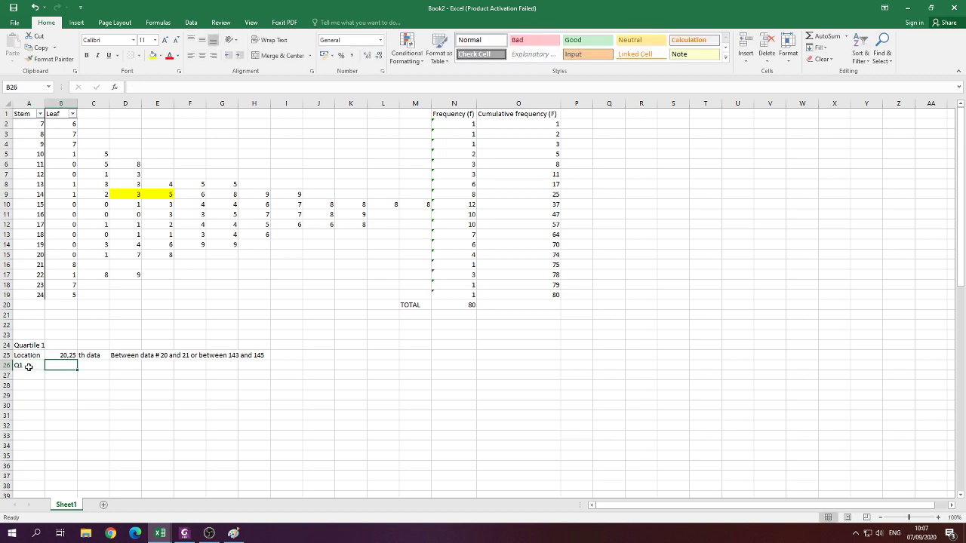
{"action": "type", "text": "=143+0.25*(145-143"}
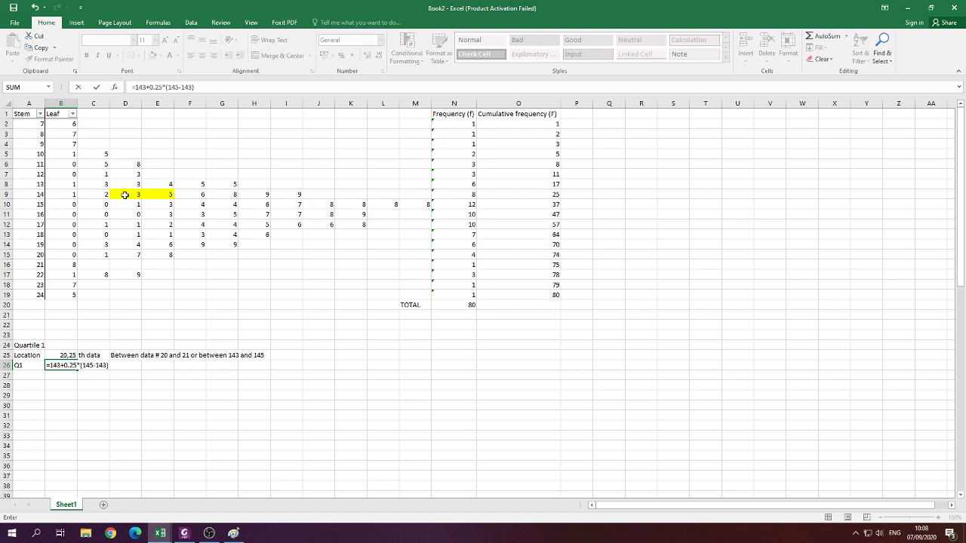
{"action": "key", "text": "Return"}
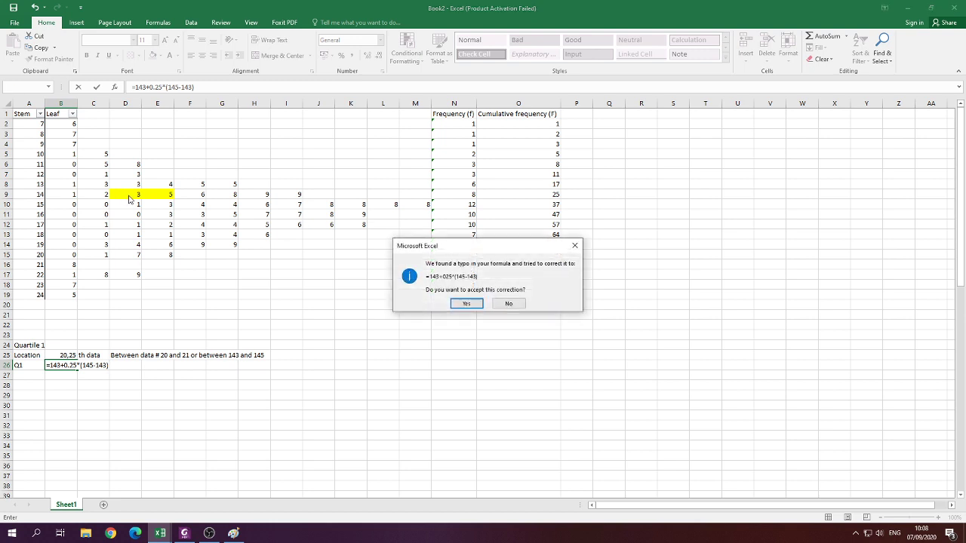
{"action": "left_click", "coordinate": [575, 245]}
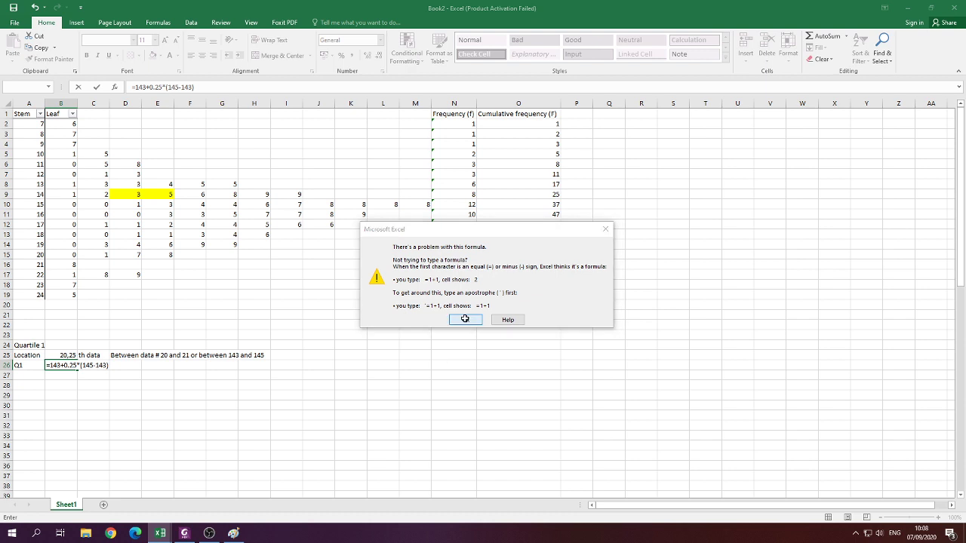
{"action": "left_click", "coordinate": [465, 320]}
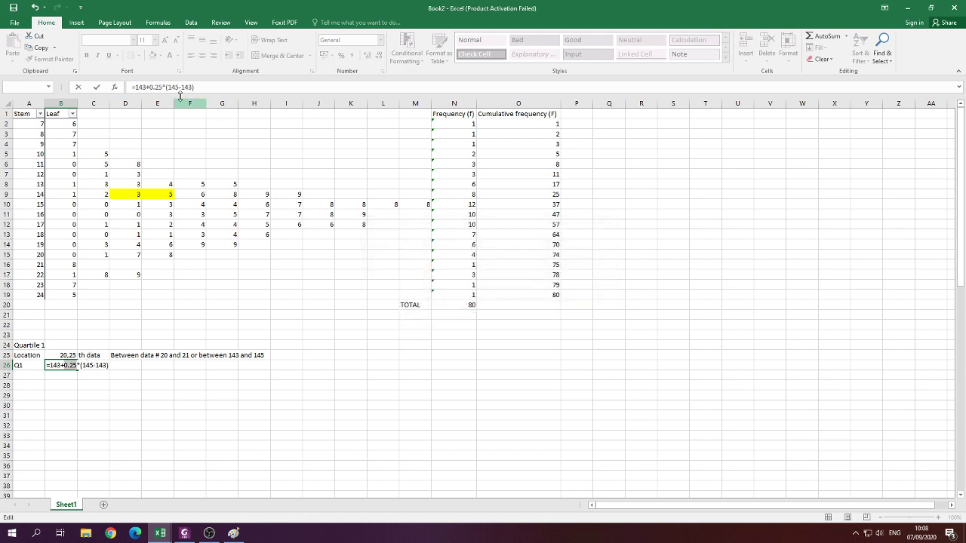
{"action": "left_click", "coordinate": [156, 87]}
{"action": "key", "text": "Return"}
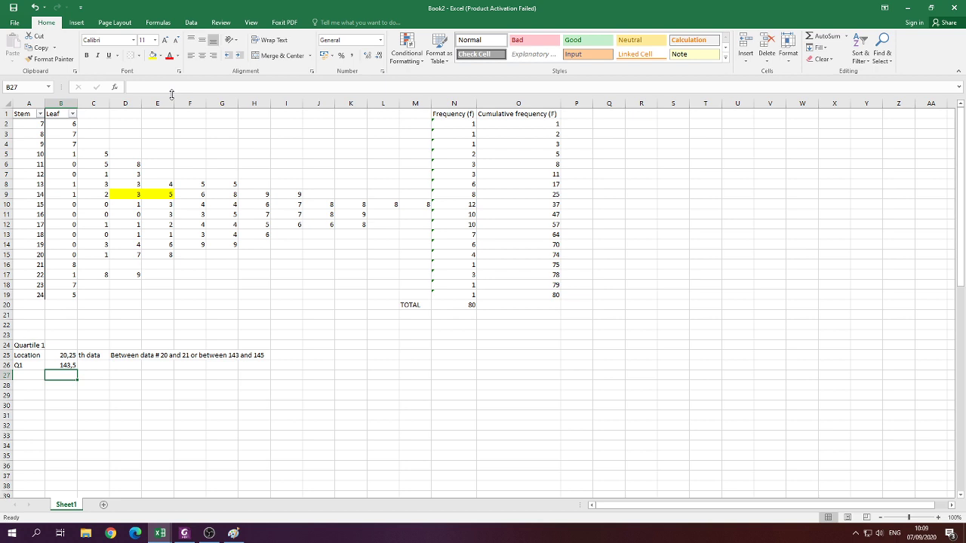
Enter the text note "--> about 25% of the observations has the value lower than 143,5." in C26.
{"action": "left_click", "coordinate": [95, 365]}
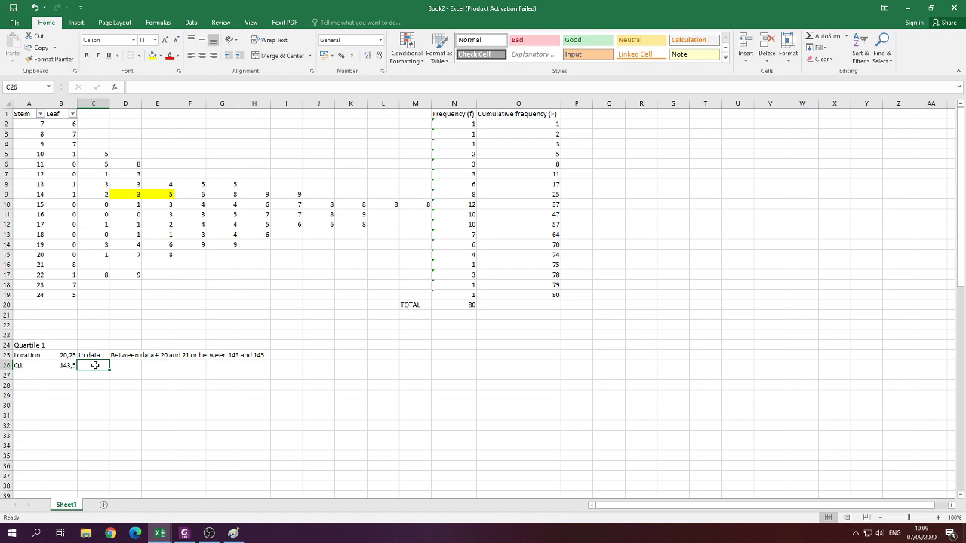
{"action": "type", "text": "--> a"}
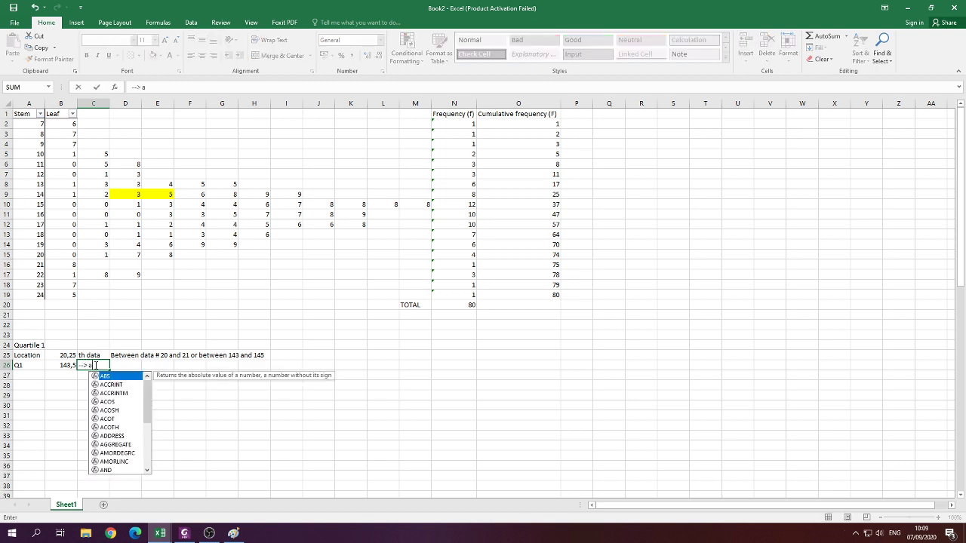
{"action": "type", "text": "bout 25"}
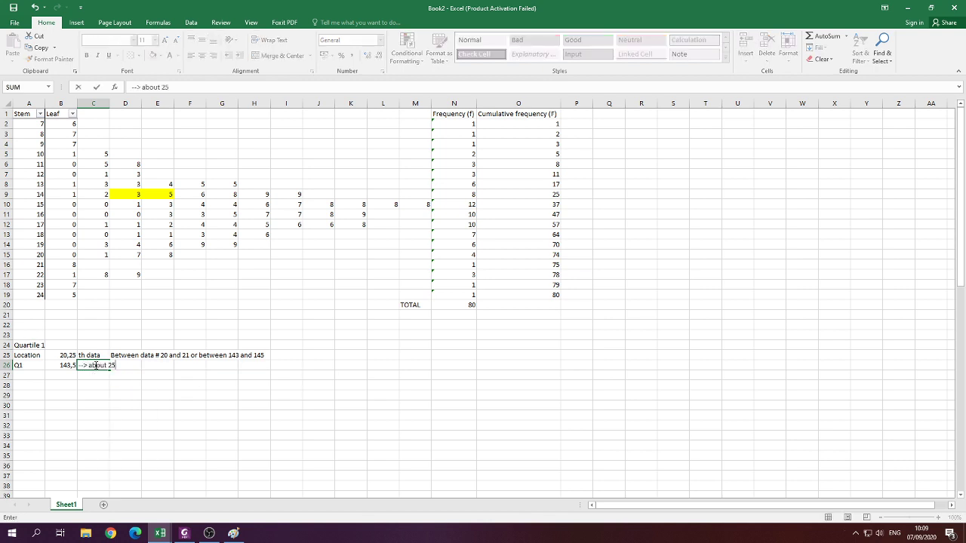
{"action": "type", "text": "% of the observations has the "}
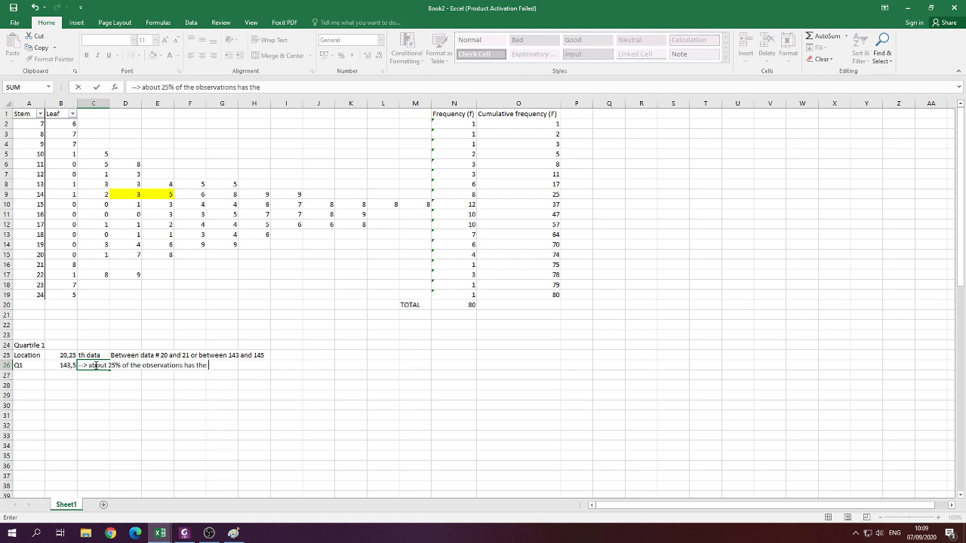
{"action": "type", "text": "value l"}
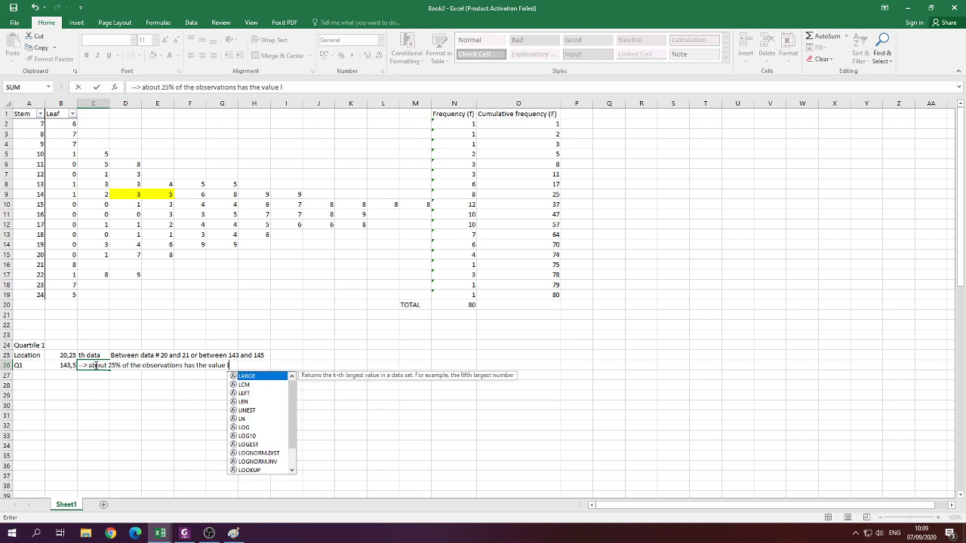
{"action": "type", "text": "ower than 143,5."}
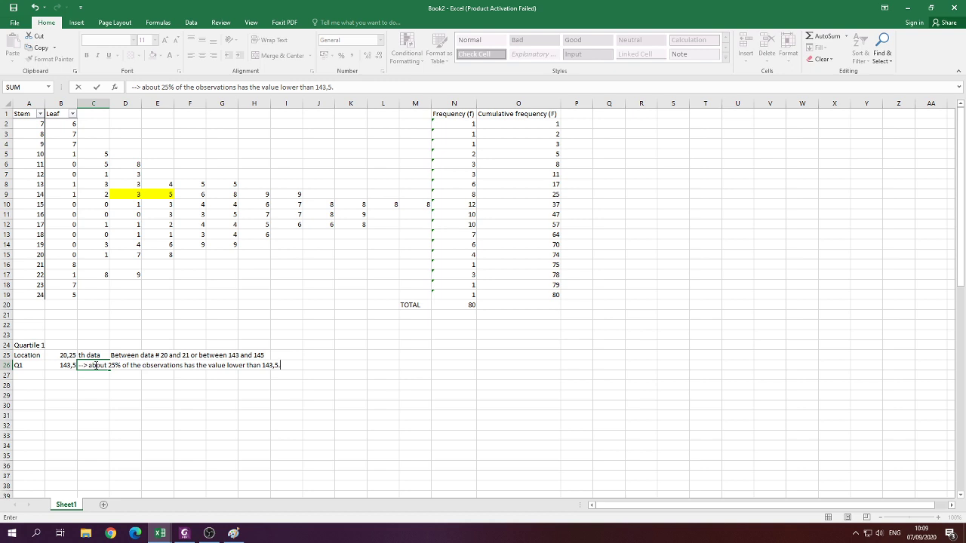
{"action": "key", "text": "Return"}
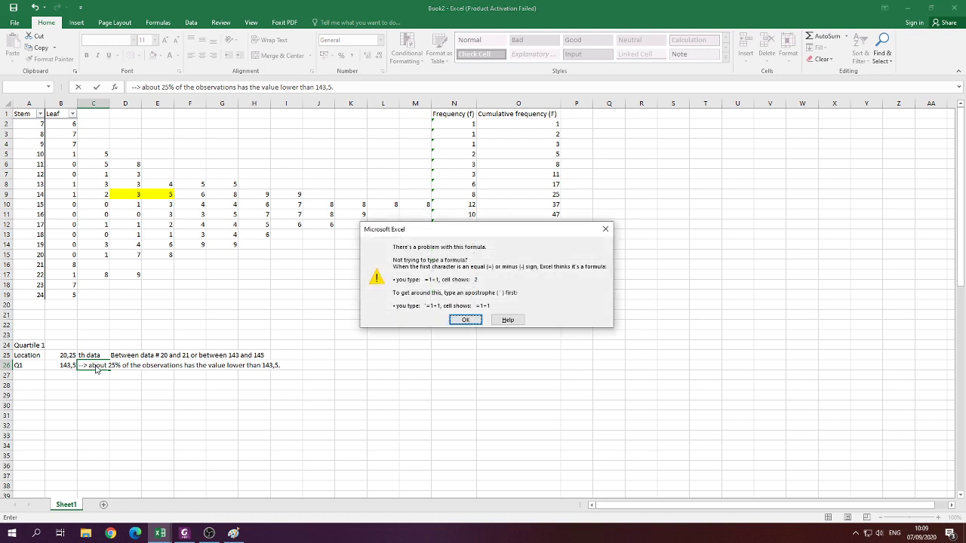
{"action": "left_click", "coordinate": [465, 320]}
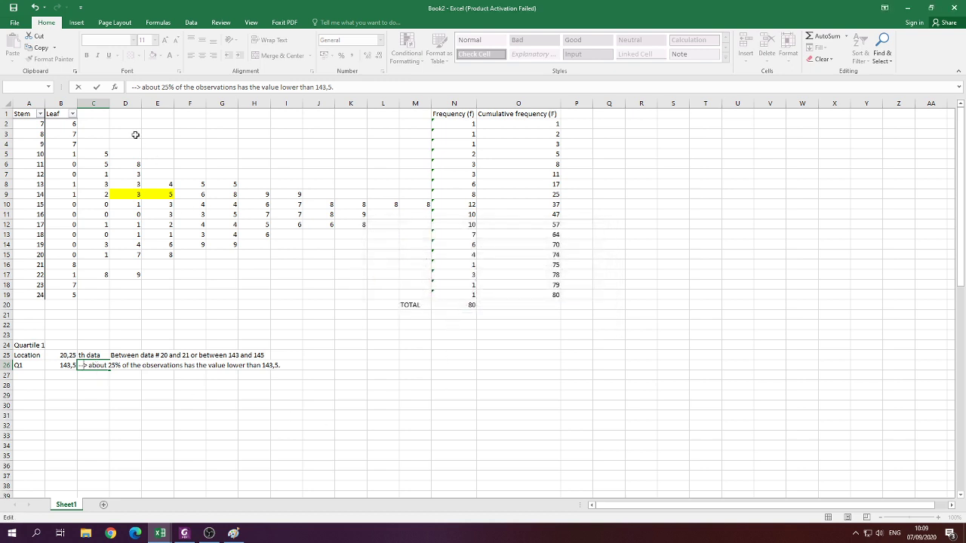
{"action": "type", "text": "'"}
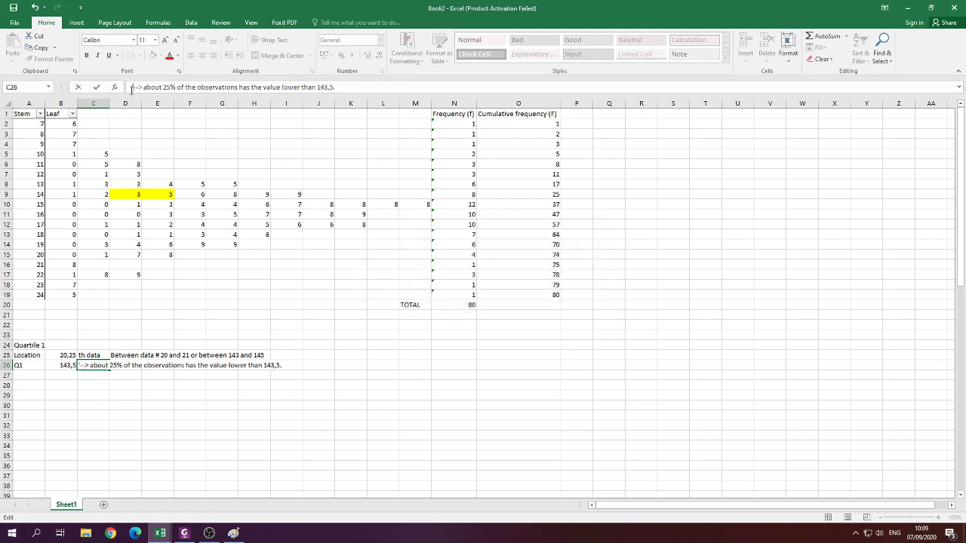
{"action": "key", "text": "Return"}
{"action": "left_click", "coordinate": [173, 427]}
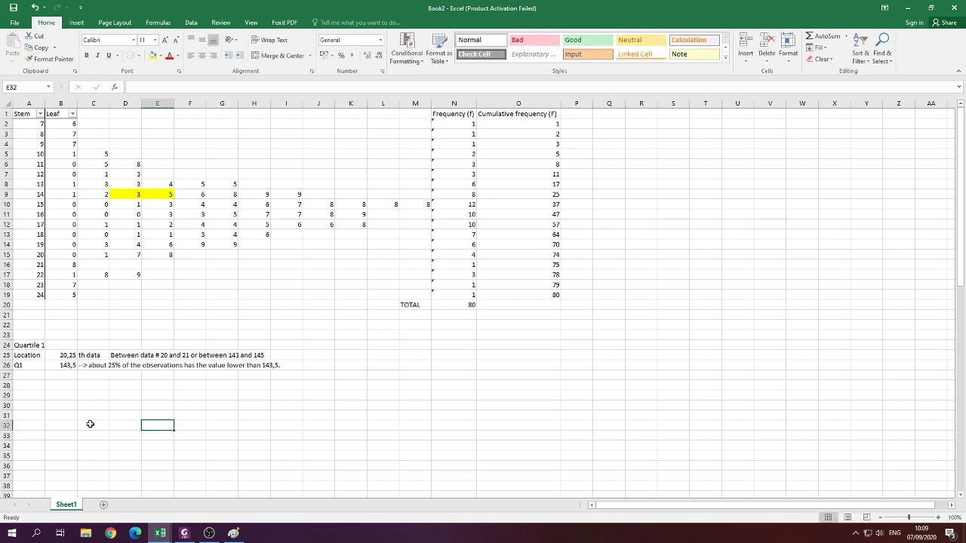
Copy the Quartile 1 block A24:I26 and paste it at A28.
{"action": "left_click", "coordinate": [25, 345]}
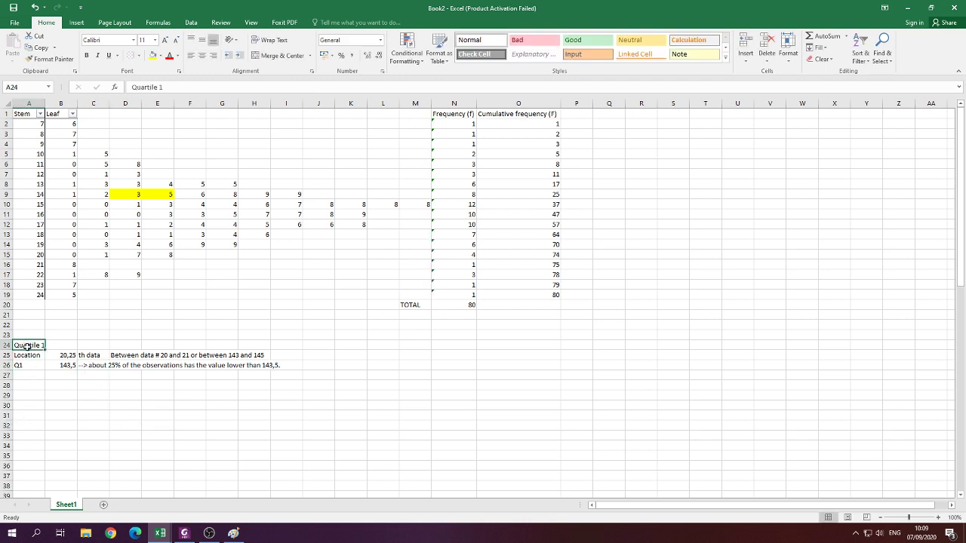
{"action": "key", "text": "shift+Right"}
{"action": "key", "text": "shift+Right"}
{"action": "key", "text": "shift+Right"}
{"action": "key", "text": "shift+Right"}
{"action": "key", "text": "shift+Right"}
{"action": "key", "text": "shift+Right"}
{"action": "key", "text": "shift+Right"}
{"action": "key", "text": "shift+Right"}
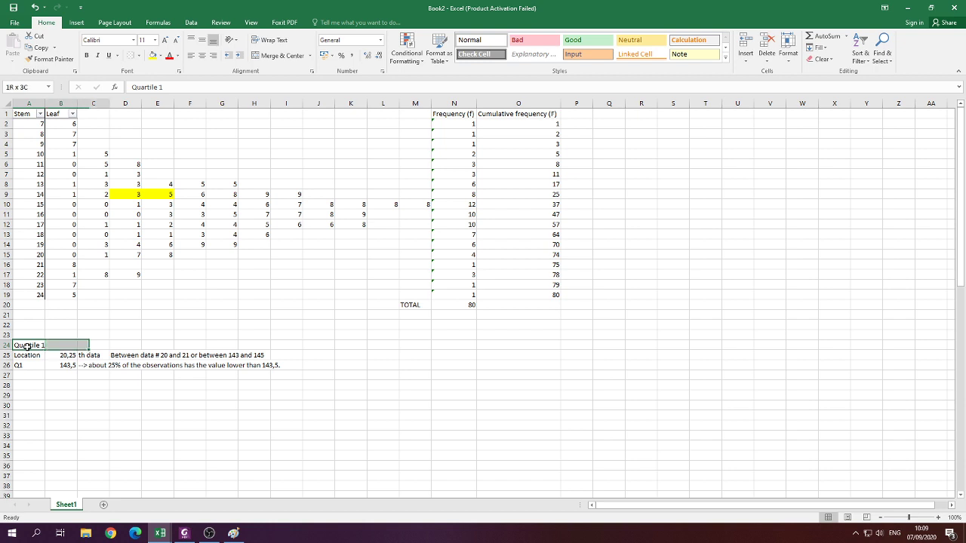
{"action": "key", "text": "shift+Down"}
{"action": "key", "text": "shift+Down"}
{"action": "key", "text": "ctrl+c"}
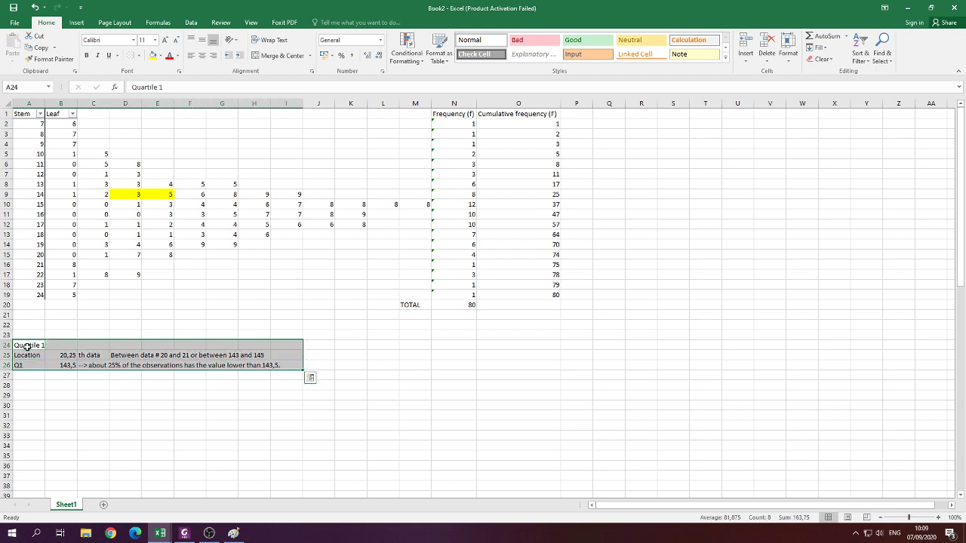
{"action": "key", "text": "Down"}
{"action": "key", "text": "Down"}
{"action": "key", "text": "Down"}
{"action": "key", "text": "Down"}
{"action": "key", "text": "ctrl+v"}
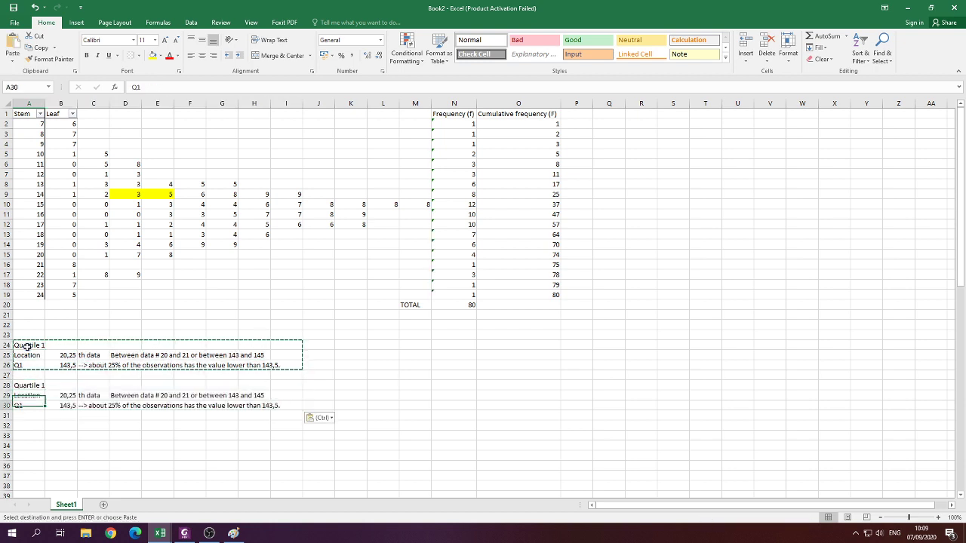
Rename the copied block's heading in A28 to "Quartile 2".
{"action": "left_click", "coordinate": [187, 89]}
{"action": "key", "text": "BackSpace"}
{"action": "key", "text": "Return"}
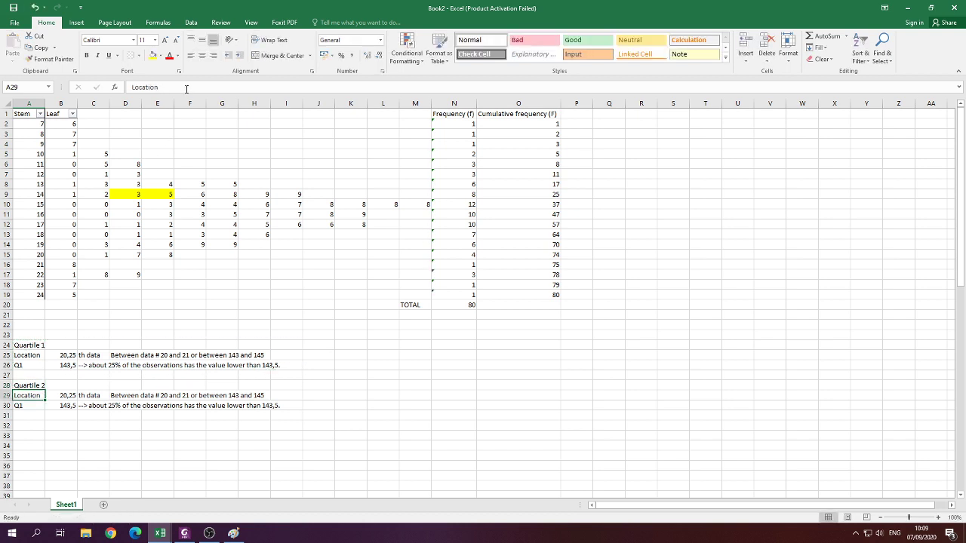
Check the Q2 formula in the PDF slides and set the Quartile 2 location in B29 to =2*($N$20+1)/4.
{"action": "left_click", "coordinate": [66, 398]}
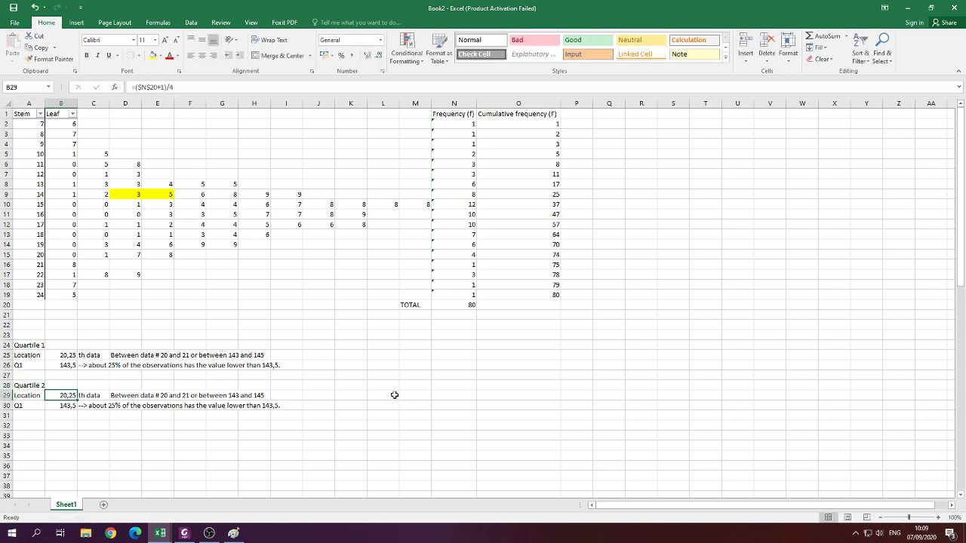
{"action": "key", "text": "alt+Tab"}
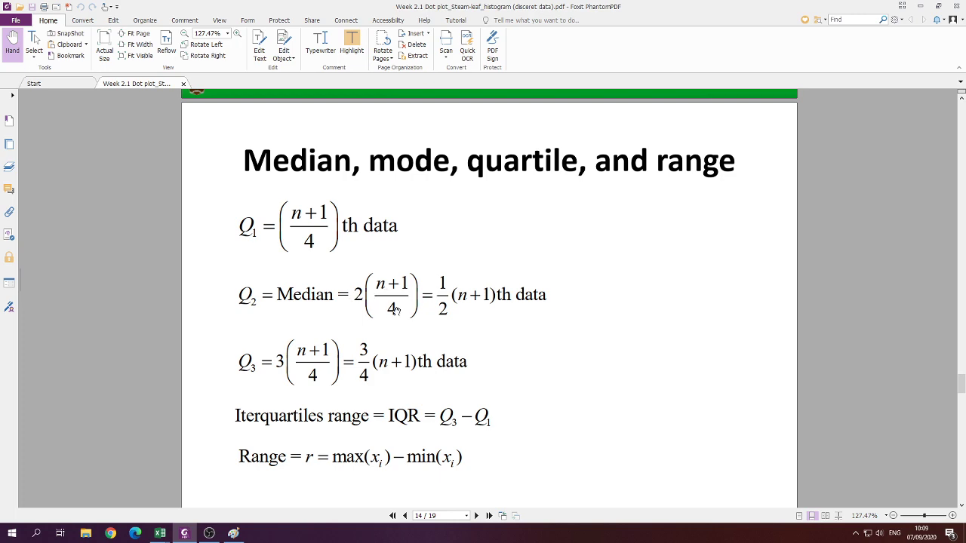
{"action": "key", "text": "alt+Tab"}
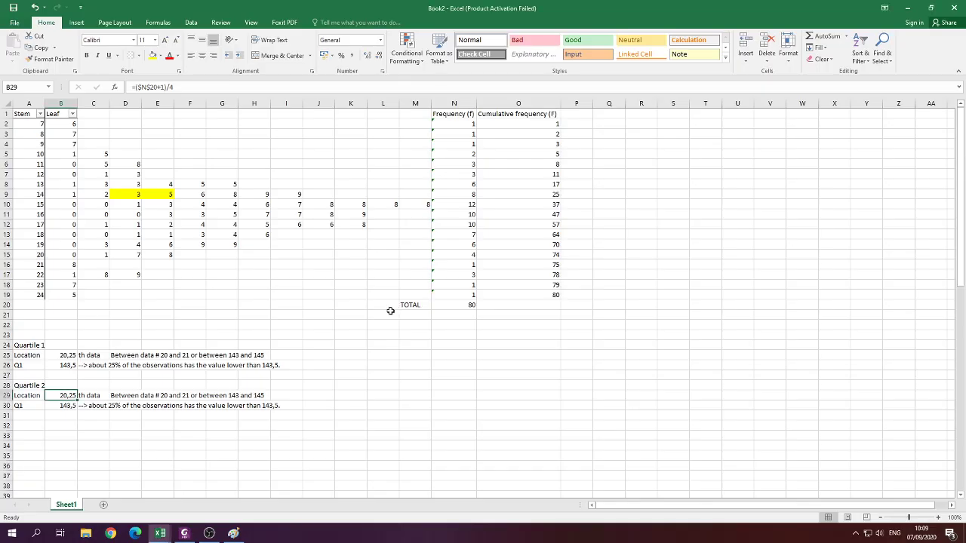
{"action": "left_click", "coordinate": [134, 87]}
{"action": "type", "text": "2*"}
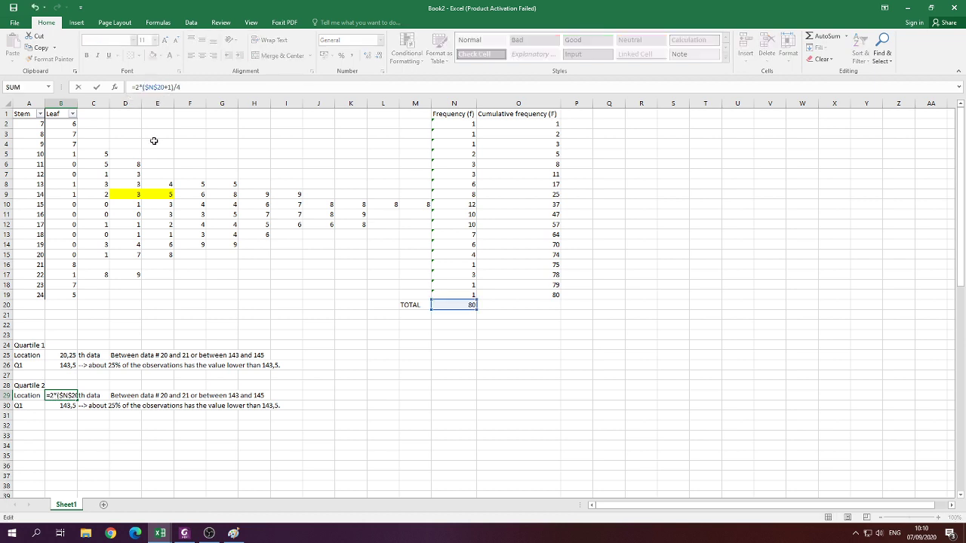
{"action": "key", "text": "Return"}
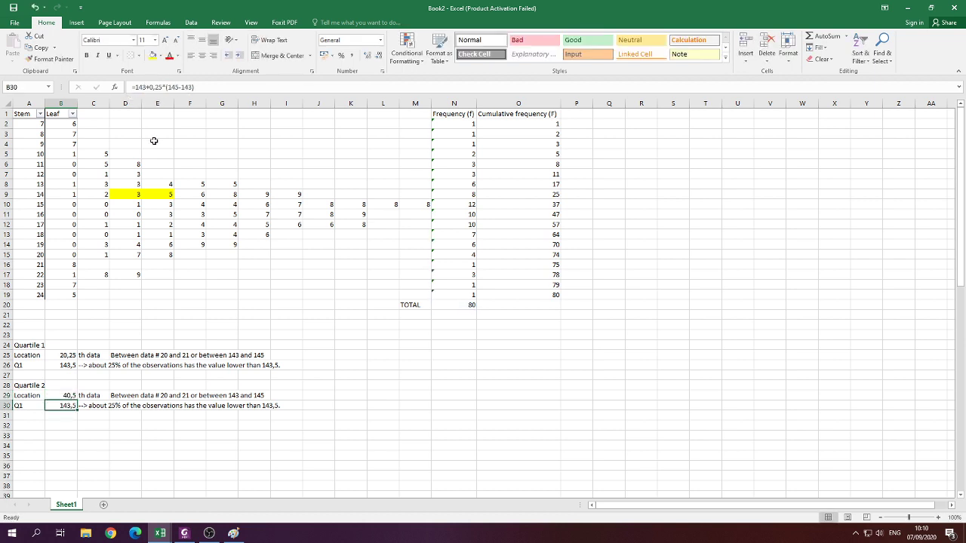
Clear the copied Quartile 1 notes in C29:I30 and the copied quartile value in B30.
{"action": "left_click", "coordinate": [83, 394]}
{"action": "left_click_drag", "start_coordinate": [83, 394], "coordinate": [284, 402]}
{"action": "key", "text": "Delete"}
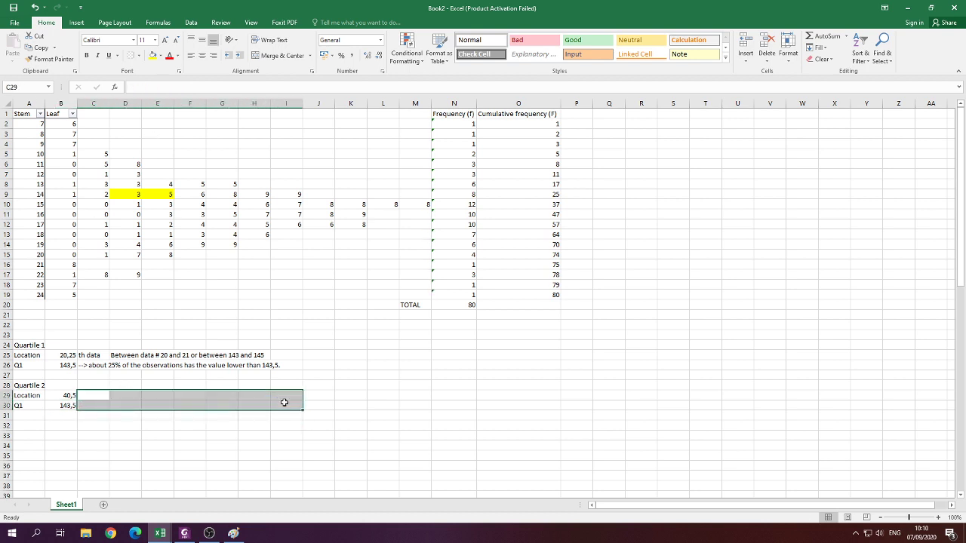
{"action": "left_click", "coordinate": [58, 405]}
{"action": "key", "text": "Delete"}
{"action": "left_click", "coordinate": [68, 446]}
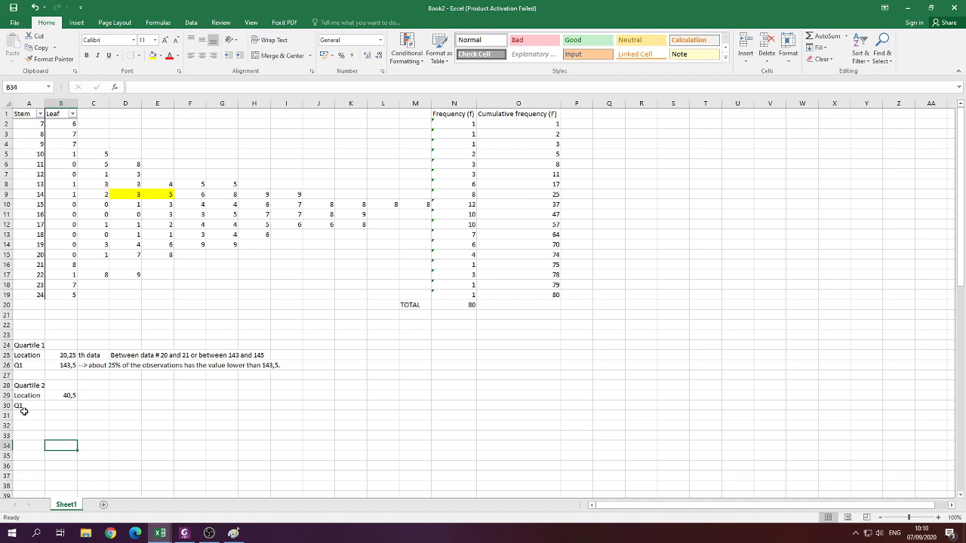
Examine the cumulative frequencies and leaves of stems 15 and 16 to find the data at the Quartile 2 location.
{"action": "left_click", "coordinate": [26, 386]}
{"action": "left_click", "coordinate": [59, 395]}
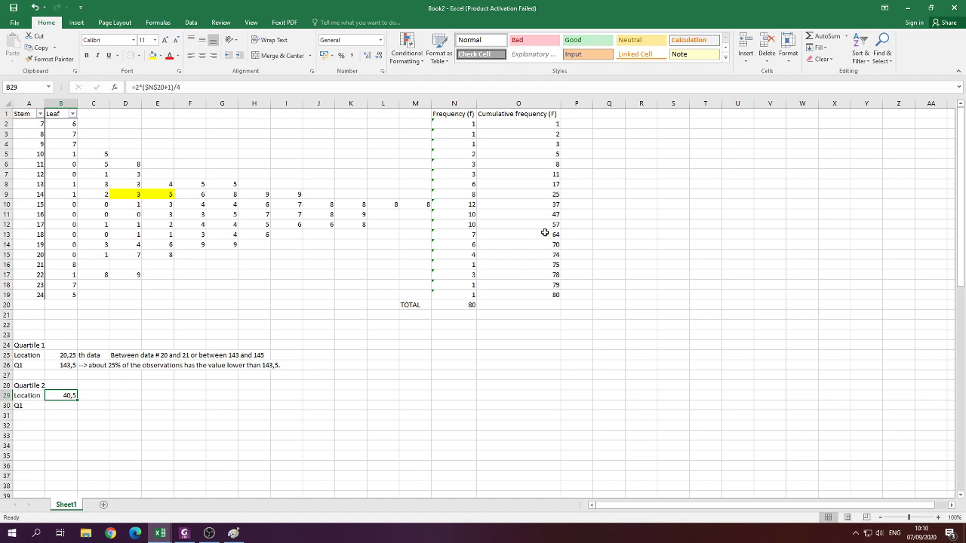
{"action": "left_click", "coordinate": [553, 206]}
{"action": "left_click", "coordinate": [421, 204]}
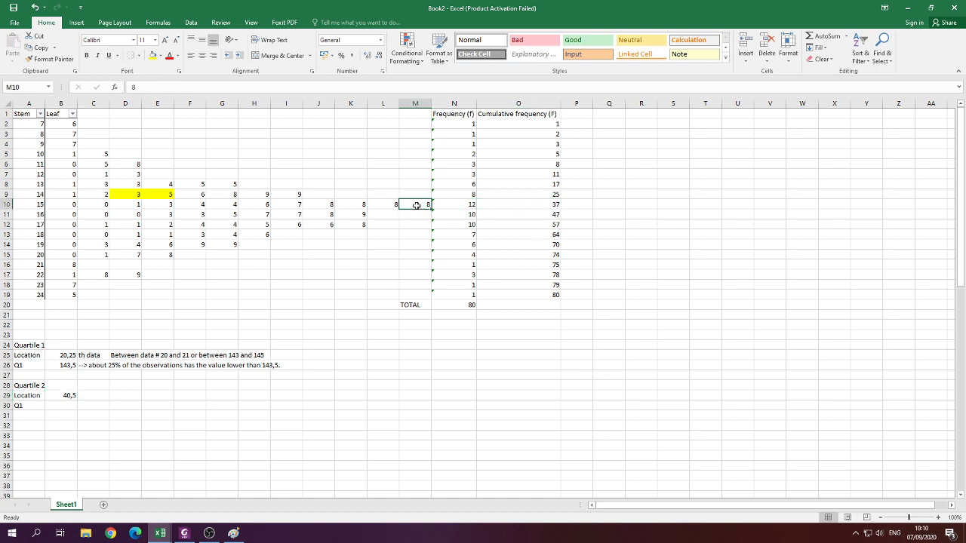
{"action": "left_click", "coordinate": [555, 206]}
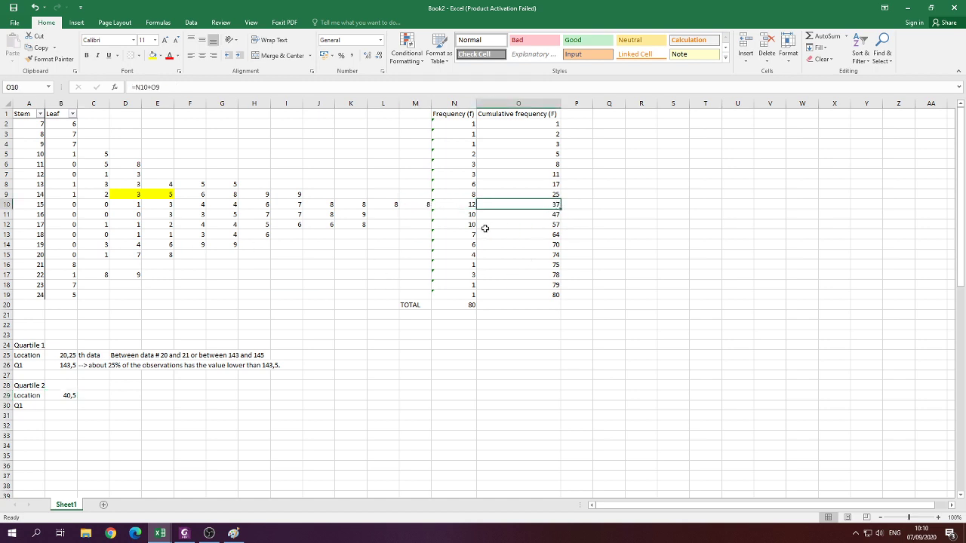
{"action": "left_click", "coordinate": [357, 216]}
{"action": "left_click", "coordinate": [554, 215]}
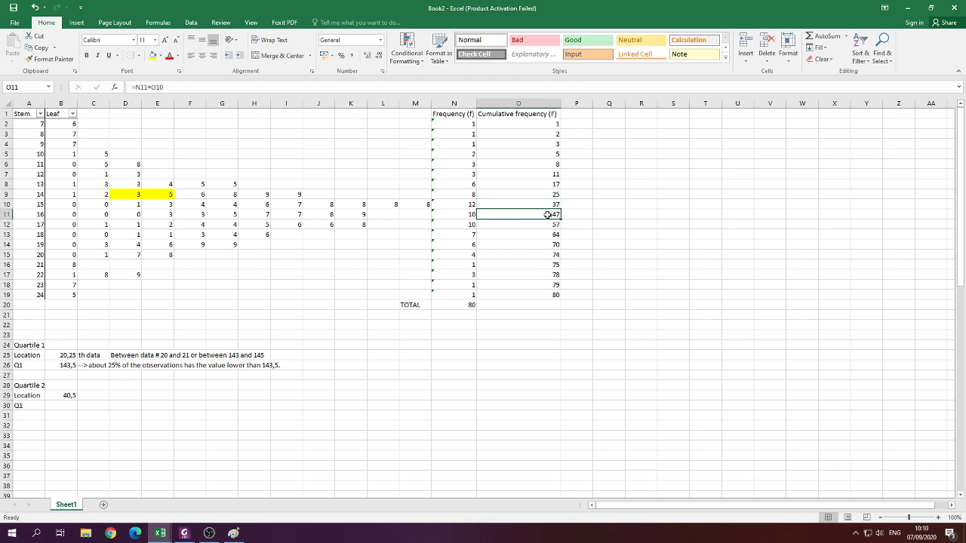
{"action": "key", "text": "Left"}
{"action": "key", "text": "Left"}
{"action": "key", "text": "Left"}
{"action": "key", "text": "Left"}
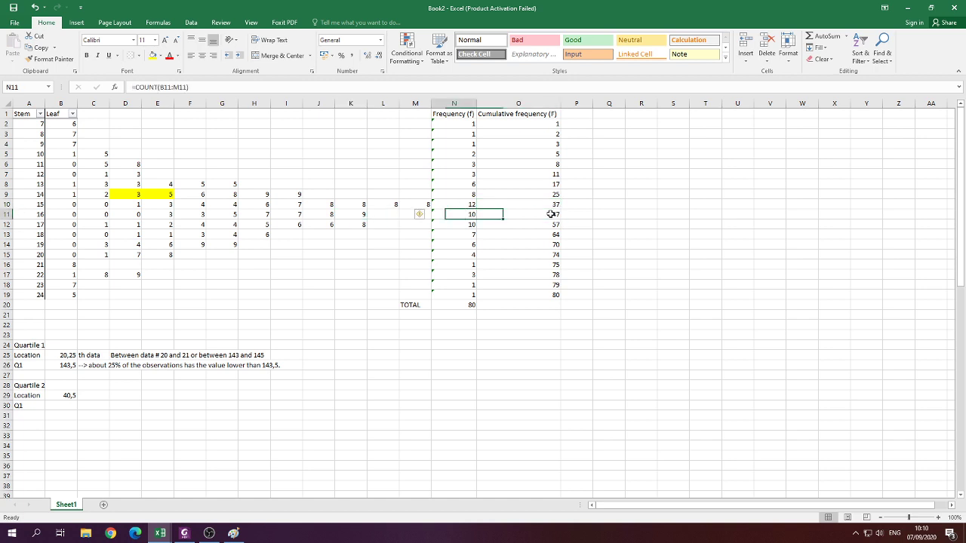
{"action": "key", "text": "Left"}
{"action": "key", "text": "Left"}
{"action": "key", "text": "Left"}
{"action": "key", "text": "Left"}
{"action": "key", "text": "Left"}
{"action": "key", "text": "Left"}
{"action": "key", "text": "Left"}
{"action": "key", "text": "Left"}
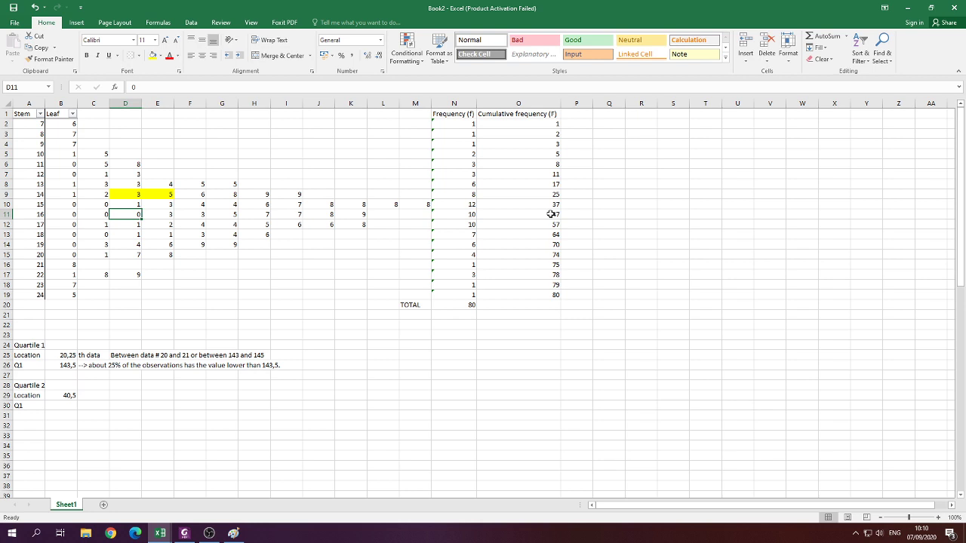
Count along the stem 16 leaves to data 40 and 41 and highlight D11:E11 in yellow.
{"action": "left_click", "coordinate": [559, 204]}
{"action": "key", "text": "Down"}
{"action": "key", "text": "Left"}
{"action": "key", "text": "Left"}
{"action": "key", "text": "Left"}
{"action": "key", "text": "Left"}
{"action": "key", "text": "Left"}
{"action": "key", "text": "Left"}
{"action": "key", "text": "Left"}
{"action": "key", "text": "Left"}
{"action": "key", "text": "Left"}
{"action": "key", "text": "Left"}
{"action": "key", "text": "Left"}
{"action": "key", "text": "Left"}
{"action": "key", "text": "Left"}
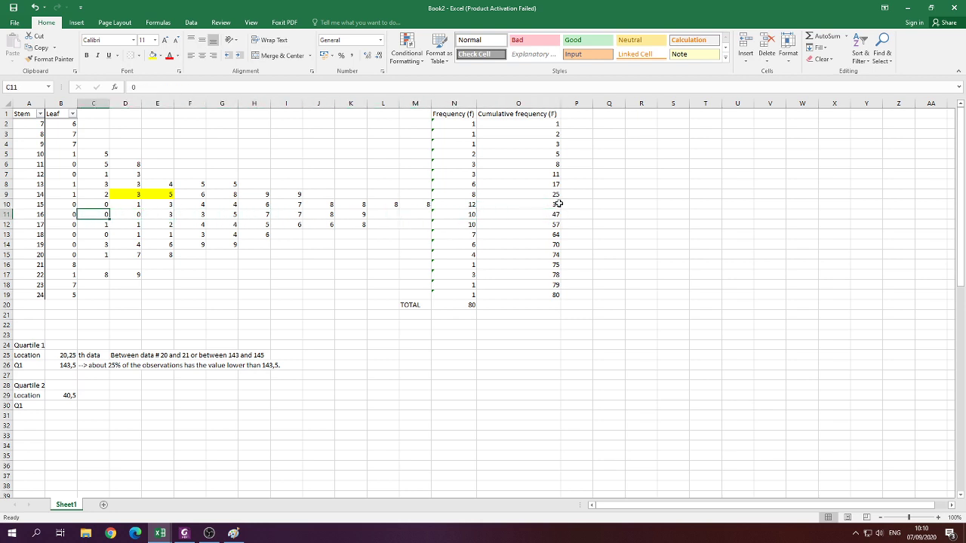
{"action": "key", "text": "Right"}
{"action": "key", "text": "Right"}
{"action": "key", "text": "shift+Right"}
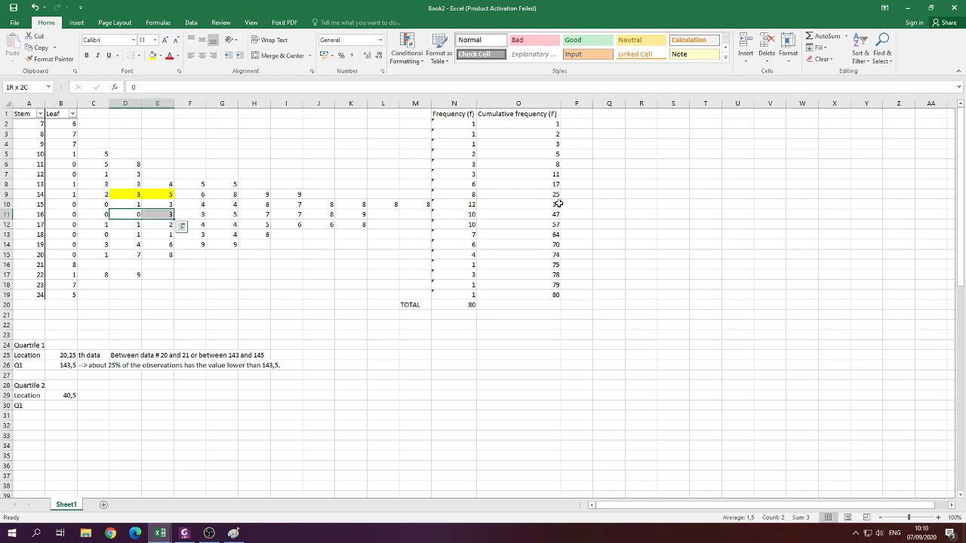
{"action": "left_click", "coordinate": [152, 57]}
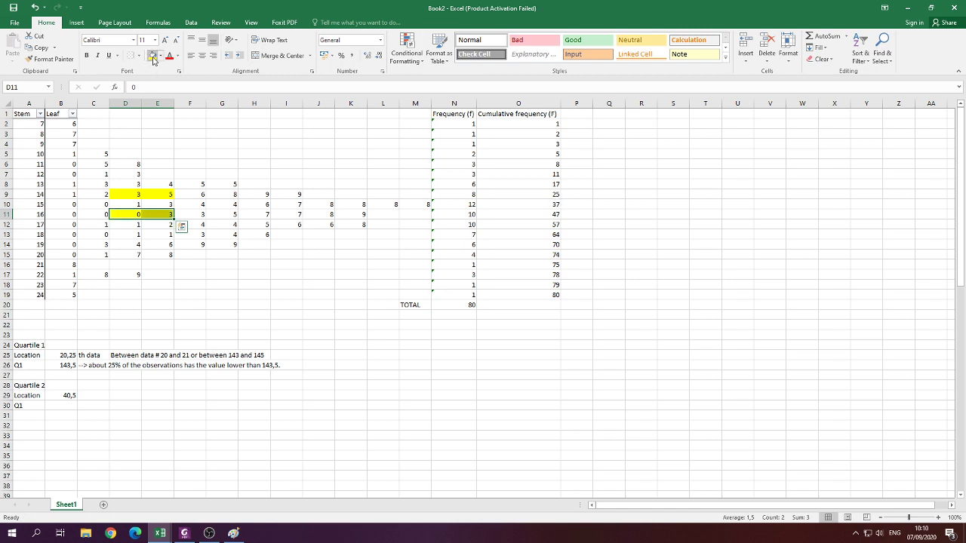
{"action": "left_click", "coordinate": [317, 304]}
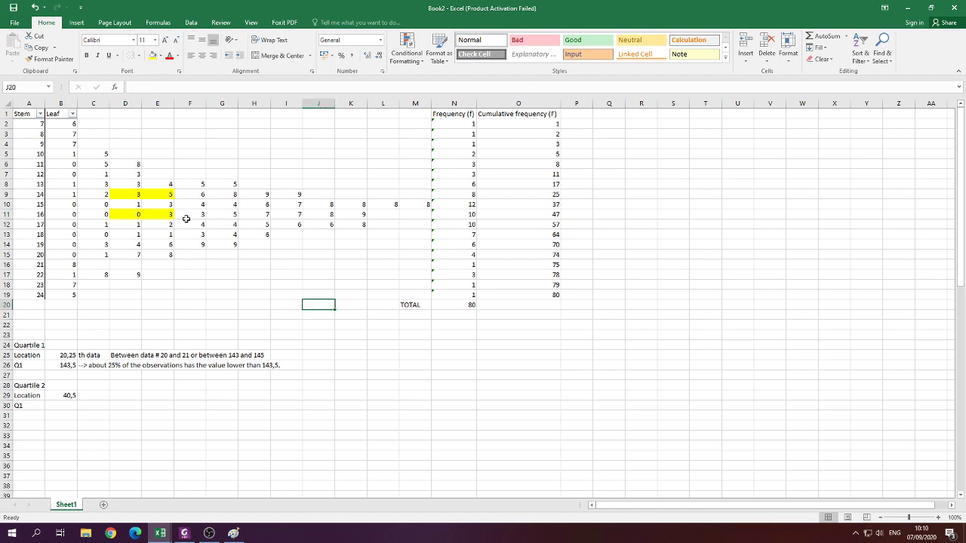
Recheck the highlighted Quartile 2 leaves by counting on from the cumulative frequency in O10 through B11:E11.
{"action": "left_click", "coordinate": [549, 204]}
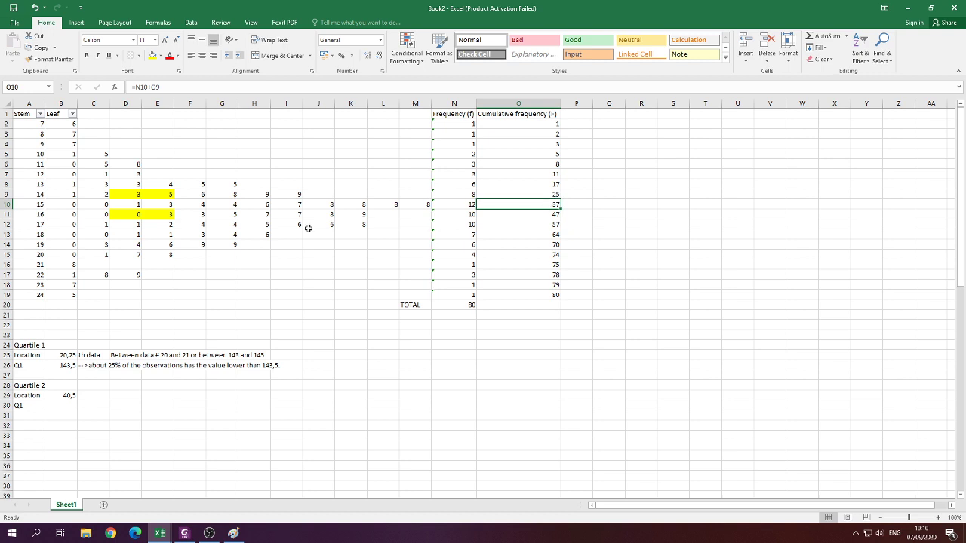
{"action": "left_click", "coordinate": [65, 215]}
{"action": "left_click", "coordinate": [101, 216]}
{"action": "left_click", "coordinate": [135, 215]}
{"action": "left_click", "coordinate": [167, 218]}
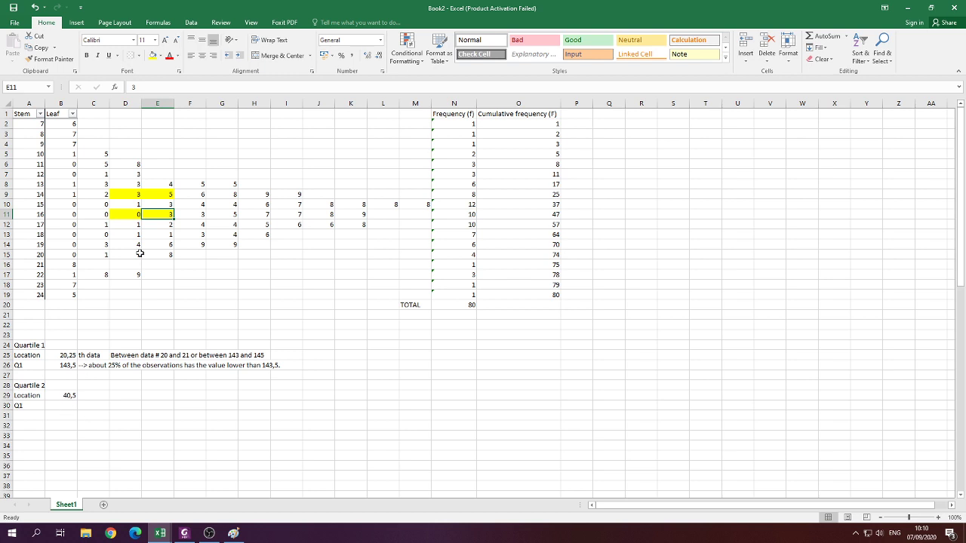
{"action": "left_click", "coordinate": [198, 297]}
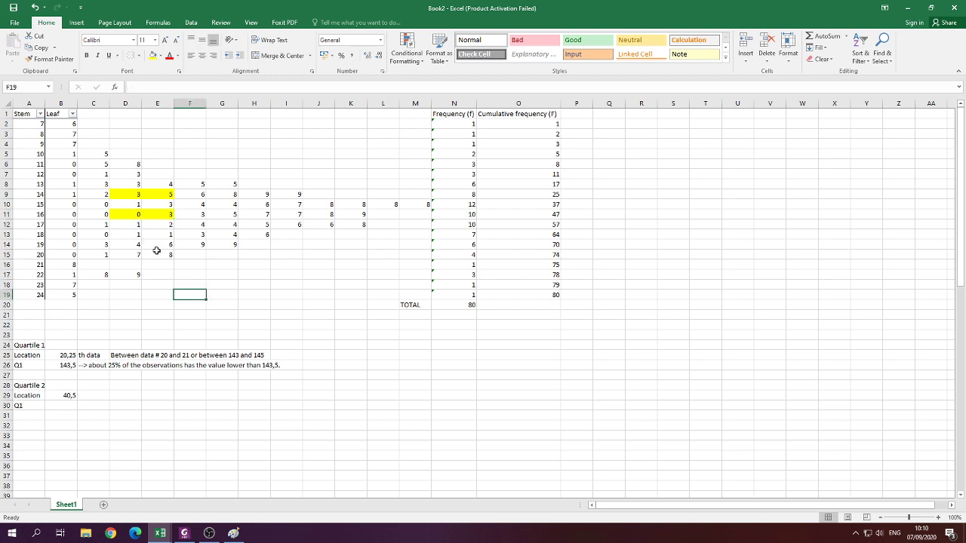
{"action": "left_click", "coordinate": [130, 216]}
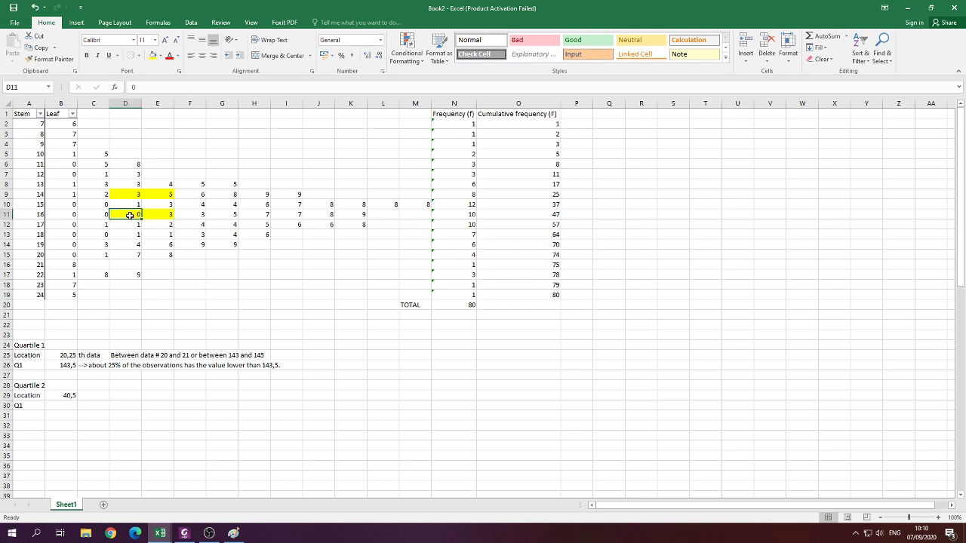
{"action": "left_click", "coordinate": [162, 217]}
Enter "the data" in C29 beside the Quartile 2 location.
{"action": "left_click", "coordinate": [231, 394]}
{"action": "left_click", "coordinate": [94, 395]}
{"action": "type", "text": "the"}
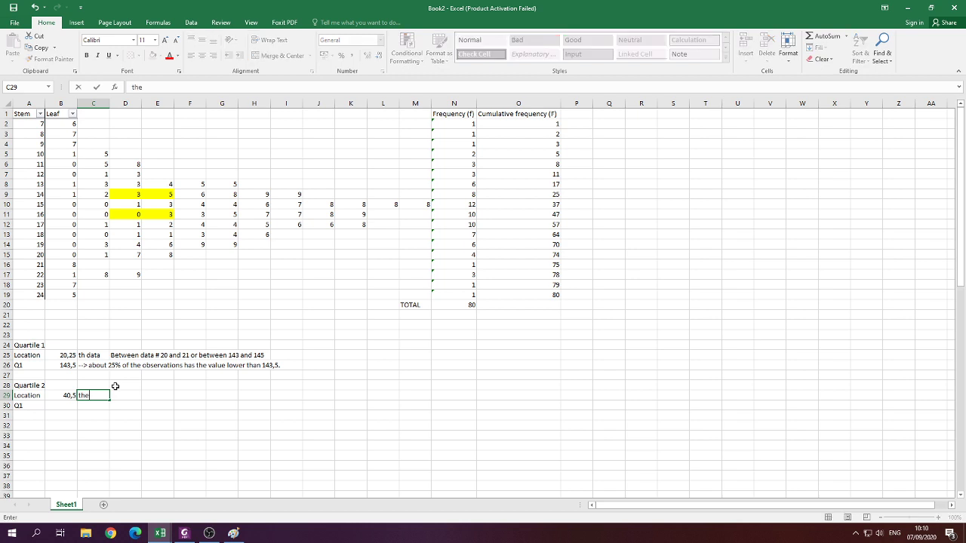
{"action": "type", "text": " data"}
{"action": "key", "text": "Return"}
Enter the note "Bewteen data # 40 and 41 or between 160 and 163" in D29.
{"action": "key", "text": "Up"}
{"action": "key", "text": "Right"}
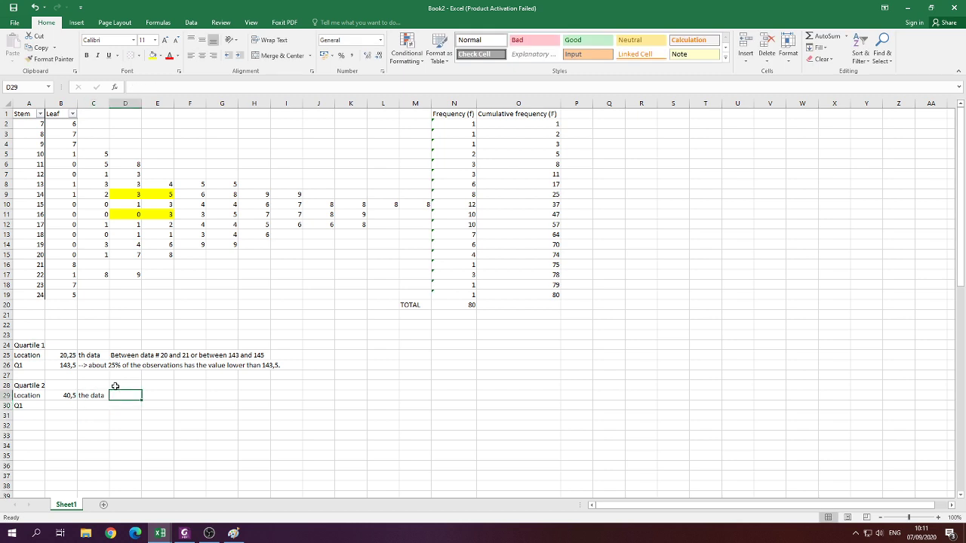
{"action": "type", "text": "Bewteen data"}
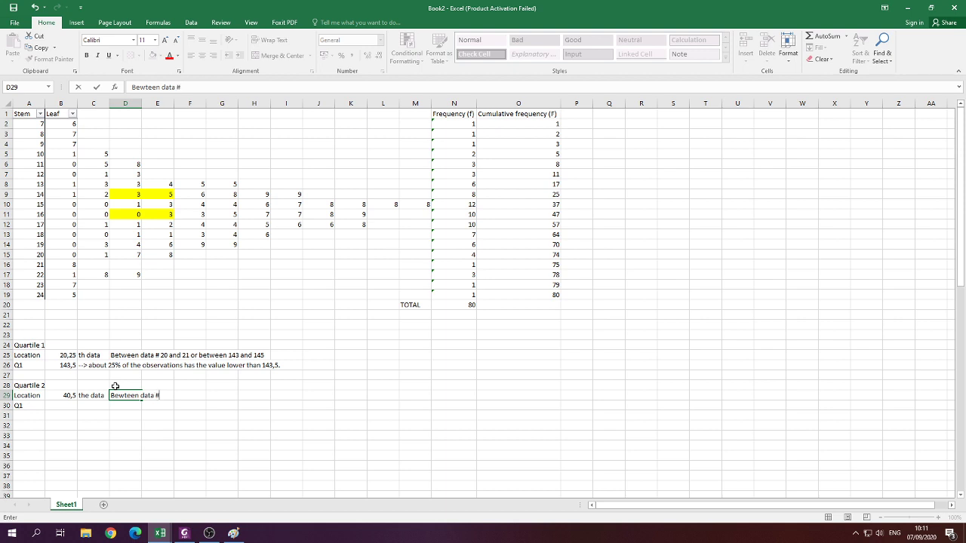
{"action": "type", "text": " # 40 and"}
{"action": "type", "text": "between"}
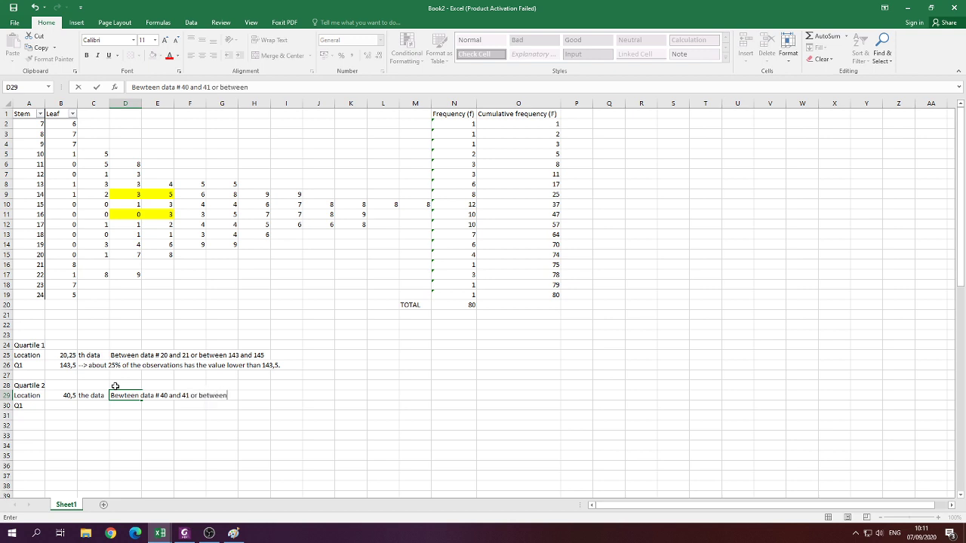
{"action": "type", "text": " 160 and 163"}
{"action": "key", "text": "Return"}
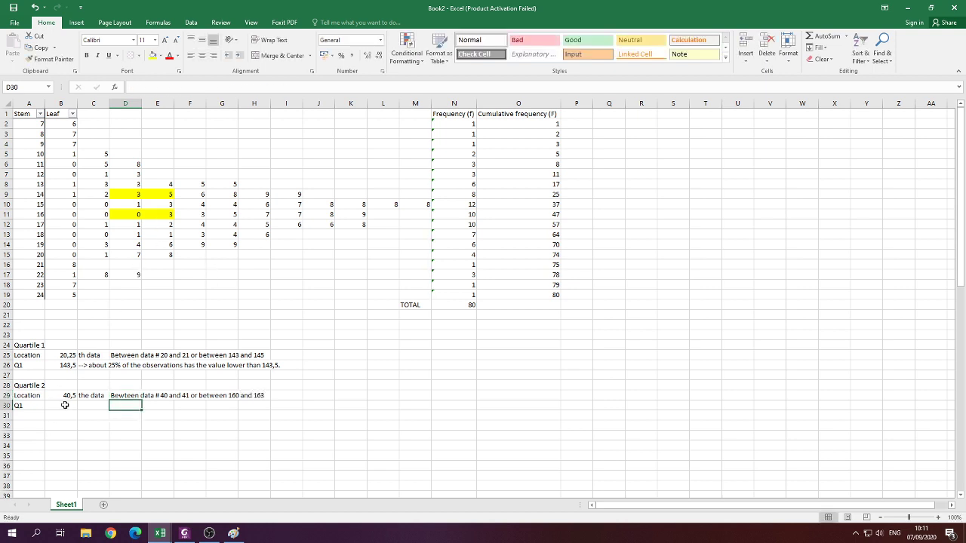
Calculate the Quartile 2 value in B30 with the formula =160+0,5*(163-160).
{"action": "left_click", "coordinate": [65, 405]}
{"action": "type", "text": "="}
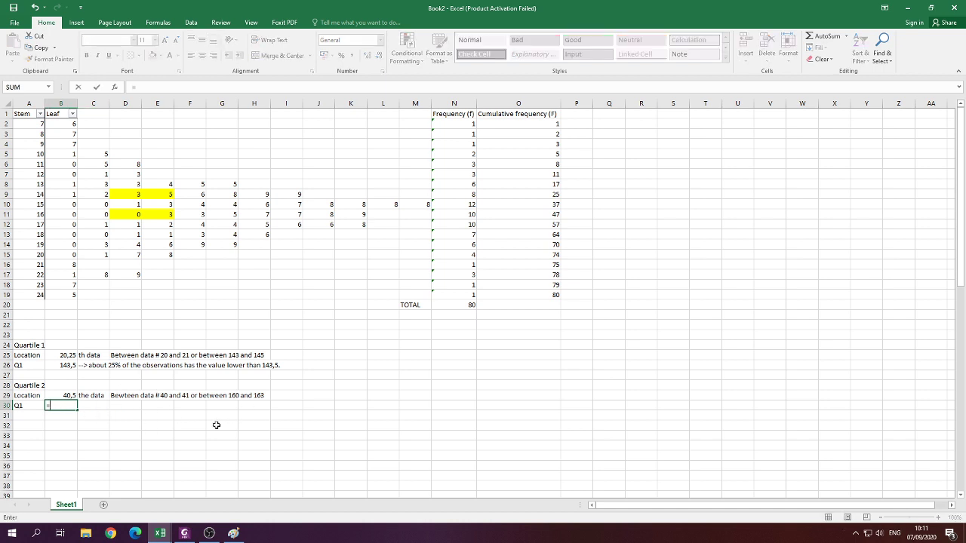
{"action": "type", "text": "160+0,5*(163-160"}
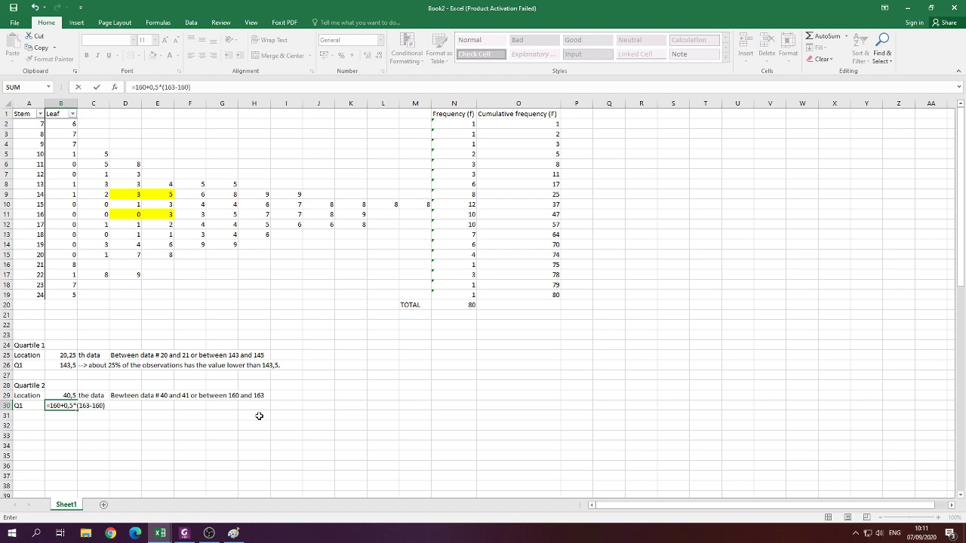
{"action": "key", "text": "Return"}
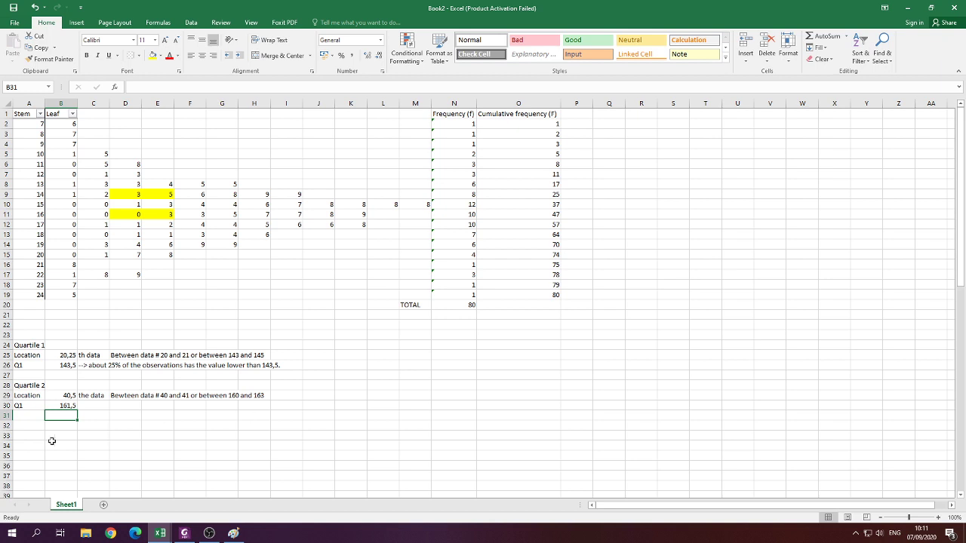
Change the quartile label in A30 to "Q2".
{"action": "left_click", "coordinate": [28, 406]}
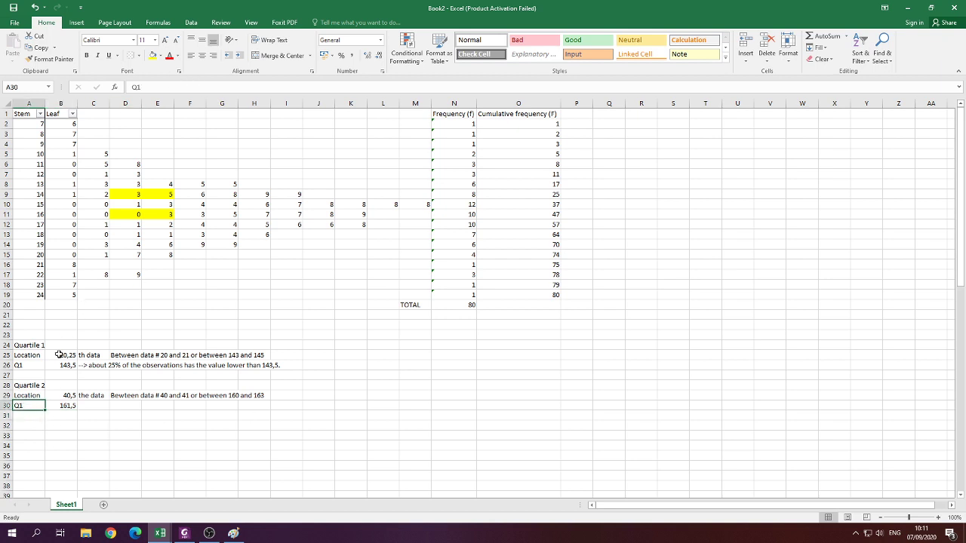
{"action": "left_click", "coordinate": [151, 88]}
{"action": "key", "text": "BackSpace"}
{"action": "type", "text": "2"}
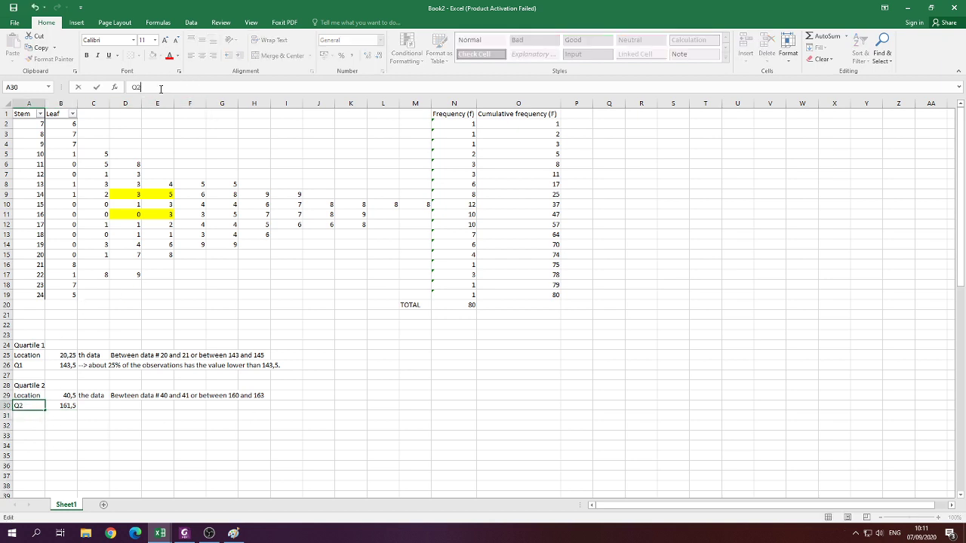
{"action": "key", "text": "Return"}
Enter "--> Median" in C30 beside the Q2 value, stored as text with a leading apostrophe.
{"action": "left_click", "coordinate": [96, 406]}
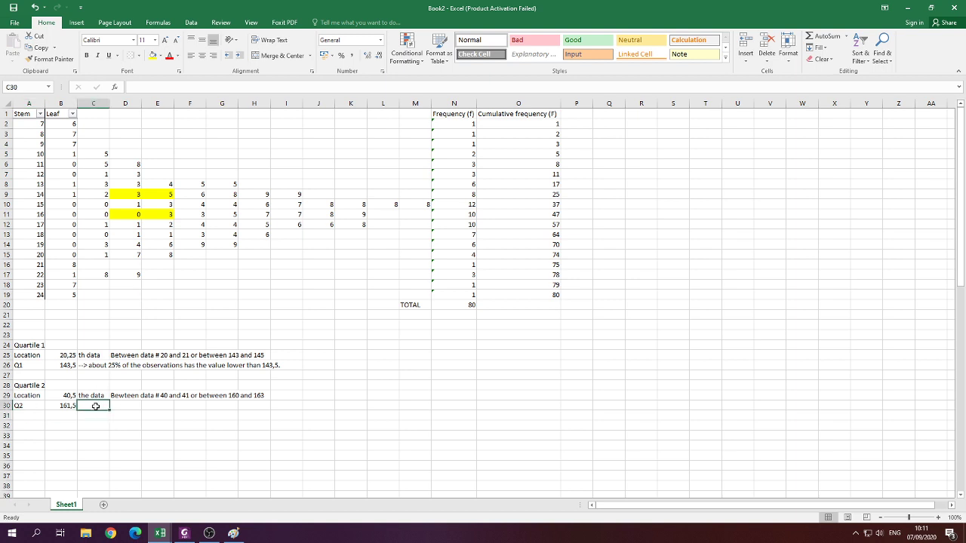
{"action": "type", "text": "--> M"}
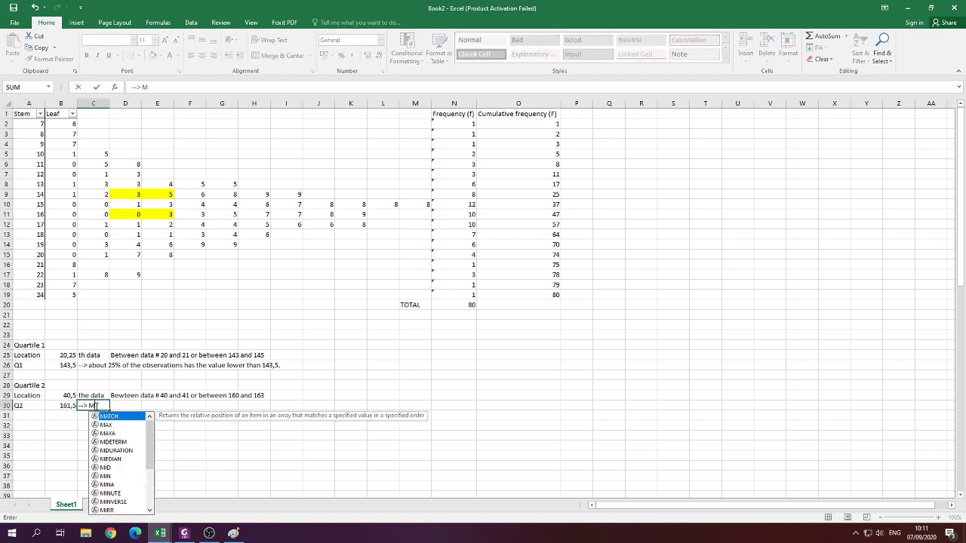
{"action": "type", "text": "edian"}
{"action": "key", "text": "Return"}
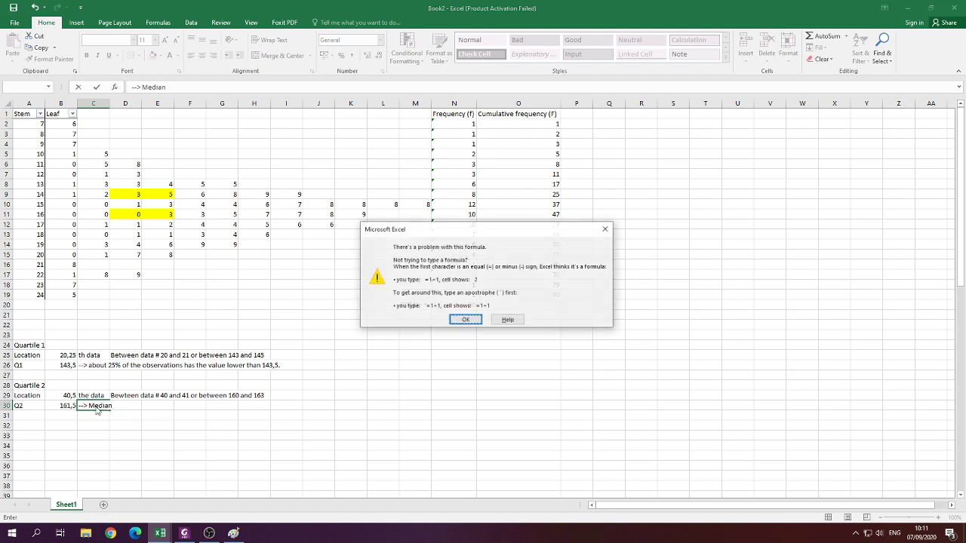
{"action": "left_click", "coordinate": [465, 320]}
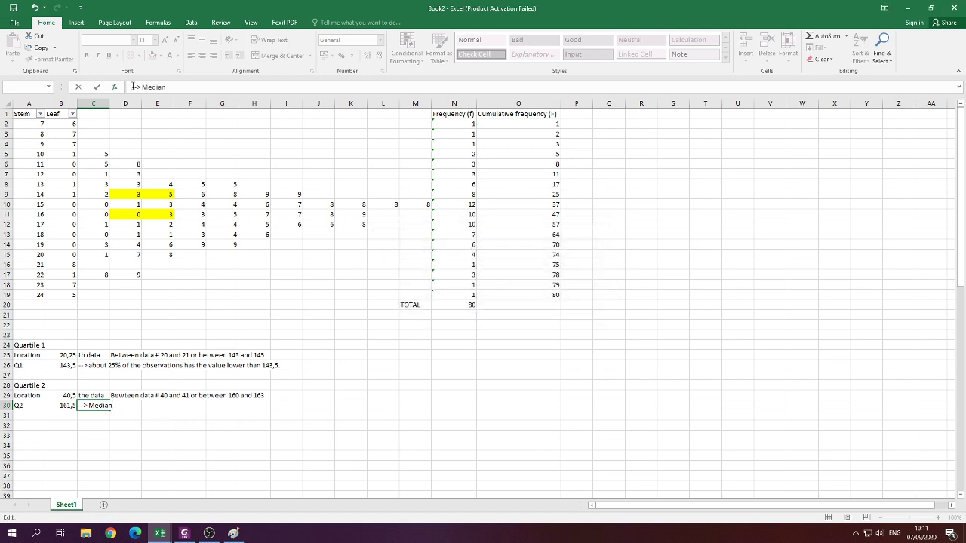
{"action": "left_click", "coordinate": [133, 86]}
{"action": "type", "text": "'"}
{"action": "key", "text": "Return"}
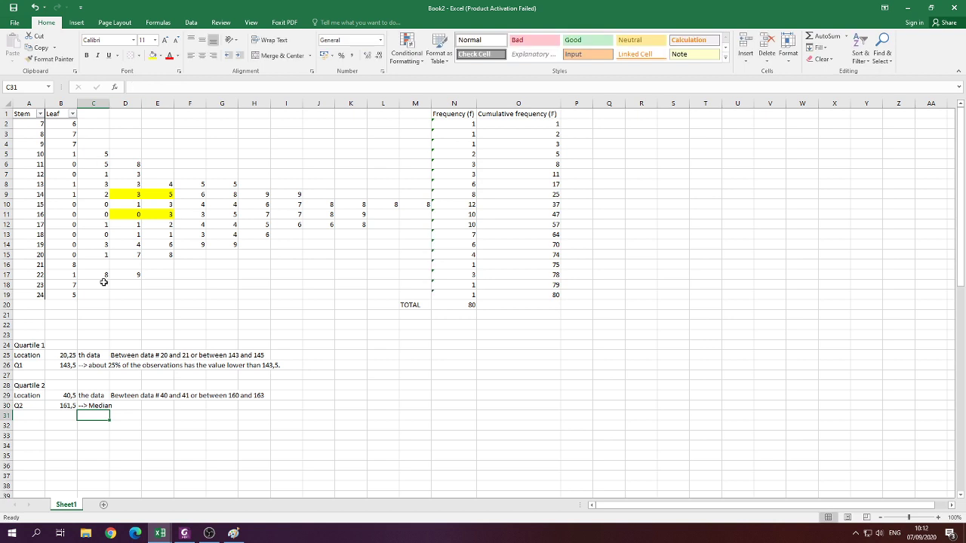
Extend the Median note in C30 with "---> About 50% of the observation is lower than 161,5.".
{"action": "left_click", "coordinate": [93, 405]}
{"action": "left_click", "coordinate": [178, 87]}
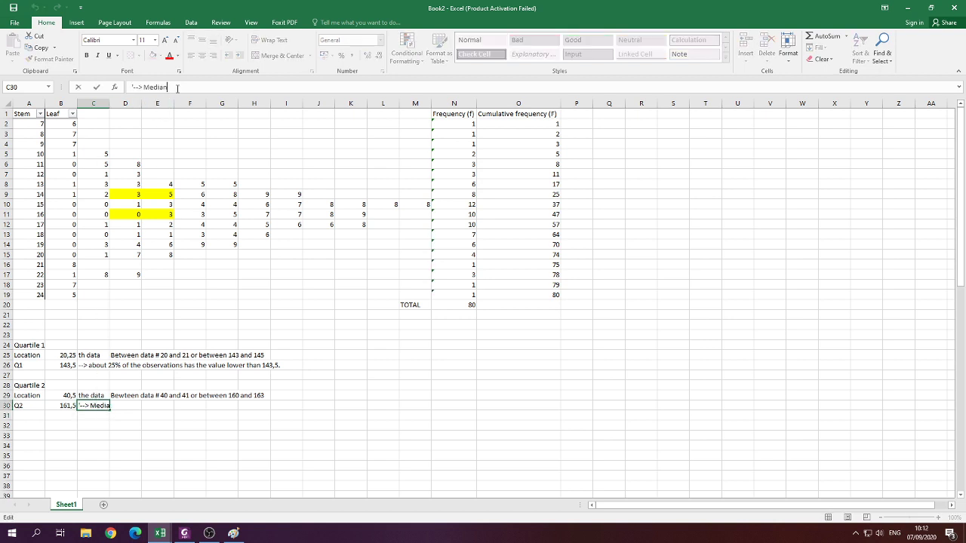
{"action": "type", "text": "---> About 50% of the observatio"}
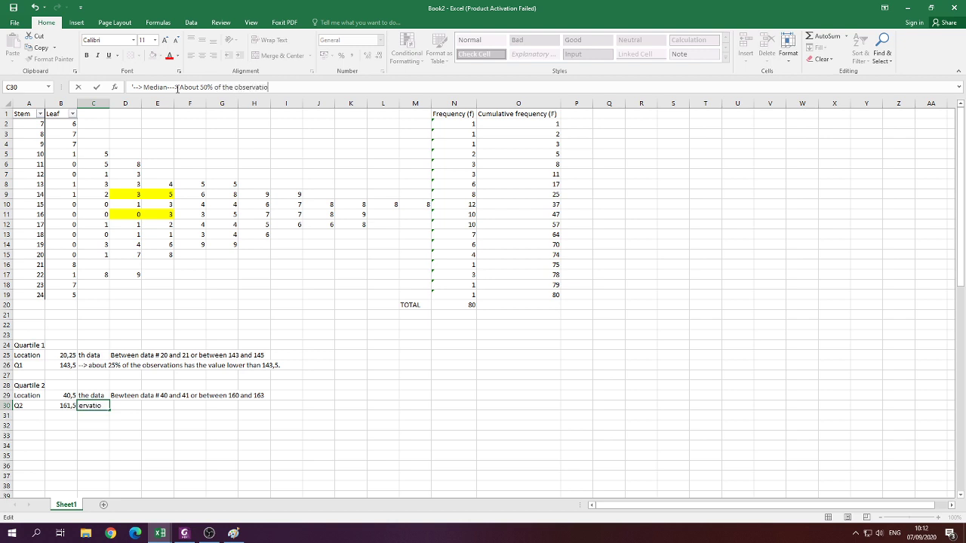
{"action": "type", "text": "n is lower than 161,5."}
{"action": "key", "text": "Return"}
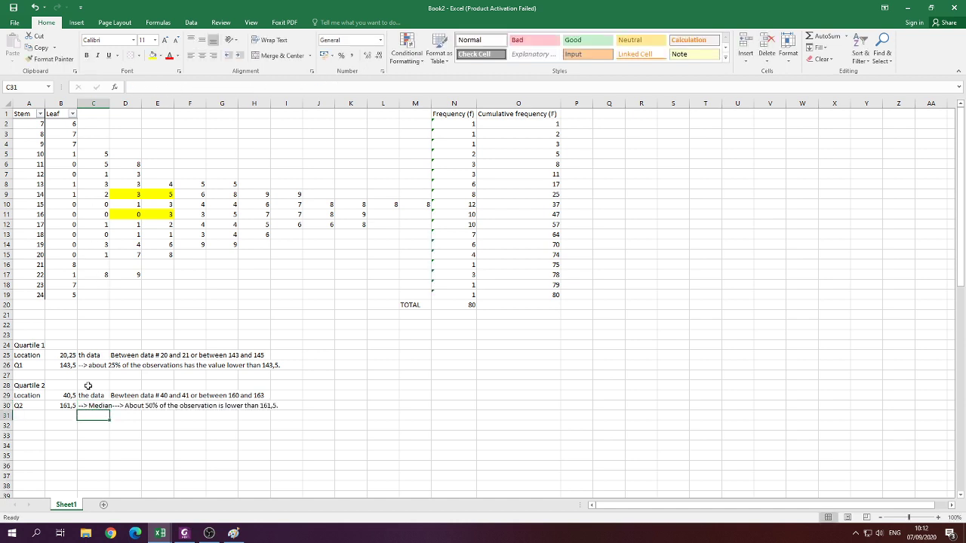
{"action": "left_click_drag", "start_coordinate": [26, 114], "coordinate": [428, 293]}
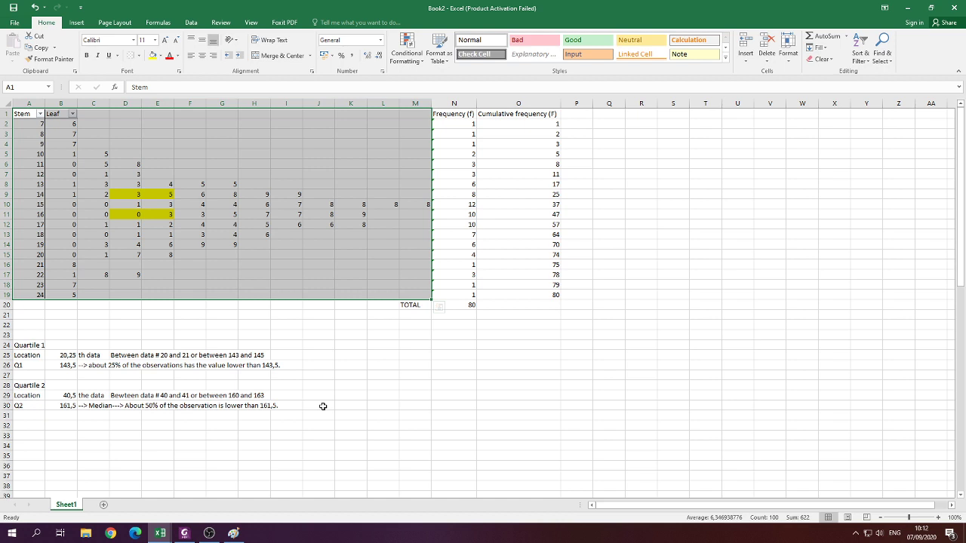
{"action": "left_click", "coordinate": [313, 440]}
{"action": "left_click", "coordinate": [213, 454]}
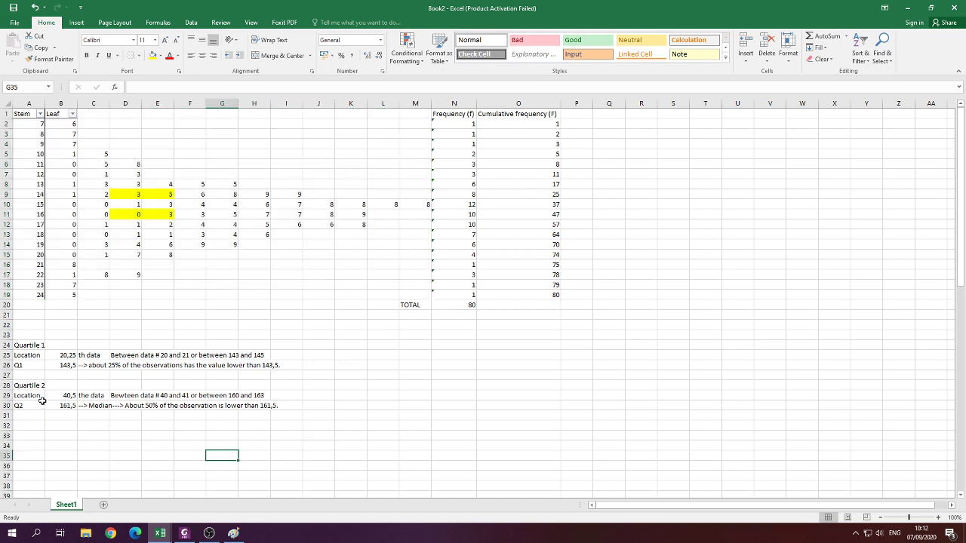
Copy the Quartile 2 block A28:I30 and paste it at A32.
{"action": "left_click", "coordinate": [31, 386]}
{"action": "key", "text": "shift+Down"}
{"action": "key", "text": "shift+Down"}
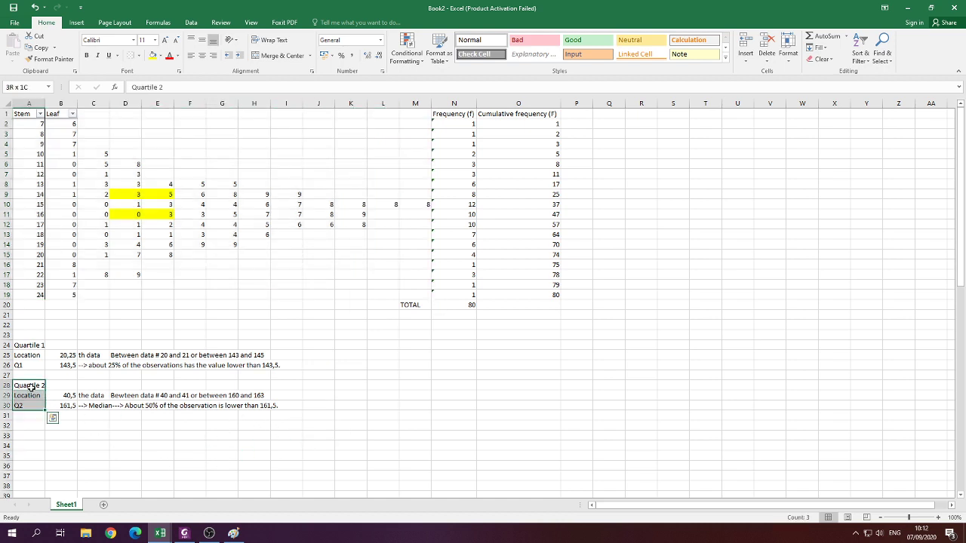
{"action": "key", "text": "shift+Right"}
{"action": "key", "text": "shift+Right"}
{"action": "key", "text": "shift+Right"}
{"action": "key", "text": "shift+Right"}
{"action": "key", "text": "shift+Right"}
{"action": "key", "text": "shift+Right"}
{"action": "key", "text": "shift+Right"}
{"action": "key", "text": "shift+Right"}
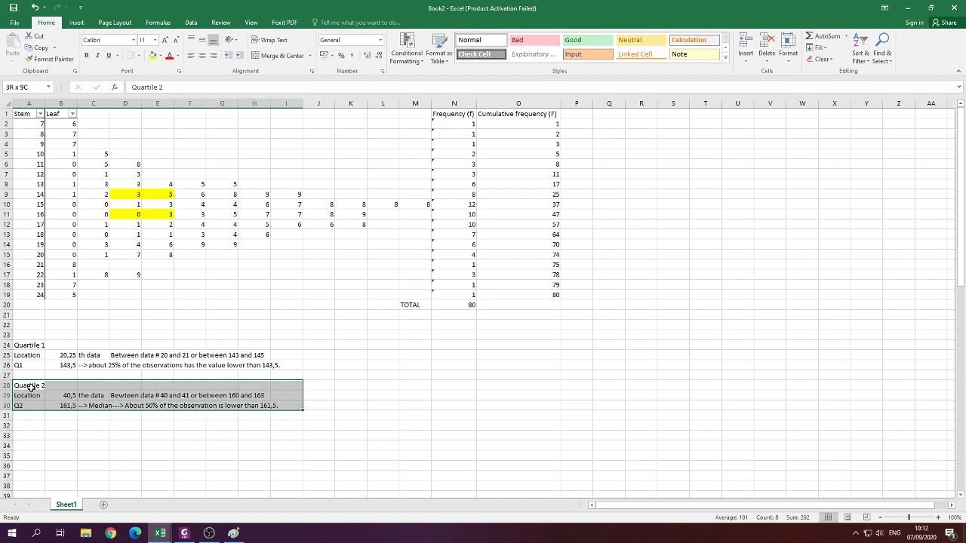
{"action": "key", "text": "ctrl+c"}
{"action": "key", "text": "Down"}
{"action": "key", "text": "Down"}
{"action": "key", "text": "Down"}
{"action": "key", "text": "Down"}
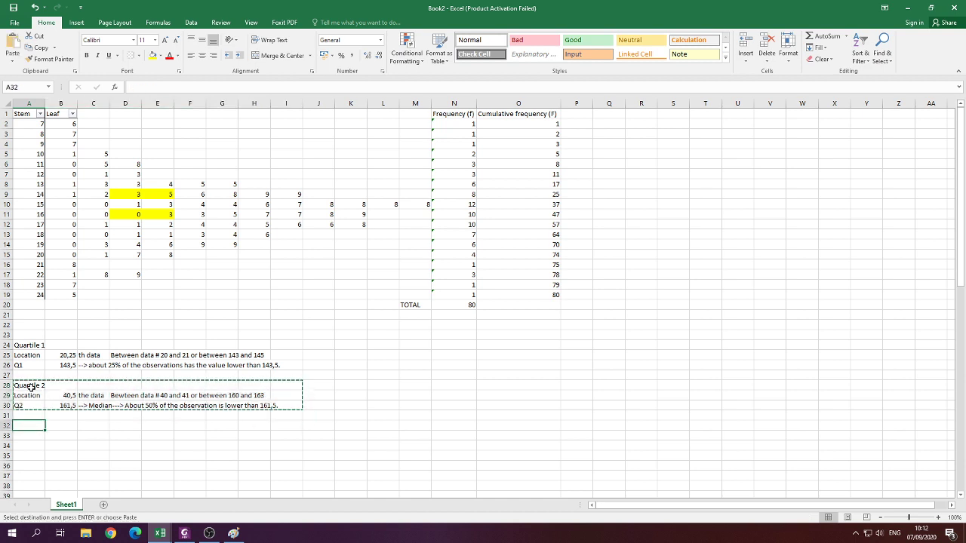
{"action": "key", "text": "ctrl+v"}
{"action": "left_click", "coordinate": [345, 406]}
{"action": "key", "text": "Escape"}
Retitle the pasted block in A32 as "Quartile 3" and clear its copied values and notes in rows 33 and 34.
{"action": "left_click", "coordinate": [29, 426]}
{"action": "left_click", "coordinate": [169, 87]}
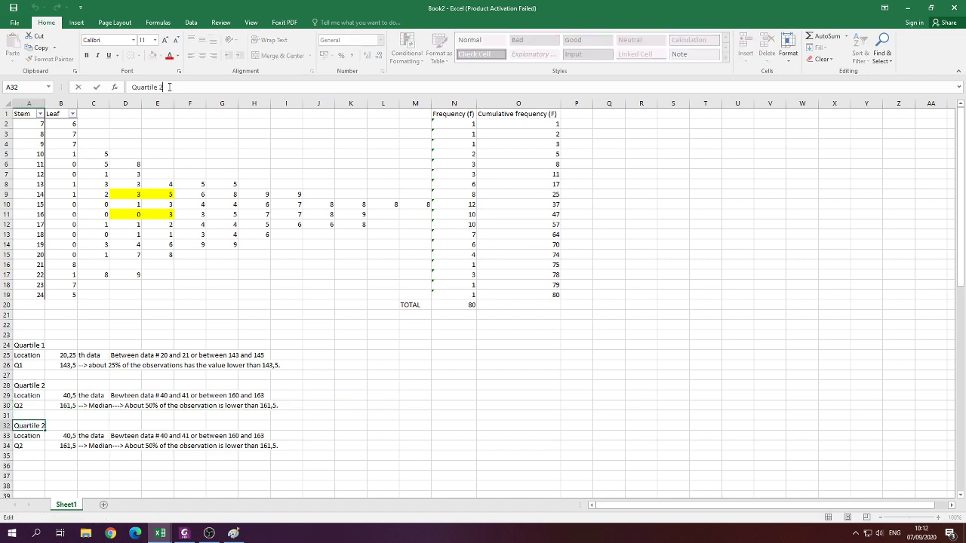
{"action": "key", "text": "BackSpace"}
{"action": "type", "text": "3"}
{"action": "key", "text": "Return"}
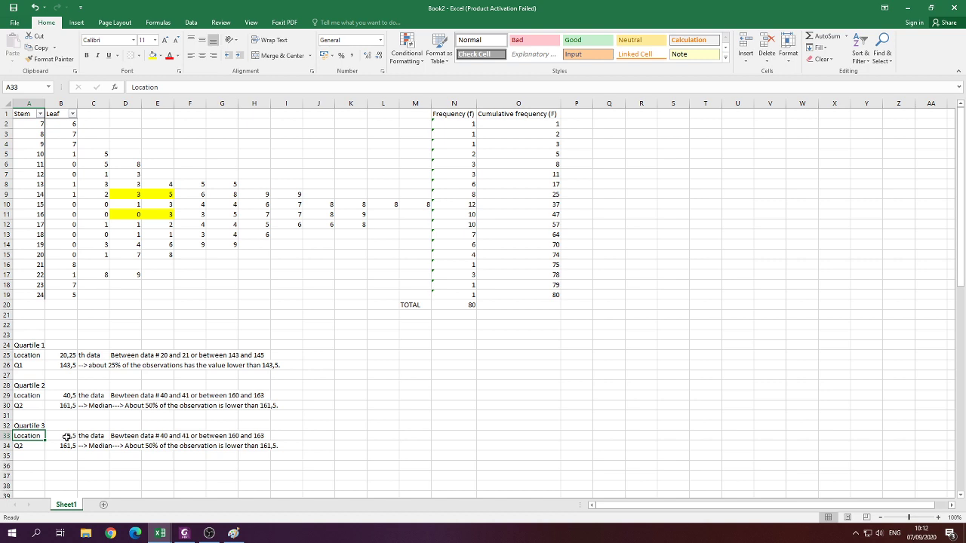
{"action": "left_click_drag", "start_coordinate": [76, 438], "coordinate": [258, 443]}
{"action": "key", "text": "Delete"}
Check the Q3 formula in the PDF slides, then copy the B29 location formula into B33 and edit it to =3*($N$20+1)/4.
{"action": "key", "text": "alt+Tab"}
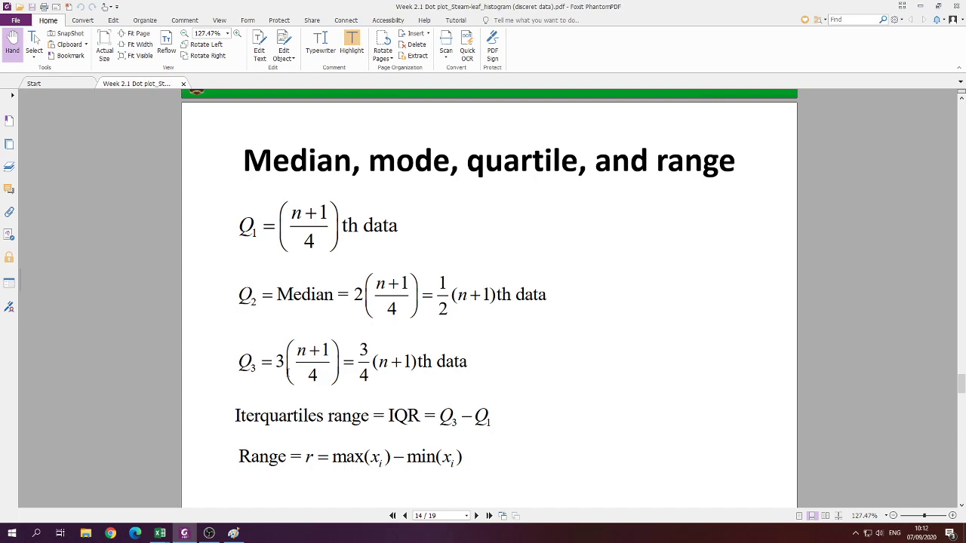
{"action": "key", "text": "alt+Tab"}
{"action": "left_click", "coordinate": [63, 436]}
{"action": "left_click", "coordinate": [56, 398]}
{"action": "key", "text": "ctrl+c"}
{"action": "left_click", "coordinate": [60, 435]}
{"action": "key", "text": "ctrl+v"}
{"action": "left_click", "coordinate": [67, 455]}
{"action": "left_click", "coordinate": [64, 437]}
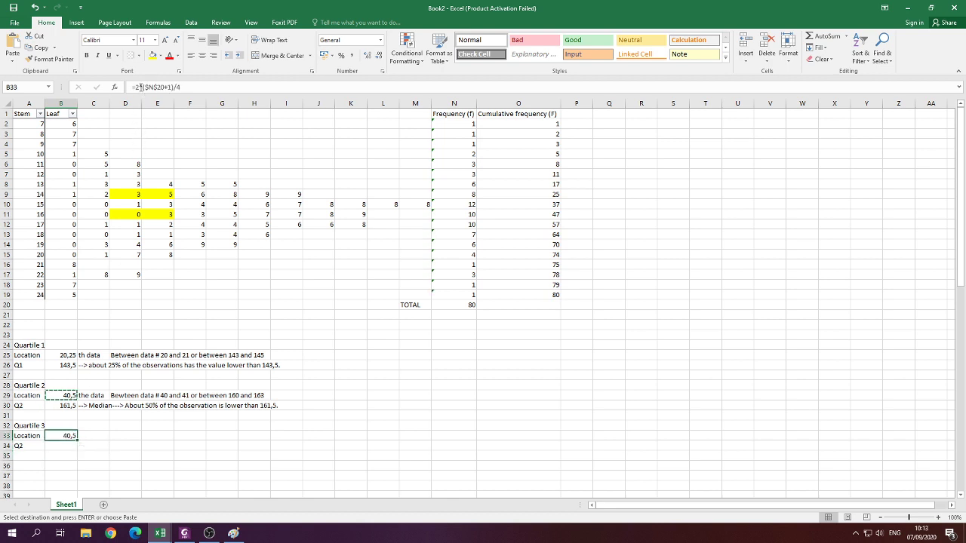
{"action": "left_click", "coordinate": [139, 88]}
{"action": "key", "text": "BackSpace"}
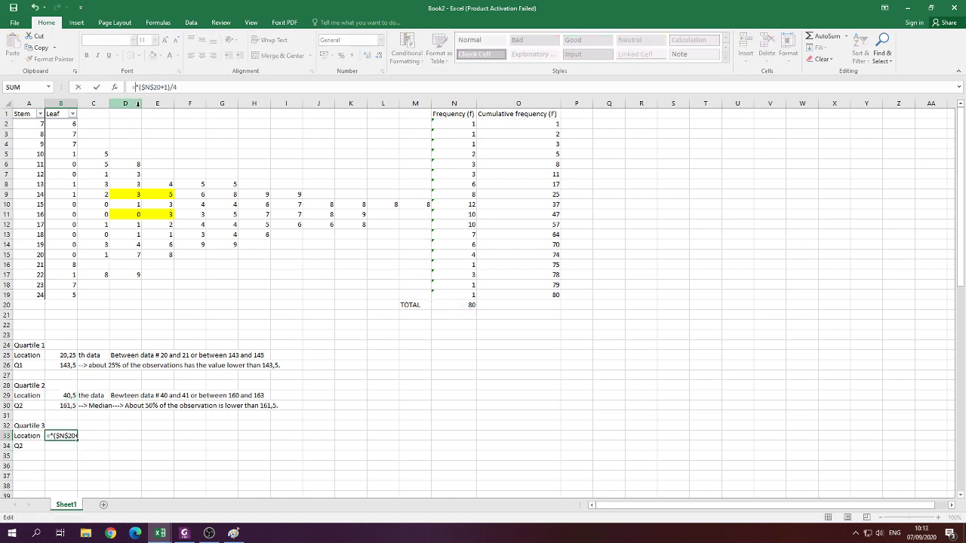
{"action": "type", "text": "3"}
{"action": "key", "text": "Return"}
Enter "th data" in C33 beside the Quartile 3 location and correct the C29 text to "th data".
{"action": "left_click", "coordinate": [62, 435]}
{"action": "key", "text": "Right"}
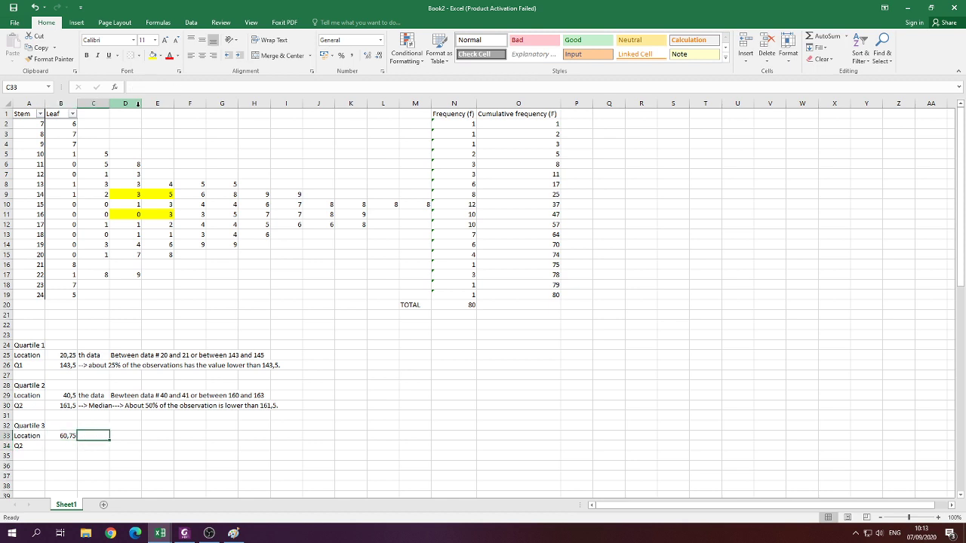
{"action": "type", "text": "th data"}
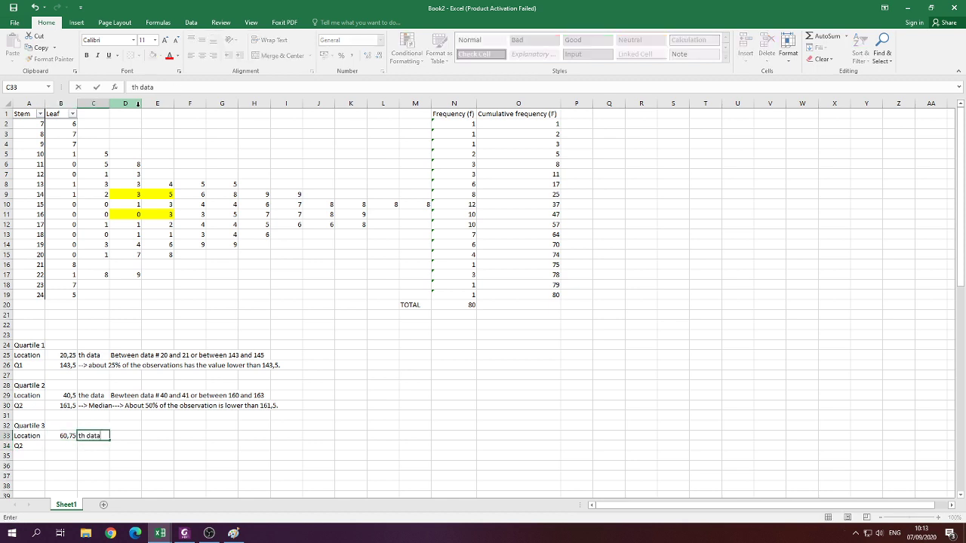
{"action": "key", "text": "Return"}
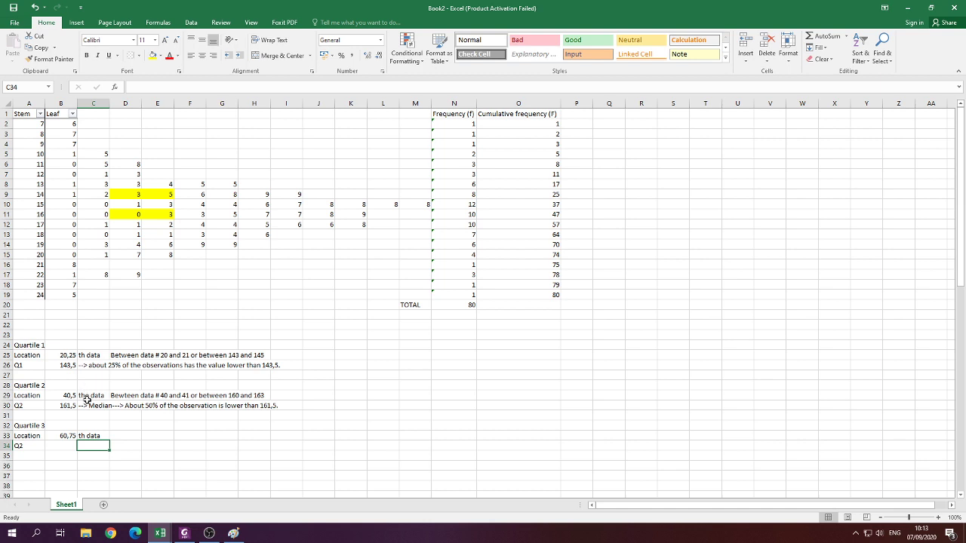
{"action": "left_click", "coordinate": [89, 398]}
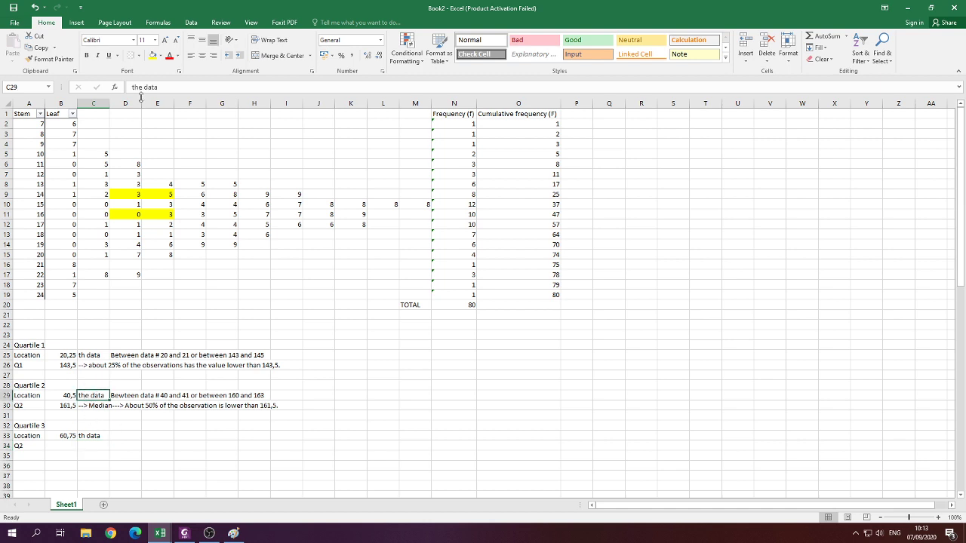
{"action": "left_click", "coordinate": [145, 88]}
{"action": "key", "text": "Return"}
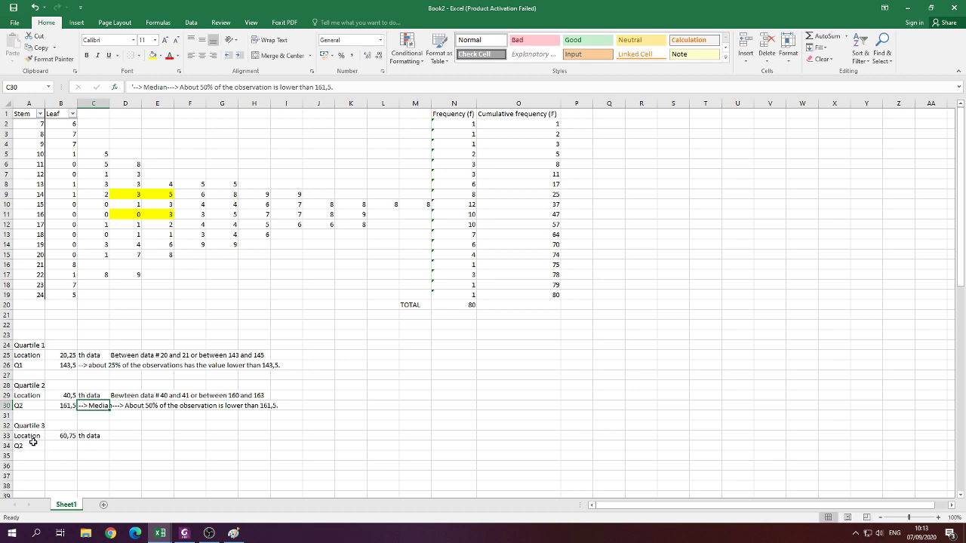
Enter the note "Between data # 60 and 61" in D33 for the Quartile 3 location.
{"action": "left_click", "coordinate": [60, 436]}
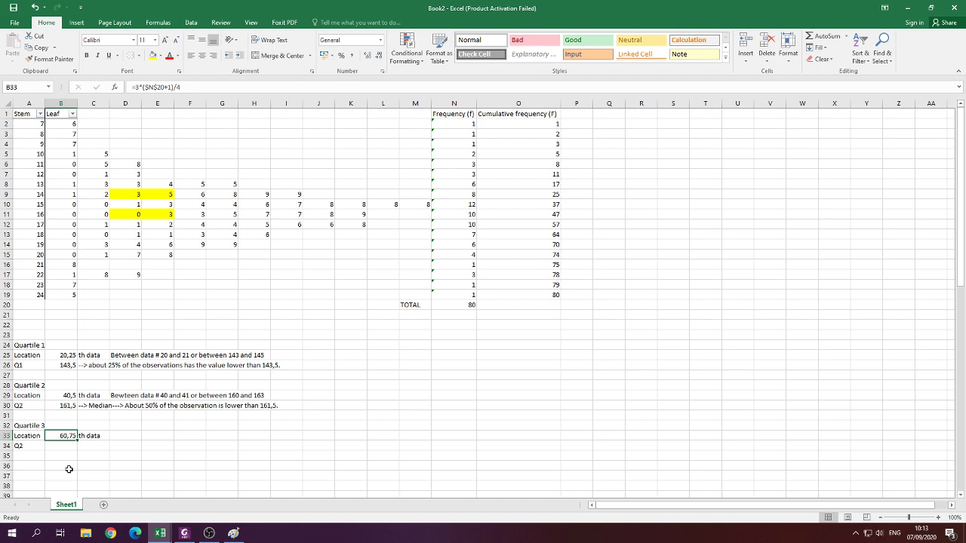
{"action": "left_click", "coordinate": [117, 436]}
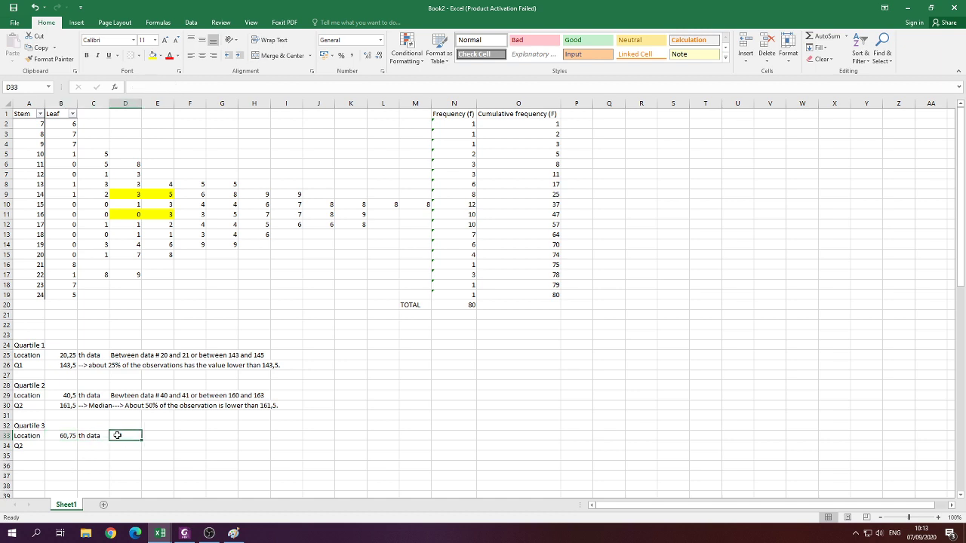
{"action": "type", "text": "Between"}
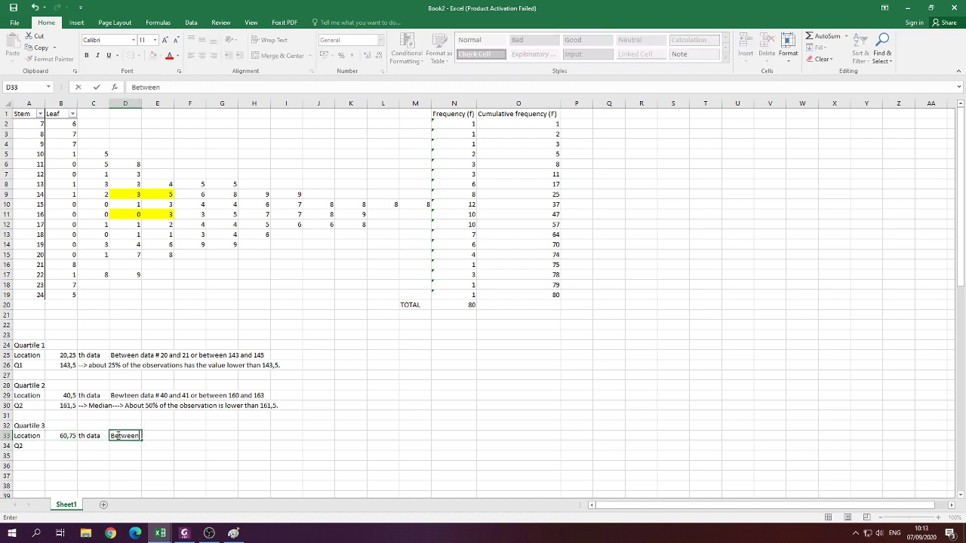
{"action": "type", "text": " data # 60 and 61"}
{"action": "key", "text": "Return"}
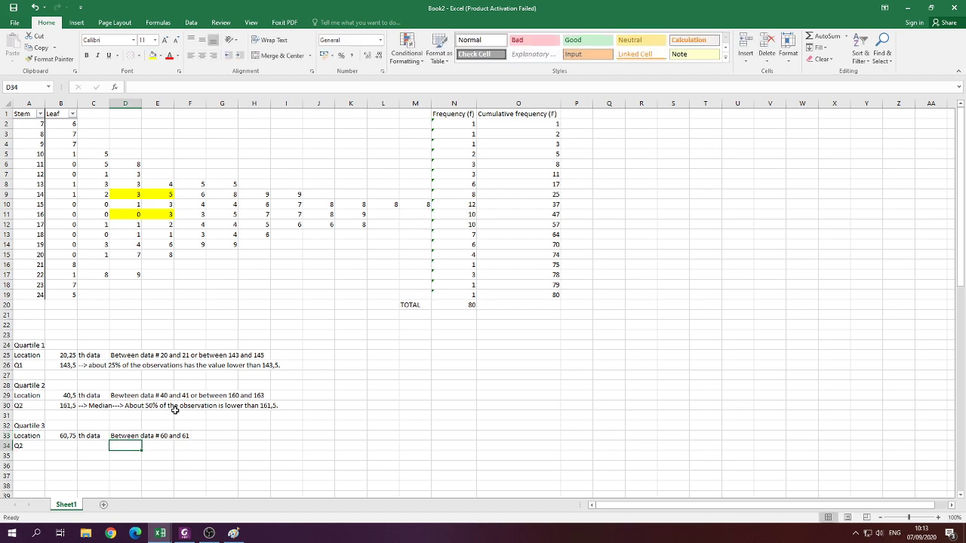
Examine the cumulative frequencies in O12 and O13 to find the stem row containing data 60 and 61.
{"action": "left_click", "coordinate": [547, 225]}
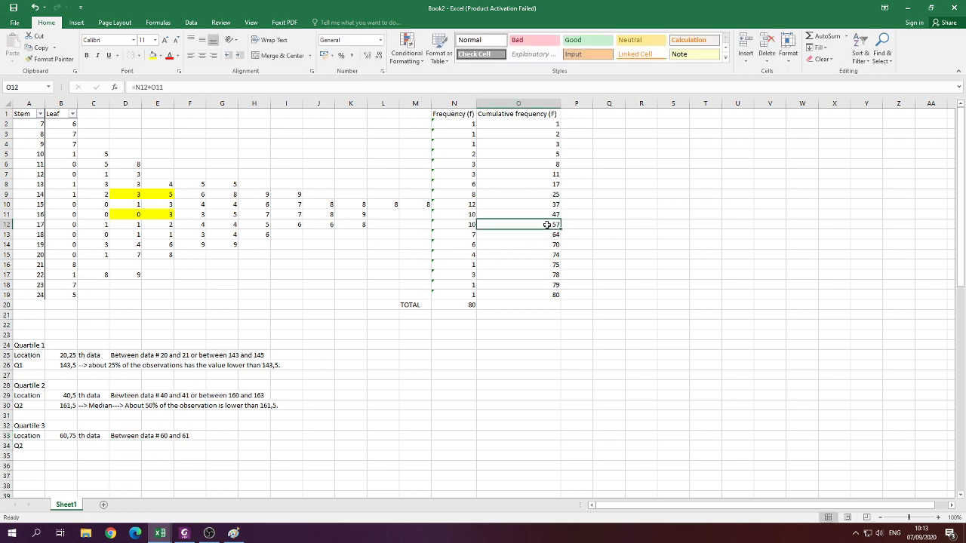
{"action": "key", "text": "Left"}
{"action": "key", "text": "Left"}
{"action": "key", "text": "Left"}
{"action": "key", "text": "Left"}
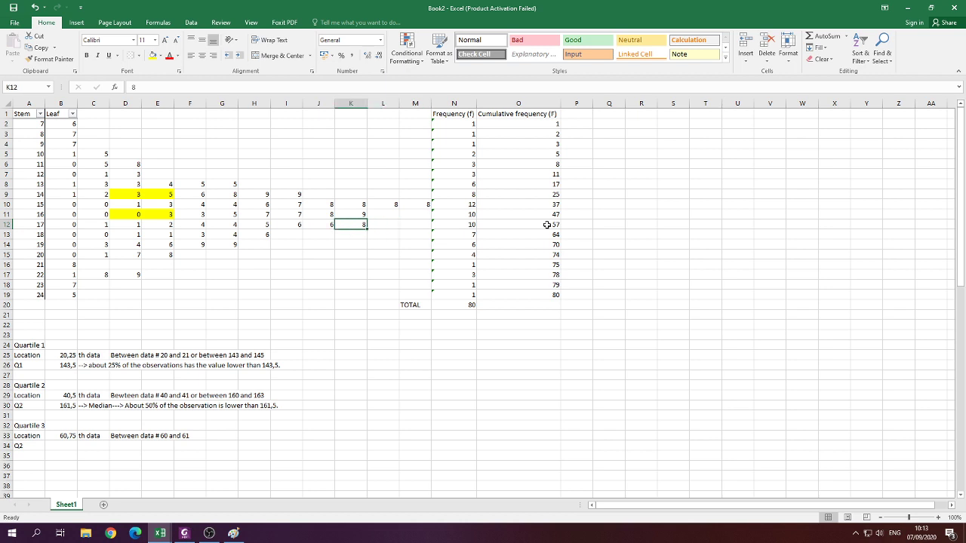
{"action": "key", "text": "Right"}
{"action": "key", "text": "Right"}
{"action": "key", "text": "Right"}
{"action": "key", "text": "Right"}
{"action": "key", "text": "Down"}
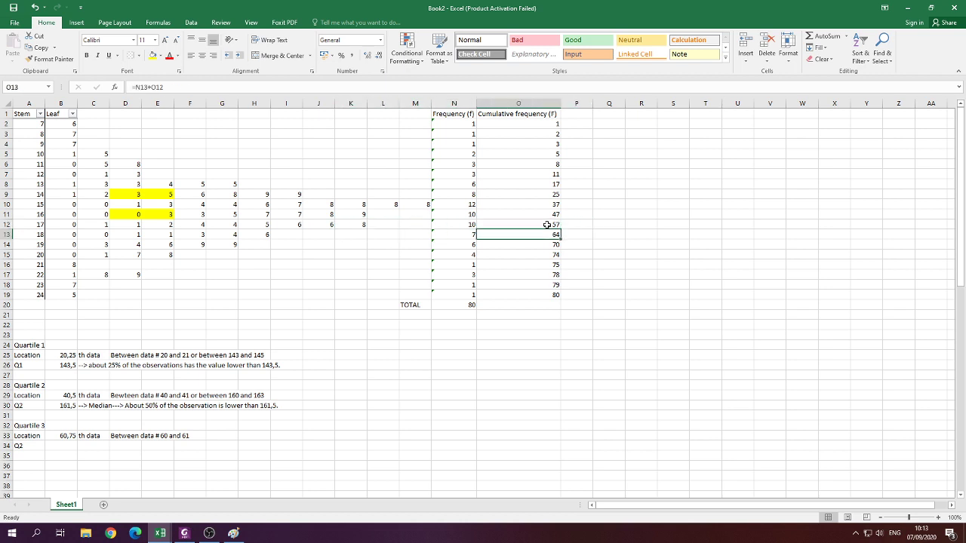
{"action": "key", "text": "Right"}
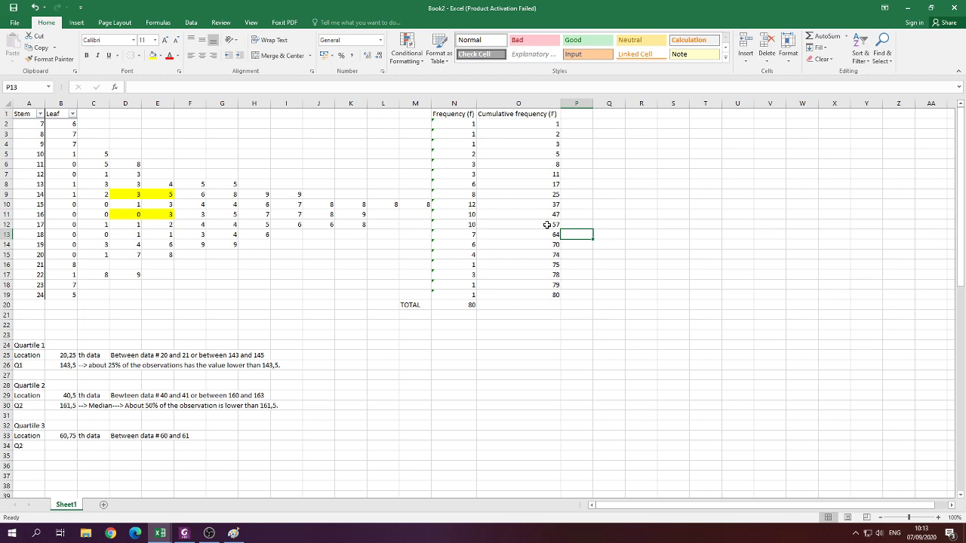
{"action": "key", "text": "Left"}
{"action": "key", "text": "Up"}
{"action": "key", "text": "Down"}
{"action": "key", "text": "Up"}
{"action": "key", "text": "Down"}
Count along the leaves of stem 18 to the 60th and 61st data and highlight D13:E13 in yellow.
{"action": "key", "text": "Left"}
{"action": "key", "text": "Left"}
{"action": "key", "text": "Left"}
{"action": "key", "text": "Left"}
{"action": "key", "text": "Left"}
{"action": "key", "text": "Left"}
{"action": "key", "text": "Left"}
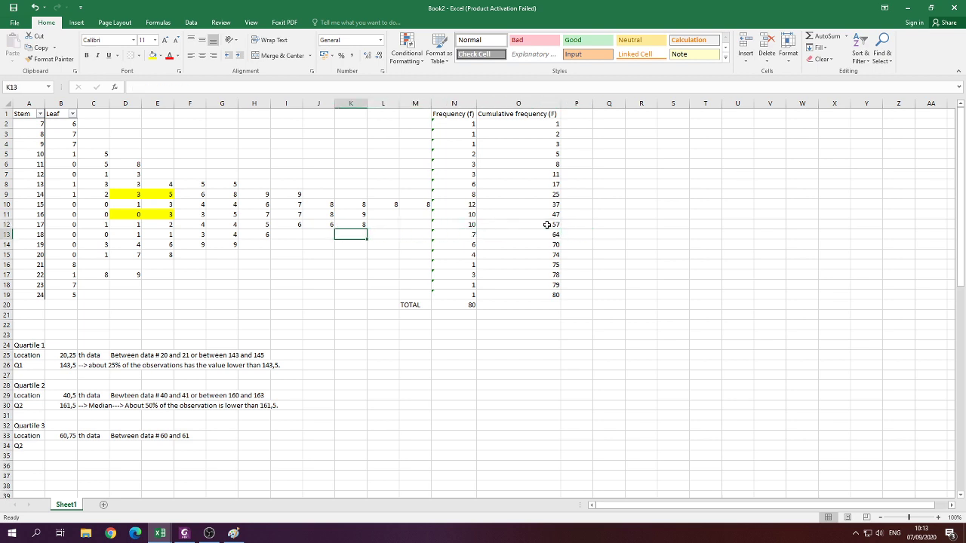
{"action": "key", "text": "Left"}
{"action": "key", "text": "Left"}
{"action": "key", "text": "Left"}
{"action": "key", "text": "Left"}
{"action": "key", "text": "Left"}
{"action": "key", "text": "Left"}
{"action": "key", "text": "Left"}
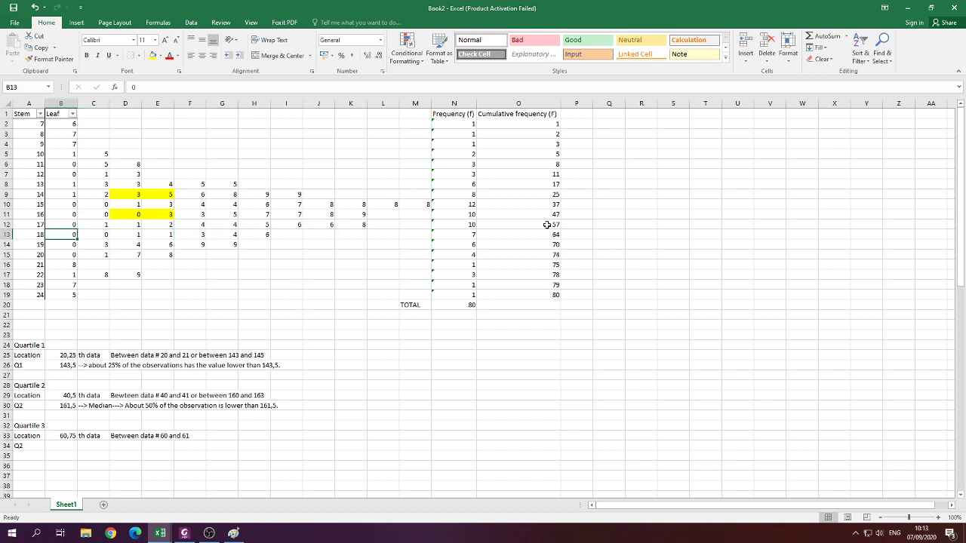
{"action": "key", "text": "Right"}
{"action": "key", "text": "Right"}
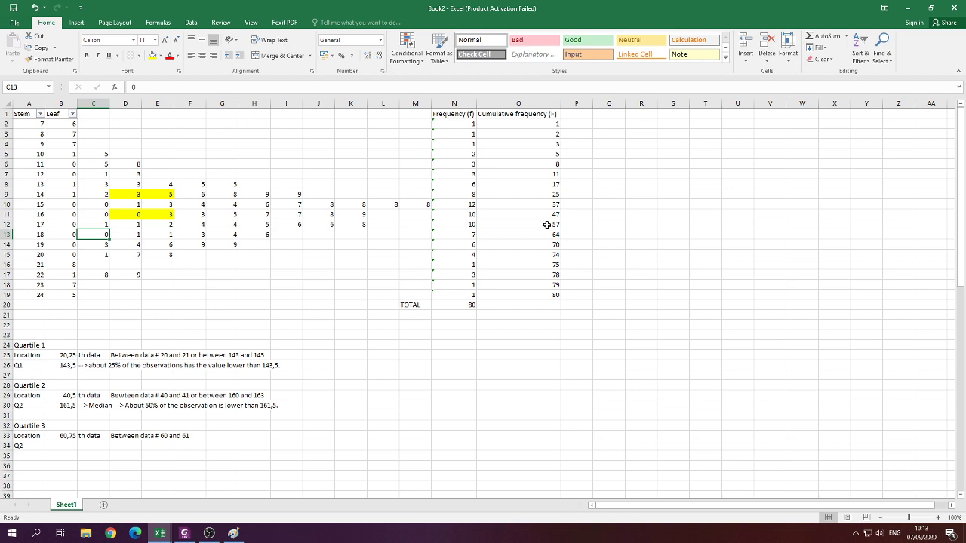
{"action": "key", "text": "Right"}
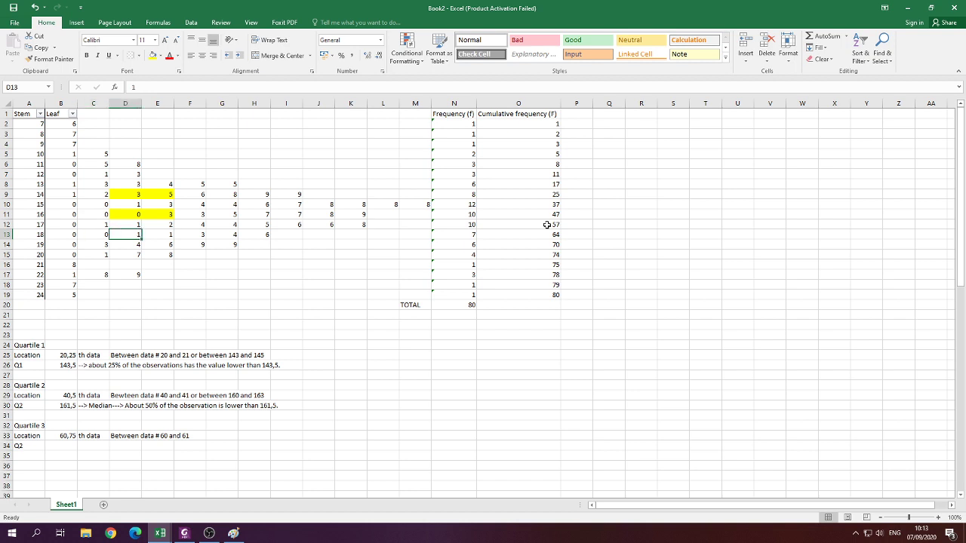
{"action": "key", "text": "shift+Right"}
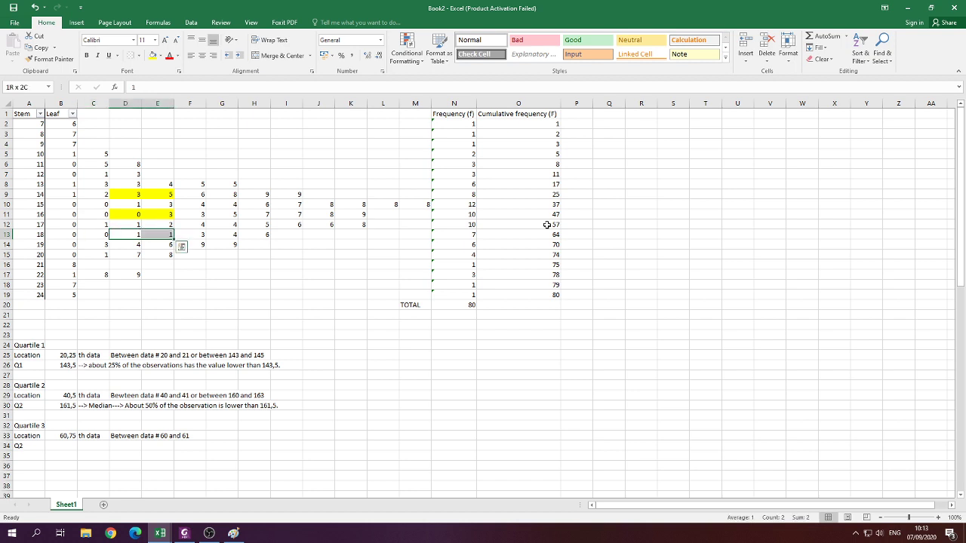
{"action": "left_click", "coordinate": [152, 55]}
{"action": "left_click", "coordinate": [166, 416]}
Extend the Quartile 3 location note in D33 with "or between 181 and 181".
{"action": "left_click", "coordinate": [120, 436]}
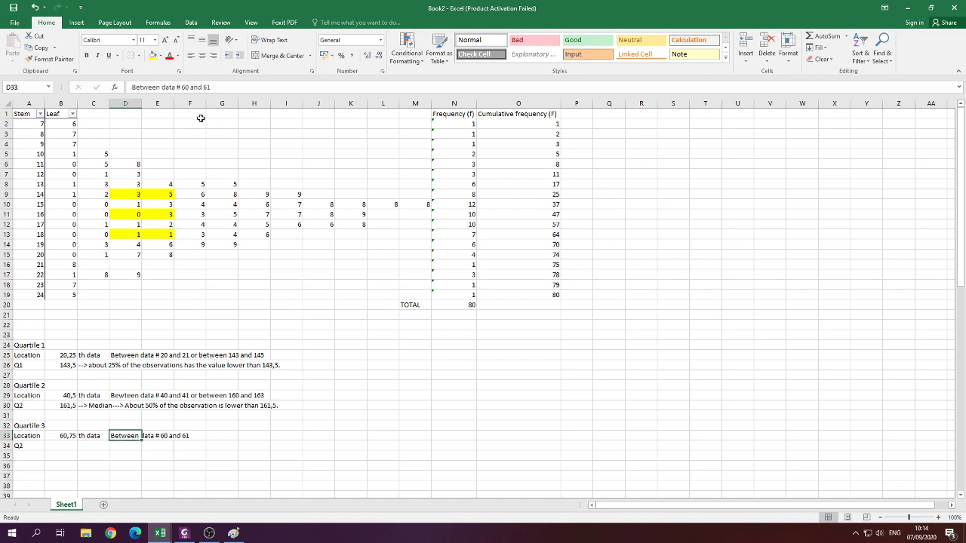
{"action": "left_click", "coordinate": [214, 87]}
{"action": "type", "text": "or be"}
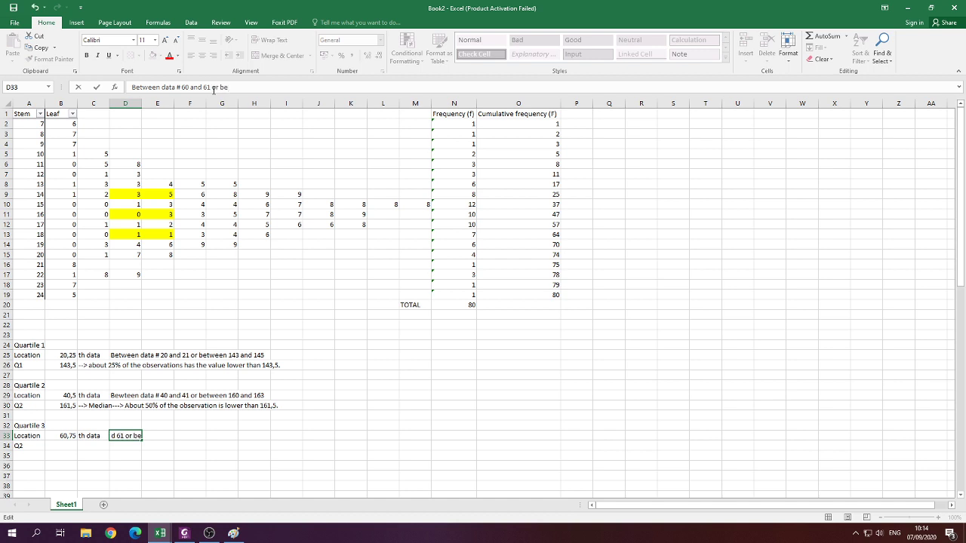
{"action": "type", "text": "tween 181 and 181"}
{"action": "key", "text": "ctrl+Return"}
{"action": "key", "text": "Down"}
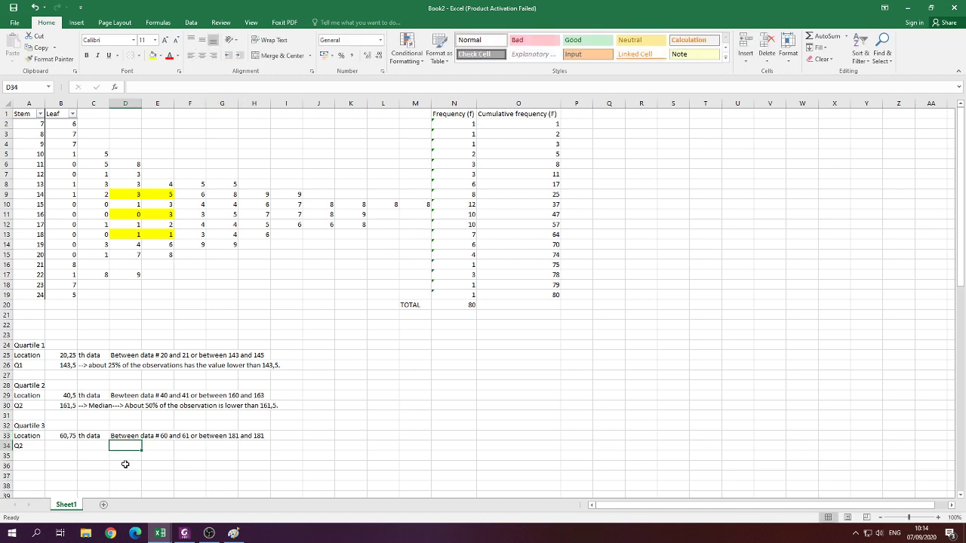
Calculate the Quartile 3 value in B34 with the formula =181+0,75*(181-181).
{"action": "left_click", "coordinate": [56, 445]}
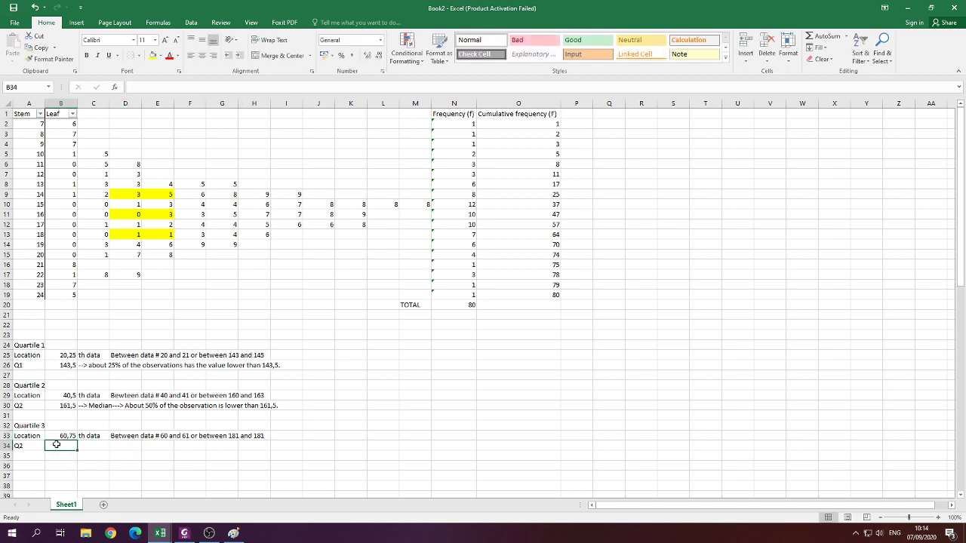
{"action": "type", "text": "="}
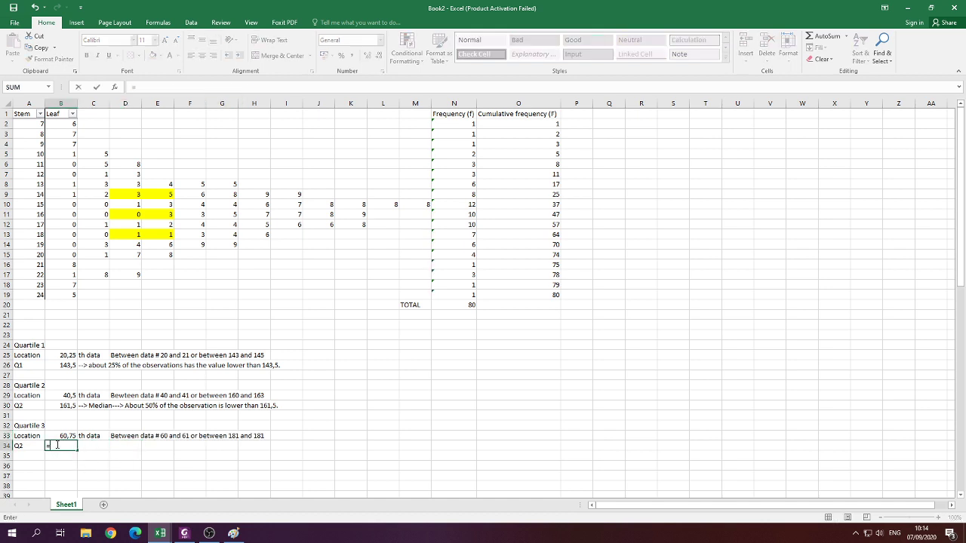
{"action": "type", "text": "181+0,75*(181-"}
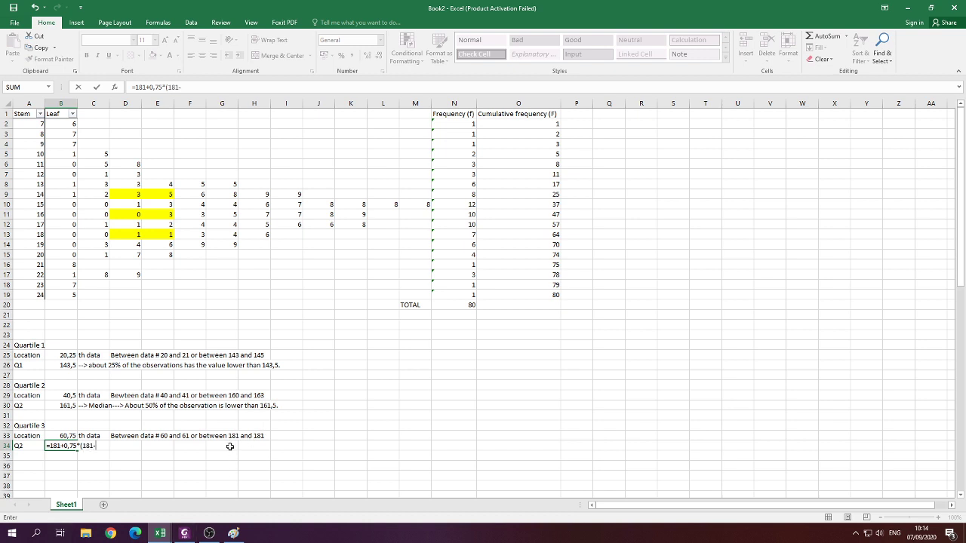
{"action": "type", "text": "1"}
{"action": "key", "text": "Return"}
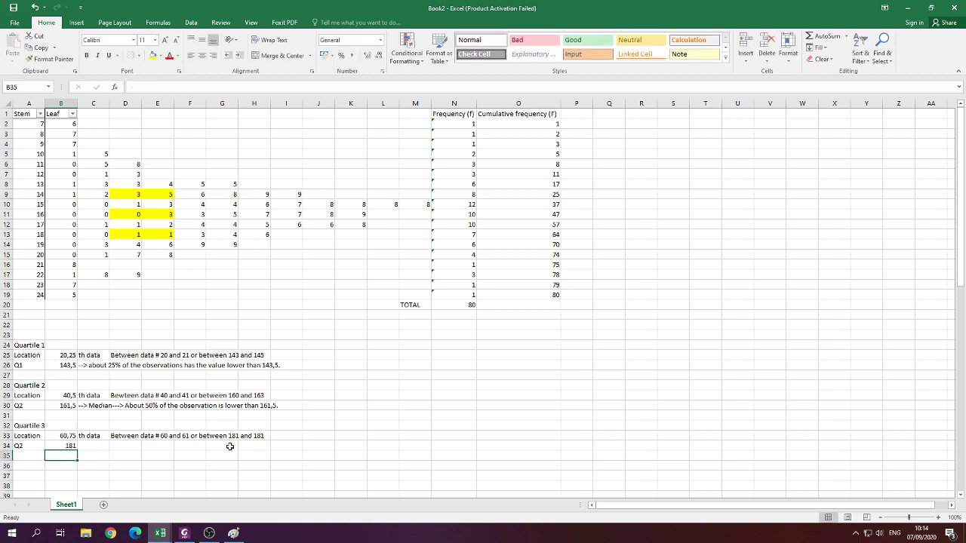
Change the quartile label in A34 to "Q3".
{"action": "left_click", "coordinate": [17, 447]}
{"action": "type", "text": "Q3"}
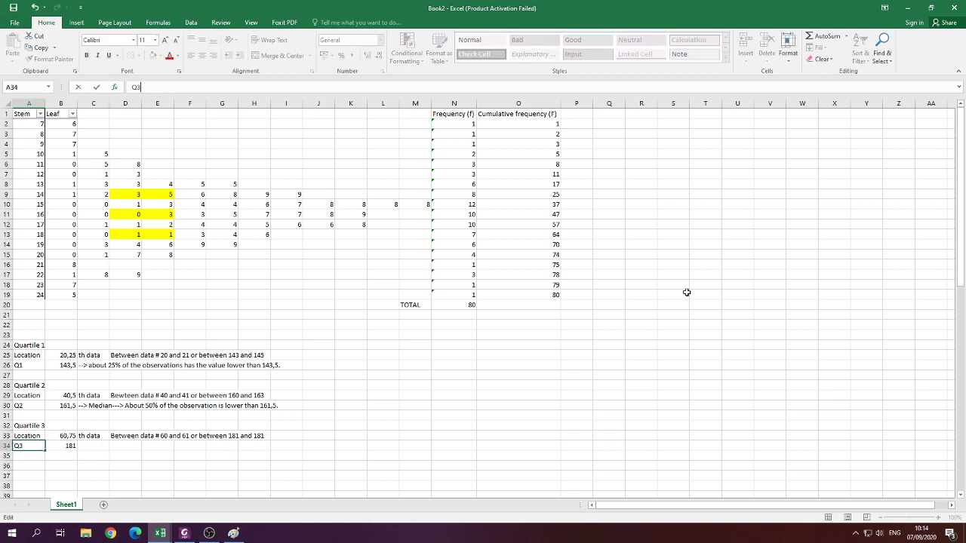
{"action": "key", "text": "Return"}
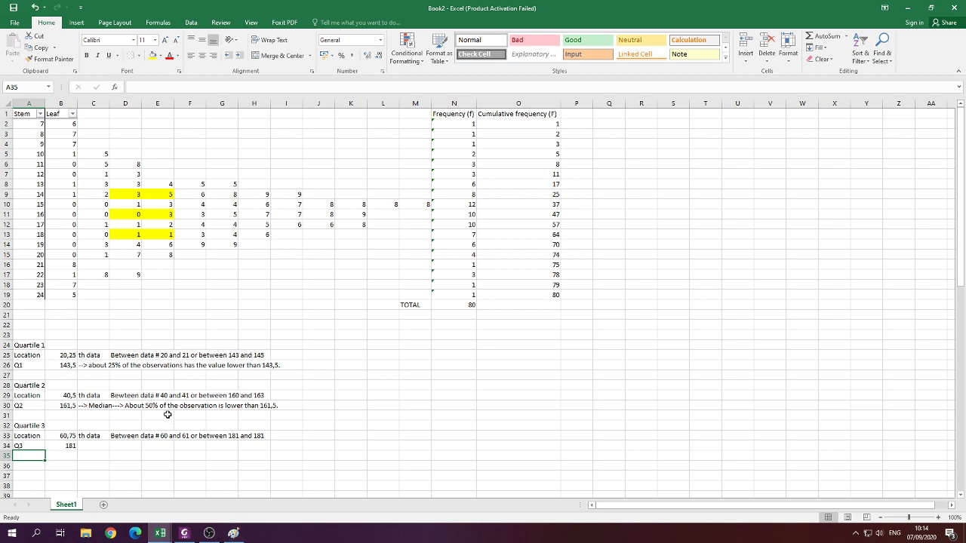
Copy the Quartile 1 interpretation note from C26 into C34 beside the Q3 value.
{"action": "left_click", "coordinate": [105, 368]}
{"action": "key", "text": "ctrl+c"}
{"action": "left_click", "coordinate": [94, 446]}
{"action": "key", "text": "ctrl+v"}
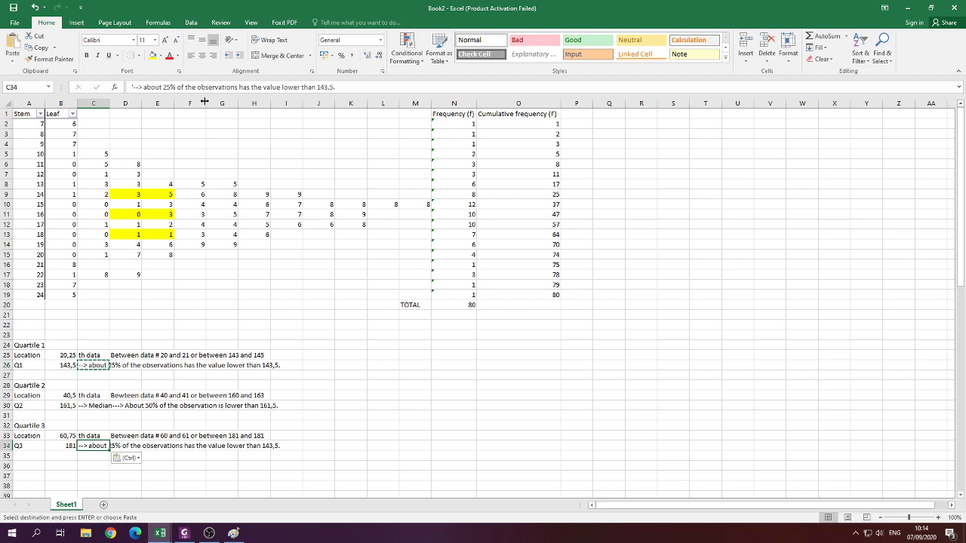
Edit the note in C34 to read "--> about 75% of the observations has the value lower than 181.".
{"action": "left_click", "coordinate": [170, 88]}
{"action": "key", "text": "BackSpace"}
{"action": "key", "text": "BackSpace"}
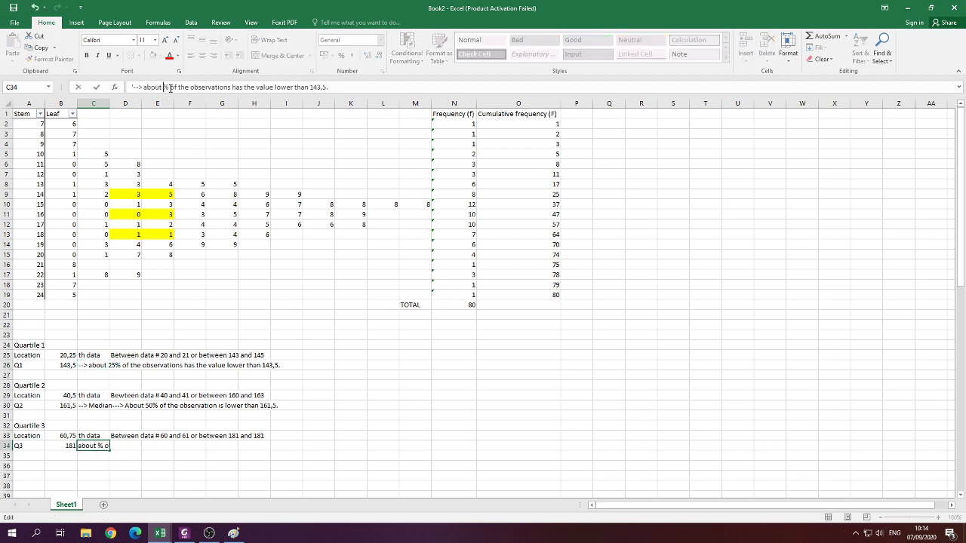
{"action": "type", "text": "75"}
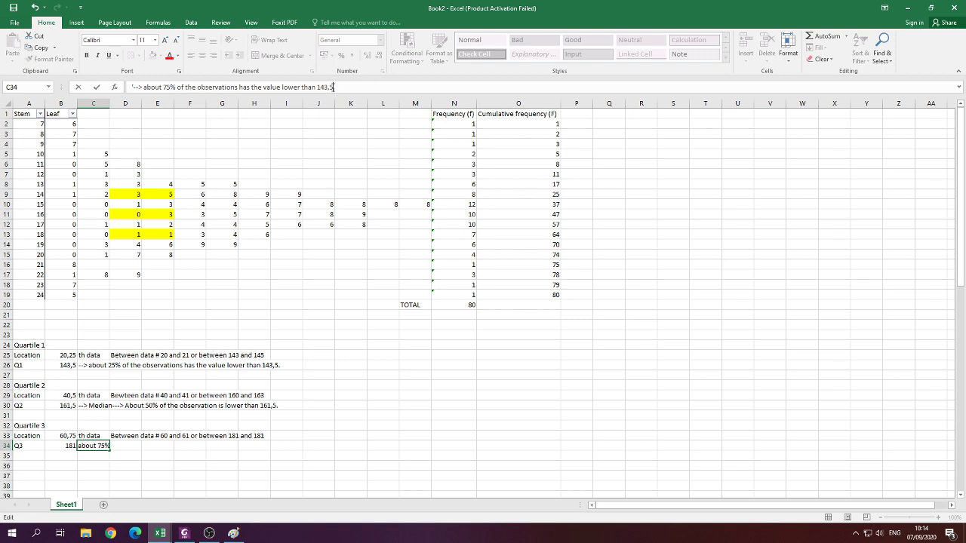
{"action": "key", "text": "BackSpace"}
{"action": "key", "text": "BackSpace"}
{"action": "key", "text": "BackSpace"}
{"action": "type", "text": "81"}
{"action": "key", "text": "Return"}
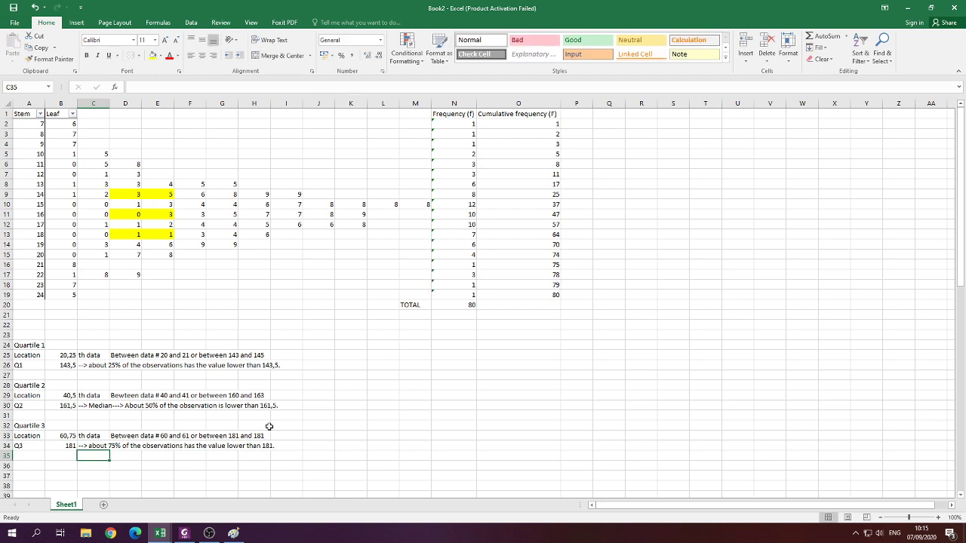
{"action": "left_click", "coordinate": [295, 418]}
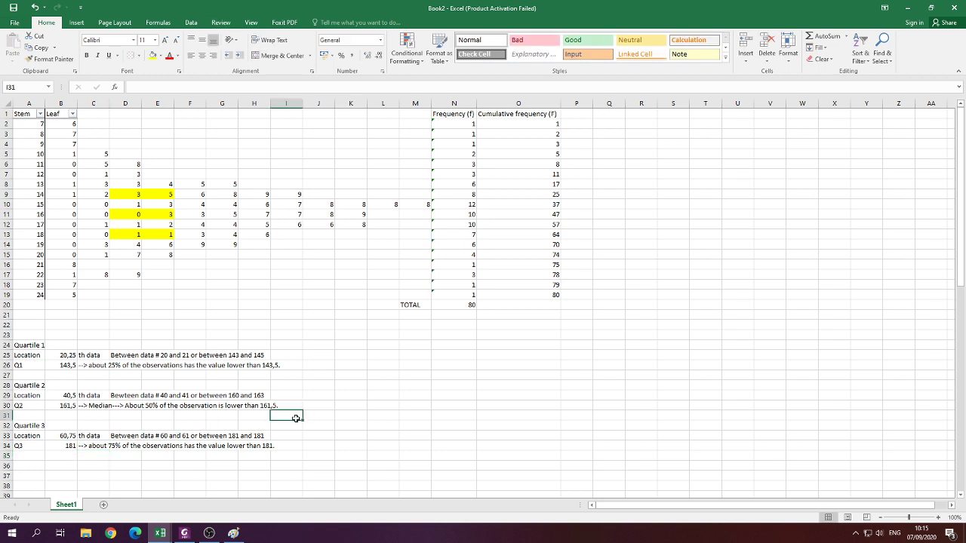
{"action": "left_click", "coordinate": [24, 348]}
{"action": "left_click", "coordinate": [39, 385]}
{"action": "left_click", "coordinate": [37, 427]}
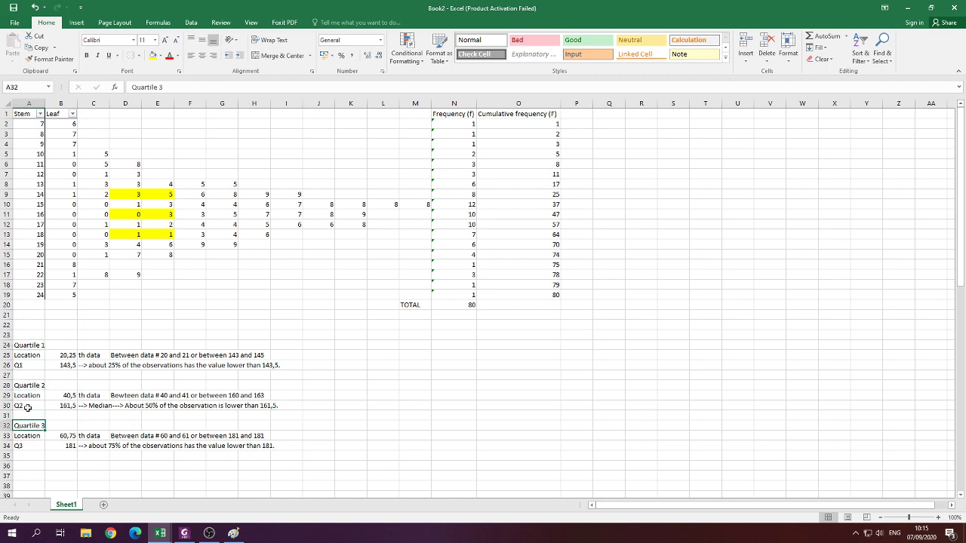
{"action": "left_click", "coordinate": [98, 409]}
{"action": "left_click", "coordinate": [26, 408]}
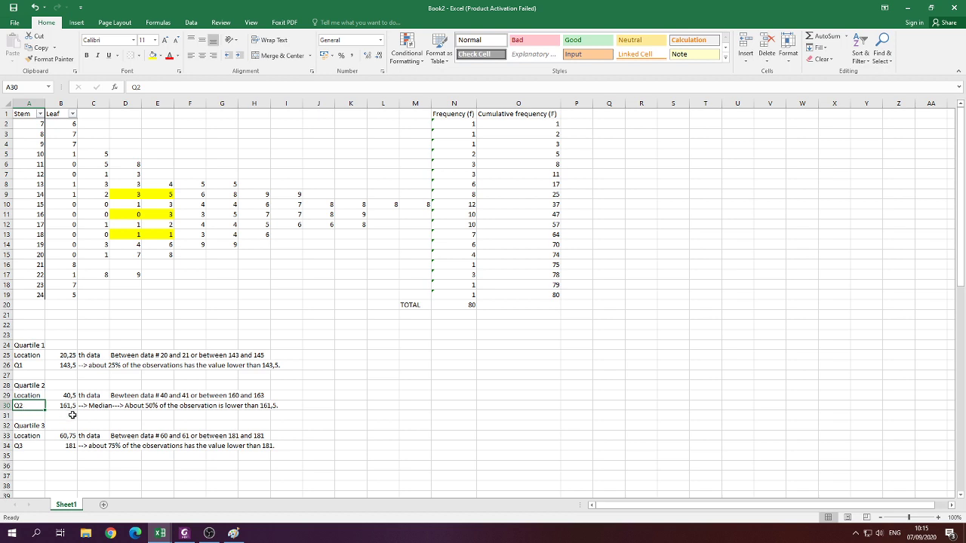
{"action": "left_click", "coordinate": [102, 409]}
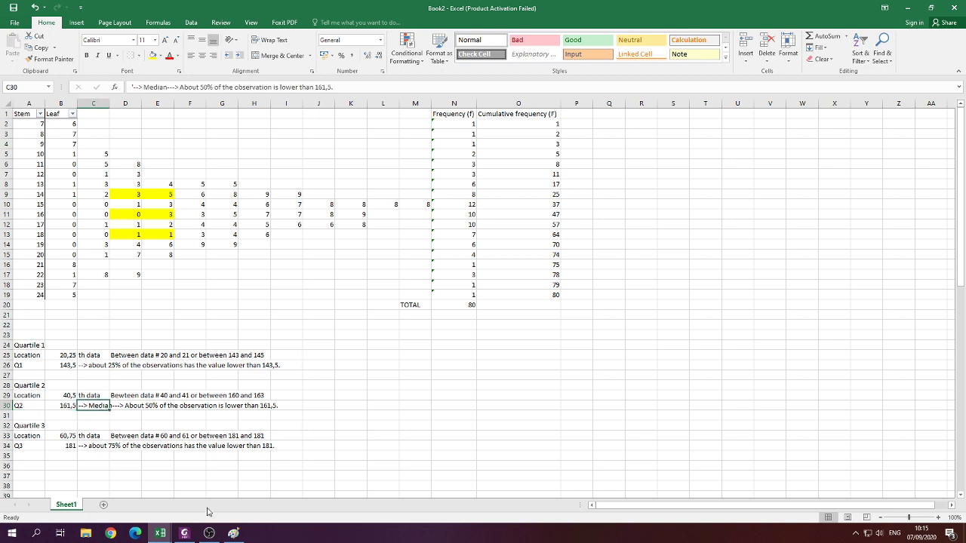
Check the interquartile range formula in the PDF slides, and enter "IQR" in A36 with =B34-B26 in B36 of the Book2 workbook.
{"action": "left_click", "coordinate": [184, 534]}
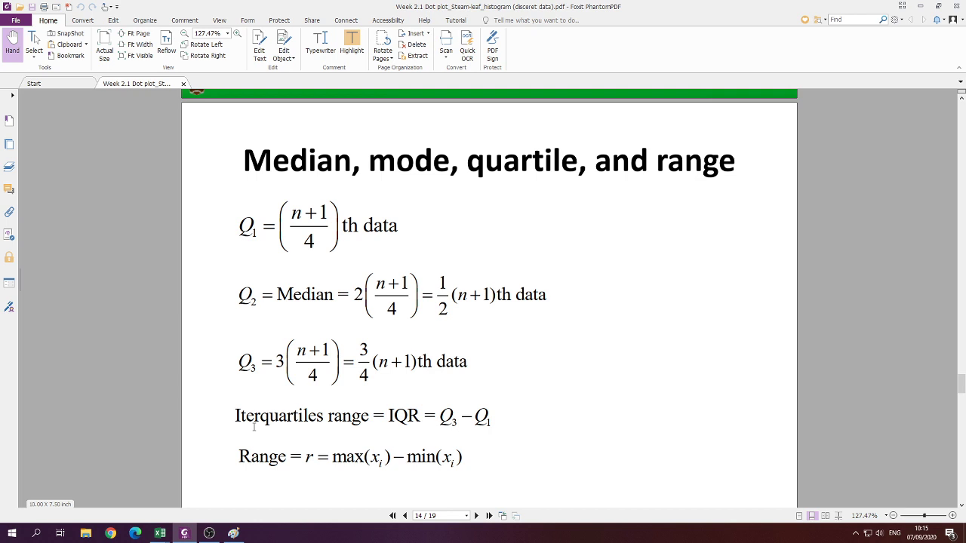
{"action": "key", "text": "alt+Tab"}
{"action": "left_click", "coordinate": [22, 464]}
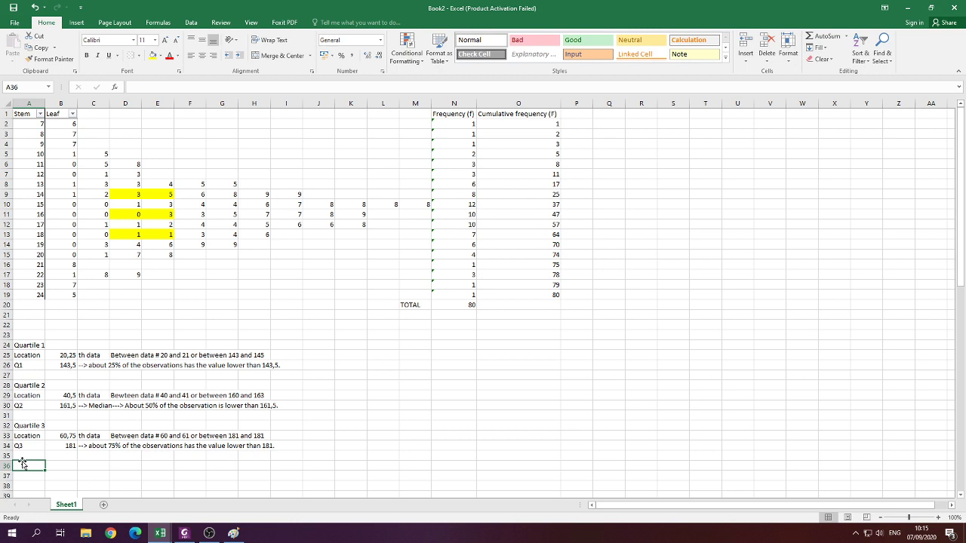
{"action": "type", "text": "IQR"}
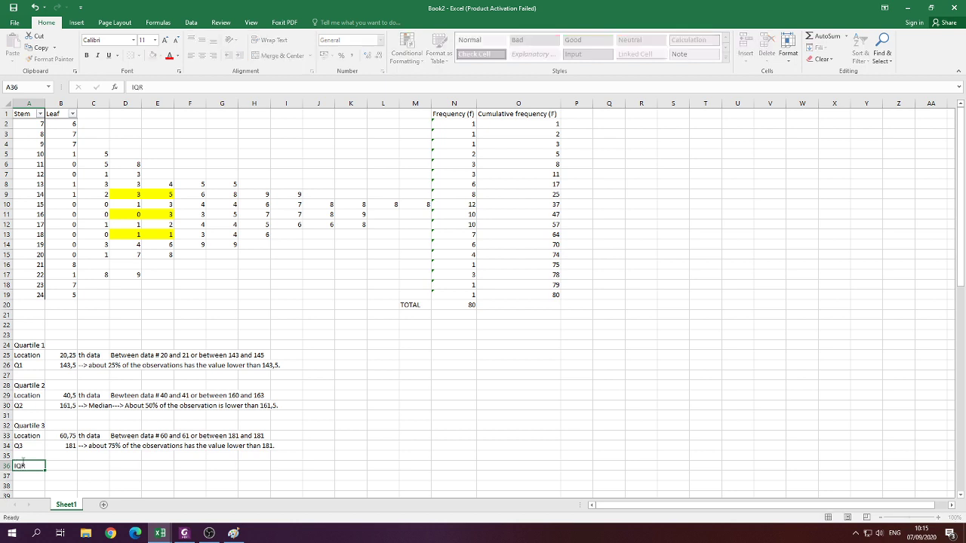
{"action": "key", "text": "Tab"}
{"action": "type", "text": "="}
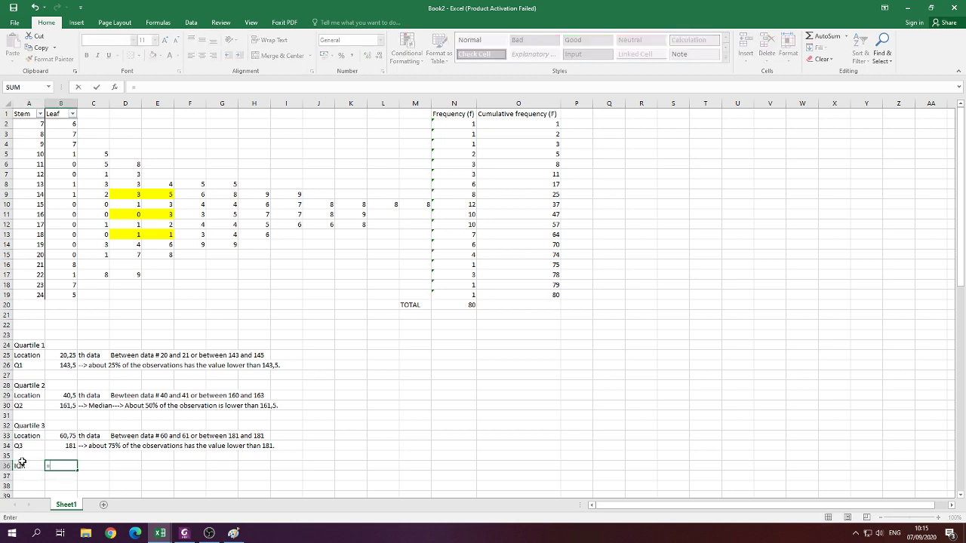
{"action": "left_click", "coordinate": [55, 445]}
{"action": "type", "text": "-"}
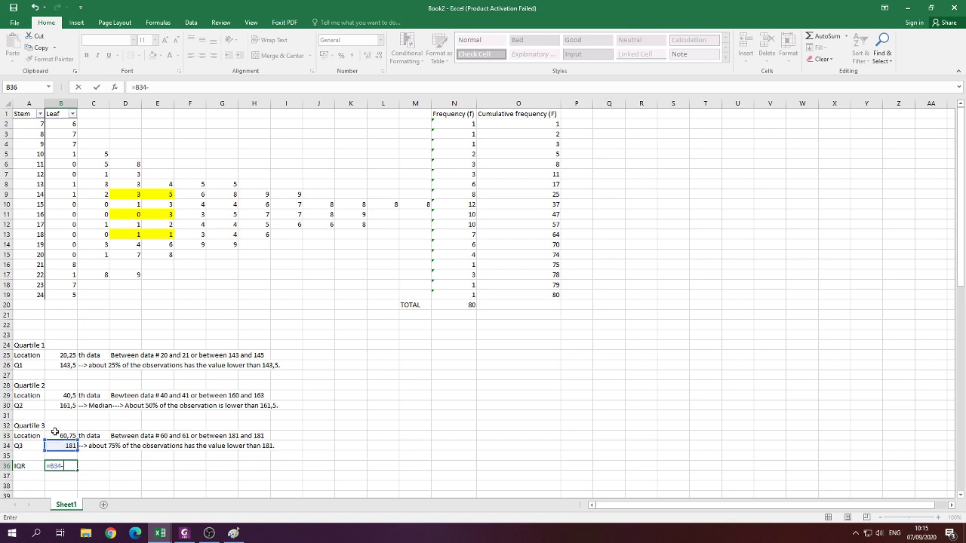
{"action": "left_click", "coordinate": [54, 366]}
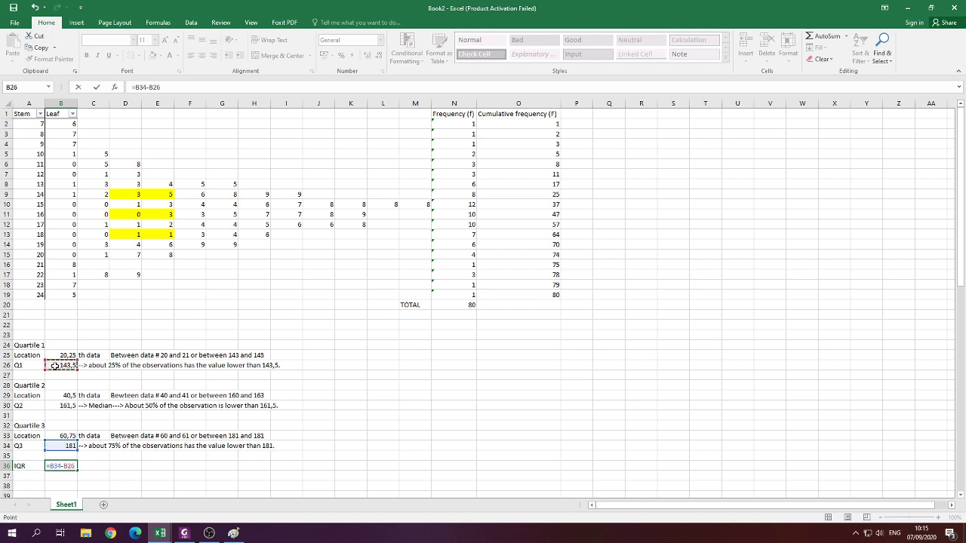
{"action": "key", "text": "Return"}
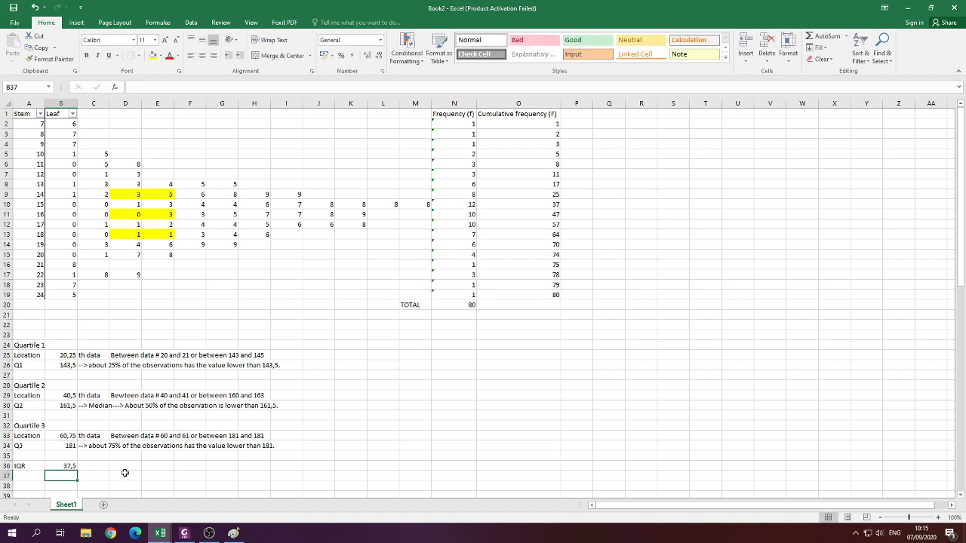
Check the range formula on the slide, and enter "Range" in A37 with the formula =245-76 in B37.
{"action": "key", "text": "alt+Tab"}
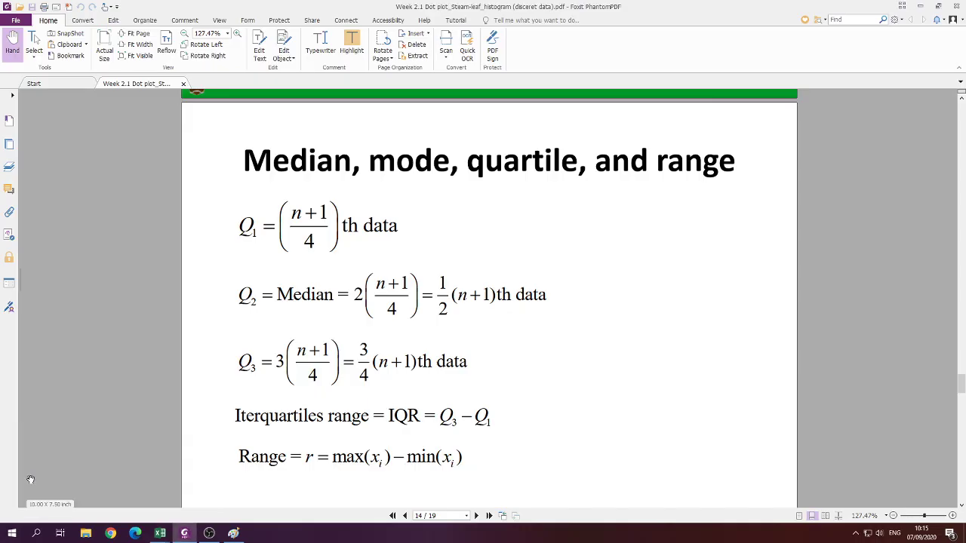
{"action": "key", "text": "alt+Tab"}
{"action": "left_click", "coordinate": [30, 475]}
{"action": "type", "text": "Range"}
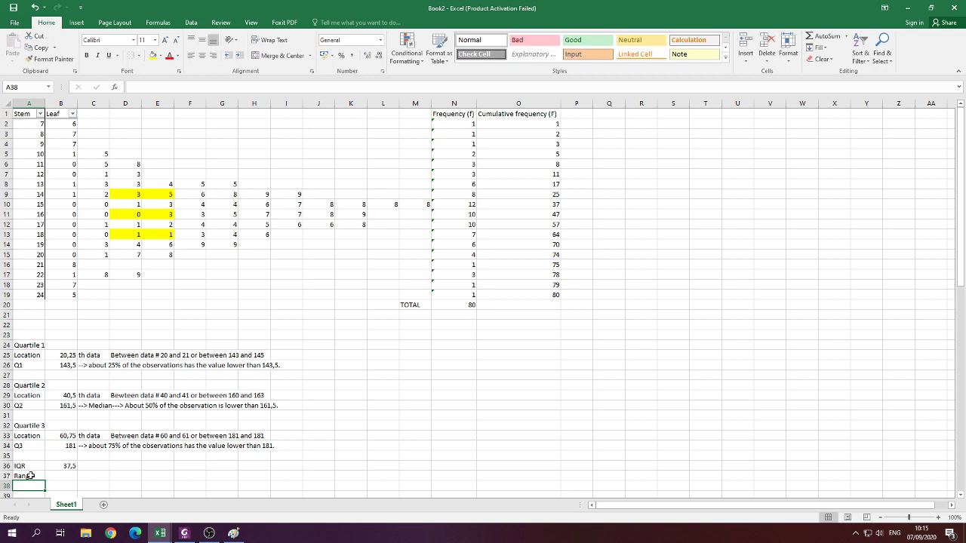
{"action": "left_click", "coordinate": [57, 474]}
{"action": "left_click_drag", "start_coordinate": [41, 294], "coordinate": [74, 295]}
{"action": "left_click", "coordinate": [56, 475]}
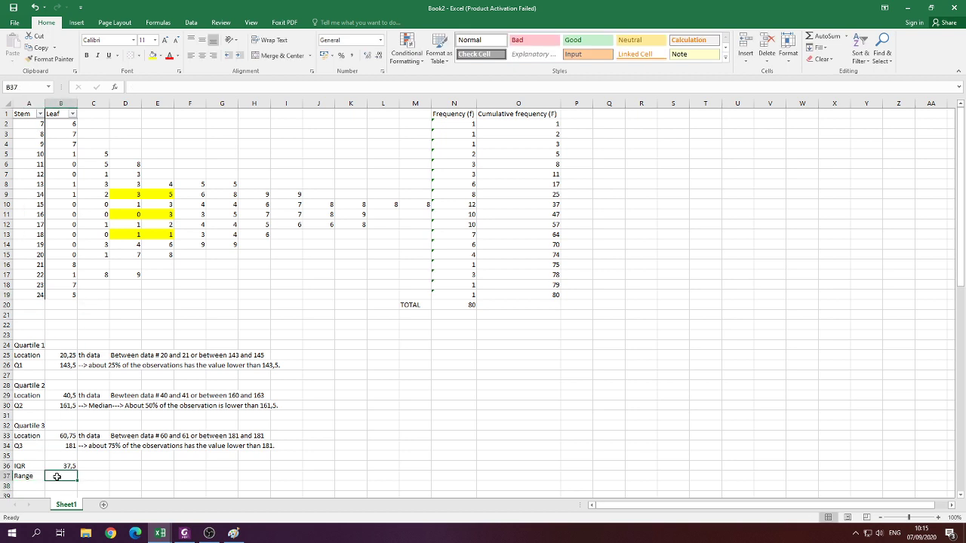
{"action": "type", "text": "=245"}
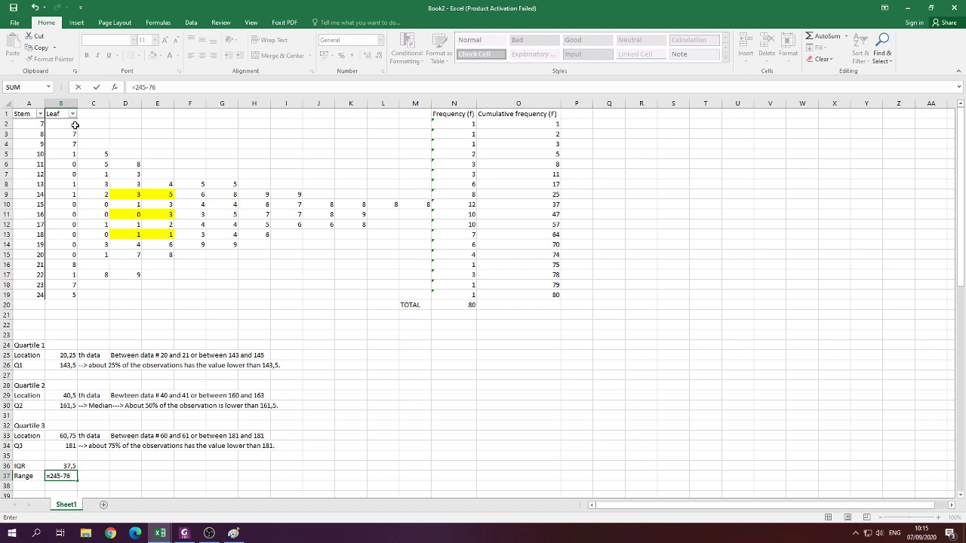
{"action": "type", "text": "-76"}
{"action": "key", "text": "Return"}
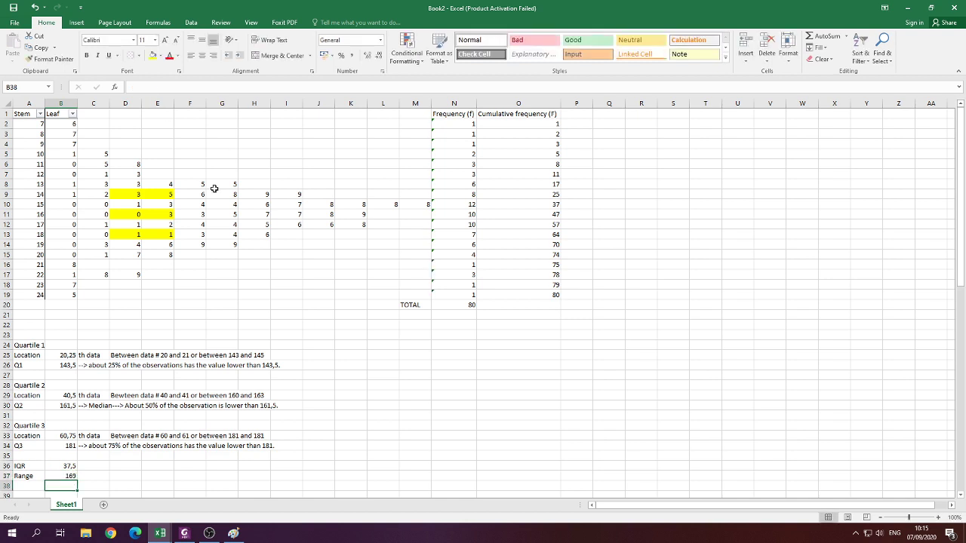
{"action": "left_click", "coordinate": [67, 475]}
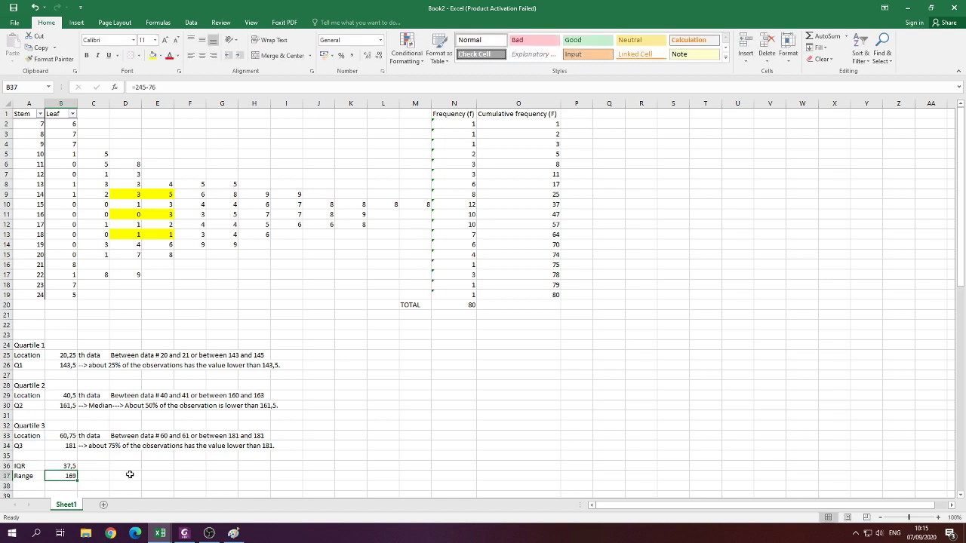
Review the quartile, interquartile range and range formulas on the "Median, mode, quartile, and range" slide against the worksheet.
{"action": "key", "text": "alt+Tab"}
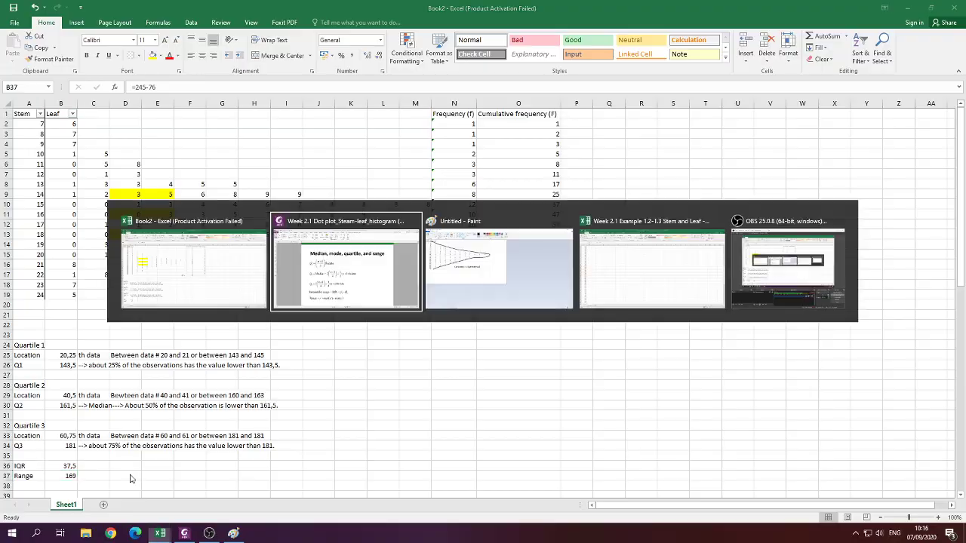
{"action": "scroll", "coordinate": [383, 427], "scroll_direction": "down", "scroll_amount": 1}
{"action": "scroll", "coordinate": [383, 428], "scroll_direction": "up", "scroll_amount": 1}
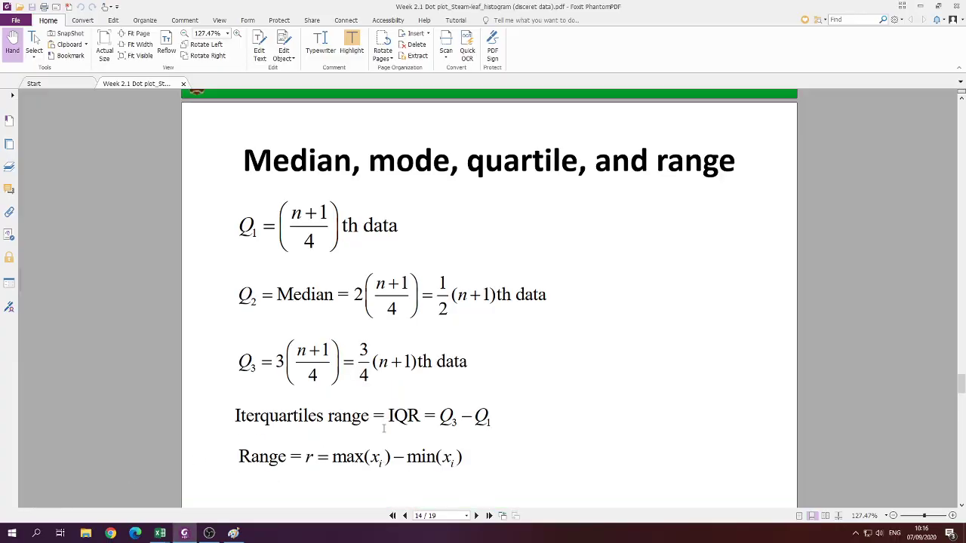
{"action": "key", "text": "alt+Tab"}
{"action": "key", "text": "alt+Tab"}
{"action": "key", "text": "alt+Tab"}
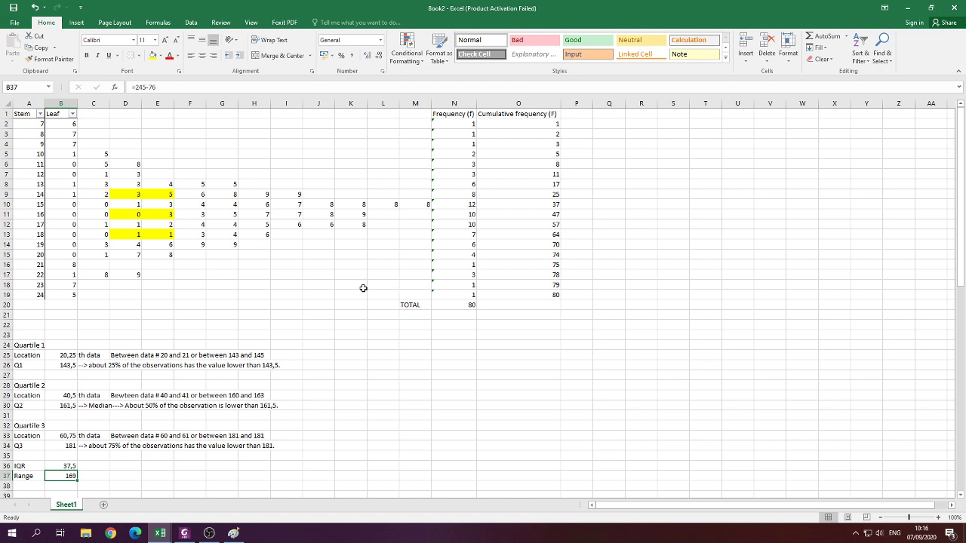
{"action": "key", "text": "alt+Tab"}
{"action": "key", "text": "alt+Tab"}
Switch to the Week 2.1 Example 1.2-1.3 Stem and Leaf workbook and go to cell C79 near the end of the data column.
{"action": "left_click", "coordinate": [163, 533]}
{"action": "left_click", "coordinate": [109, 487]}
{"action": "left_click_drag", "start_coordinate": [38, 486], "coordinate": [37, 106]}
{"action": "left_click", "coordinate": [44, 114]}
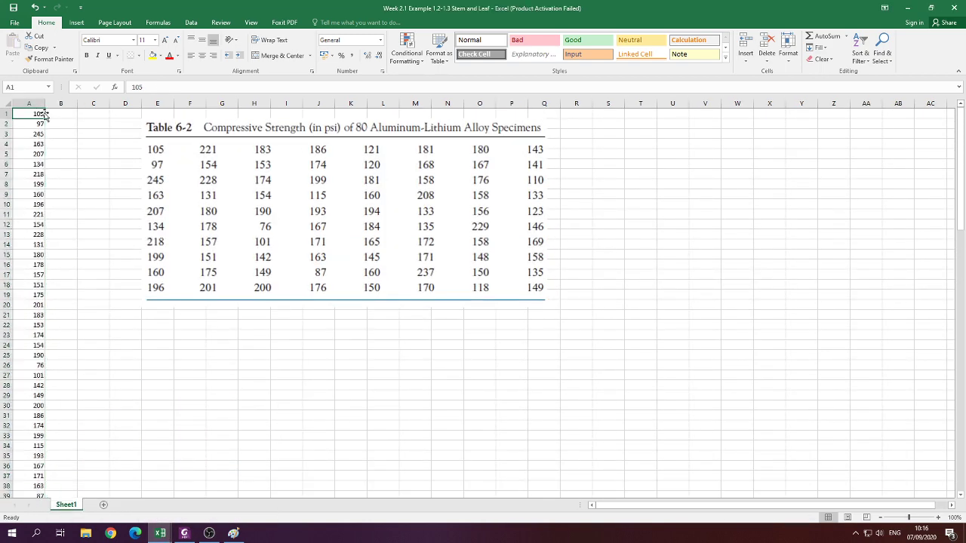
{"action": "key", "text": "ctrl+Down"}
{"action": "key", "text": "ctrl+Up"}
{"action": "key", "text": "ctrl+Down"}
{"action": "key", "text": "ctrl+Up"}
{"action": "key", "text": "ctrl+Down"}
{"action": "key", "text": "Down"}
{"action": "key", "text": "Right"}
{"action": "key", "text": "Up"}
{"action": "key", "text": "Up"}
{"action": "key", "text": "Right"}
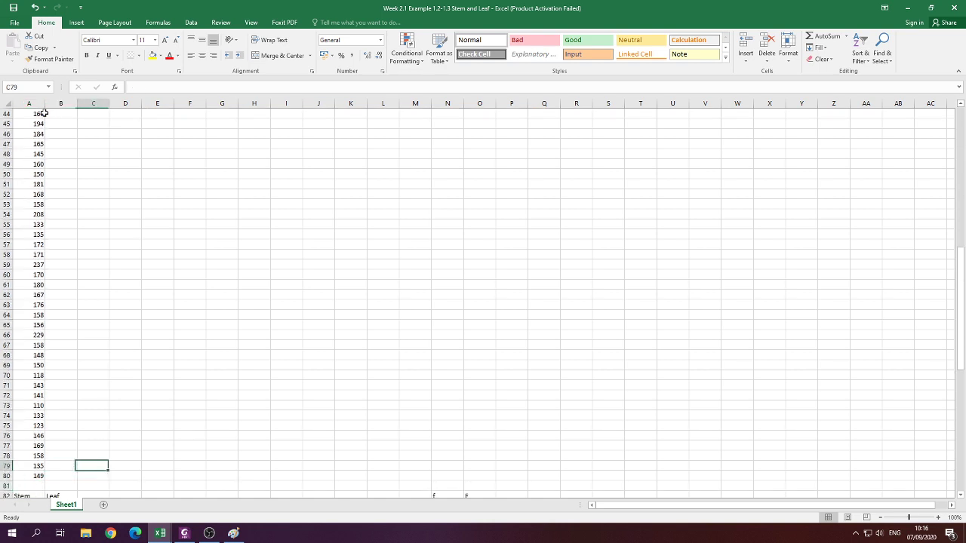
Calculate the mode of the raw data in C79 with =MODE(A1:A80) and make the result bold.
{"action": "type", "text": "="}
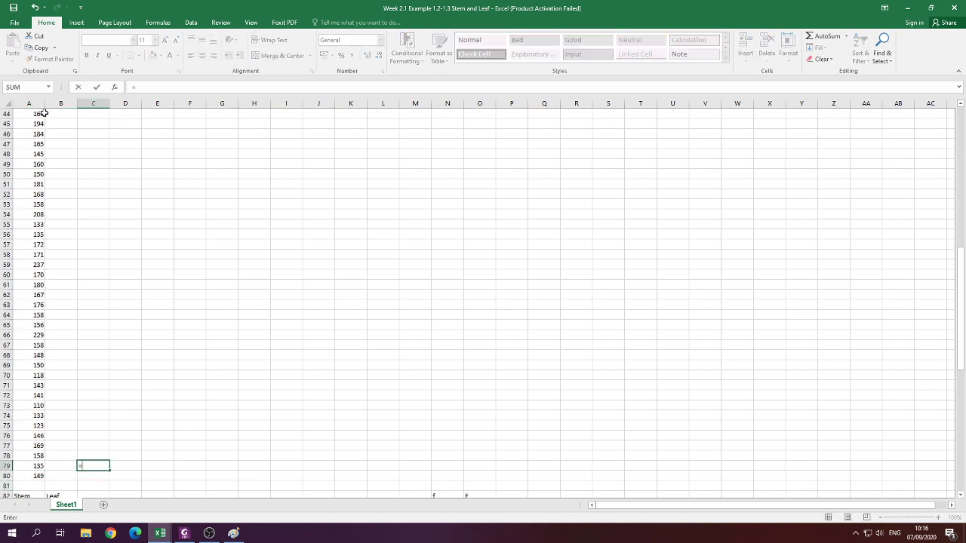
{"action": "type", "text": "mode"}
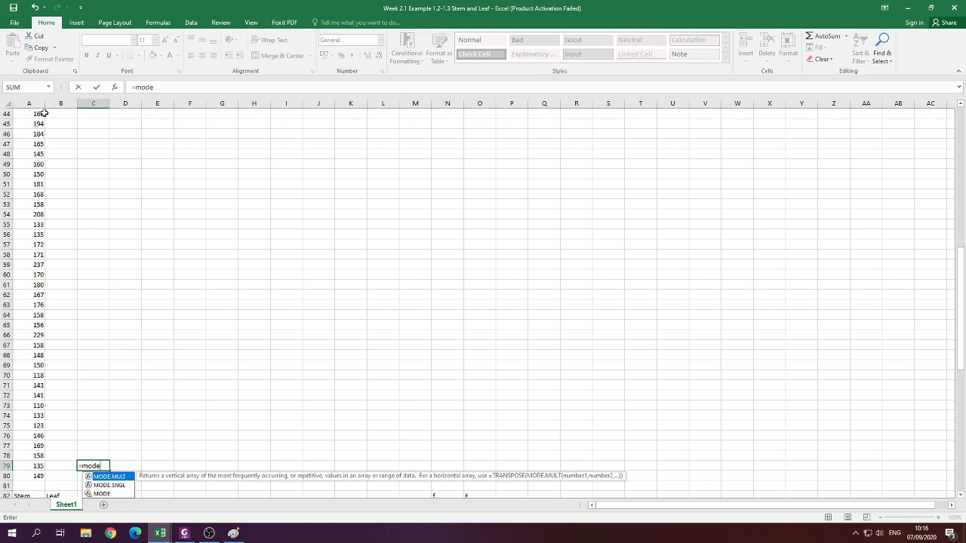
{"action": "left_click", "coordinate": [99, 495]}
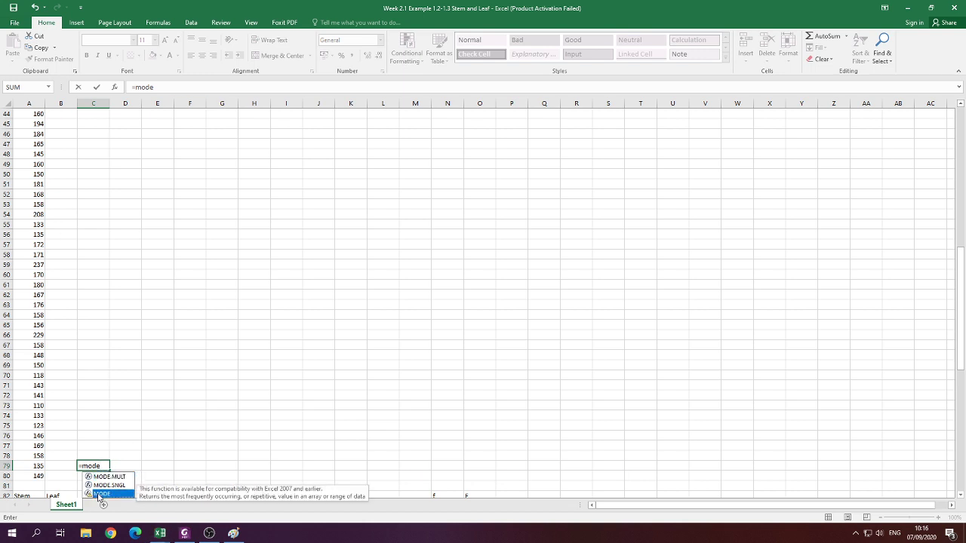
{"action": "double_click", "coordinate": [100, 494]}
{"action": "left_click", "coordinate": [40, 479]}
{"action": "key", "text": "ctrl+shift+Up"}
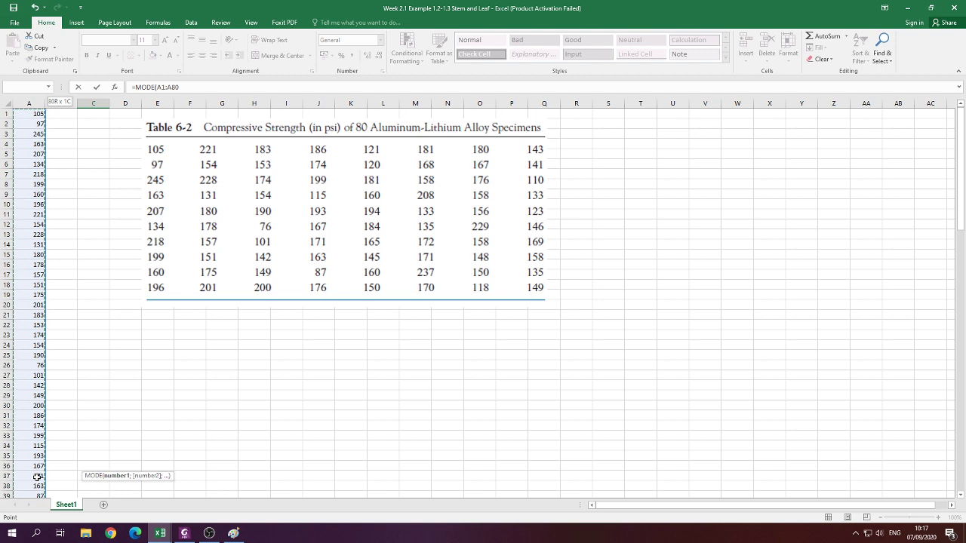
{"action": "key", "text": "Return"}
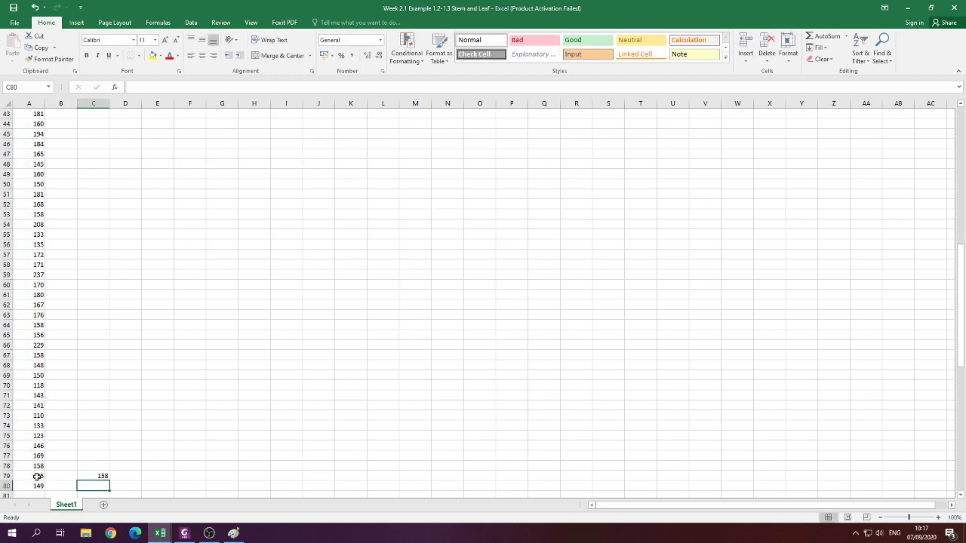
{"action": "left_click", "coordinate": [92, 476]}
{"action": "key", "text": "ctrl+b"}
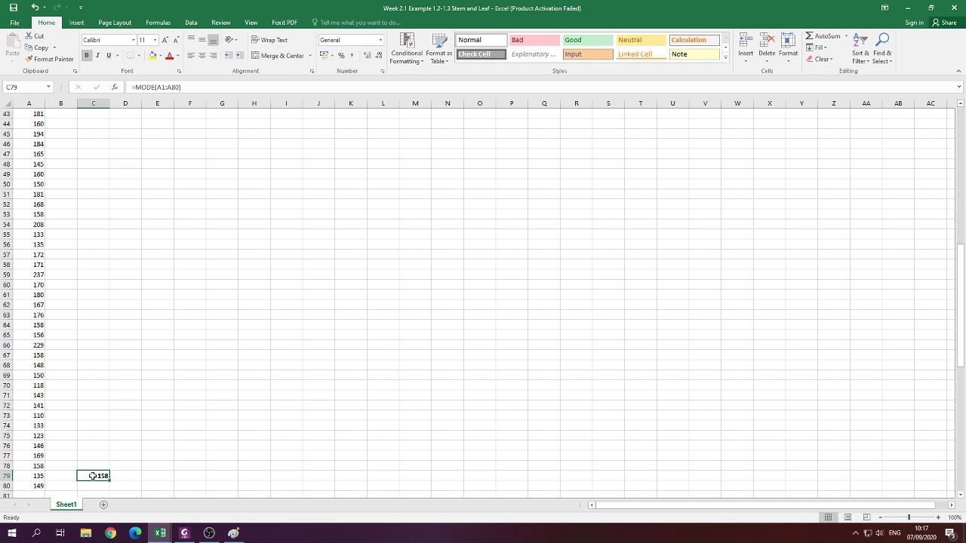
Return to the Book2 workbook and enter "Mode" in A39 with the value 158 in B39.
{"action": "key", "text": "alt+Tab"}
{"action": "scroll", "coordinate": [23, 453], "scroll_direction": "down", "scroll_amount": 1}
{"action": "left_click", "coordinate": [22, 464]}
{"action": "type", "text": "Mode"}
{"action": "key", "text": "Return"}
{"action": "key", "text": "Up"}
{"action": "key", "text": "Right"}
{"action": "type", "text": "15"}
{"action": "key", "text": "Return"}
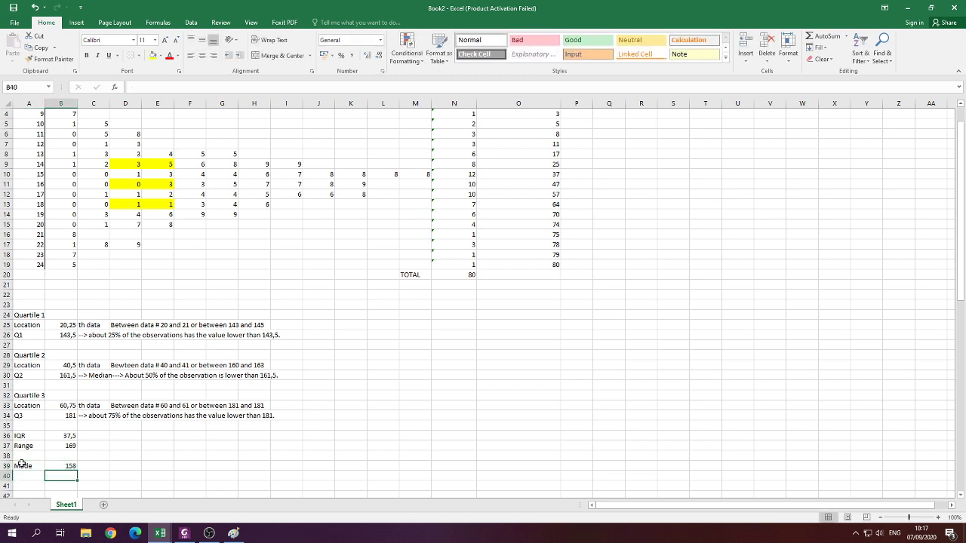
Switch to the PDF slides in Foxit PhantomPDF and examine the definitions of mode, quartiles and range on slide 13.
{"action": "scroll", "coordinate": [187, 422], "scroll_direction": "up", "scroll_amount": 1}
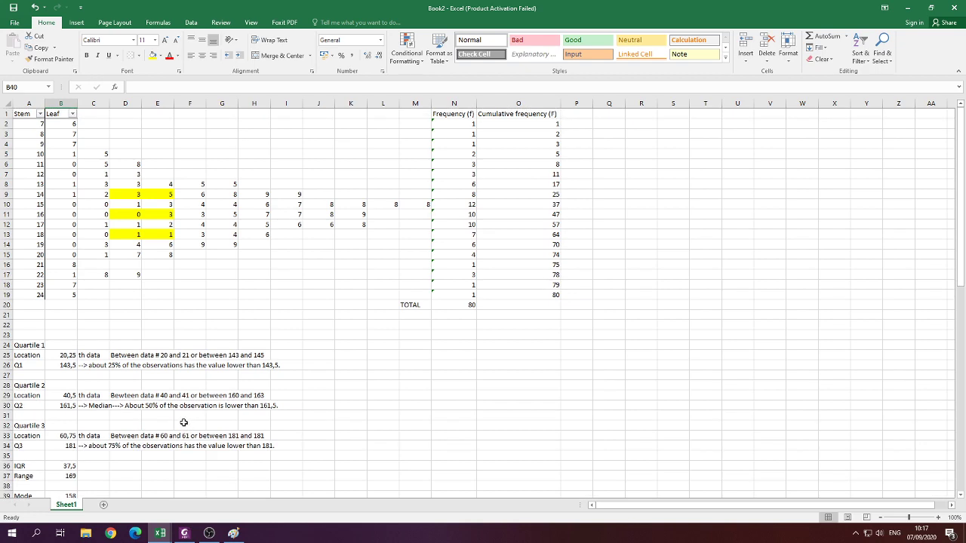
{"action": "key", "text": "alt+Tab"}
{"action": "key", "text": "alt+Tab"}
{"action": "left_click", "coordinate": [184, 533]}
{"action": "scroll", "coordinate": [293, 367], "scroll_direction": "up", "scroll_amount": 6}
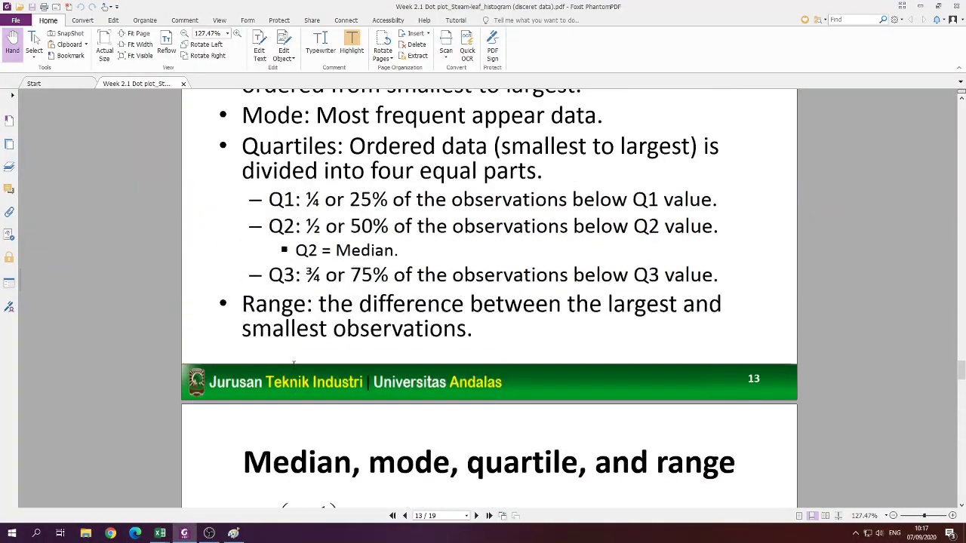
Check the data description in the Example 1.2 compressive strength table on slide 12 against the Book2 workbook.
{"action": "scroll", "coordinate": [293, 367], "scroll_direction": "up", "scroll_amount": 5}
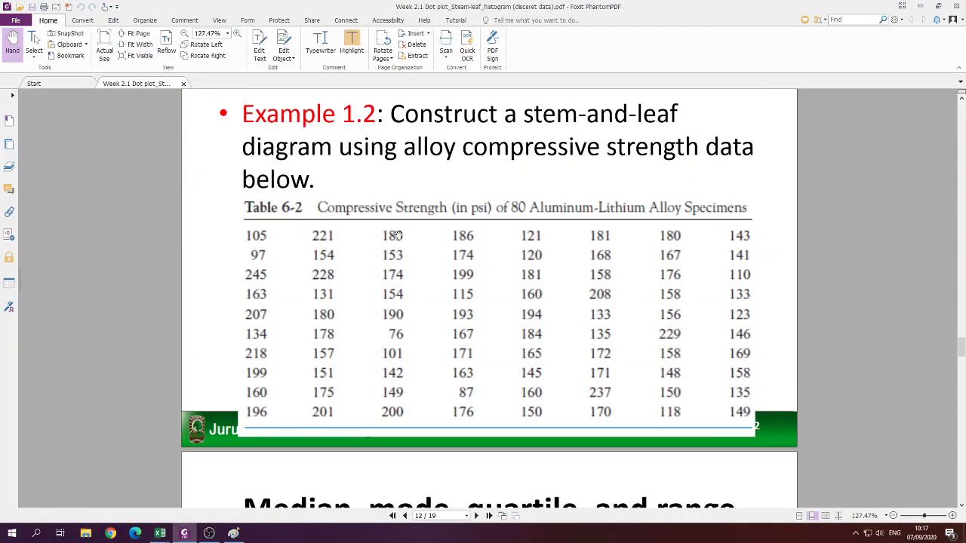
{"action": "key", "text": "alt+Tab"}
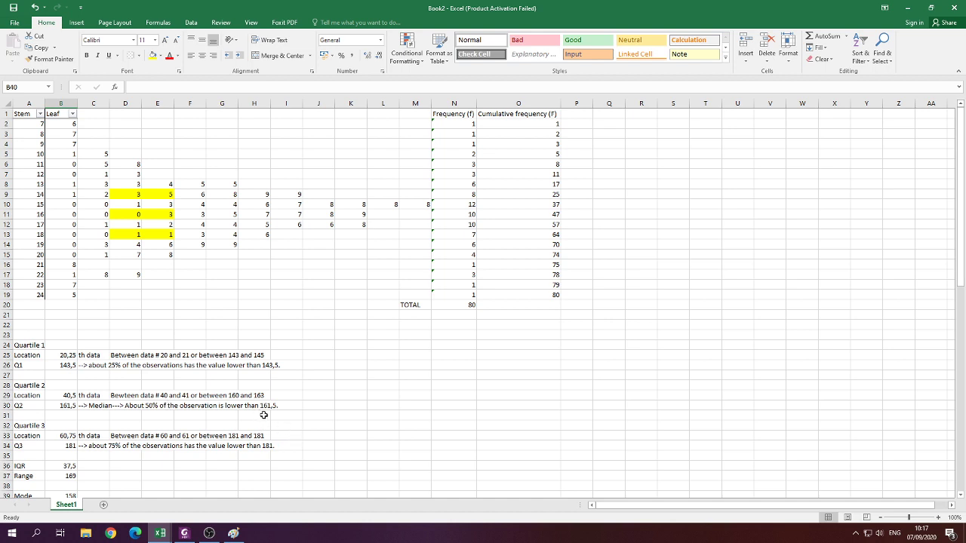
{"action": "key", "text": "alt+Tab"}
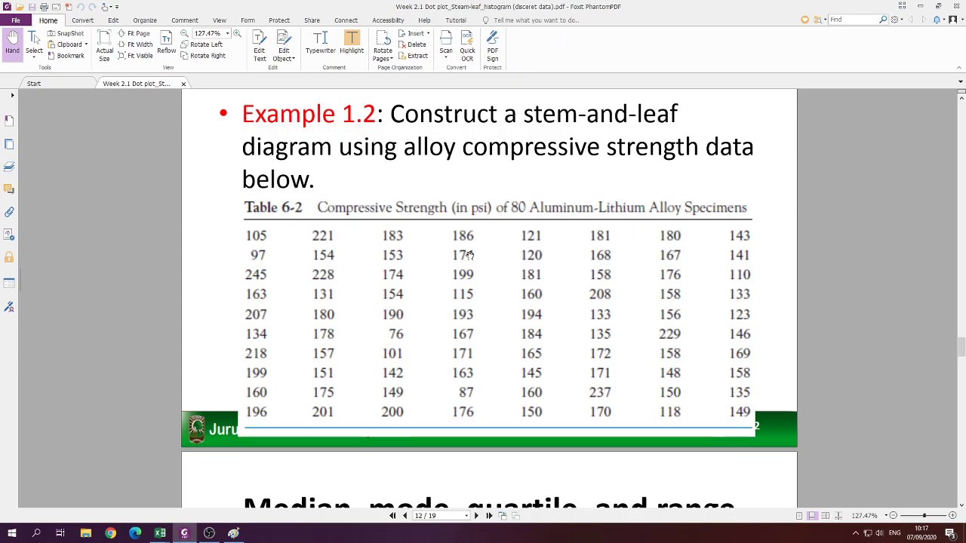
Switch back to the Book2 workbook in Excel and enter "Note: Data is aluminum strength (Psi)" in A21 below the stem-and-leaf table.
{"action": "key", "text": "alt+Tab"}
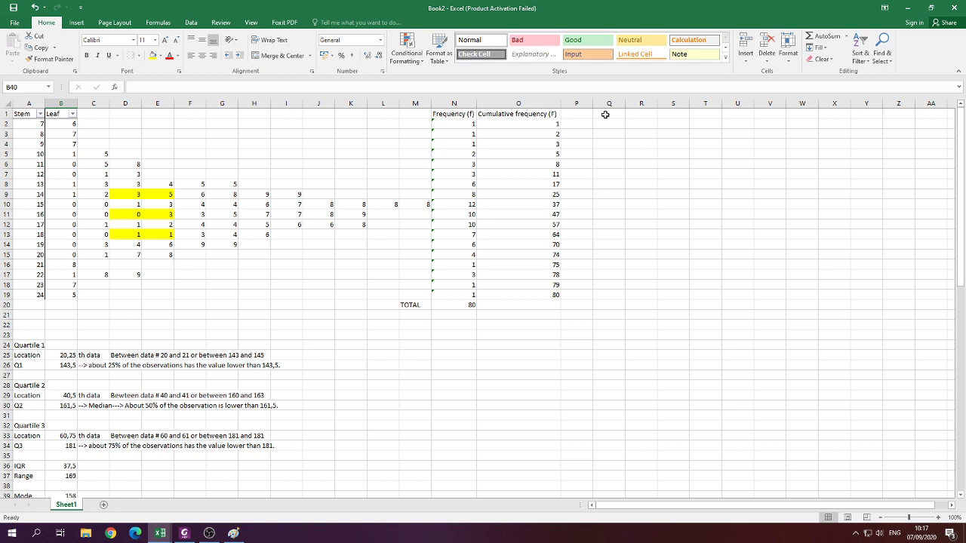
{"action": "left_click", "coordinate": [36, 315]}
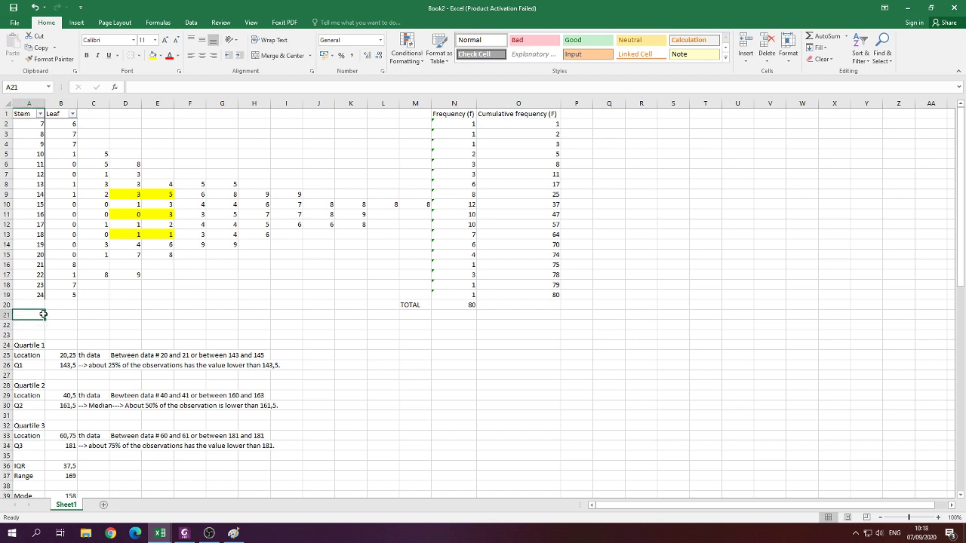
{"action": "type", "text": "Note: Data is"}
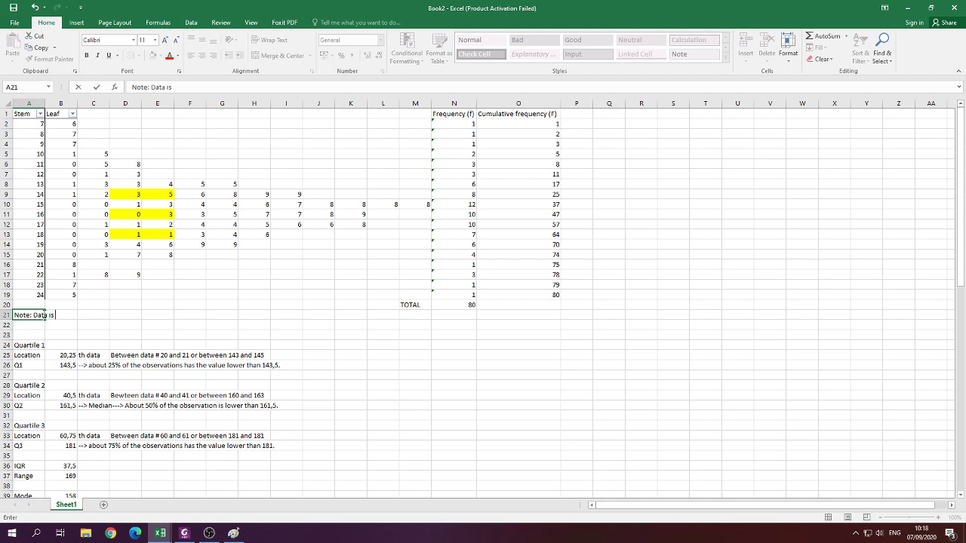
{"action": "type", "text": " aluminum strength "}
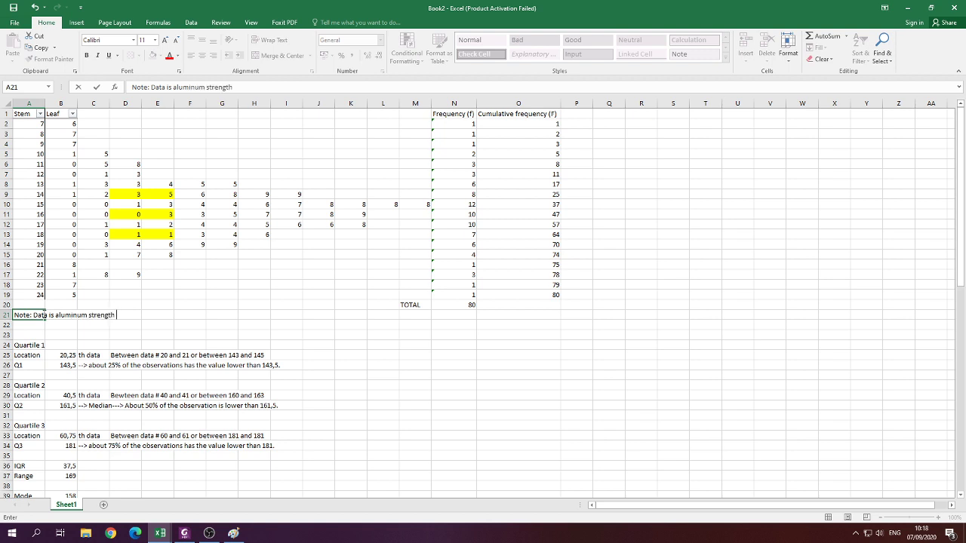
{"action": "type", "text": "(Psi"}
{"action": "key", "text": "Return"}
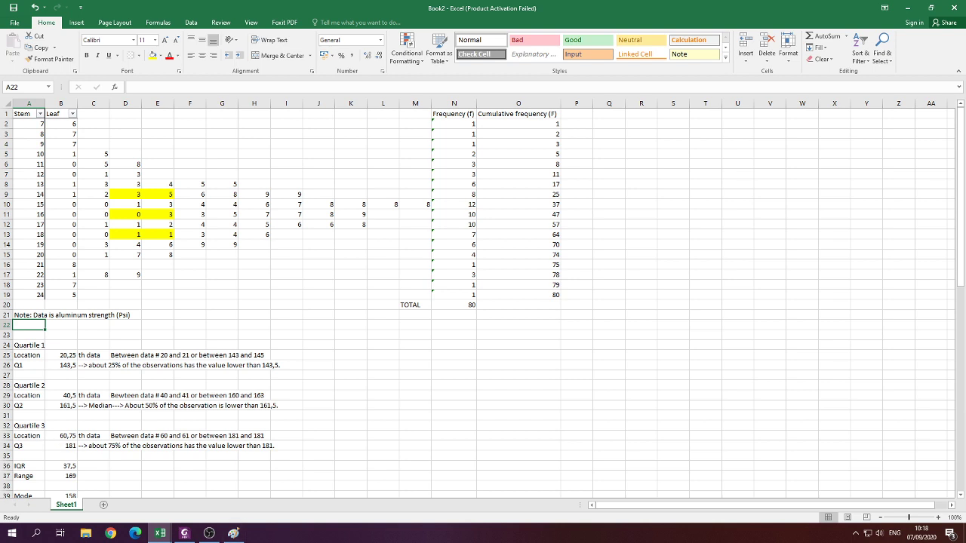
{"action": "left_click", "coordinate": [209, 532]}
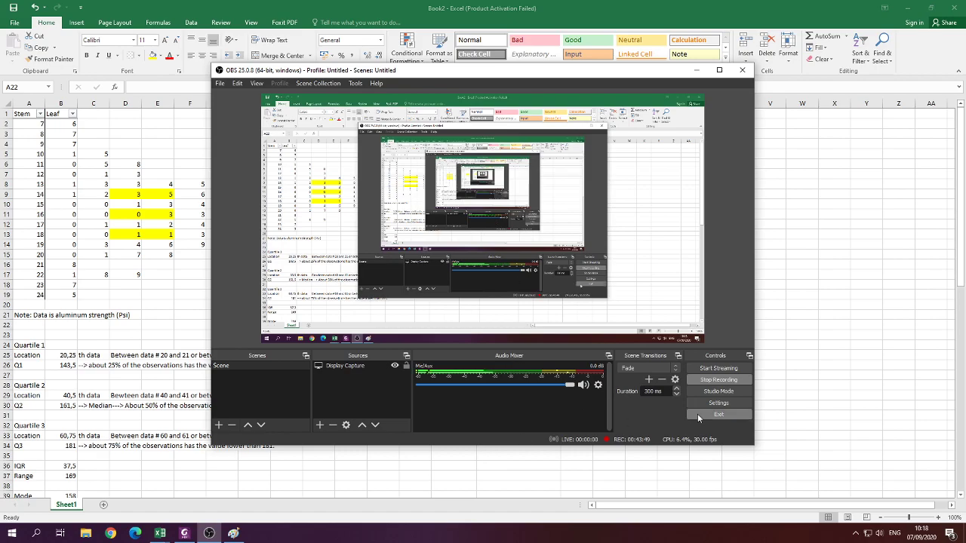